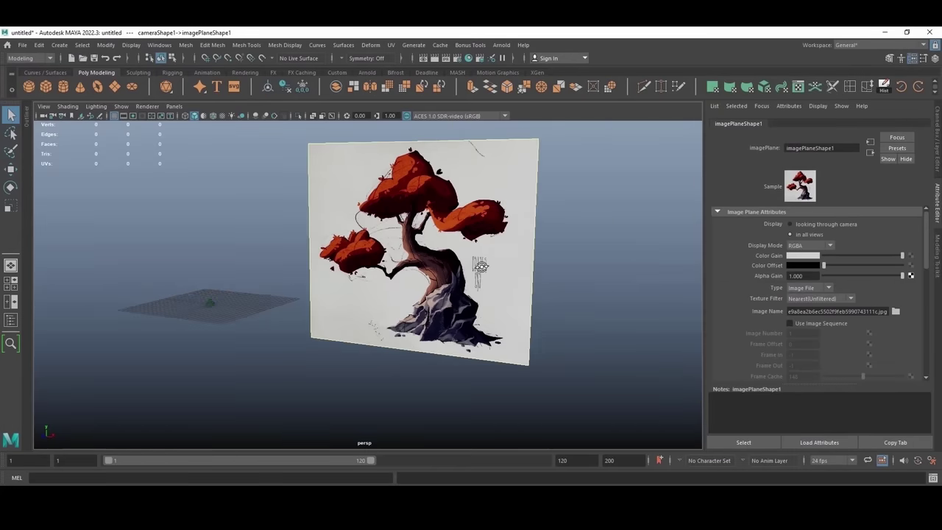
Step: Select the camera holding the tree reference image and set its focal length to 75
left_click_drag(336, 260, 399, 308, "alt")
left_click(313, 284)
scroll(400, 289, "up", 3)
left_click(934, 155)
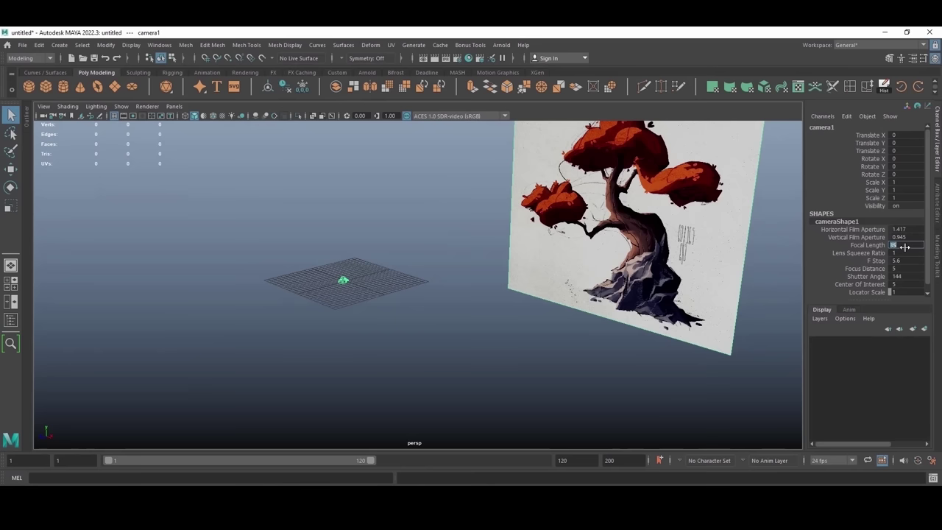
key("Return")
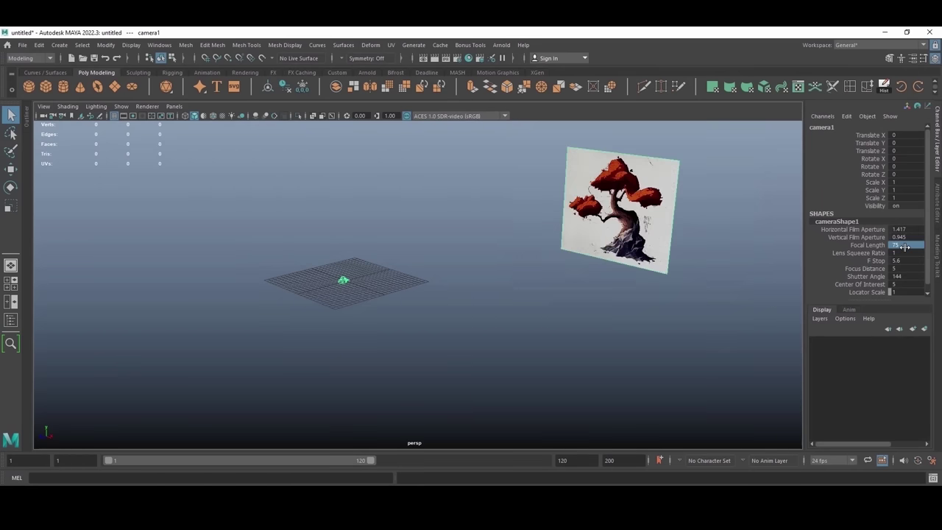
Step: Raise the reference camera to a Translate Y of about 15.1 so the tree image sits above the grid
left_click(491, 305)
left_click_drag(492, 305, 480, 259, "alt")
scroll(480, 258, "down", 3)
key("ctrl+z")
key("space")
key("space")
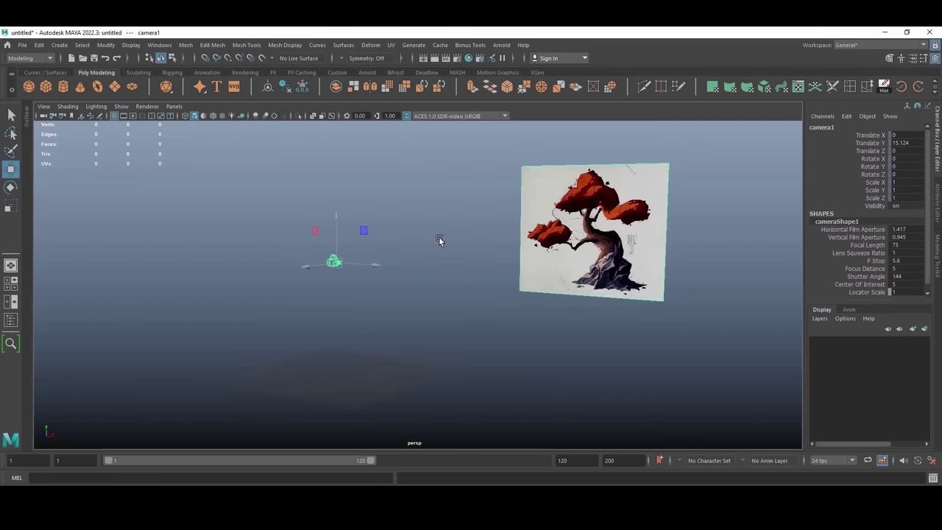
Step: Create a polygon cylinder standing near the camera, with a radius of about 2.94 and a height of about 18
left_click_drag(439, 239, 420, 238, "alt")
left_click_drag(486, 288, 371, 261, "alt")
left_click_drag(383, 274, 451, 251, "alt")
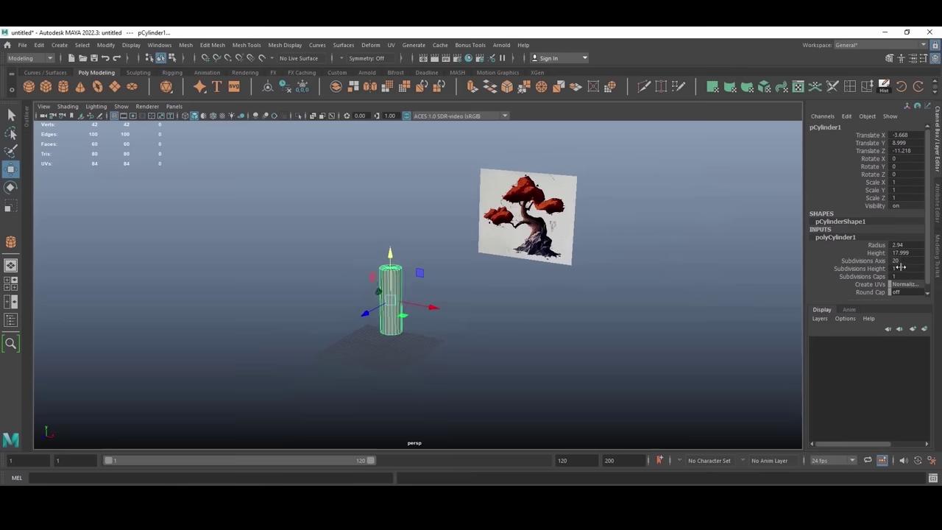
Step: Thin the cylinder to a radius of about 0.54 and a height of about 15.6, with six axis subdivisions
left_click_drag(876, 247, 876, 255)
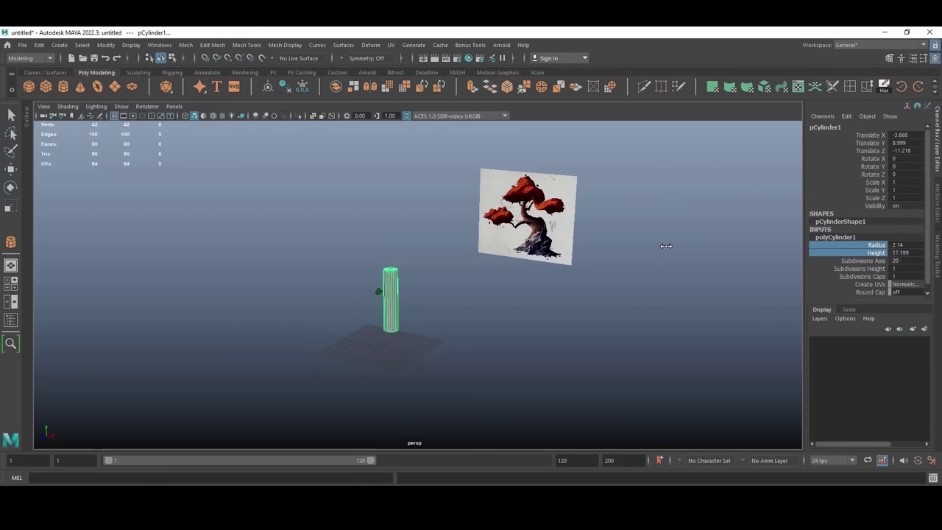
middle_click_drag(651, 250, 553, 258)
scroll(549, 258, "up", 8)
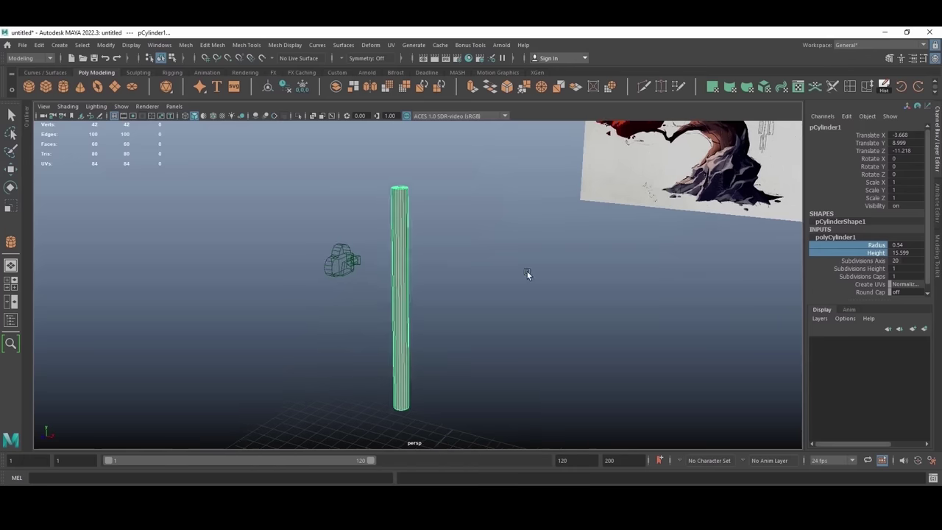
left_click_drag(528, 275, 533, 272, "alt")
middle_click_drag(696, 250, 634, 243)
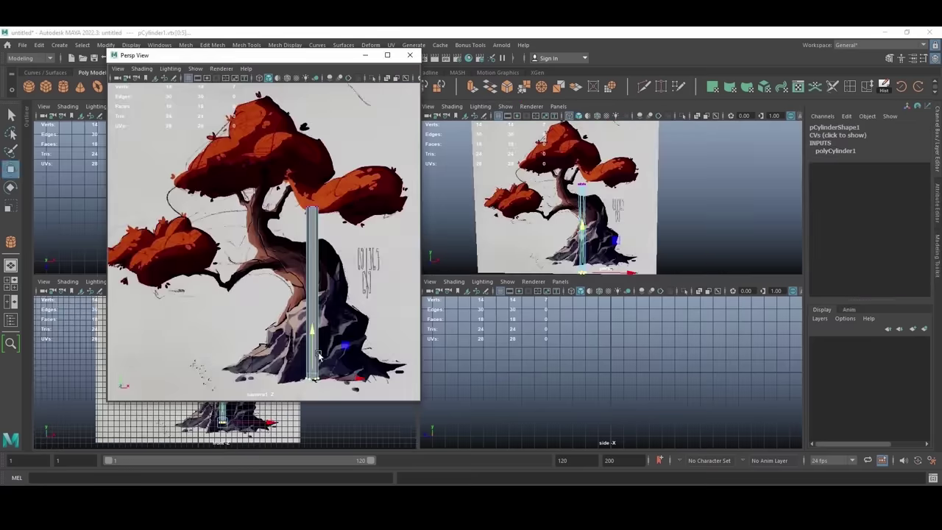
Step: Scale up the cylinder's bottom ring of vertices to widen the trunk base, and display the model shaded
key("r")
left_click_drag(328, 368, 346, 368)
key("w")
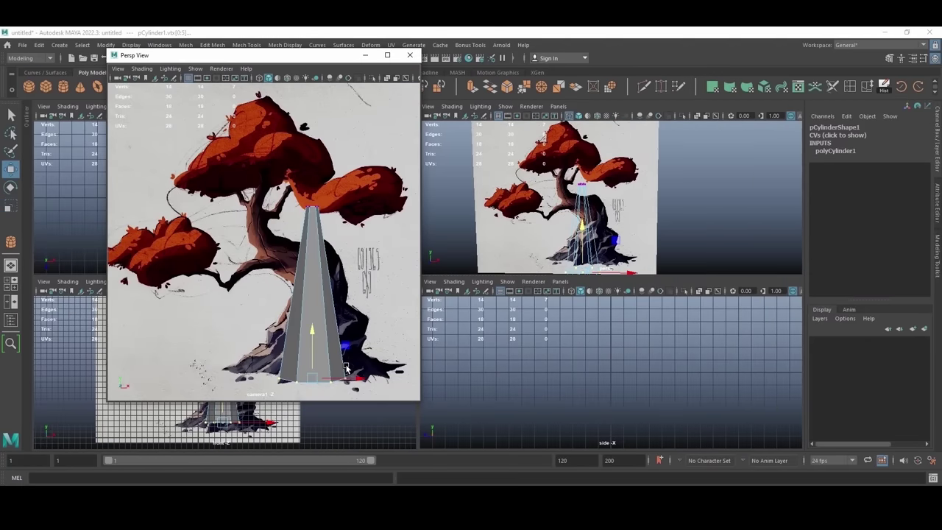
middle_click_drag(503, 218, 554, 217, "alt")
key("5")
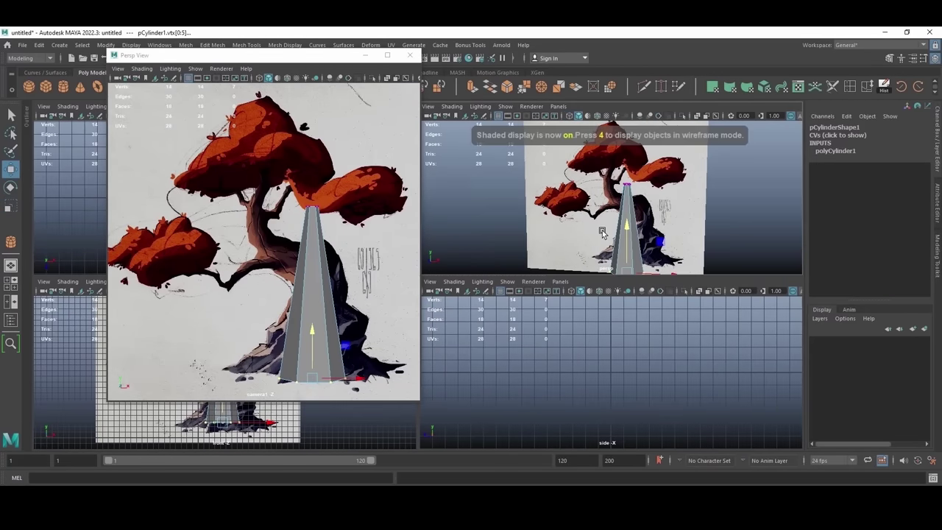
Step: Widen the cylinder's top ring of vertices and lower it to the top of the rock in the reference
left_click_drag(592, 169, 703, 188)
key("r")
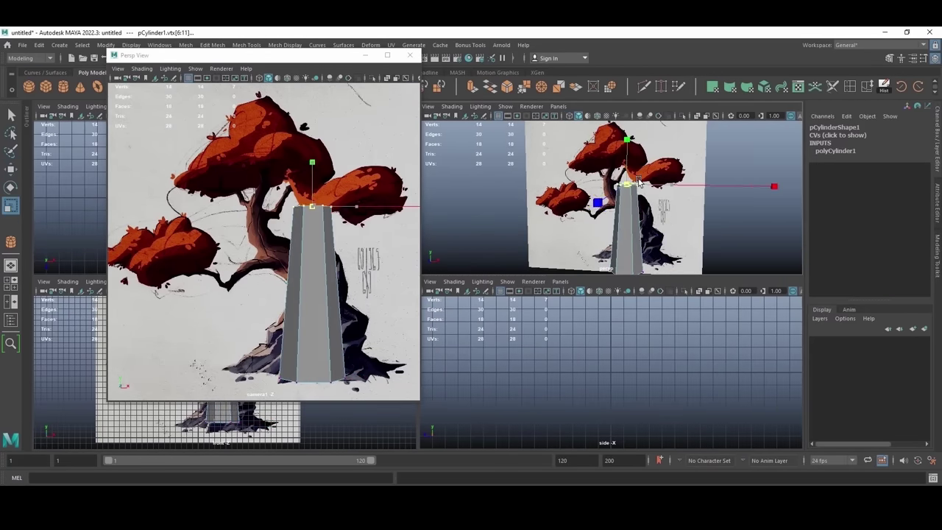
key("w")
left_click_drag(626, 160, 623, 207)
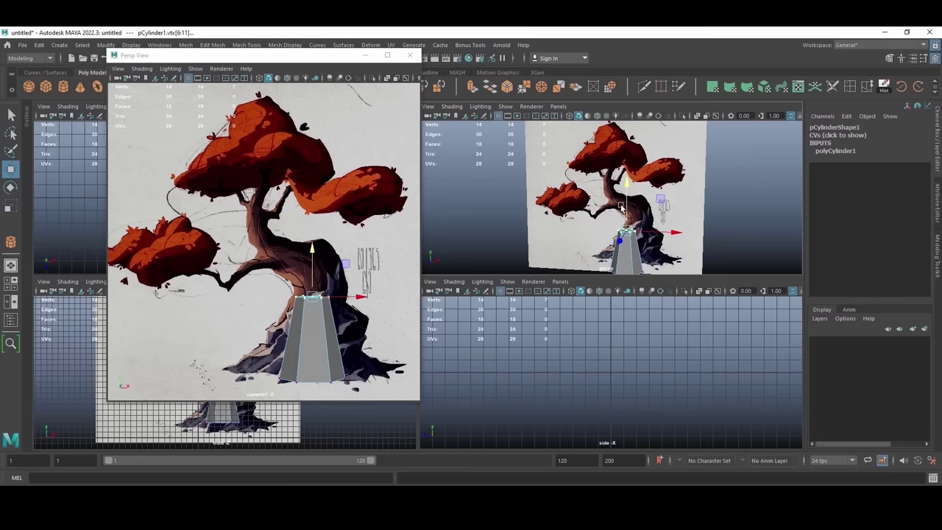
right_click_drag(617, 238, 725, 209, "alt")
left_click(726, 209)
left_click_drag(605, 214, 647, 241)
middle_click_drag(599, 231, 595, 239, "alt")
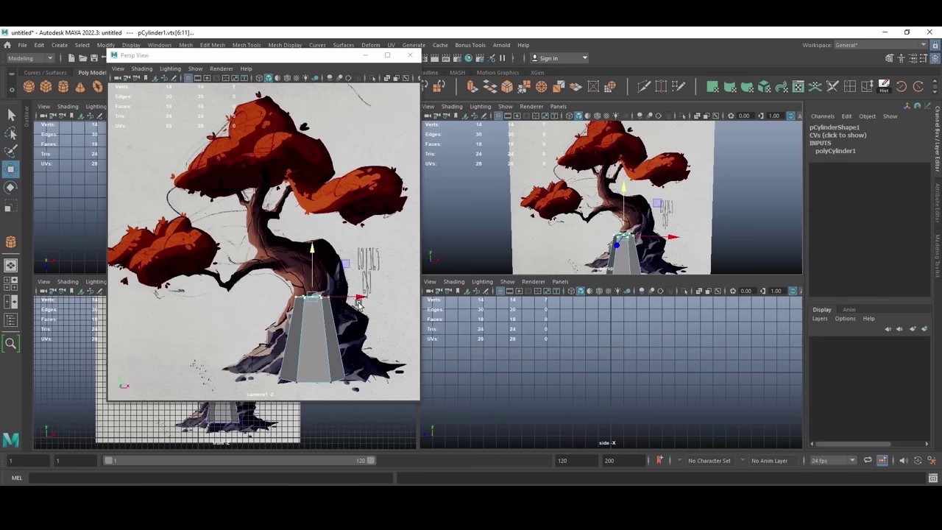
key("r")
left_click_drag(314, 300, 336, 295)
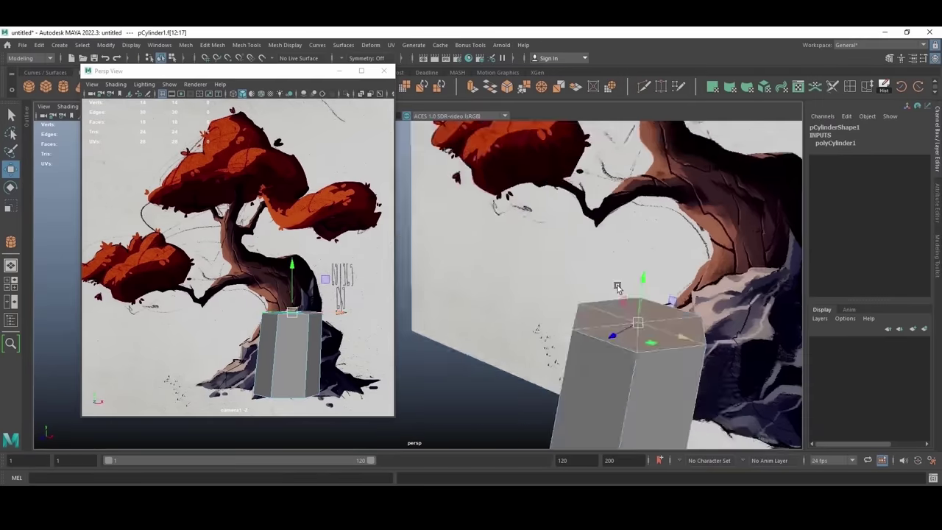
Step: Extrude the trunk's top faces upward, then shift and rotate the new end toward the bend in the reference trunk
key("ctrl+e")
middle_click_drag(556, 365, 554, 312)
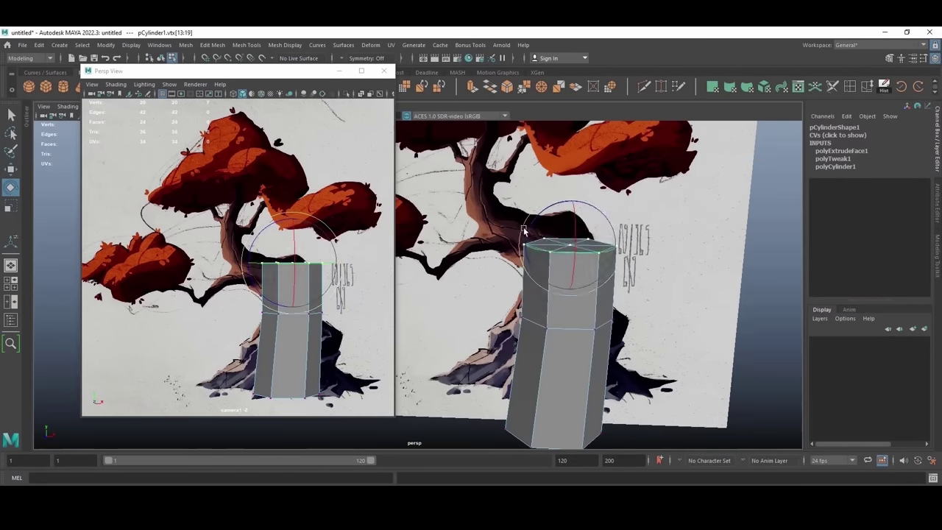
left_click_drag(295, 263, 229, 266)
key("e")
left_click_drag(244, 220, 223, 234)
key("w")
Step: Insert edge loops across the trunk's bent section and its lower section
left_click_drag(548, 243, 580, 233, "alt")
left_click(580, 234)
left_click_drag(589, 294, 621, 342, "alt")
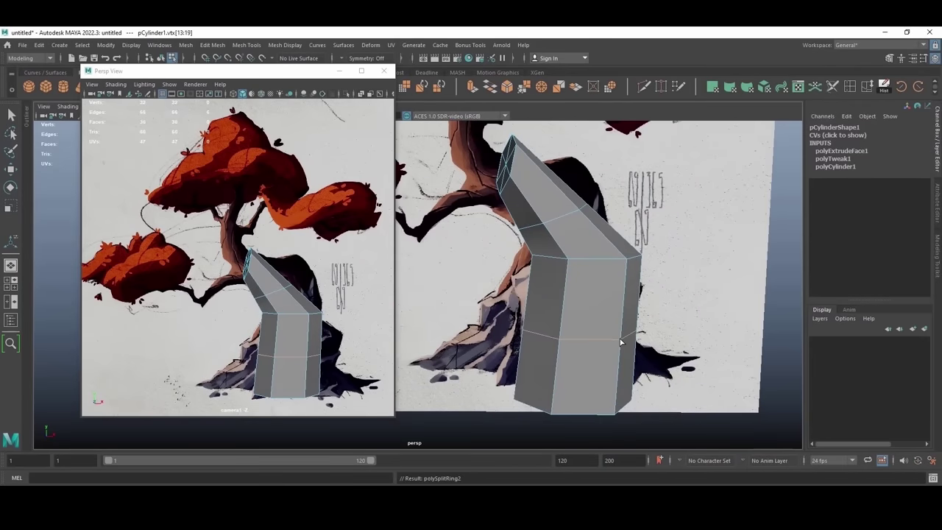
Step: Move the bend's vertices to follow the reference trunk and widen the lower rings to match the rock base
right_click_drag(557, 243, 526, 240)
mouse_move(559, 235)
left_mouse_down("alt")
mouse_move(578, 215)
mouse_move(553, 247)
left_mouse_up("alt")
left_click(569, 231)
right_click_drag(552, 254, 550, 227)
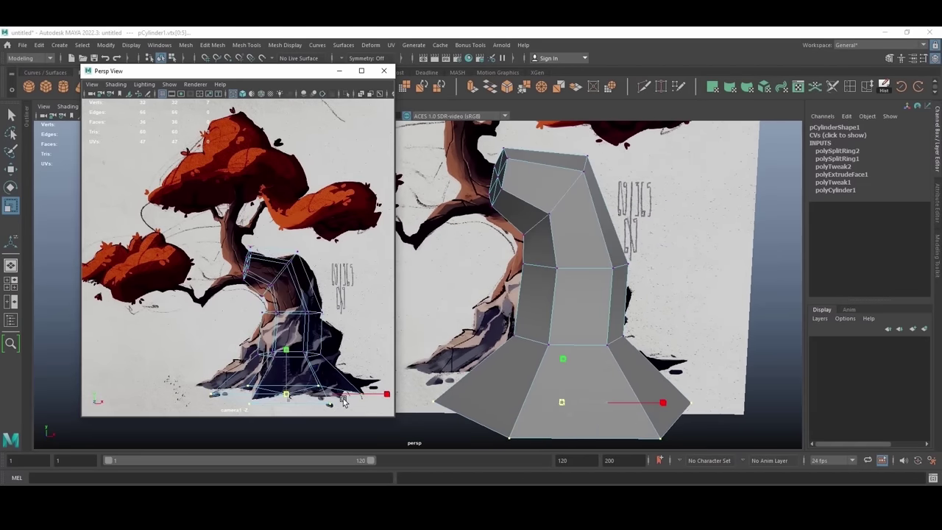
left_click_drag(293, 341, 312, 358)
key("Up")
key("r")
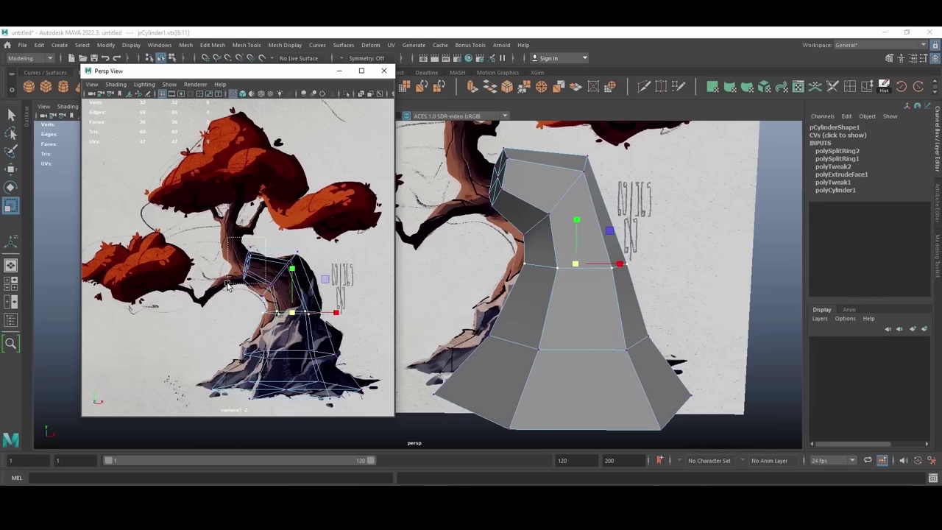
Step: Move and rotate the ring at the trunk's upper end to line up with the reference curve
key("w")
middle_click_drag(573, 238, 587, 274, "alt")
left_click_drag(304, 263, 309, 264)
left_click_drag(253, 227, 253, 233)
key("e")
left_click_drag(574, 221, 557, 248, "alt")
Step: Select the faces at the trunk's upper end and extrude them along the reference trunk
key("F11")
left_click(543, 211)
key("q")
double_click(549, 237, "shift")
right_click_drag(545, 223, 565, 258, "shift")
key("ctrl+z")
left_click_drag(566, 258, 507, 264, "alt")
mouse_move(227, 261)
left_mouse_down()
mouse_move(247, 261)
mouse_move(238, 251)
left_mouse_up()
Step: Enlarge the camera view, extrude the trunk's end faces again and rotate them toward the upright part of the trunk
mouse_move(486, 269)
left_mouse_down("alt")
mouse_move(523, 273)
mouse_move(486, 270)
left_mouse_up("alt")
left_click(301, 75)
left_click(361, 70)
key("ctrl+e")
left_click_drag(443, 214, 424, 183)
key("e")
left_click_drag(487, 191, 497, 220)
key("w")
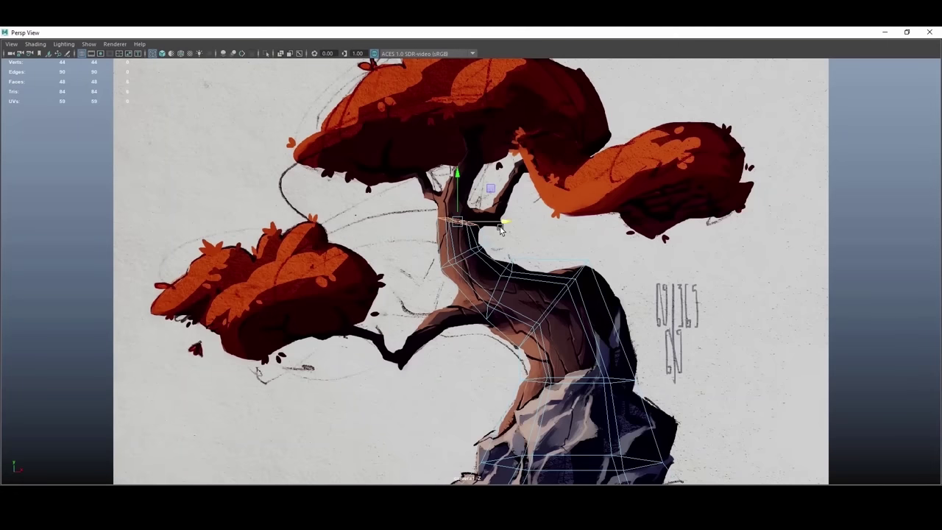
Step: Extrude the trunk's end faces three more times upward, fitting each segment to the reference up into the canopy
key("ctrl+e")
left_click_drag(500, 229, 472, 156)
key("w")
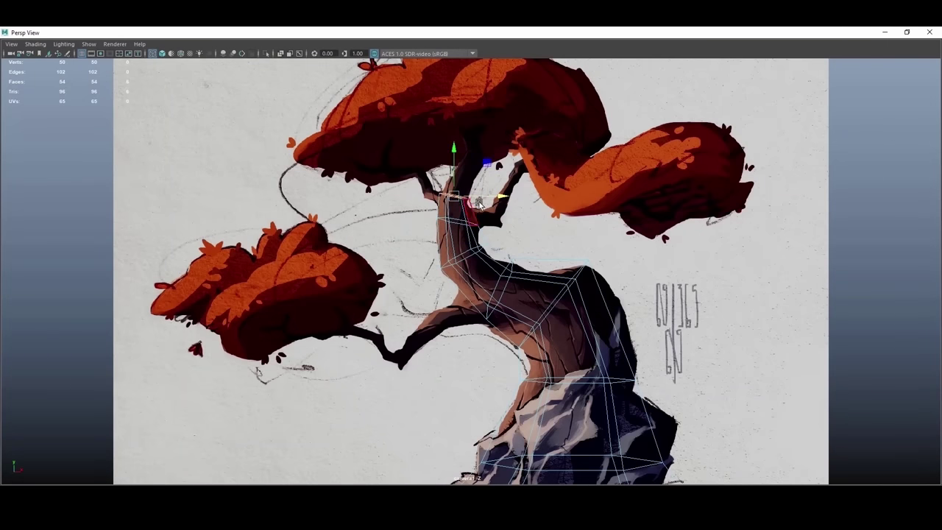
key("ctrl+e")
key("w")
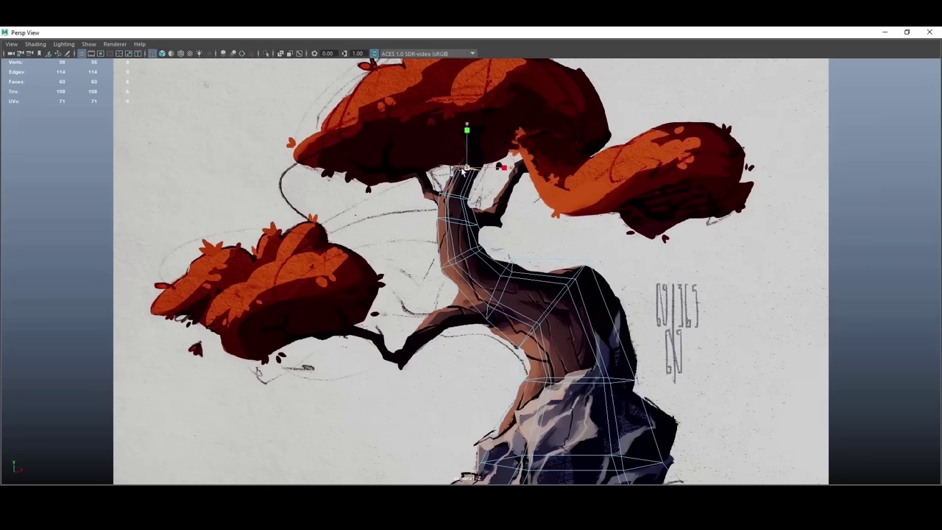
key("ctrl+e")
left_click_drag(475, 184, 472, 144)
key("w")
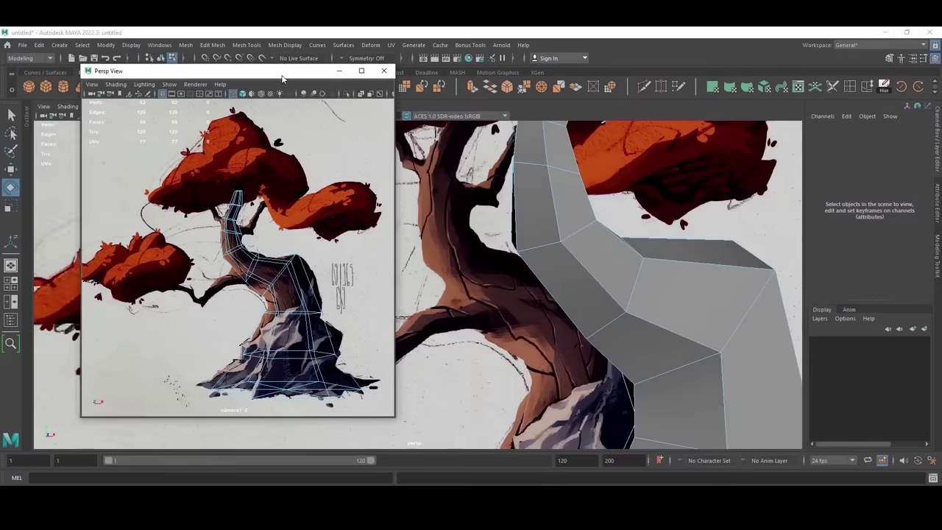
Step: Insert an edge loop in the trunk segment where the lower side branch begins
scroll(538, 279, "up", 1)
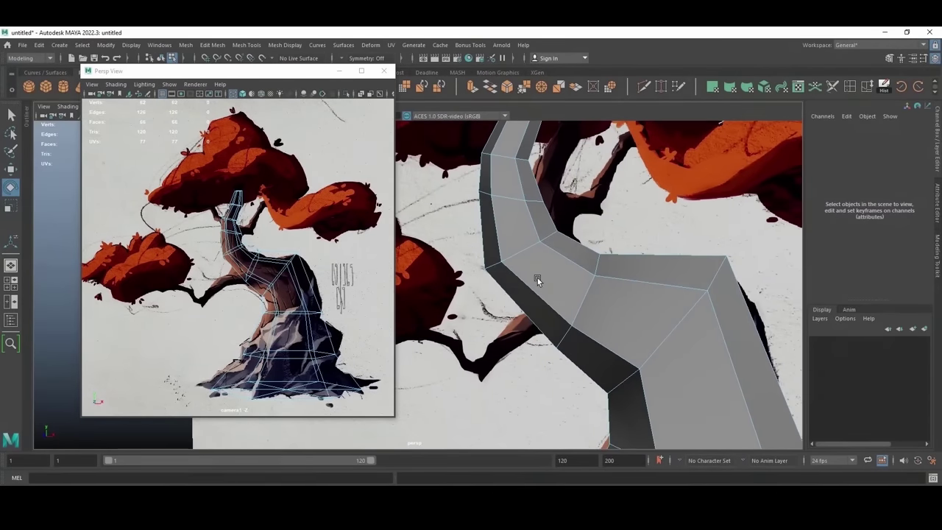
right_click_drag(501, 277, 602, 262, "alt")
middle_click_drag(602, 262, 558, 246, "alt")
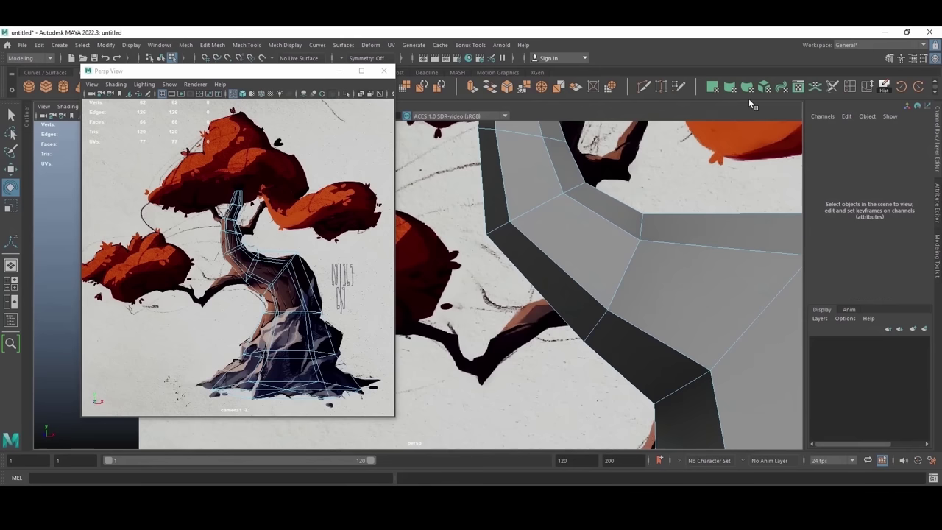
key("g")
right_click_drag(508, 224, 544, 212, "alt")
middle_click_drag(544, 212, 554, 243, "alt")
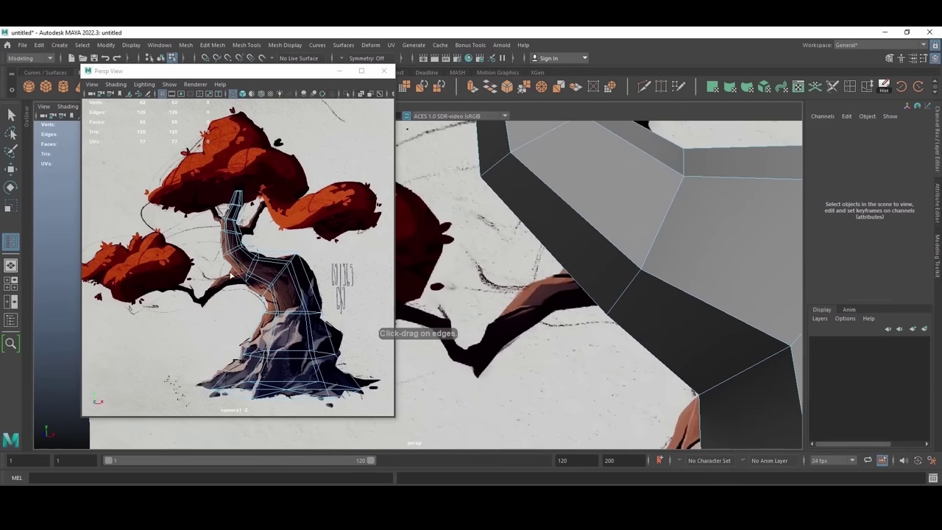
left_click_drag(239, 264, 234, 264)
left_click(234, 265)
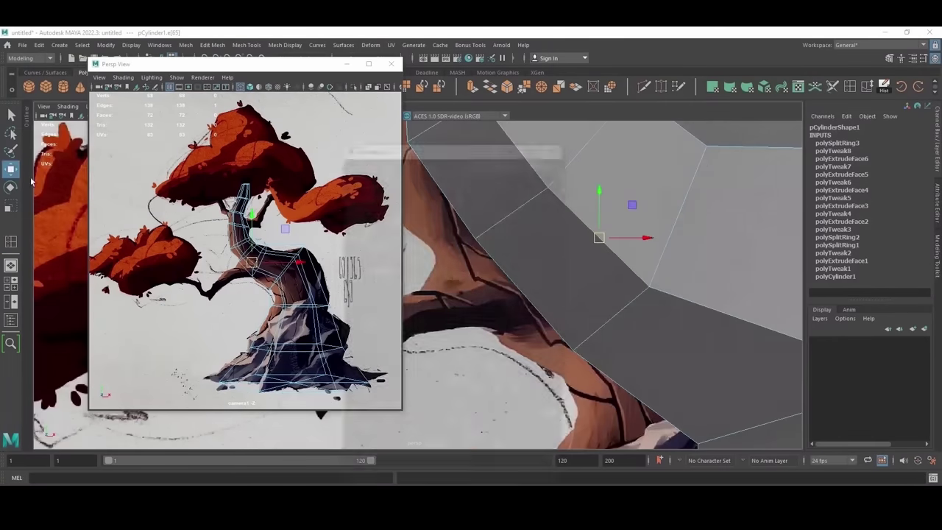
Step: Set the Move tool's axis orientation to follow the selected components and adjust the edges around the branch junction
double_click(10, 169)
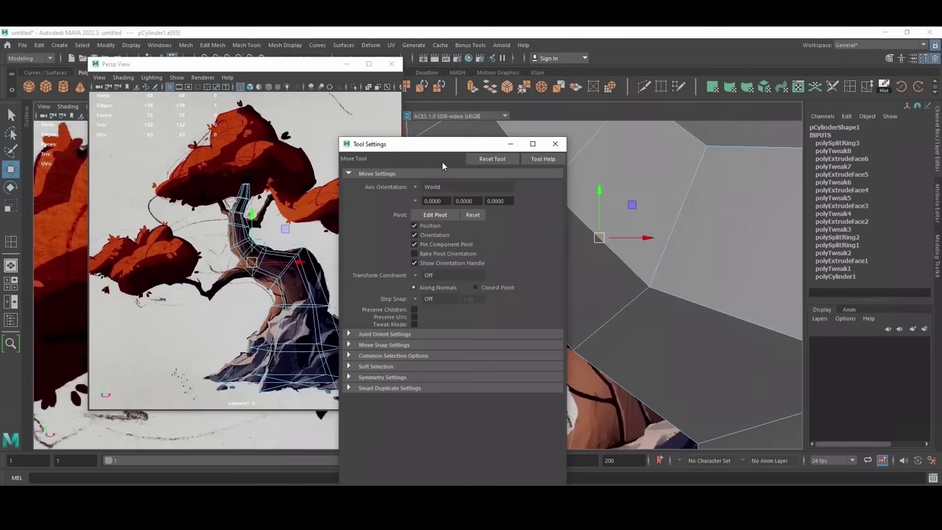
left_click_drag(437, 147, 437, 112)
left_click(417, 151)
left_click(438, 177)
left_click(555, 109)
left_click_drag(588, 206, 672, 219, "alt")
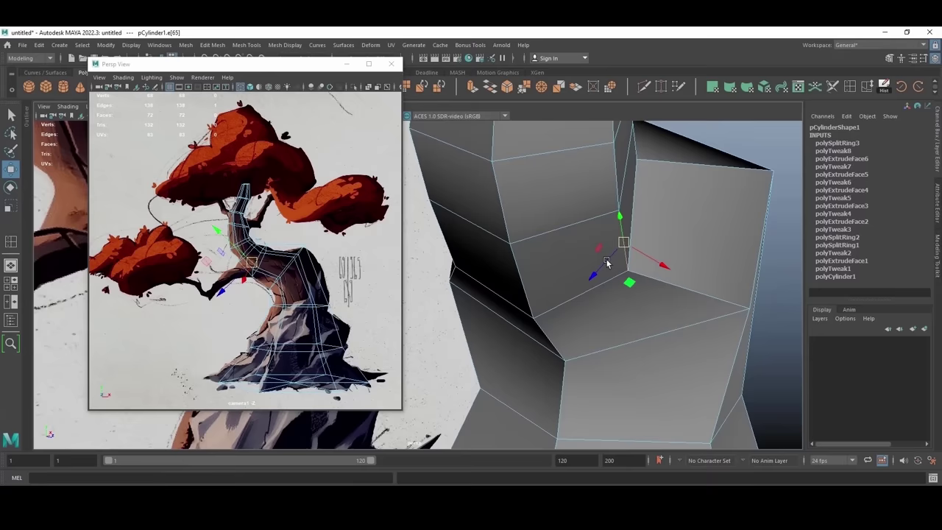
left_click_drag(608, 262, 596, 277, "alt")
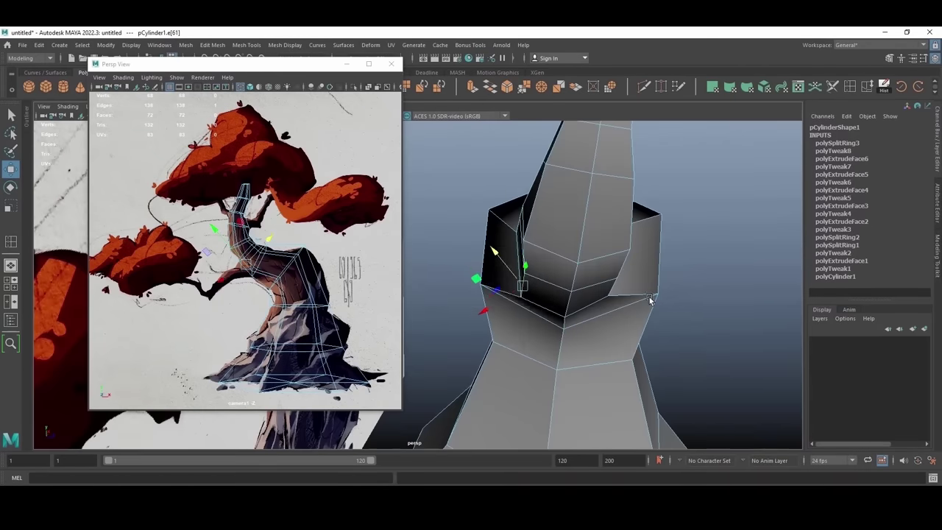
left_click_drag(650, 300, 585, 249, "alt")
Step: Extrude two side faces of the trunk and pull them outward to start the lower branch
left_click(567, 239)
left_click(532, 250, "shift")
right_click_drag(545, 234, 546, 249, "shift")
left_click_drag(546, 248, 587, 272, "alt")
left_click(607, 204)
left_click(608, 205)
left_click_drag(607, 206, 589, 213, "alt")
left_click_drag(548, 267, 444, 326)
Step: Reselect the two end faces of the lower branch and extrude them down to the branch's bend in the reference
left_click_drag(514, 288, 490, 263, "alt")
key("r")
key("w")
left_click(639, 249)
left_click(587, 228, "shift")
left_click_drag(655, 232, 578, 257, "alt")
key("ctrl+e")
left_click_drag(212, 288, 190, 303)
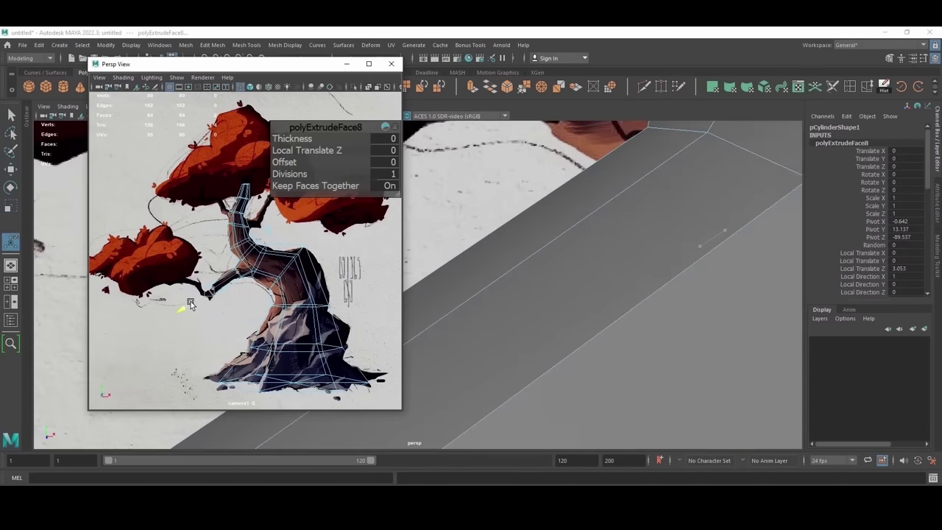
Step: Scale the lower branch's end faces to match the branch thickness in the reference
left_click_drag(278, 67, 292, 56)
scroll(518, 262, "down", 6)
left_click_drag(519, 262, 650, 254, "alt")
mouse_move(471, 256)
left_mouse_down("alt")
mouse_move(559, 257)
mouse_move(562, 270)
mouse_move(547, 273)
left_mouse_up("alt")
key("r")
key("5")
key("4")
Step: Enlarge the camera view and extrude the lower branch's end faces repeatedly along the reference branch toward the foliage
left_click(383, 52)
key("ctrl+e")
left_click_drag(397, 350, 358, 328)
key("ctrl+e")
key("w")
key("ctrl+e")
key("w")
key("ctrl+e")
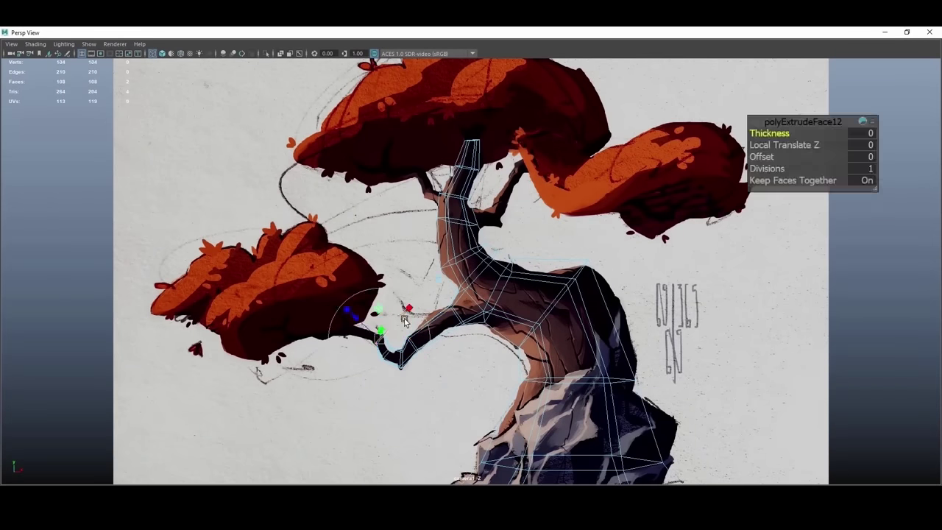
double_click(461, 256)
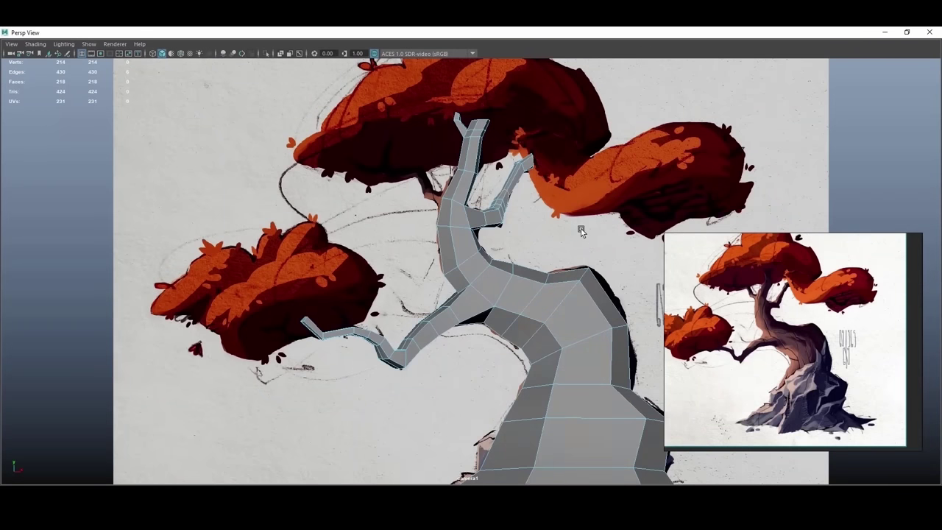
Step: Add edge loops to the tree mesh with the Insert Edge Loop tool
right_click(513, 179, "ctrl")
right_click(513, 180, "shift")
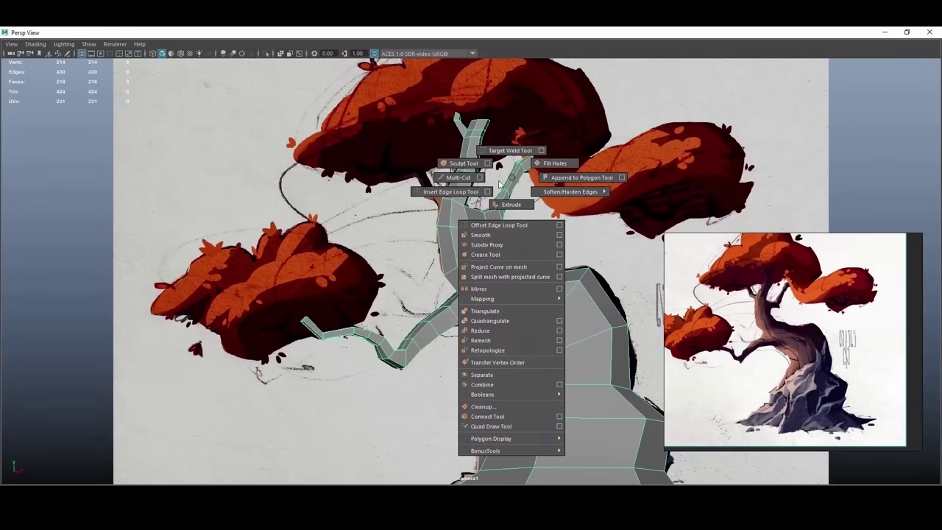
left_click(460, 193)
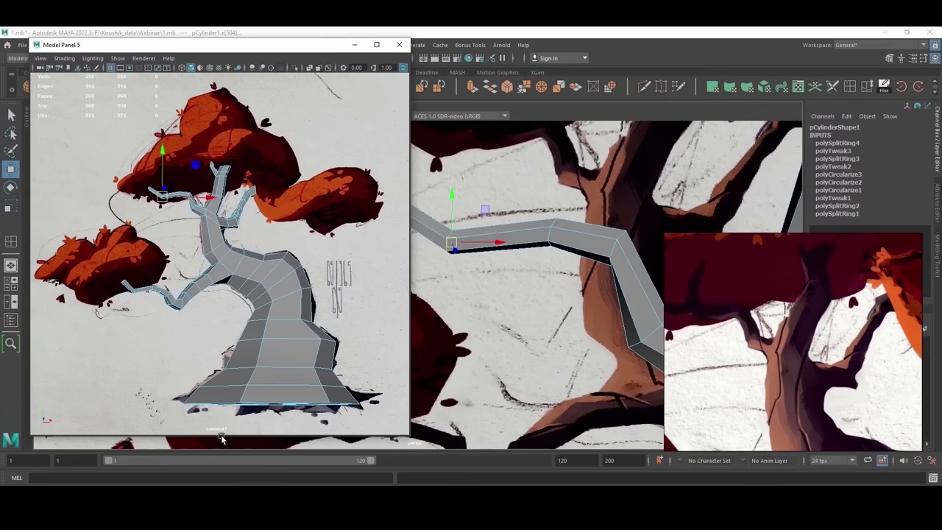
left_click_drag(177, 471, 219, 480, "alt")
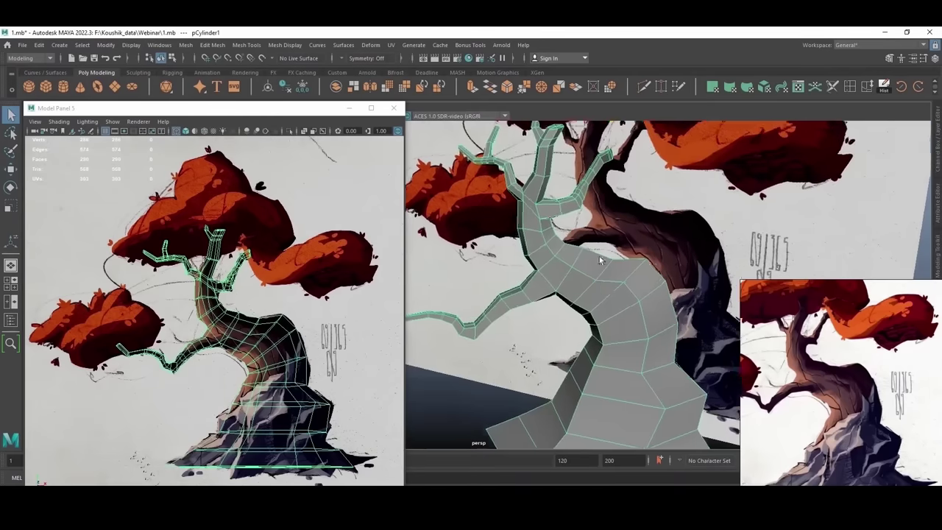
left_click_drag(566, 235, 558, 255, "alt")
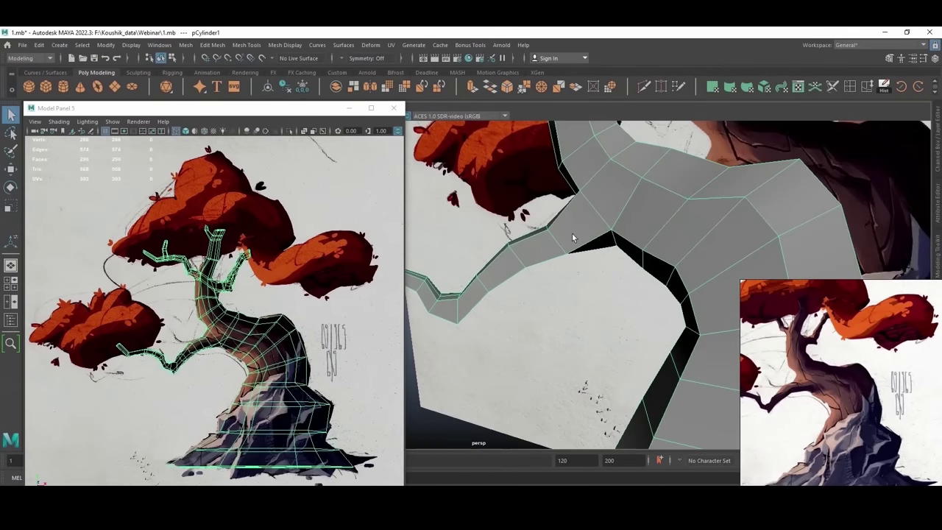
Step: Zoom in on the reference's lower branch and circularize the branch's edge loops between the trunk and the bend
left_click_drag(460, 284, 529, 241, "alt")
left_click_drag(286, 111, 273, 112)
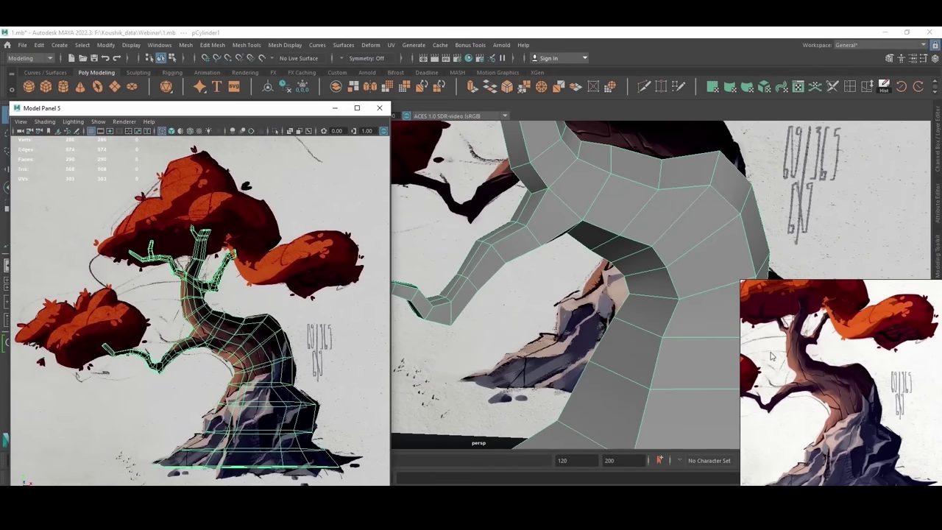
scroll(818, 398, "up", 4)
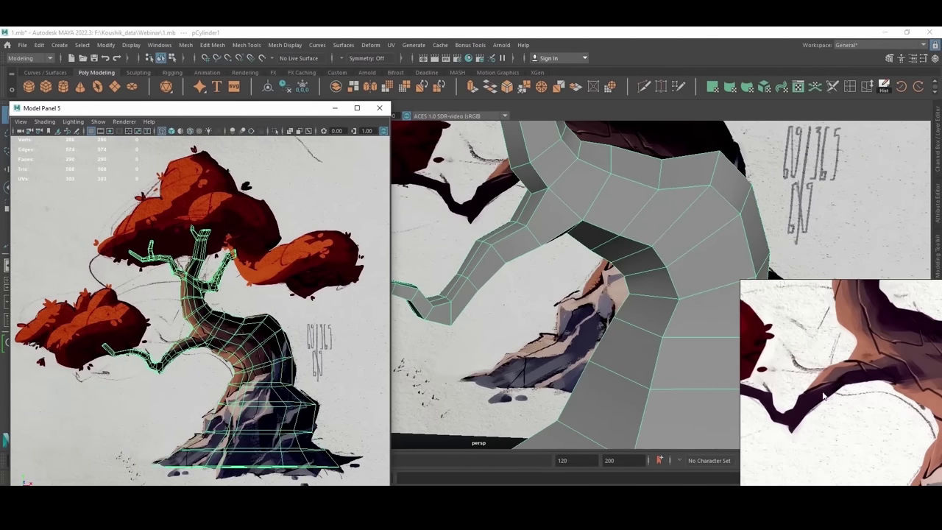
left_click_drag(553, 294, 555, 246, "alt")
right_click(557, 246, "shift")
left_click(556, 332)
double_click(554, 245)
left_click_drag(511, 283, 612, 280, "alt")
key("g")
key("g")
key("g")
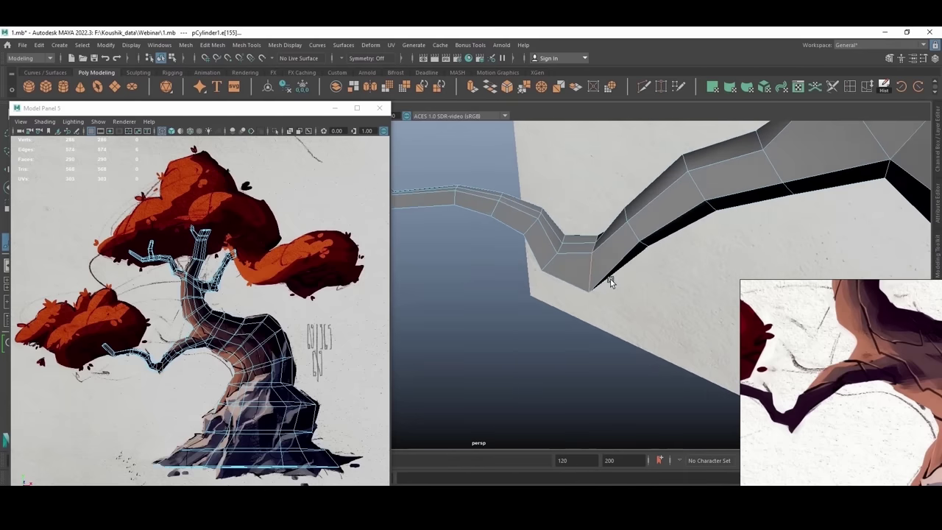
Step: Circularize the remaining edge loops of the lower branch from its bend out toward the tip
double_click(555, 257)
key("g")
double_click(531, 224)
key("g")
double_click(491, 206)
key("g")
left_click_drag(493, 217, 544, 225, "alt")
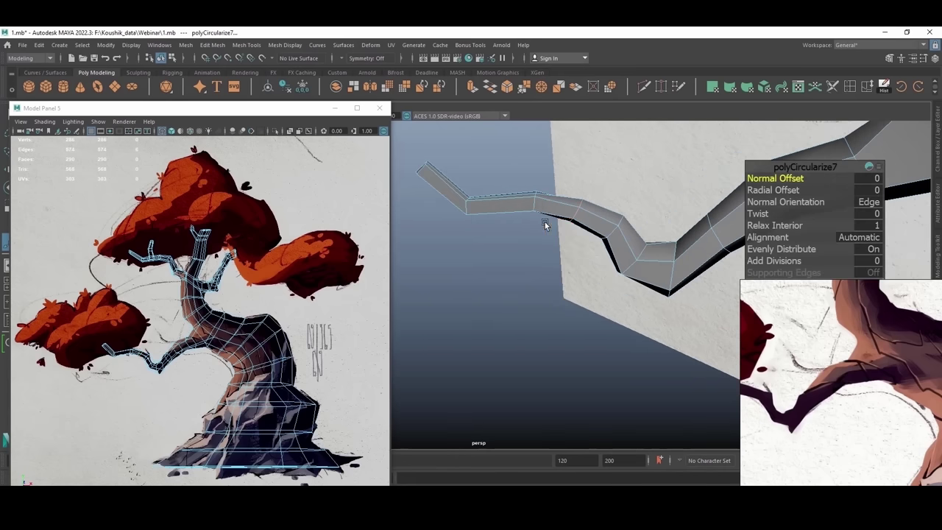
left_click(536, 204)
key("g")
left_click(467, 203)
key("g")
Step: Circularize the end of the lower branch and return to object selection
left_click_drag(560, 218, 534, 223, "alt")
right_click_drag(566, 215, 548, 218)
left_click_drag(581, 200, 498, 271)
key("g")
left_click(588, 252)
left_click(517, 277)
left_click_drag(536, 296, 471, 251, "alt")
middle_click_drag(594, 276, 501, 271, "alt")
right_click_drag(498, 271, 451, 221, "alt")
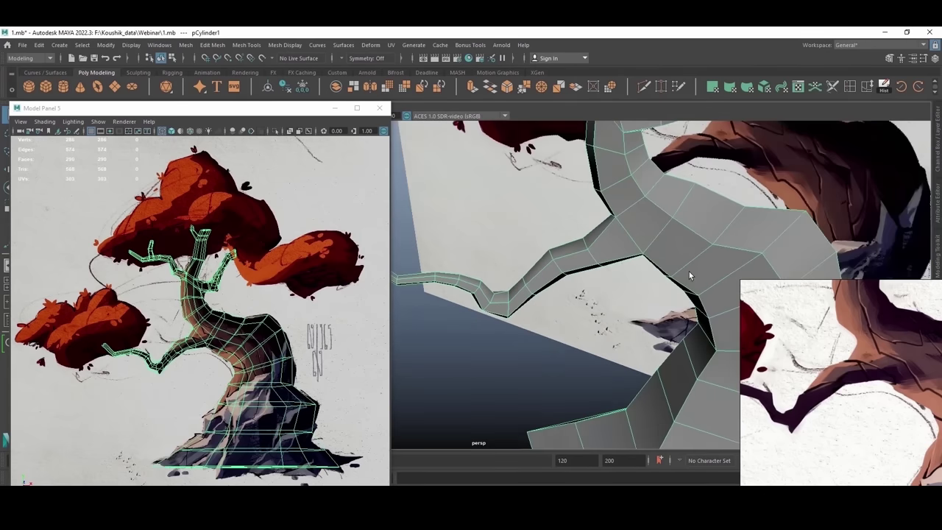
Step: Circularize the edge loops along the upper side branch to round out its shape
left_click_drag(689, 272, 578, 313, "alt")
right_click_drag(578, 313, 558, 228, "alt")
middle_click_drag(558, 228, 555, 273, "alt")
left_click_drag(579, 227, 645, 236, "alt")
double_click(632, 234)
key("g")
key("F9")
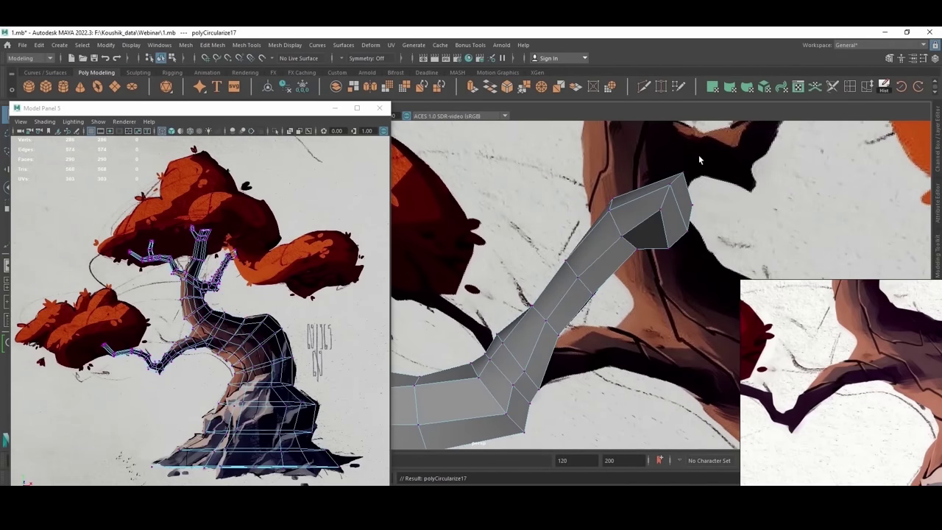
left_click_drag(660, 273, 659, 284)
key("g")
left_click_drag(616, 255, 611, 241, "alt")
left_click_drag(581, 275, 603, 285, "alt")
key("F10")
left_click(555, 272)
right_click_drag(604, 285, 666, 259, "alt")
left_click_drag(657, 277, 466, 305, "alt")
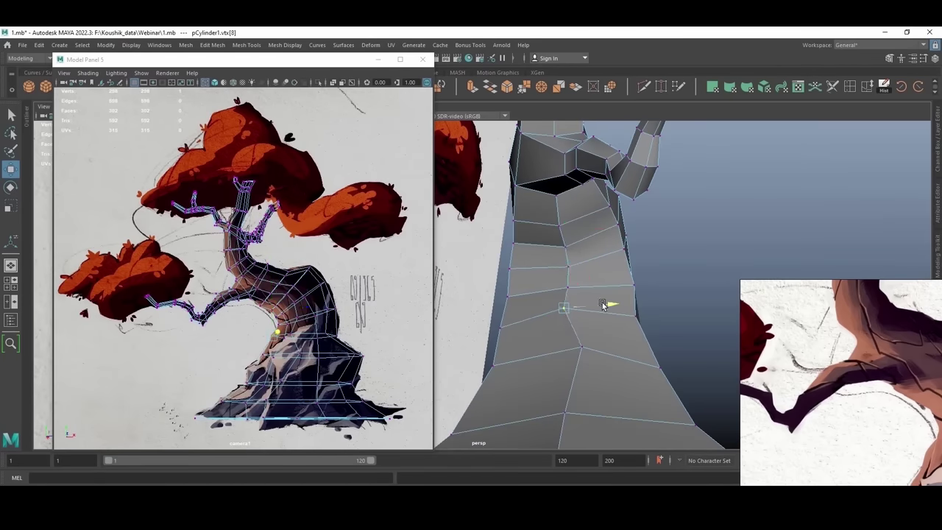
Step: Shift the middle vertices on the trunk's inner curve sideways to even out the vertical edge line
left_click_drag(603, 305, 570, 311, "alt")
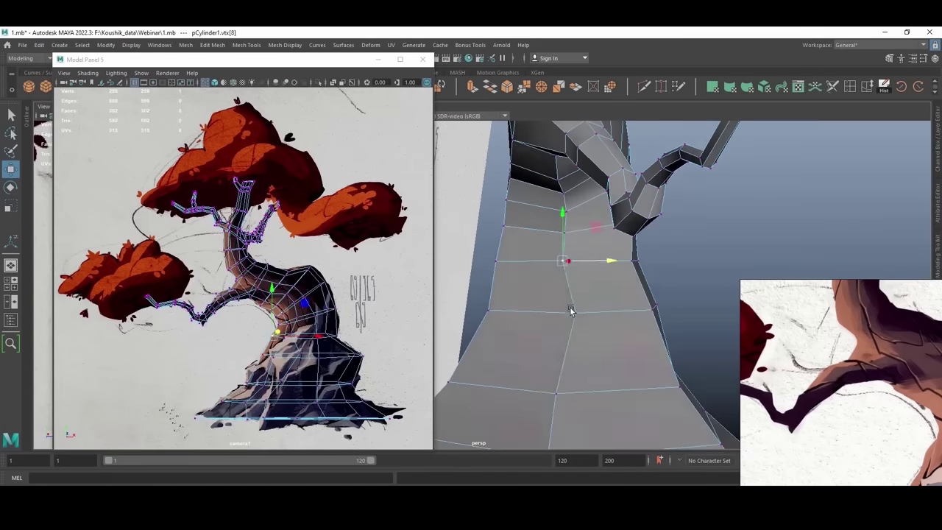
right_click_drag(580, 336, 513, 354, "alt")
left_click(519, 411)
left_click_drag(513, 353, 565, 414, "alt")
left_click_drag(565, 413, 674, 328, "alt")
scroll(675, 329, "up", 3)
left_click(572, 298)
left_click_drag(571, 320, 618, 319, "alt")
Step: Reposition individual vertices along the front side of the lower trunk to smooth its outline
left_click_drag(628, 288, 604, 287)
right_click_drag(646, 298, 575, 288, "alt")
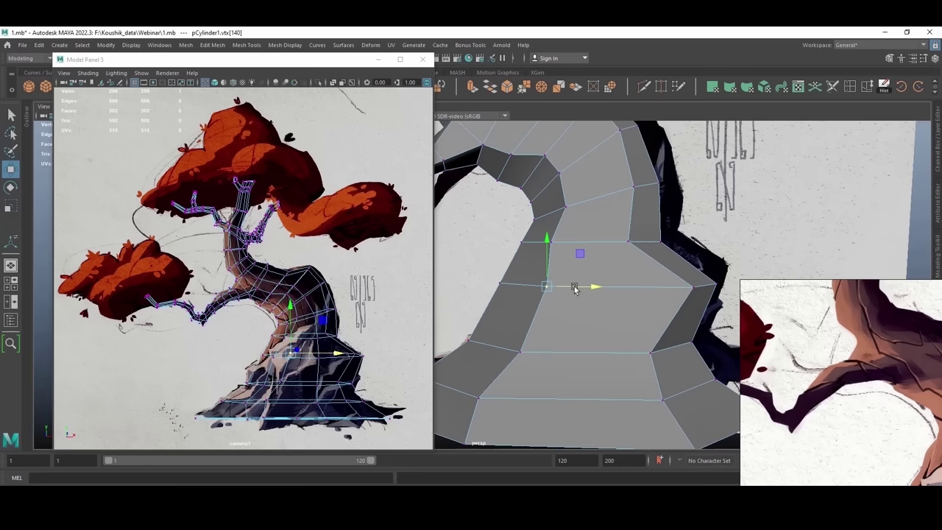
left_click_drag(660, 312, 614, 310, "alt")
left_click_drag(646, 274, 616, 274)
middle_click_drag(612, 309, 631, 244, "alt")
left_click_drag(589, 287, 634, 288, "alt")
left_click(497, 330)
left_click_drag(524, 334, 572, 314, "alt")
left_click(547, 309)
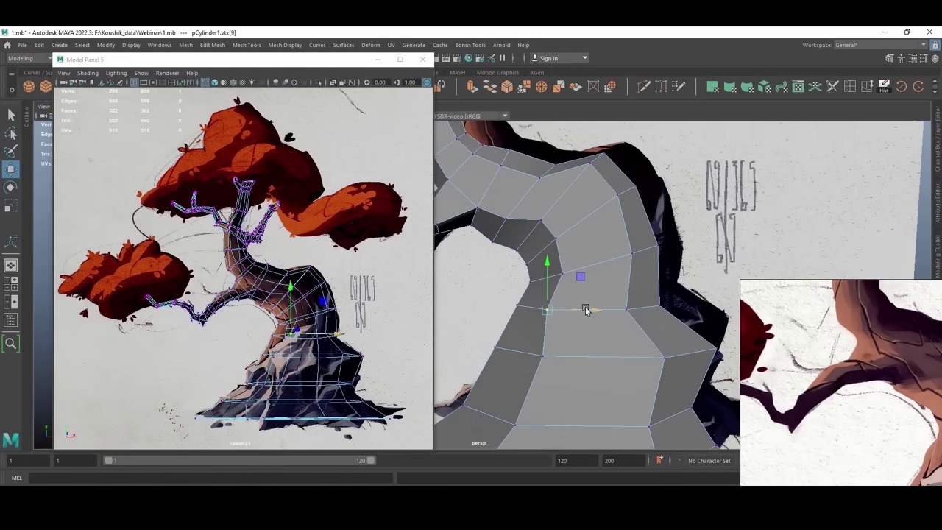
Step: Center individual vertices along the back of the trunk down to the flared base
left_click_drag(619, 344, 541, 241, "alt")
left_click(587, 251)
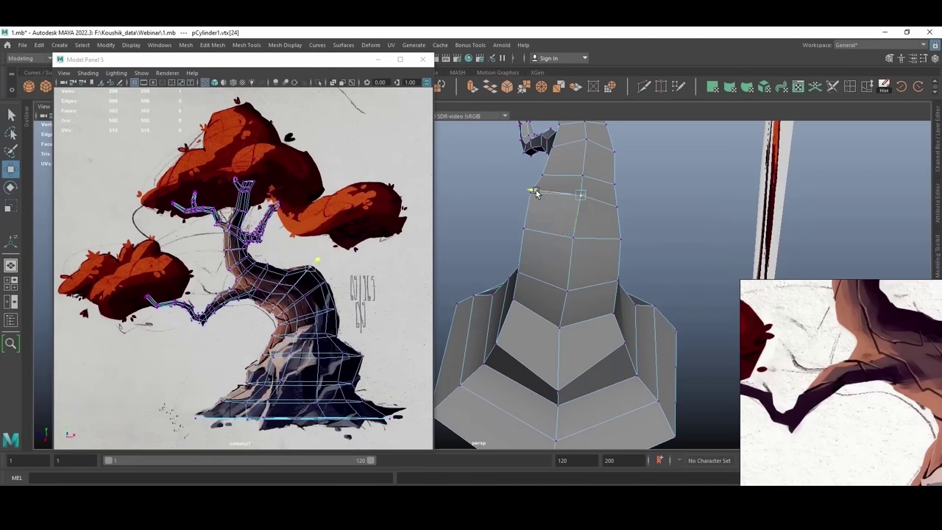
left_click_drag(535, 192, 652, 213, "alt")
left_click_drag(537, 195, 570, 322, "alt")
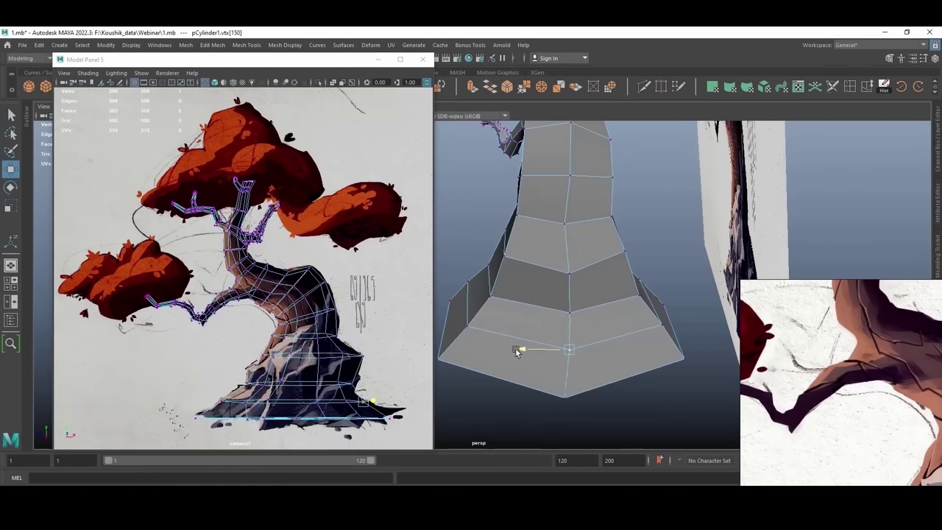
middle_click_drag(584, 409, 585, 347, "alt")
right_click_drag(584, 346, 517, 287, "alt")
left_click_drag(516, 287, 555, 260, "alt")
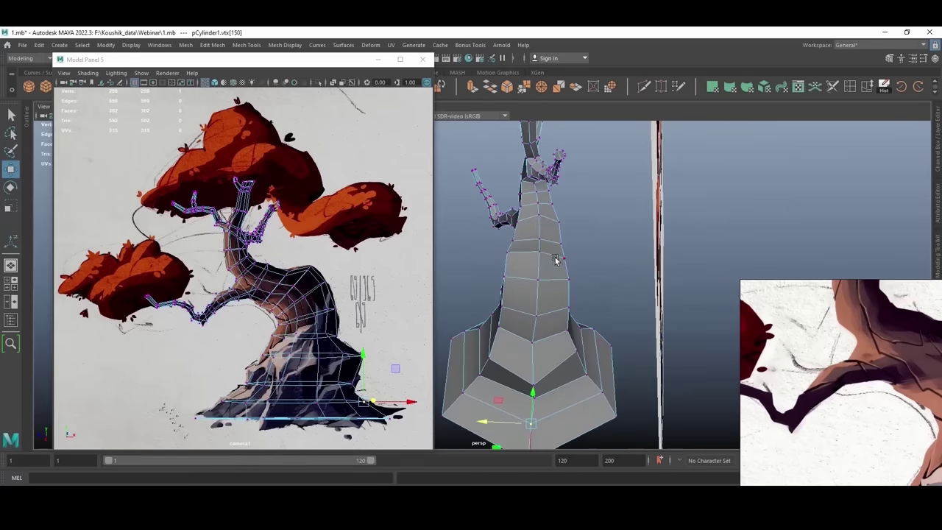
Step: Select the middle column of vertices down the trunk's back, scale it into a straight line and return to object selection
left_click(538, 208)
left_click_drag(538, 208, 539, 435, "alt")
left_click_drag(585, 304, 514, 329, "alt")
key("r")
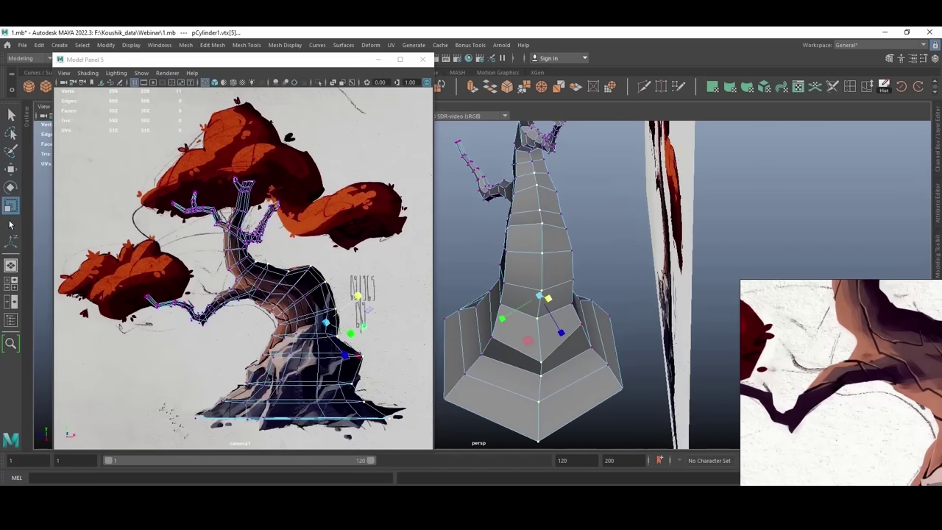
double_click(11, 206)
left_click(558, 110)
left_click_drag(511, 296, 588, 265, "alt")
key("F8")
left_click(588, 265)
Step: Align the middle vertices on the trunk's inner side down to the base, then reselect the whole tree
left_click_drag(460, 288, 624, 248, "alt")
key("F8")
key("F9")
left_click(567, 241)
left_click_drag(566, 241, 557, 349, "alt")
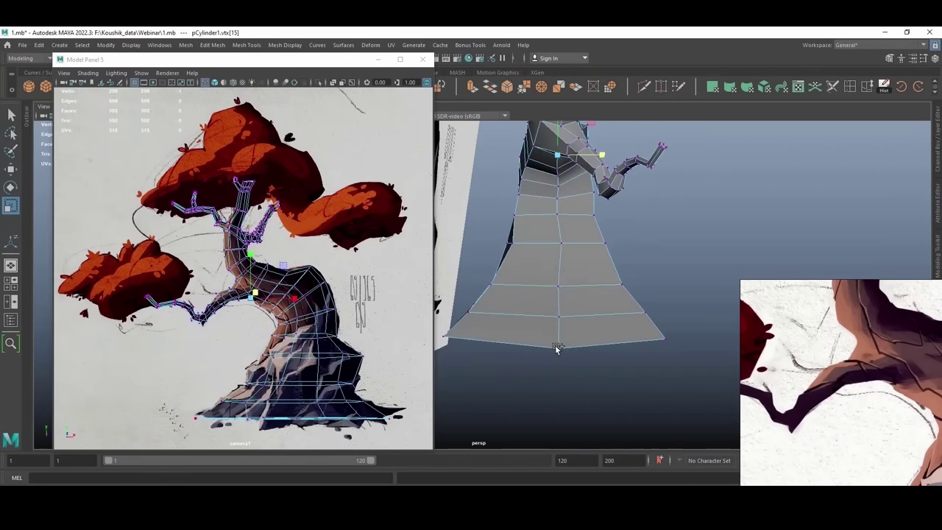
left_click_drag(602, 252, 572, 254)
left_click_drag(605, 287, 567, 273, "alt")
key("F8")
left_click(603, 321)
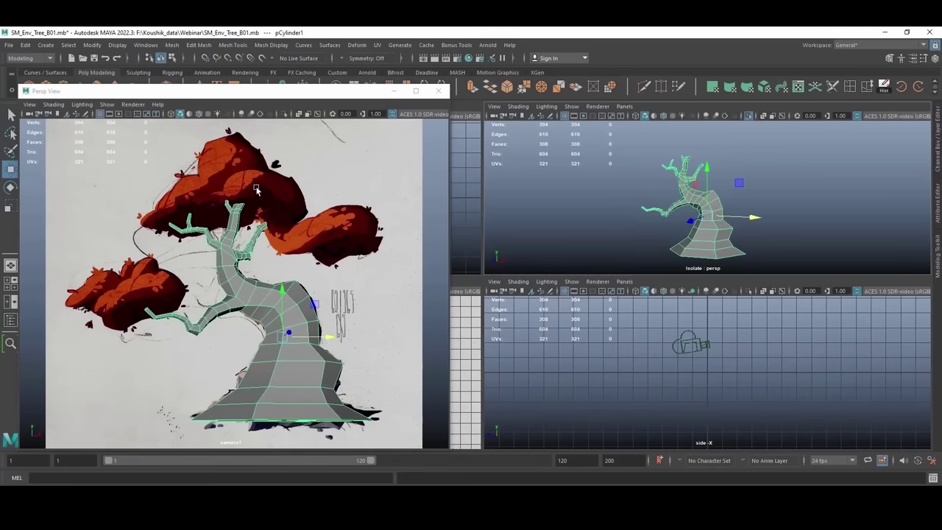
Step: Enlarge the perspective view, turn off isolation so the reference image shows, and frame the tree
left_click_drag(226, 94, 222, 117)
key("space")
scroll(618, 230, "up", 2)
middle_click_drag(619, 230, 688, 248, "alt")
left_click_drag(688, 248, 627, 267, "alt")
scroll(630, 290, "down", 4)
middle_click_drag(631, 291, 644, 255, "alt")
key("ctrl+1")
left_click_drag(643, 254, 588, 215, "alt")
key("f")
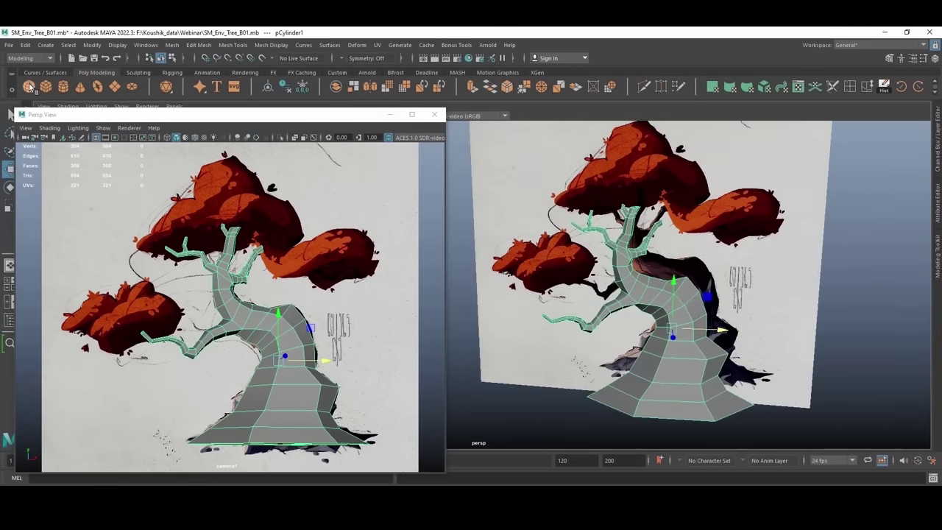
Step: Create a polygon sphere over the upper part of the tree as the foliage base
left_click(29, 87)
scroll(508, 239, "down", 4)
left_click_drag(508, 239, 560, 307, "alt")
left_click_drag(562, 353, 560, 183, "alt")
scroll(563, 203, "up", 2)
middle_click_drag(584, 211, 602, 234, "alt")
mouse_move(592, 197)
left_mouse_down()
mouse_move(606, 212)
mouse_move(606, 199)
left_mouse_up()
Step: Set the sphere's axis and height subdivisions to 6 and its radius to 4.658
left_click(936, 126)
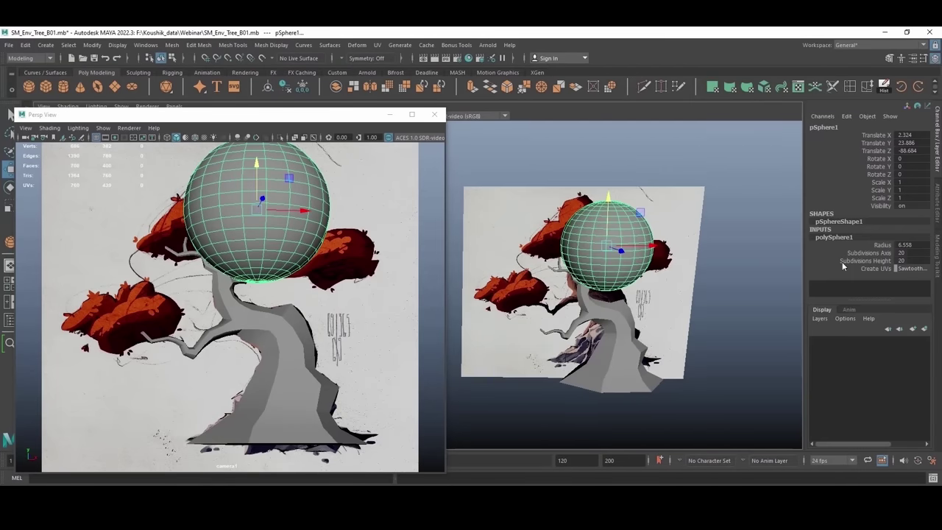
middle_click_drag(793, 269, 699, 279)
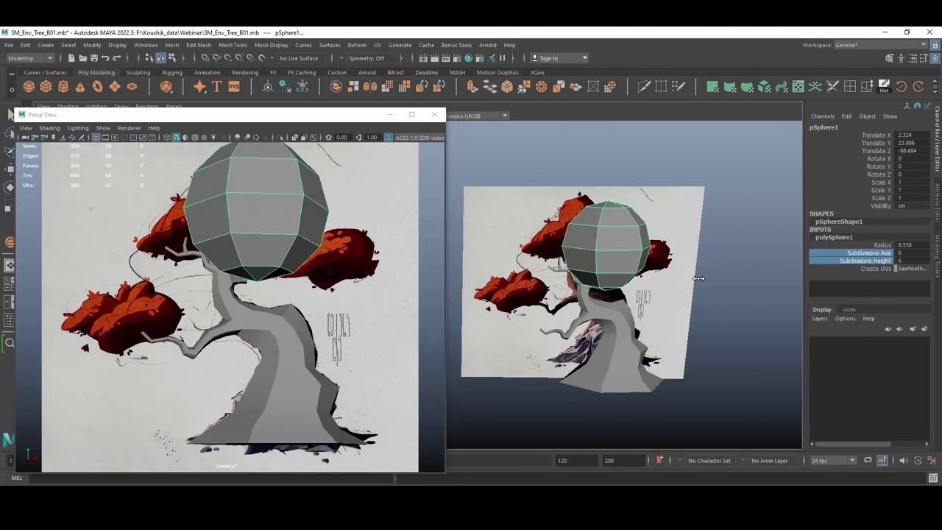
left_click(882, 245)
middle_click_drag(708, 242, 692, 243)
left_click_drag(600, 240, 570, 274, "alt")
middle_click_drag(684, 214, 574, 258, "alt")
right_click_drag(574, 258, 591, 253, "alt")
left_click_drag(591, 254, 580, 269, "alt")
right_click_drag(580, 269, 578, 251)
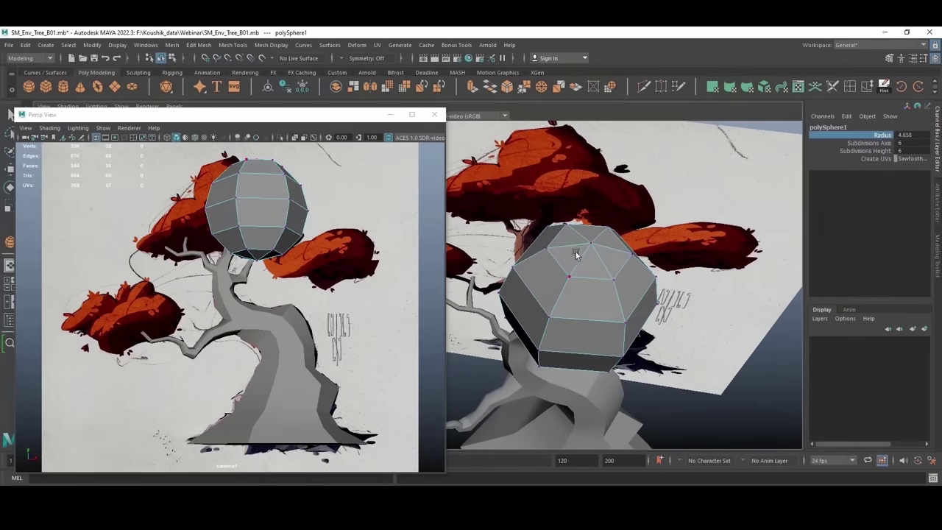
left_click(575, 260)
left_click(574, 250)
left_click(598, 255, "shift")
left_click_drag(597, 254, 591, 267, "alt")
right_click_drag(591, 267, 571, 266)
left_click(591, 240)
key("f")
left_click(595, 258)
key("f")
left_click_drag(598, 274, 622, 254, "alt")
left_click(566, 224)
left_click_drag(567, 226, 552, 237, "alt")
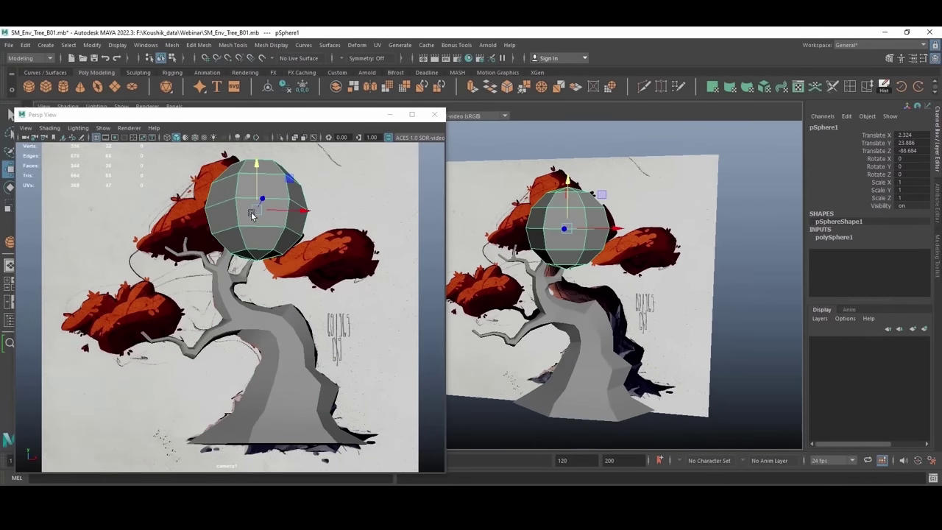
Step: Move the sphere over the top foliage cluster in the reference and scale it wider and flatter
left_click_drag(293, 211, 257, 209)
left_click_drag(225, 183, 226, 175)
left_click_drag(550, 209, 625, 225, "alt")
key("r")
left_click_drag(556, 179, 555, 183)
left_click_drag(545, 221, 551, 148, "alt")
left_click_drag(563, 241, 563, 229)
left_click_drag(564, 176, 589, 246, "alt")
Step: Show the camera view in wireframe, then lower the sphere's lower edge loop and scale it out to the foliage's width
key("4")
left_click_drag(580, 248, 577, 280)
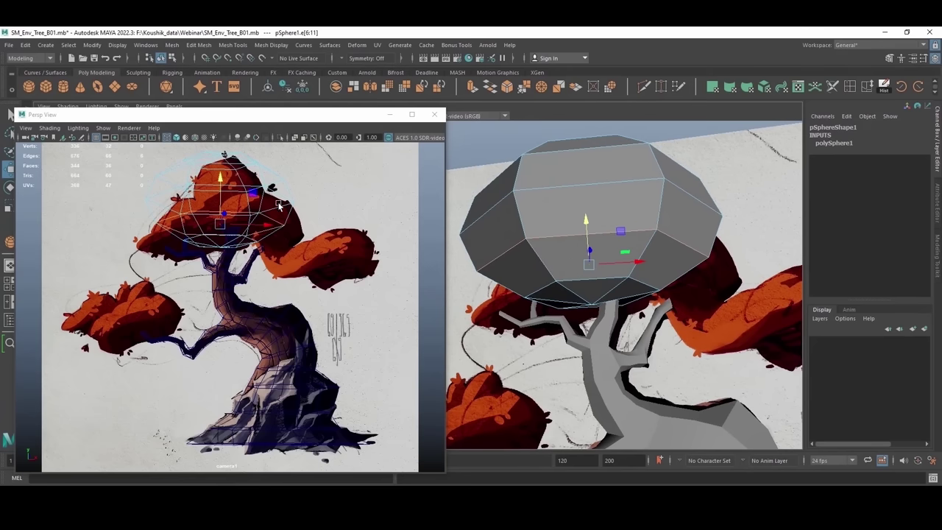
key("r")
left_click_drag(220, 224, 247, 222)
Step: Select the sphere's bottommost edge loop and push the underside inward to form a dome-shaped canopy
middle_click_drag(561, 212, 562, 254, "alt")
left_click_drag(561, 253, 575, 271, "alt")
double_click(564, 245)
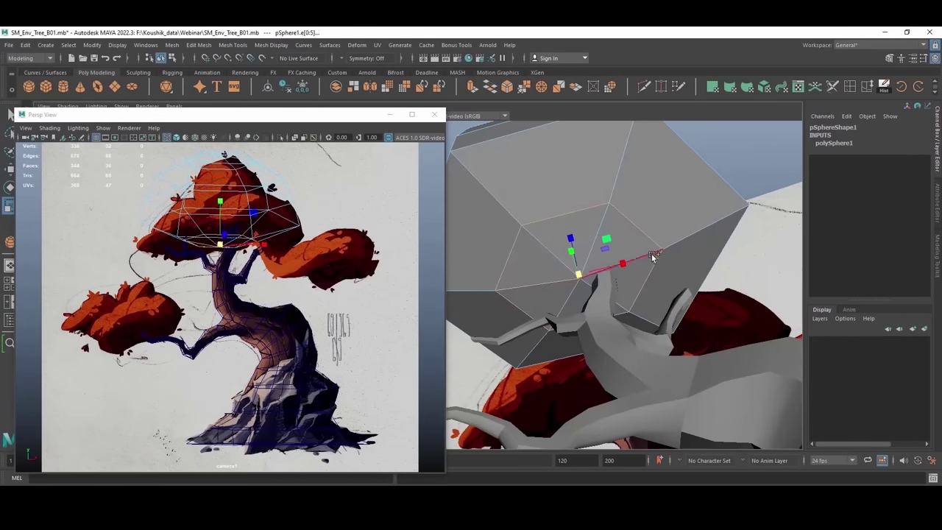
left_click_drag(624, 305, 559, 239, "alt")
left_click(569, 277)
left_click_drag(618, 249, 581, 253, "alt")
left_click(597, 224)
left_click(598, 224)
left_click_drag(558, 217, 557, 233)
left_click_drag(630, 230, 608, 245, "alt")
Step: Compare shaded and wireframe display, then scale the dome's upper edge loop inward toward the foliage's narrower crown
key("5")
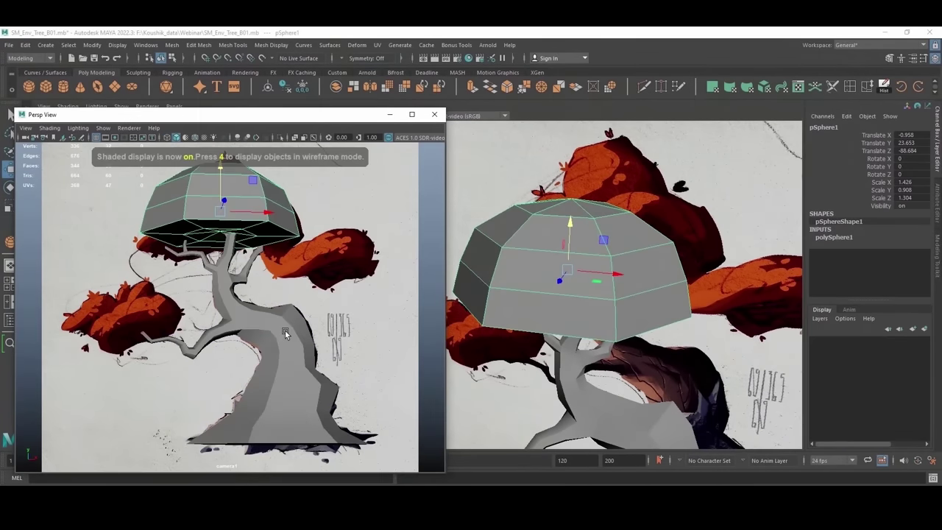
key("4")
key("5")
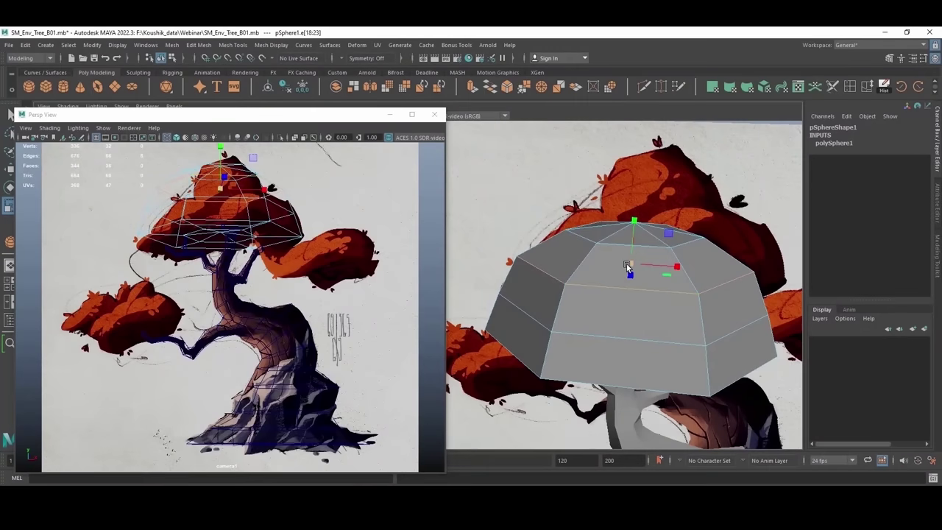
left_click_drag(627, 266, 572, 266, "alt")
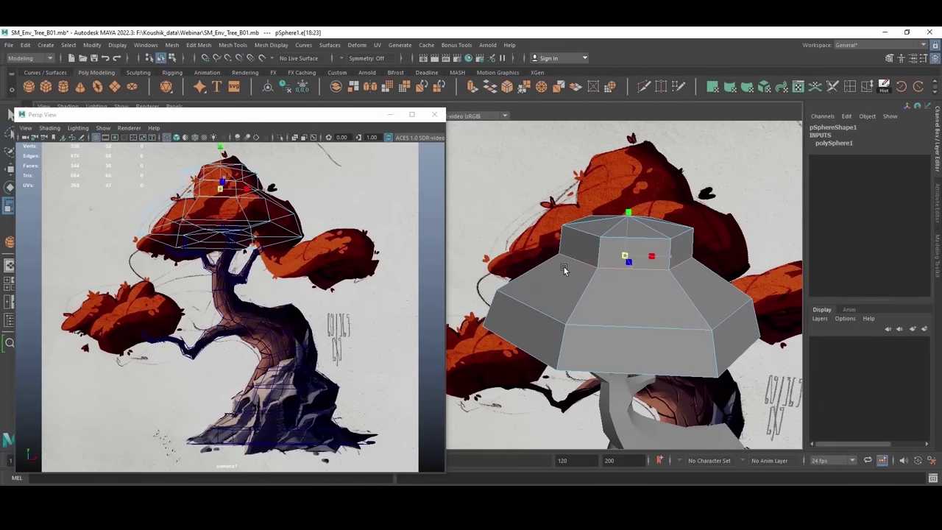
Step: Scale and shift the canopy's upper edge loop to line up with the reference's crown
left_click_drag(563, 267, 569, 265)
key("w")
left_click_drag(675, 256, 679, 256)
key("5")
mouse_move(634, 213)
left_mouse_down("alt")
mouse_move(629, 242)
mouse_move(589, 221)
left_mouse_up("alt")
key("4")
Step: Raise the canopy's topmost vertex to the foliage's peak and shift it sideways to match the reference
key("r")
left_click(610, 196)
key("w")
left_click_drag(615, 152, 616, 128)
left_click(412, 114)
left_click(907, 32)
left_click_drag(656, 174, 678, 174)
Step: Shift the edge loops below the peak sideways and scale one inward to follow the foliage silhouette
double_click(616, 212)
left_click_drag(655, 205, 668, 204)
double_click(619, 260)
mouse_move(673, 254)
left_mouse_down("alt")
mouse_move(604, 254)
mouse_move(671, 249)
left_mouse_up("alt")
double_click(620, 255)
key("r")
left_click_drag(615, 242, 600, 242)
key("w")
left_click_drag(670, 241, 682, 243)
Step: Add edge loops around the canopy's lower band and fit them to the foliage outline
right_click_drag(629, 258, 647, 267, "alt")
double_click(641, 321)
left_click_drag(688, 233, 541, 294)
left_click(631, 267)
right_click_drag(527, 291, 545, 278)
key("r")
mouse_move(545, 276)
left_mouse_down("alt")
mouse_move(511, 260)
mouse_move(530, 177)
left_mouse_up("alt")
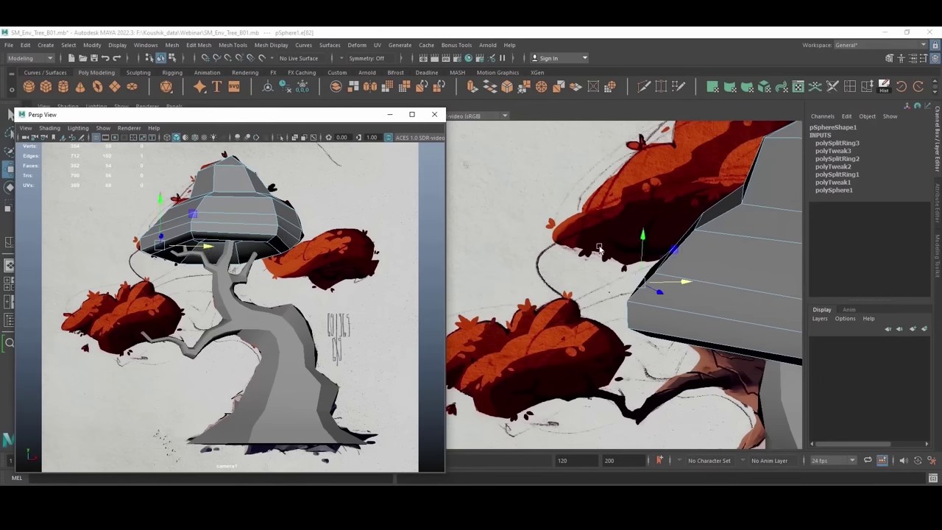
Step: Adjust the heights of the front corner vertices on the canopy's lower band, checking against the reference
left_click_drag(725, 254, 637, 255, "alt")
key("alt+1")
key("alt+1")
key("alt+1")
key("alt+1")
key("alt+1")
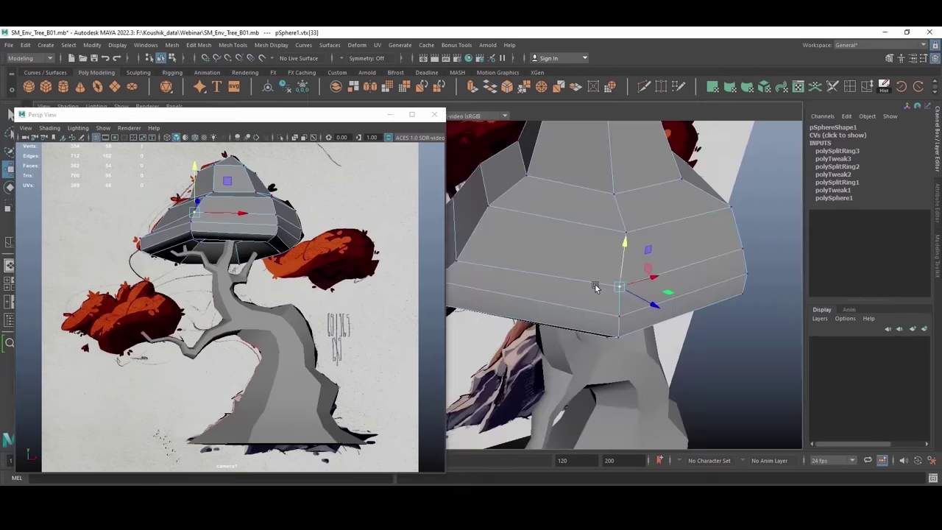
left_click_drag(488, 271, 486, 267, "alt")
key("v")
middle_click_drag(480, 253, 480, 255)
left_click_drag(639, 288, 542, 298, "alt")
left_click(585, 299)
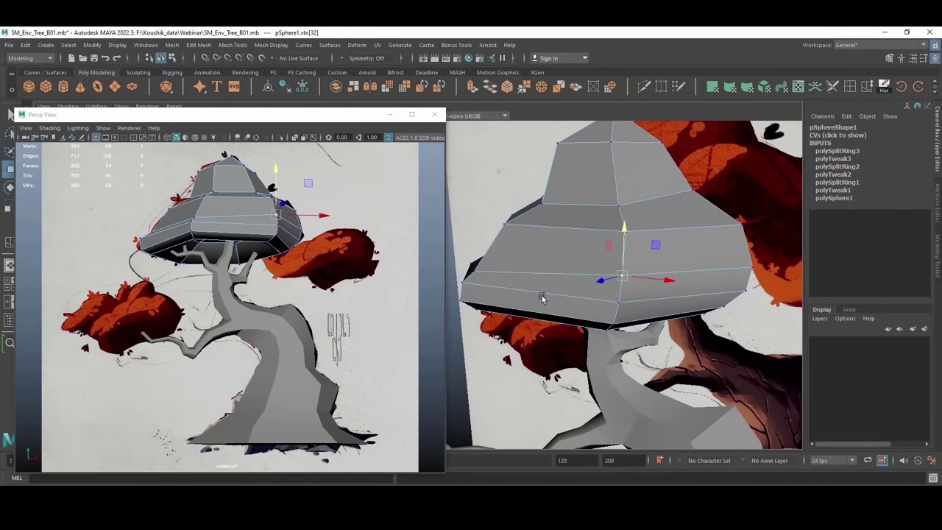
Step: Compare the canopy with the reference and pull the lower right-side vertex outward to the foliage silhouette
left_click_drag(640, 262, 691, 234, "alt")
left_click_drag(637, 259, 551, 290, "alt")
right_click_drag(551, 290, 588, 271, "alt")
left_click_drag(588, 272, 598, 236, "alt")
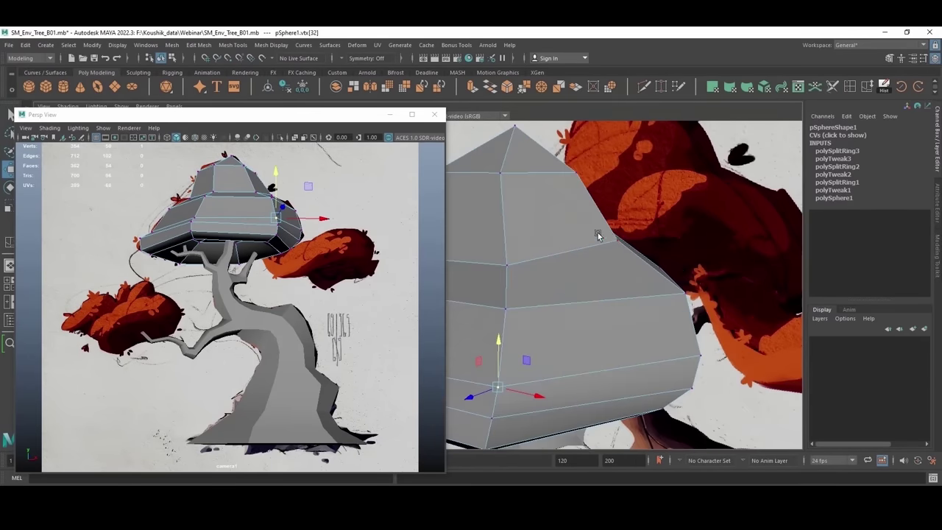
key("alt+h")
key("alt+h")
key("alt+h")
key("alt+h")
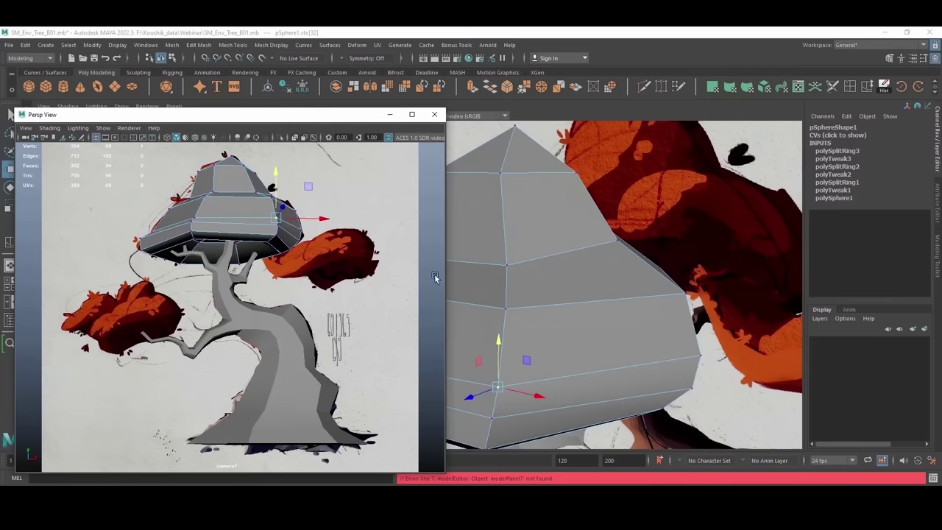
left_click(272, 197)
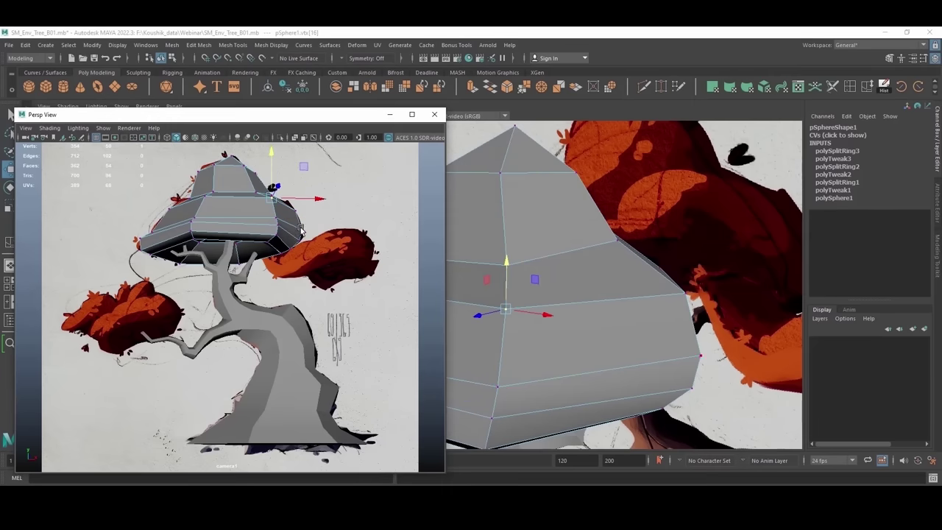
left_click_drag(663, 263, 658, 293, "alt")
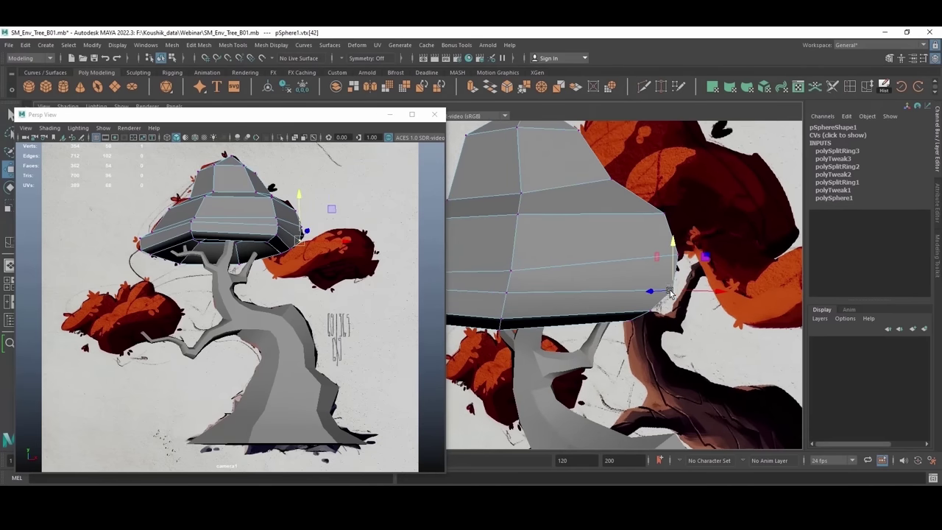
middle_click_drag(342, 242, 349, 241)
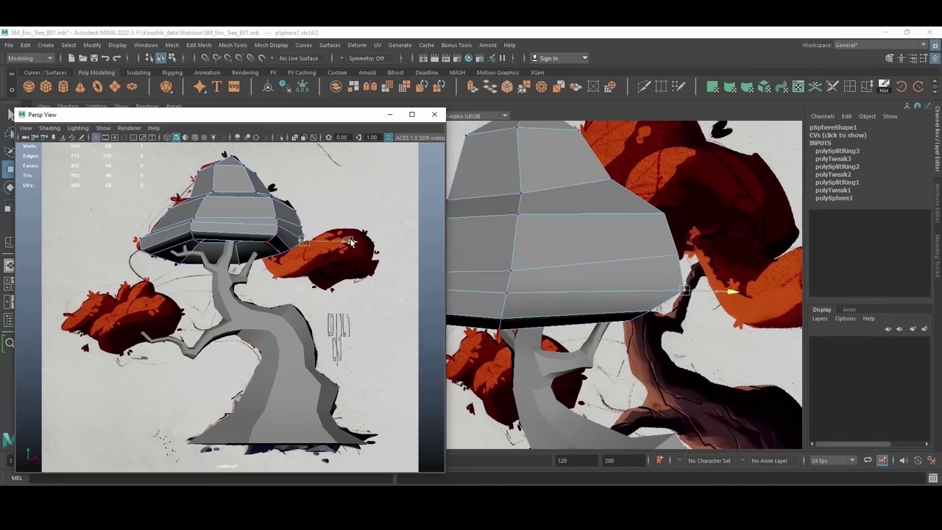
Step: Insert an edge loop around the middle of the crown and scale it to follow the reference outline
left_click_drag(619, 260, 663, 265, "alt")
left_click(539, 276)
key("g")
left_click(591, 273)
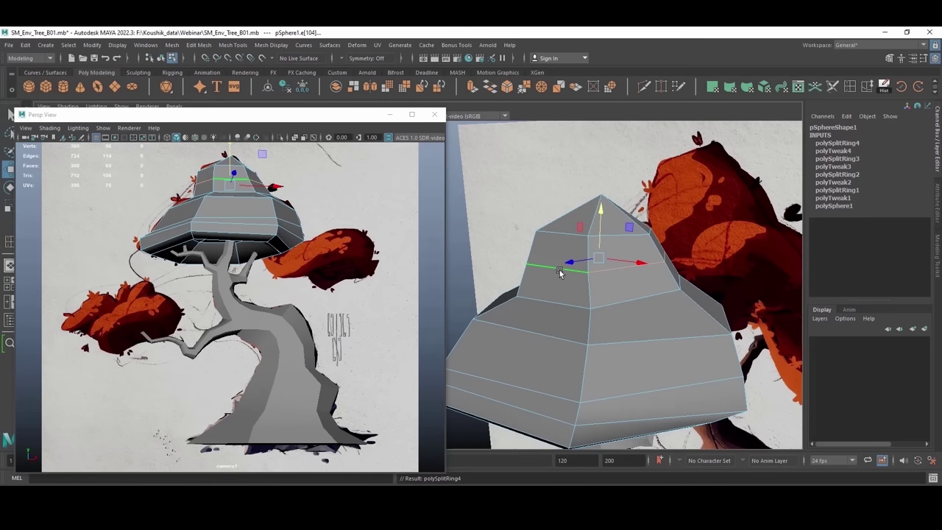
key("r")
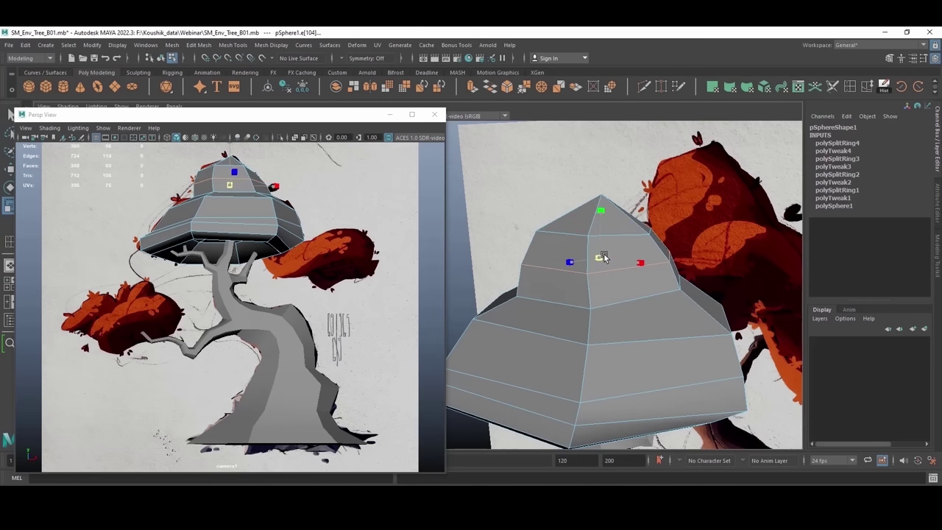
key("alt+h")
key("alt+h")
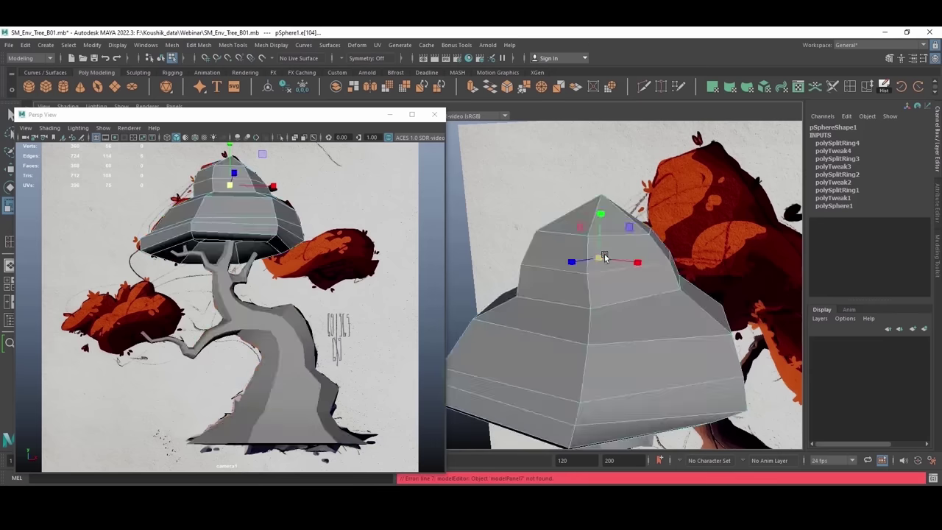
key("ctrl+1")
key("ctrl+1")
key("ctrl+1")
key("ctrl+1")
left_click_drag(599, 258, 599, 258)
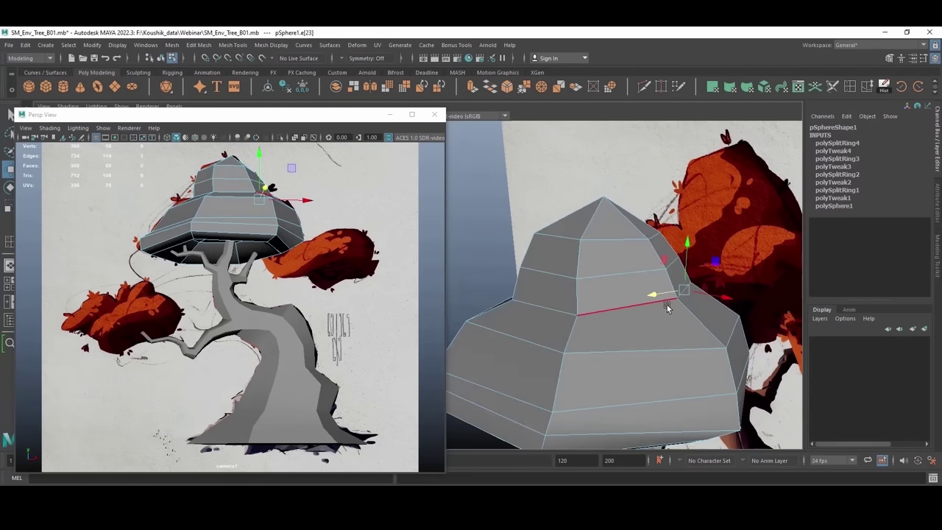
Step: Move the vertex where the crown meets the wider canopy slightly inward to match the reference
key("F9")
left_click(676, 298)
key("ctrl+1")
key("ctrl+1")
key("ctrl+1")
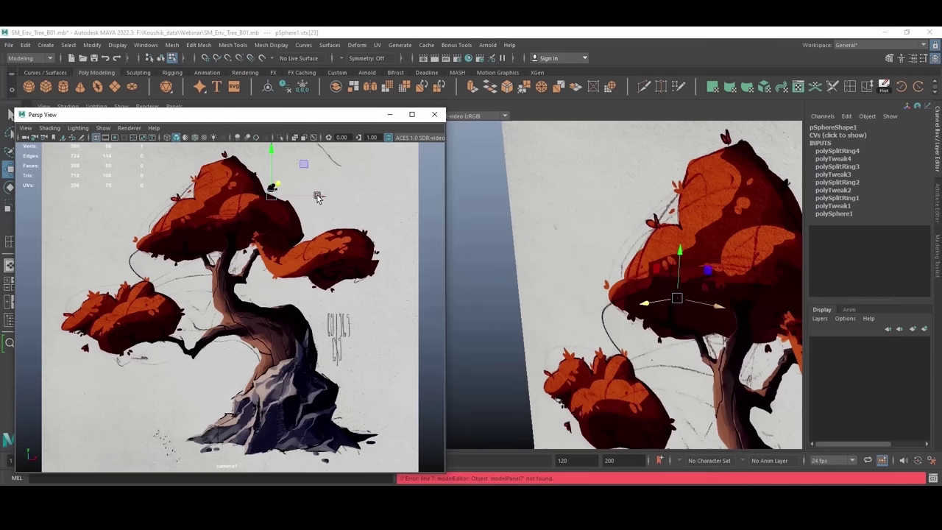
left_click_drag(318, 197, 313, 198)
left_click(274, 176)
key("h")
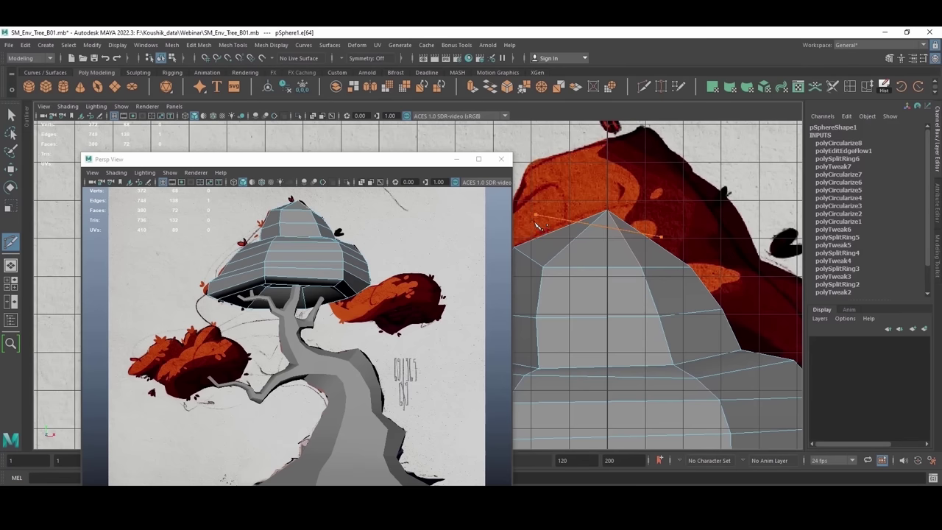
Step: Complete the cut around the crown just below its peak and select the new edge loop in perspective view
key("space")
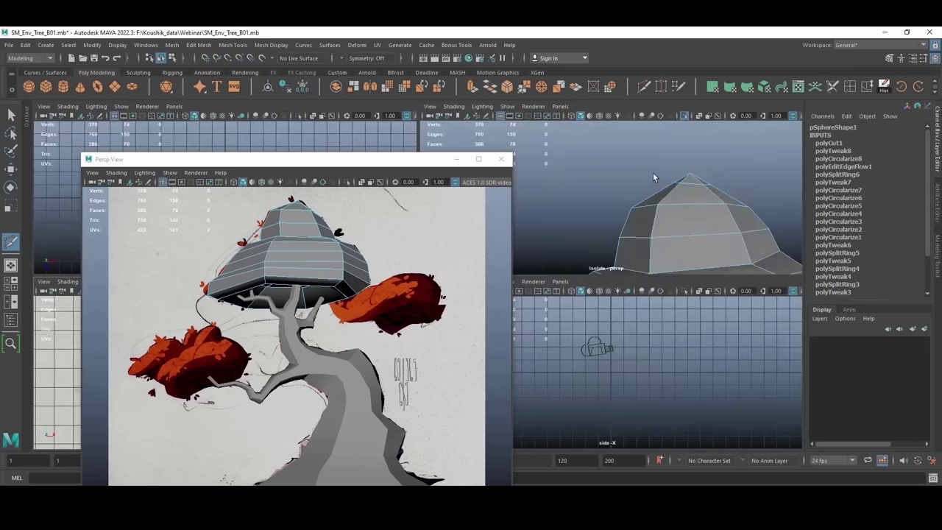
key("space")
left_click_drag(582, 214, 602, 243, "alt")
key("w")
double_click(598, 273)
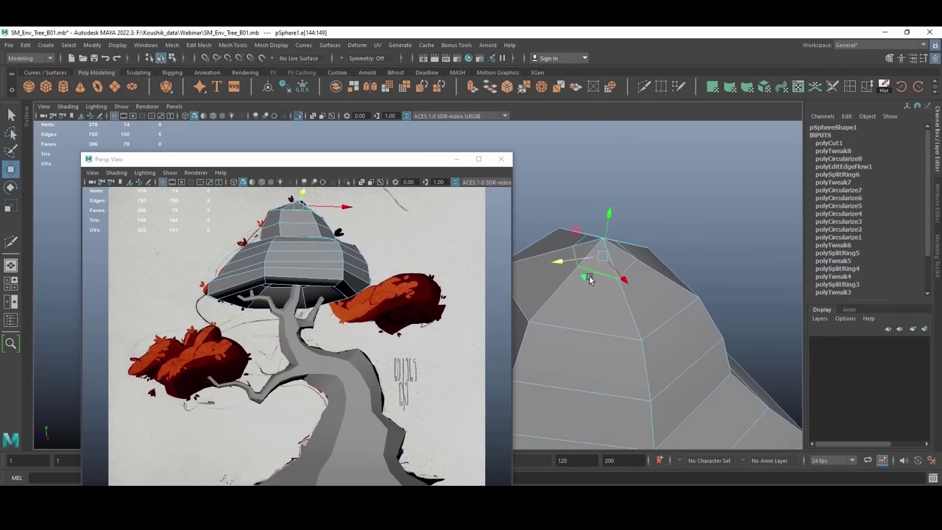
left_click_drag(591, 277, 619, 266, "alt")
Step: Slide the new edge loop along the surface below the crown's peak and preview the mesh smoothed
left_click(869, 89)
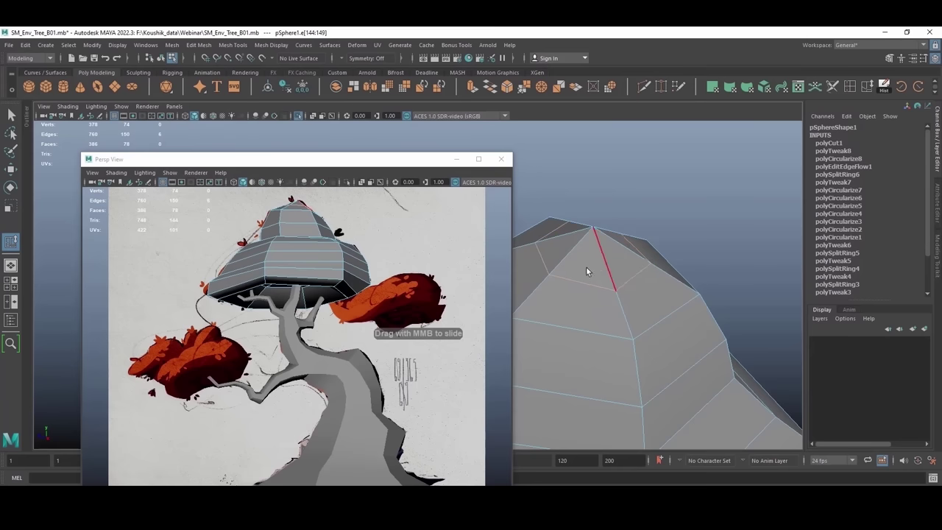
left_click_drag(587, 266, 590, 236, "alt")
right_click_drag(590, 236, 631, 251, "alt")
middle_click_drag(631, 251, 629, 266, "alt")
right_click_drag(629, 266, 648, 275, "alt")
key("r")
left_click_drag(635, 284, 630, 267, "alt")
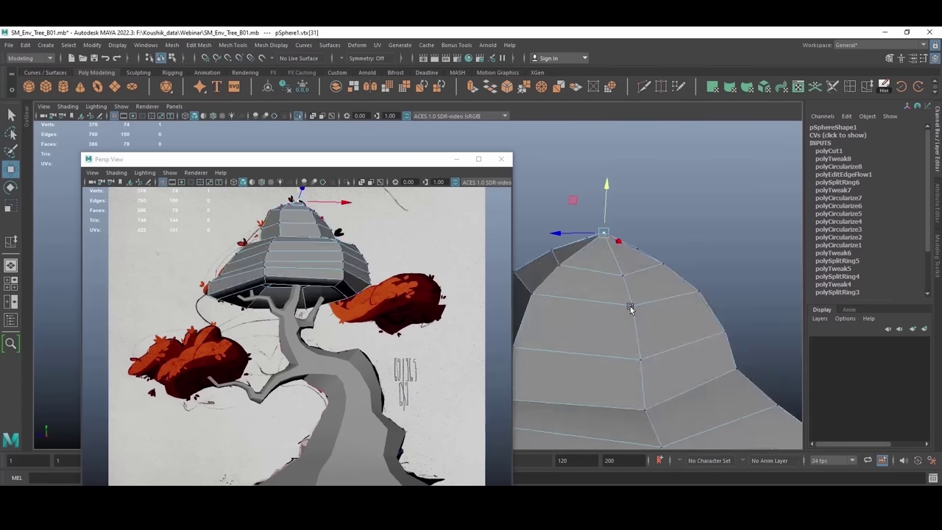
key("3")
key("1")
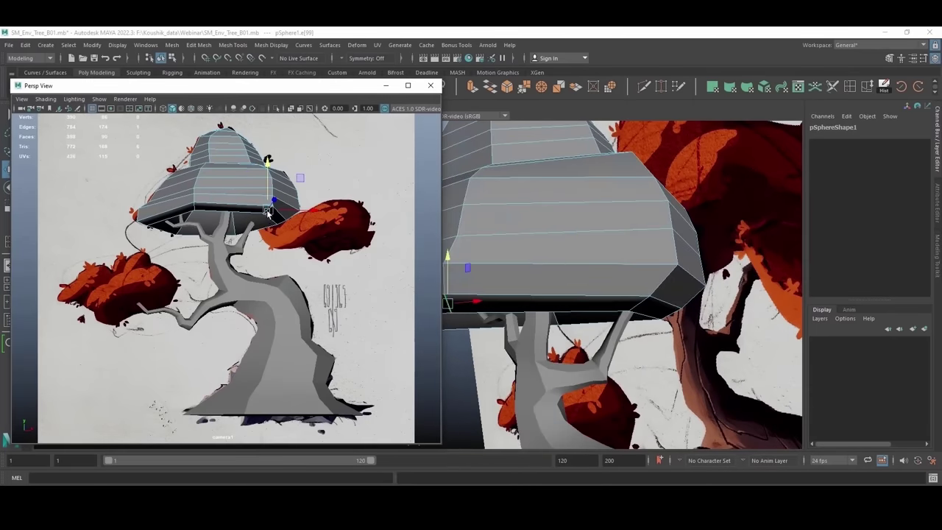
Step: With soft selection on, raise the front face of the canopy's lower rim, comparing it with the reference
key("b")
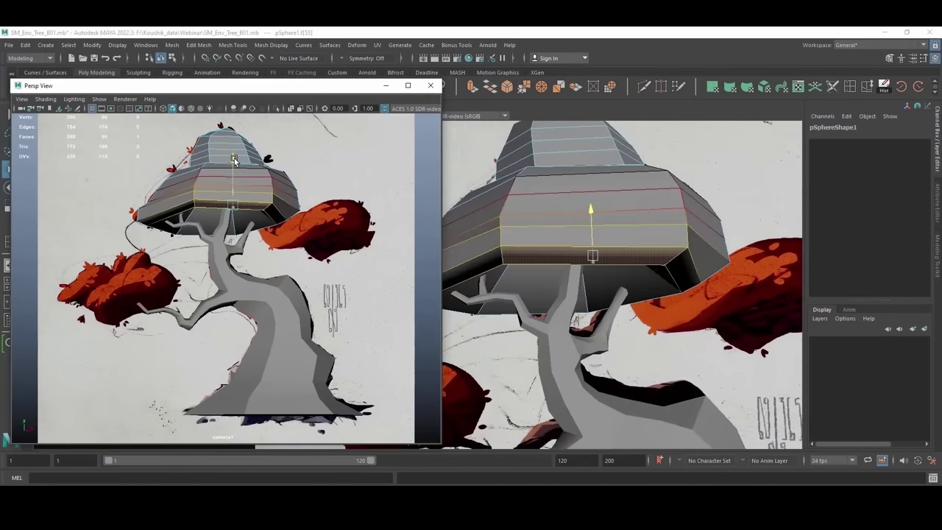
key("alt+2")
key("alt+2")
key("alt+2")
key("alt+2")
key("alt+2")
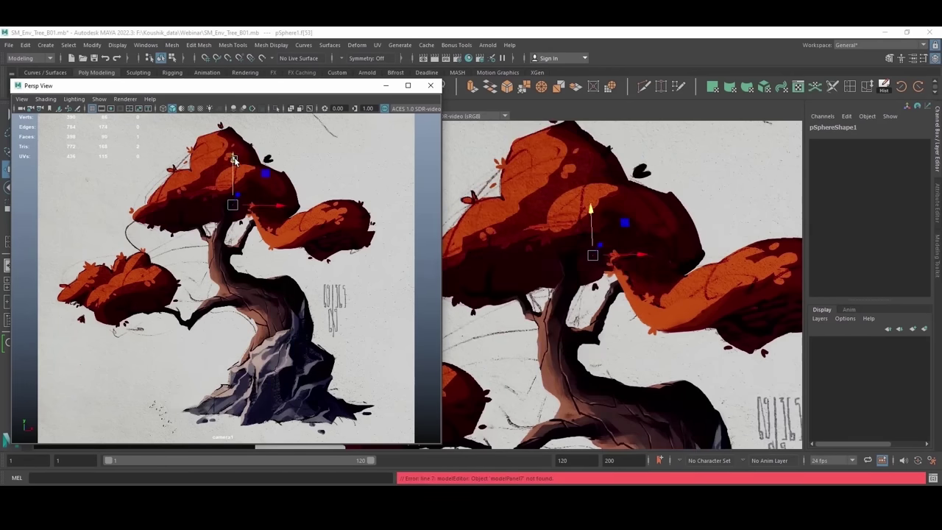
key("alt+2")
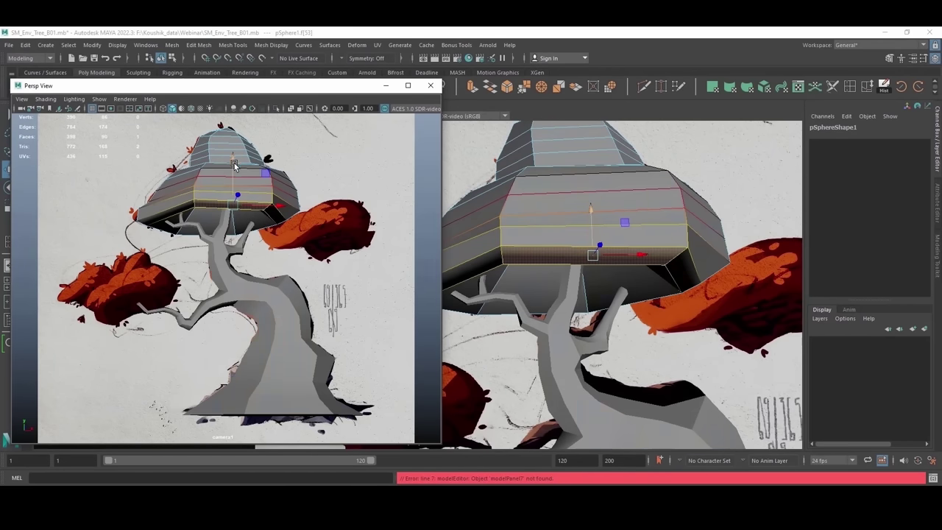
left_click_drag(234, 162, 243, 149)
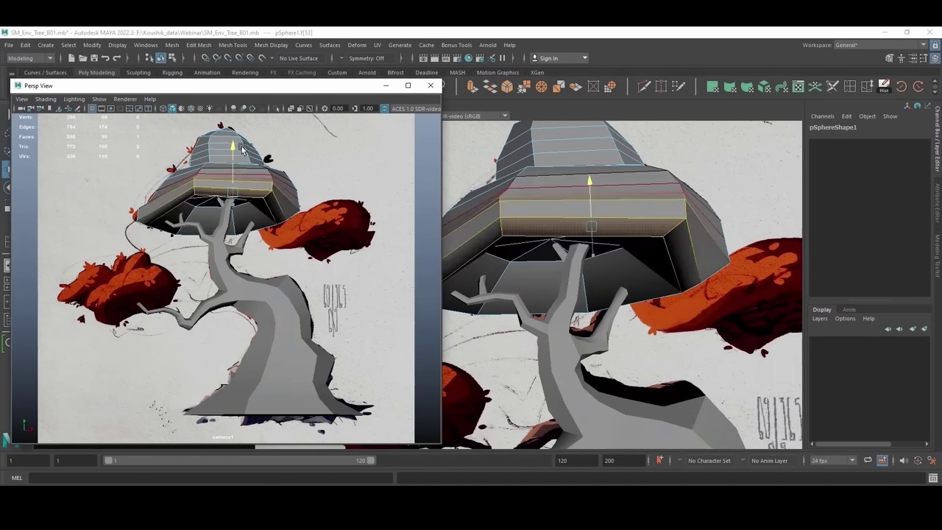
key("6")
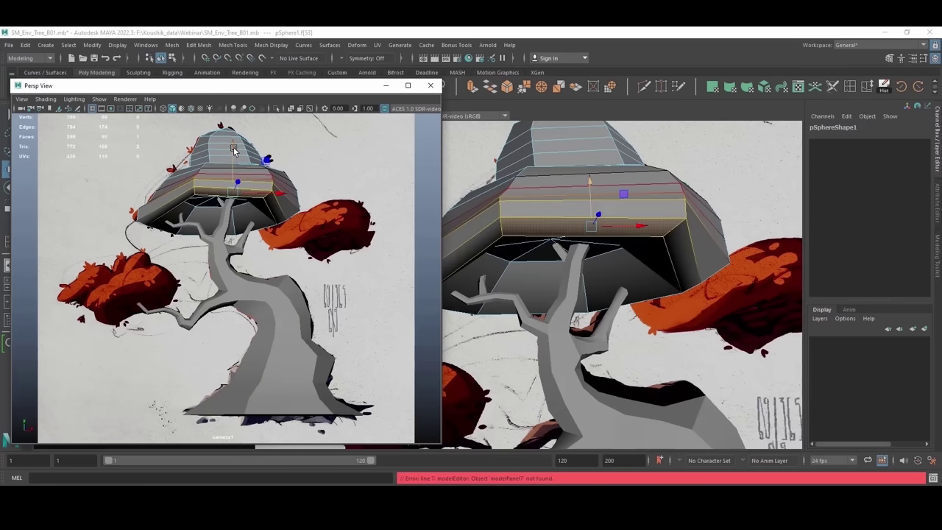
left_click_drag(232, 150, 237, 144)
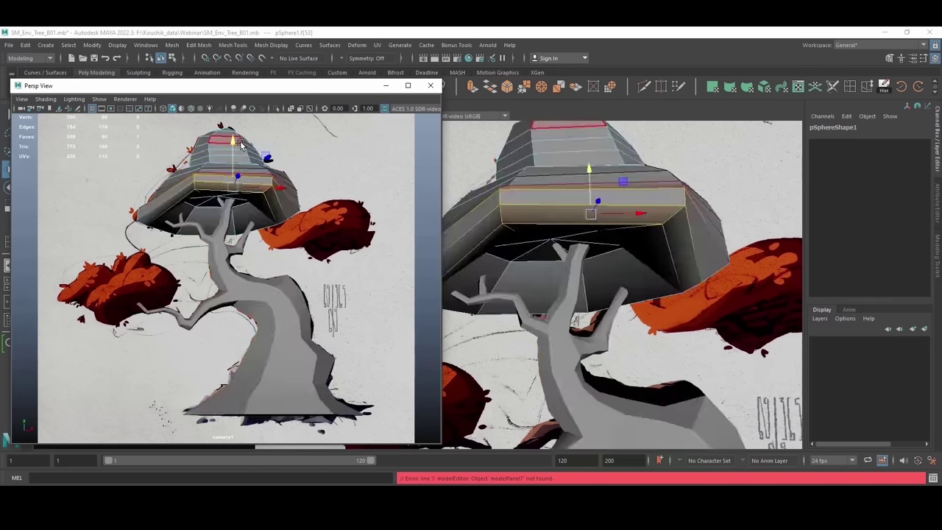
Step: Raise the edges along the back of the canopy's lower rim with soft selection
key("alt+1")
key("alt+1")
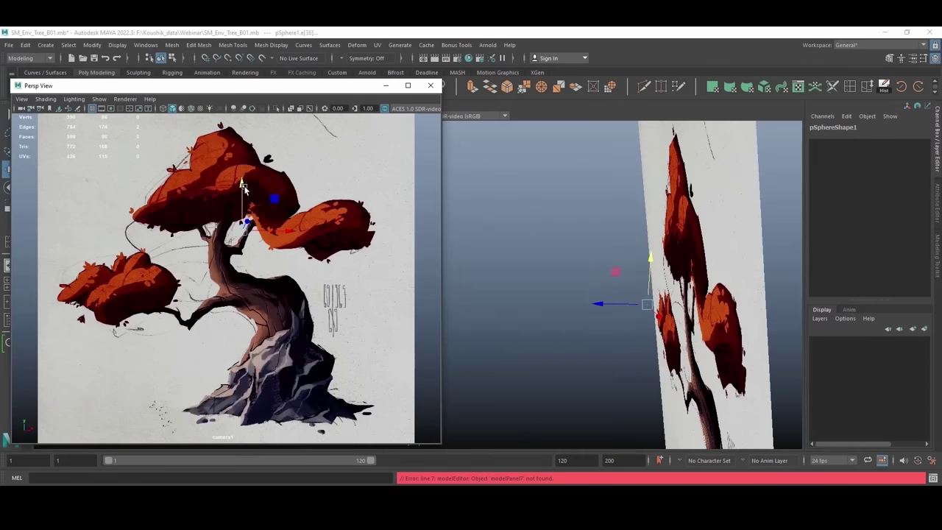
left_click_drag(242, 190, 251, 184)
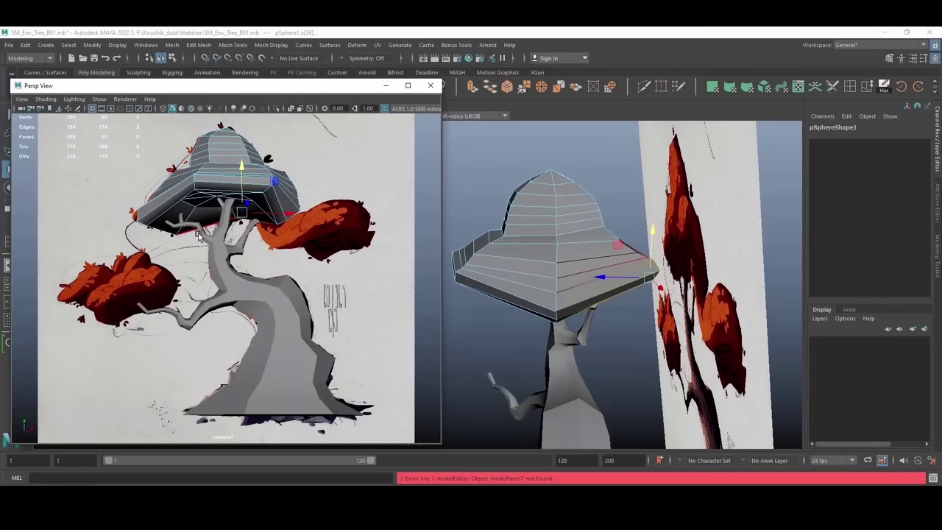
Step: Isolate the canopy mesh, frame it and examine its shape from the side
left_click_drag(572, 274, 631, 271, "alt")
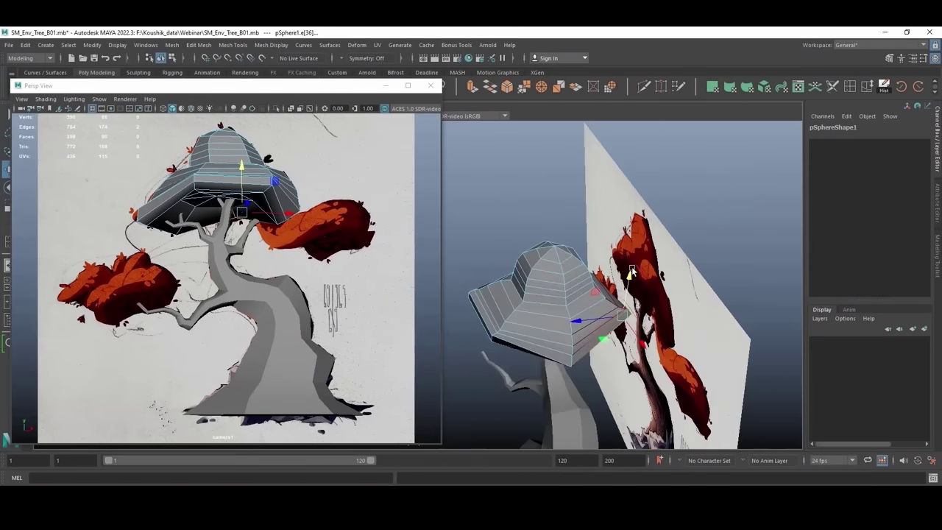
key("ctrl+z")
key("ctrl+z")
key("ctrl+z")
key("ctrl+z")
key("ctrl+z")
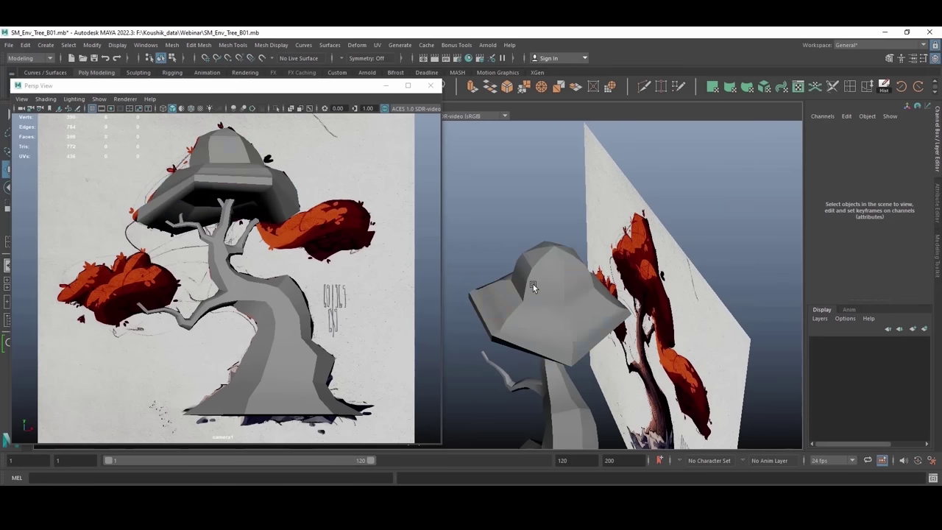
key("ctrl+1")
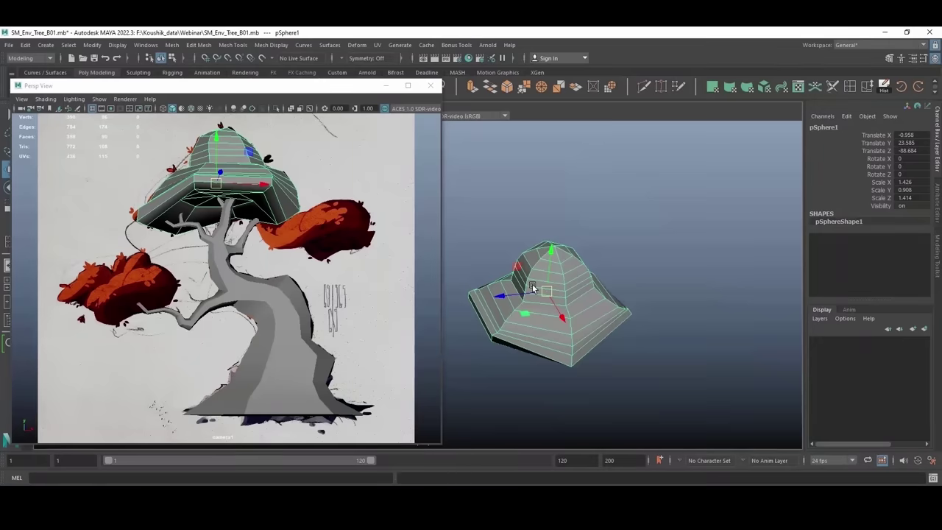
key("f")
left_click_drag(581, 295, 599, 284, "alt")
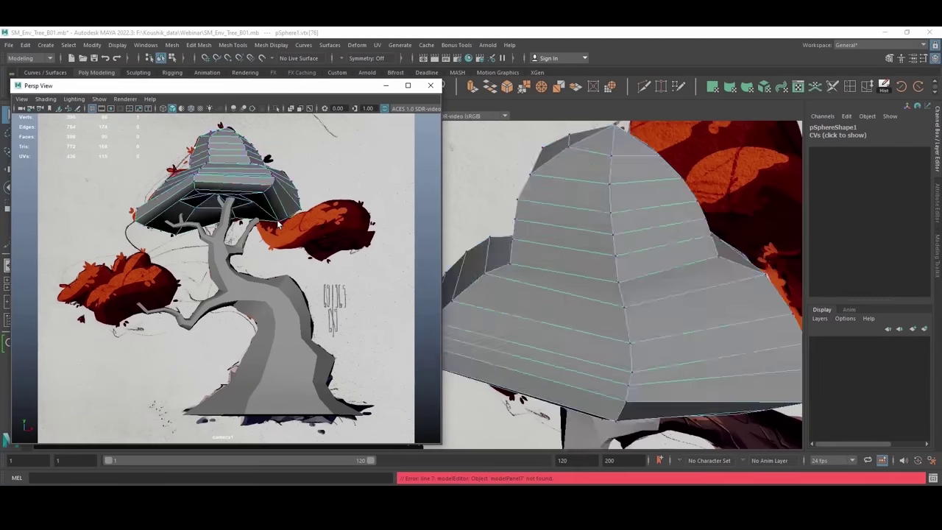
Step: Compare the canopy with the reference and the trunk by toggling isolation and viewing it from above
key("ctrl+1")
key("ctrl+1")
key("ctrl+1")
key("ctrl+shift+h")
key("ctrl+h")
key("ctrl+shift+h")
scroll(514, 183, "down", 5)
left_click_drag(562, 227, 600, 254, "alt")
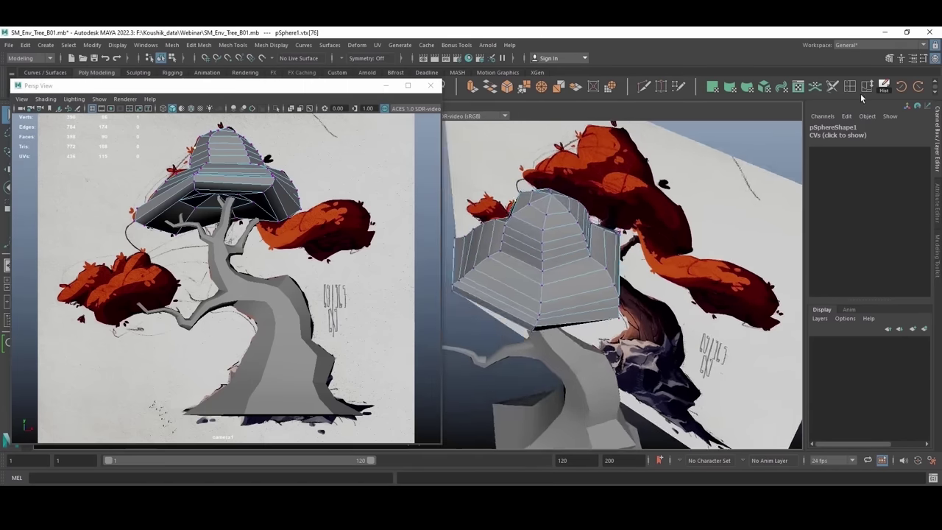
Step: Use Insert Edge Loop with edge flow to add loops running from the canopy's peak down to its rim
double_click(851, 86)
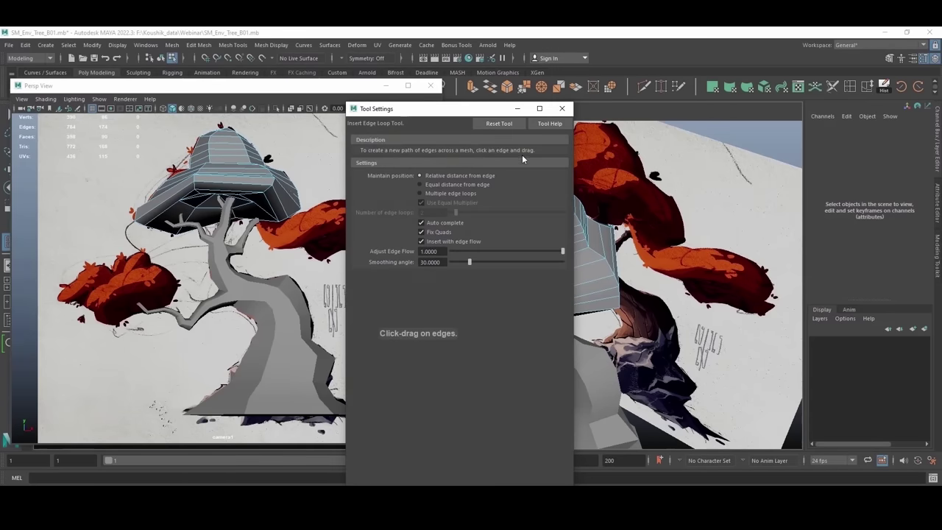
left_click(562, 110)
left_click_drag(600, 221, 552, 262, "alt")
left_click(559, 267)
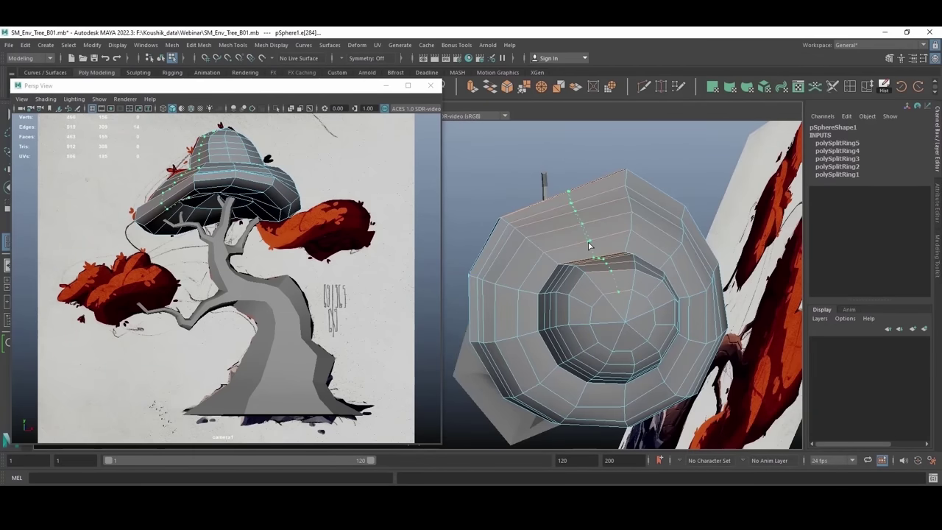
left_click(588, 246)
Step: Return the canopy to object mode and display it in smooth mesh preview
left_click_drag(588, 245, 625, 225, "alt")
right_click_drag(625, 226, 611, 257, "alt")
key("w")
key("F8")
left_click_drag(612, 257, 609, 256, "alt")
key("3")
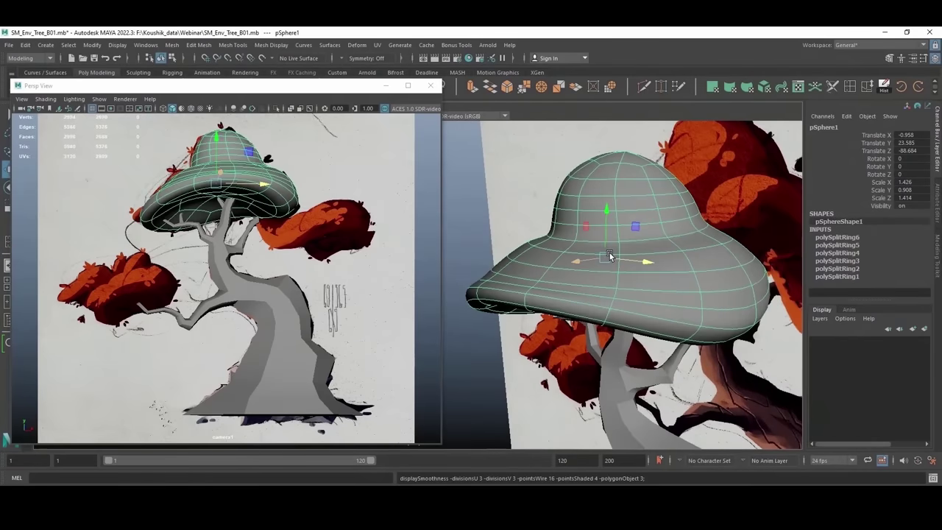
Step: Check the smoothed canopy's edges, then preview the trunk mesh smoothed and examine it around the lower side branch
right_click_drag(557, 250, 508, 235, "alt")
key("F8")
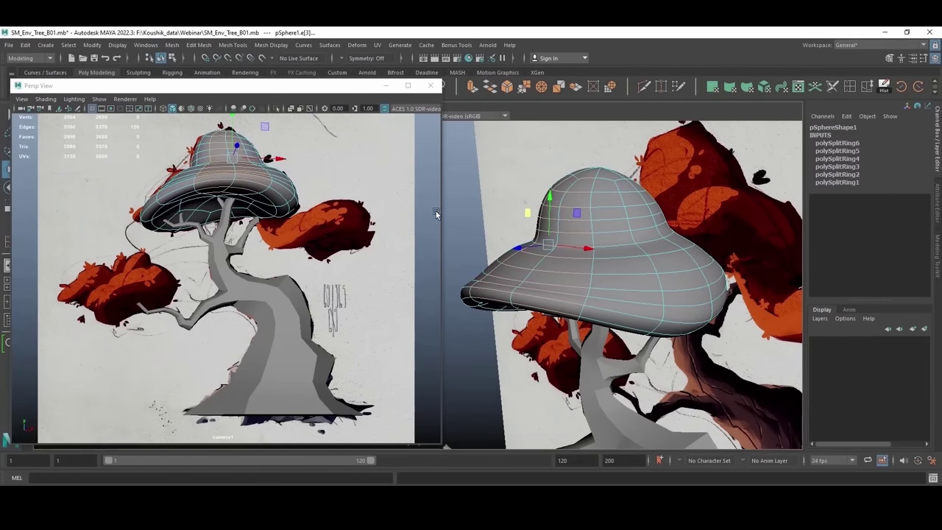
left_click(435, 211)
right_click_drag(633, 232, 595, 225, "alt")
left_click_drag(596, 225, 569, 307, "alt")
key("F8")
left_click(569, 308)
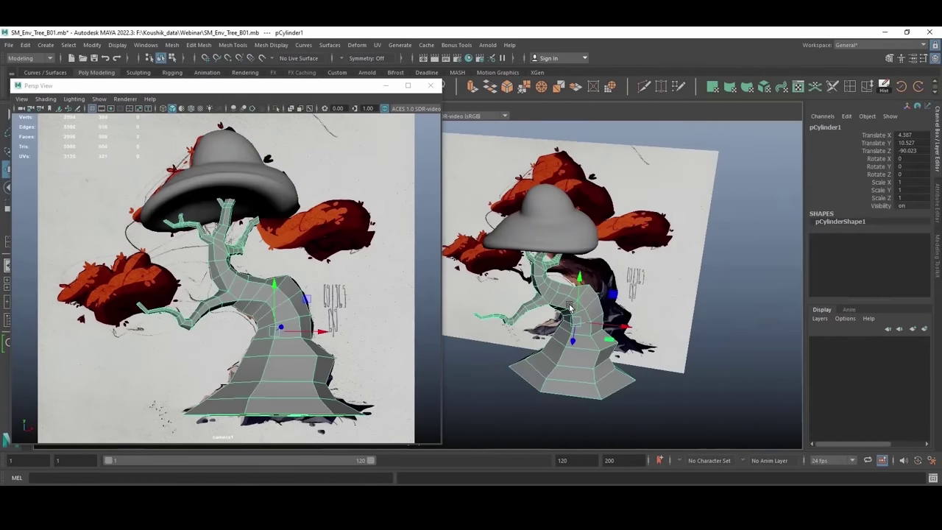
key("3")
left_click(729, 311)
left_click_drag(730, 311, 581, 286, "alt")
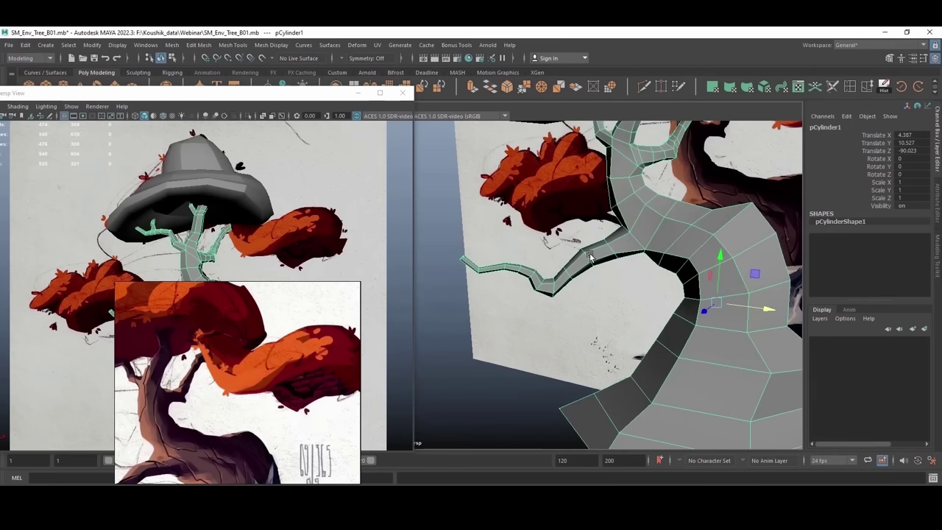
Step: Select the faces of the trunk's long lower side branch and duplicate them as a separate mesh
key("F11")
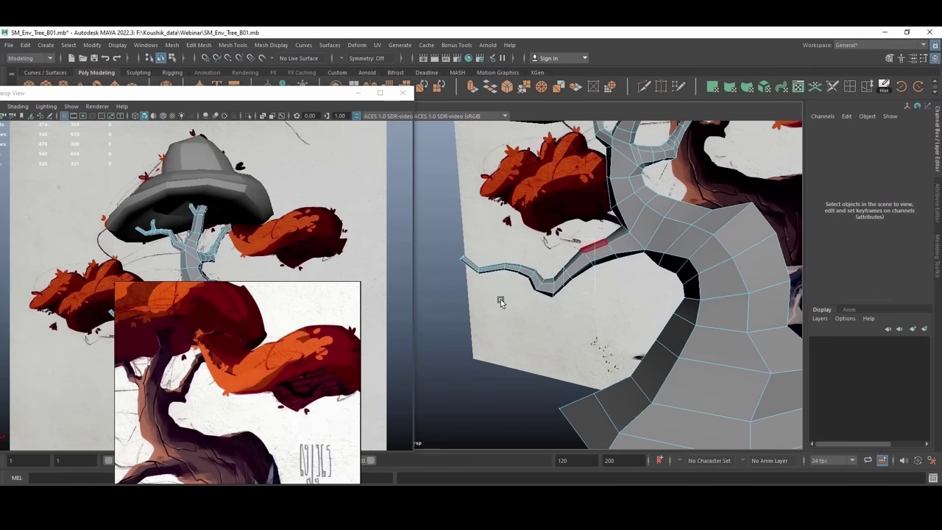
left_click_drag(438, 330, 438, 330)
left_click_drag(559, 280, 524, 298, "alt")
right_click_drag(261, 377, 841, 422)
left_click_drag(591, 300, 586, 278, "alt")
left_click_drag(171, 107, 172, 125)
left_click(198, 45)
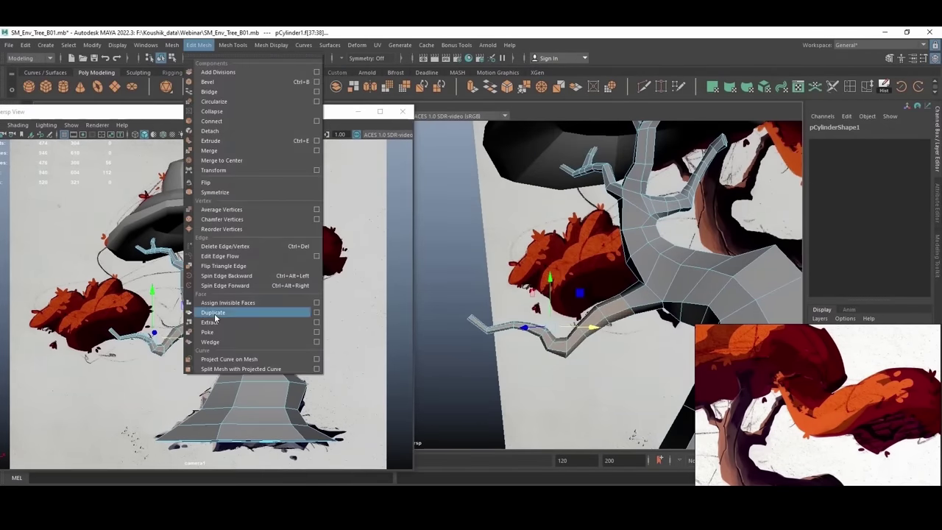
left_click(213, 313)
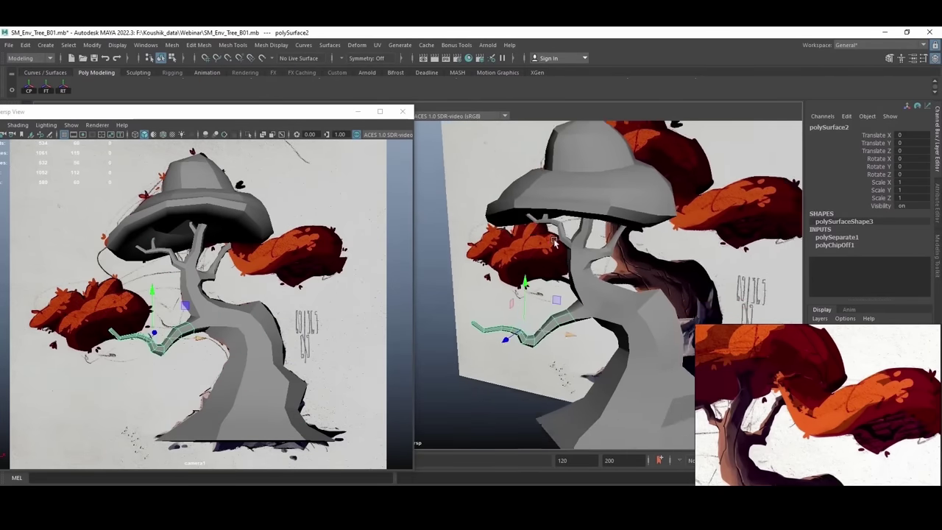
Step: Move and rotate the duplicated branch to sit beneath the separate foliage clump on the opposite side of the tree
left_click_drag(478, 265, 532, 222)
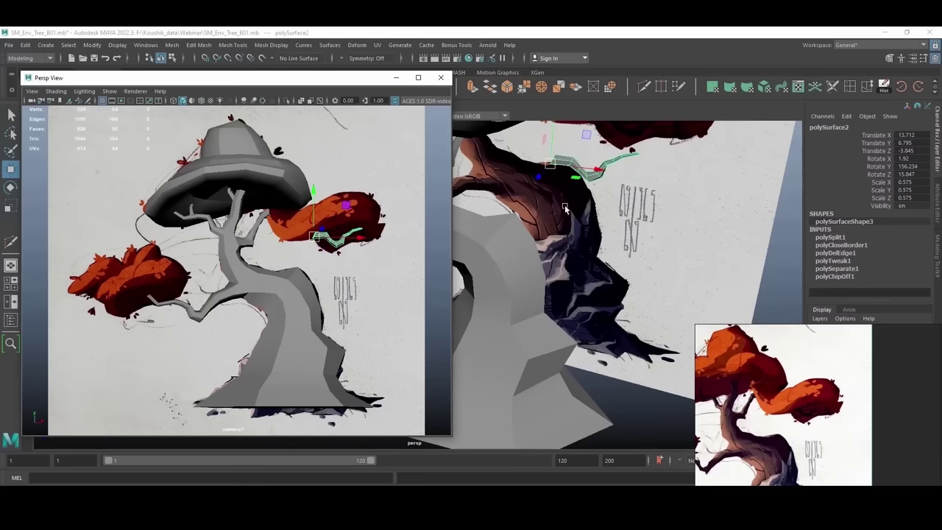
key("e")
left_click_drag(565, 210, 569, 273, "alt")
right_click_drag(568, 274, 431, 224, "alt")
middle_click_drag(438, 224, 522, 219, "alt")
left_click_drag(522, 219, 486, 232, "alt")
right_click_drag(486, 231, 597, 248, "alt")
key("w")
left_click_drag(596, 248, 639, 258, "alt")
Step: Compare the small branch with the reference using isolation and fine-tune its placement at a uniform scale of 0.549
left_click(321, 256)
key("ctrl+1")
key("ctrl+1")
left_click(334, 242)
key("ctrl+1")
left_click_drag(361, 238, 365, 238)
key("ctrl+1")
key("ctrl+1")
key("ctrl+1")
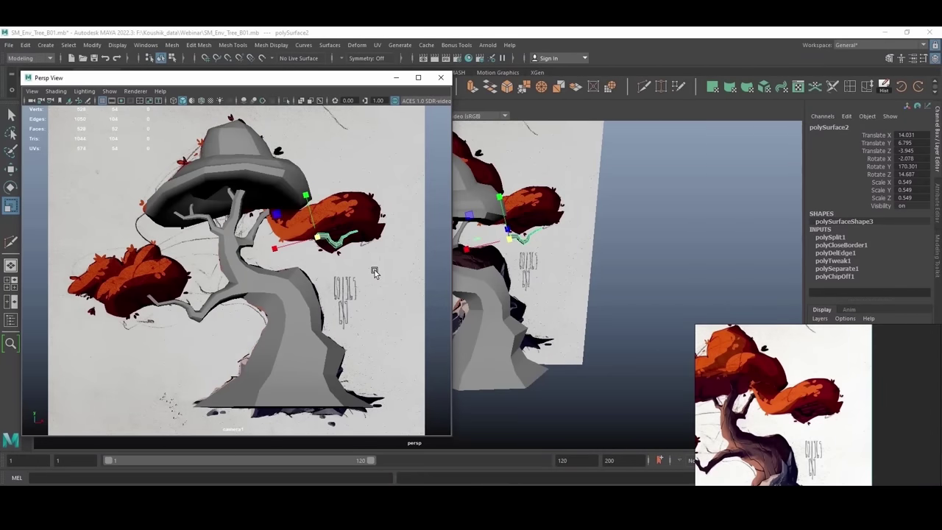
left_click(571, 255)
left_click_drag(580, 233, 552, 234, "alt")
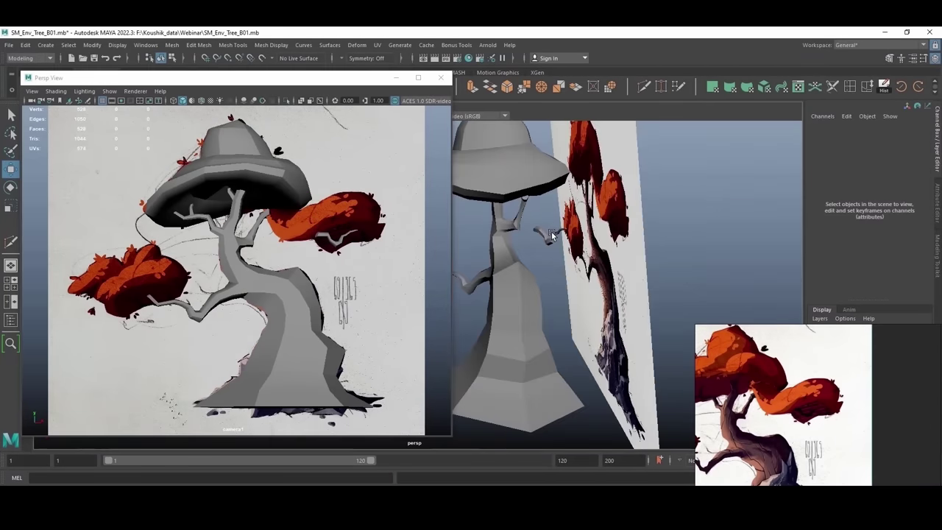
Step: Move the trunk-side end vertices of the flattened cube above the small branch outward to shorten the block slightly
left_click(546, 231)
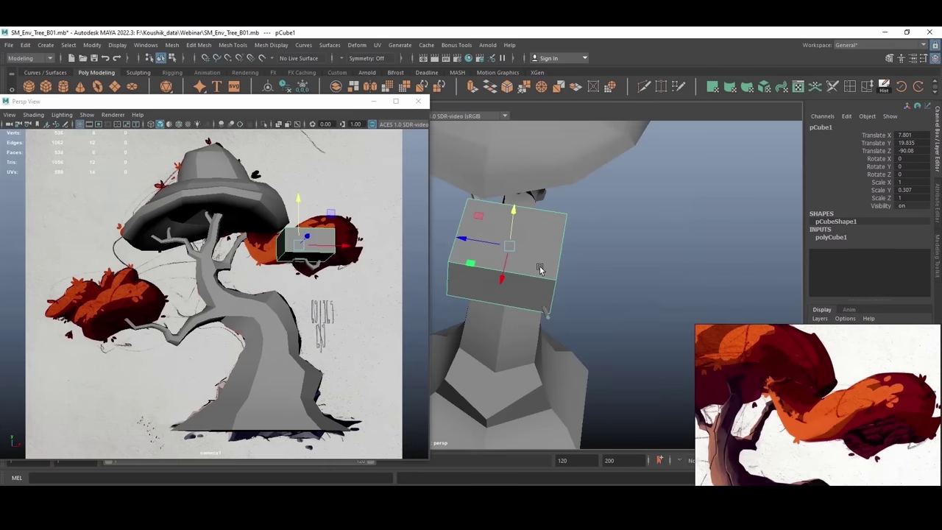
key("e")
left_click_drag(508, 257, 581, 252, "alt")
key("w")
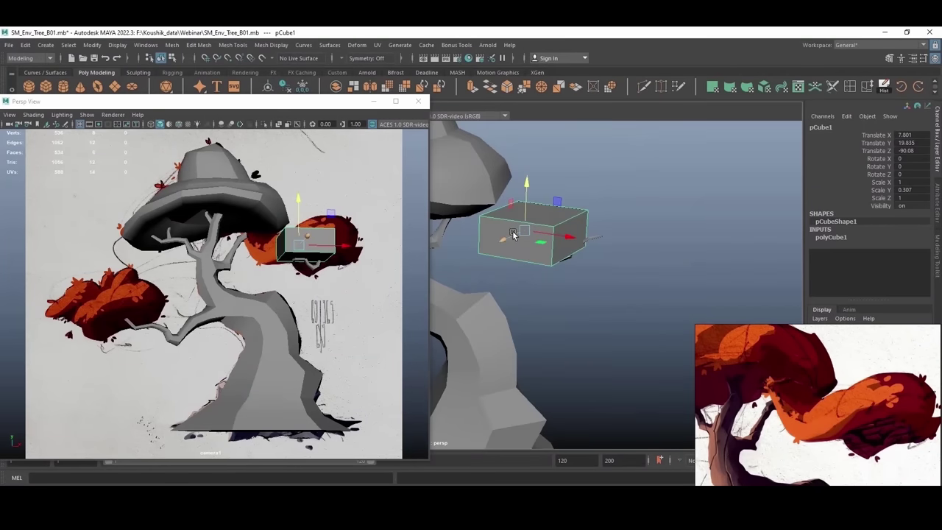
left_click_drag(514, 234, 562, 236, "alt")
right_click_drag(562, 235, 496, 221)
left_click_drag(485, 171, 519, 262)
left_click_drag(519, 209, 572, 225, "alt")
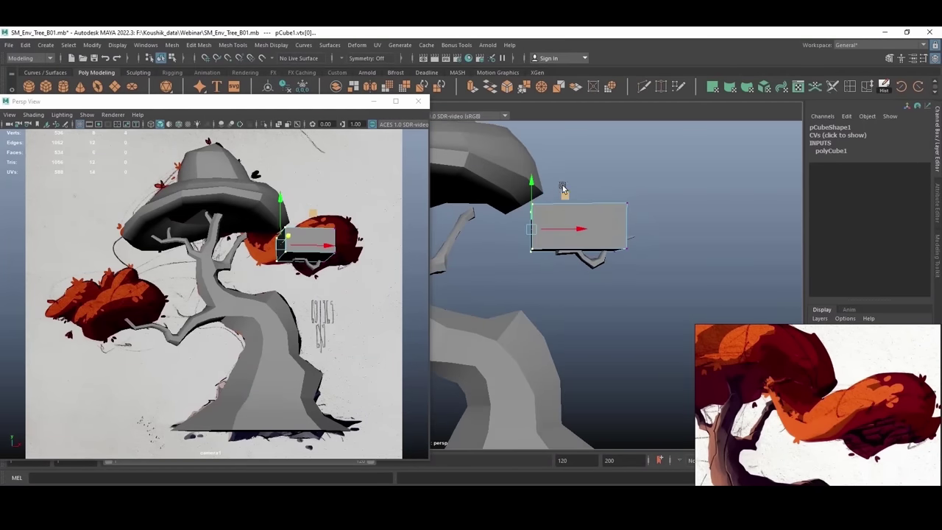
right_click_drag(546, 255, 559, 256, "alt")
middle_click_drag(559, 255, 549, 286, "alt")
right_click_drag(550, 285, 582, 275, "alt")
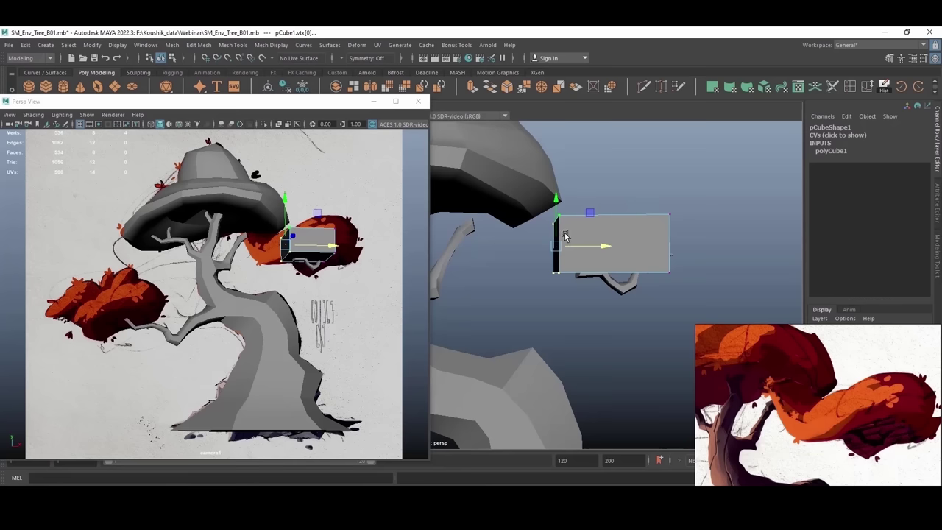
left_click_drag(565, 236, 602, 258, "alt")
Step: Raise the foliage block and lower its trunk-side top edge so the top slopes down toward the trunk
key("F8")
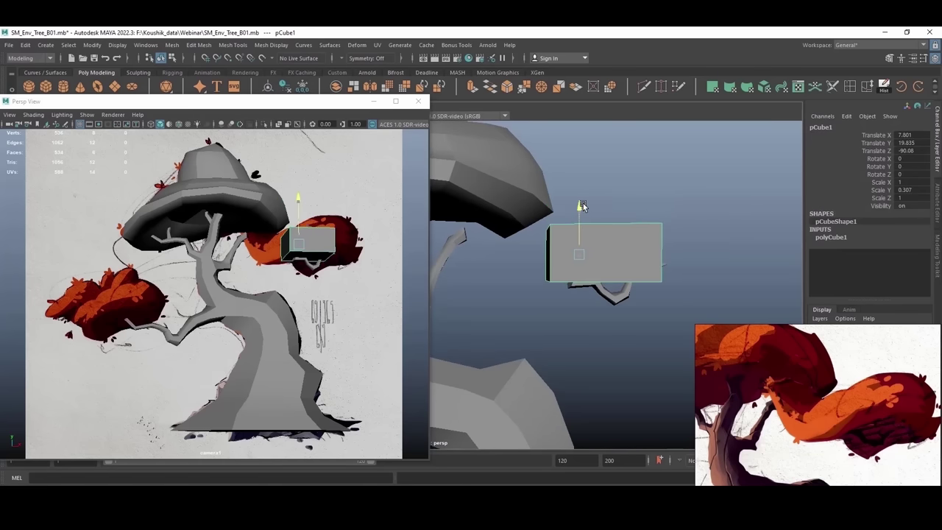
left_click_drag(591, 195, 560, 266, "alt")
key("F11")
left_click(555, 259)
left_click_drag(642, 249, 719, 220, "alt")
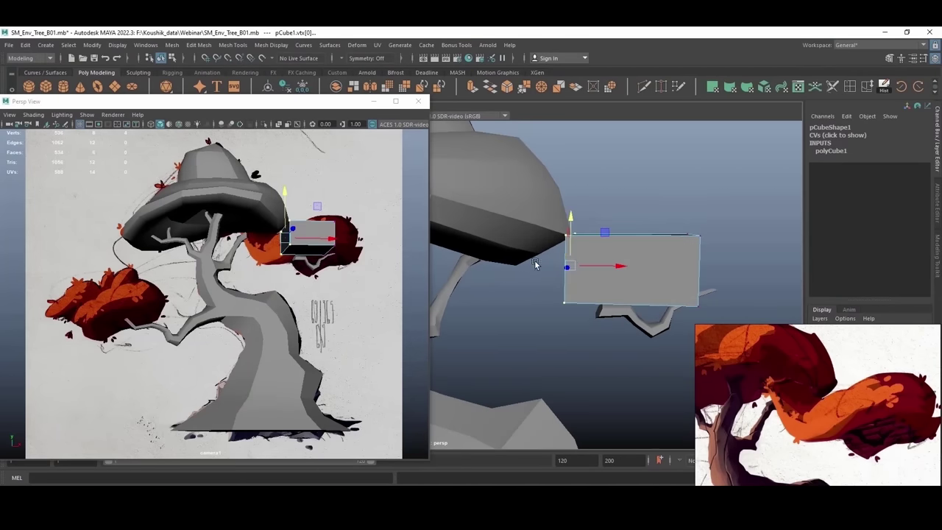
left_click_drag(543, 210, 725, 252)
left_click_drag(593, 224, 602, 223, "alt")
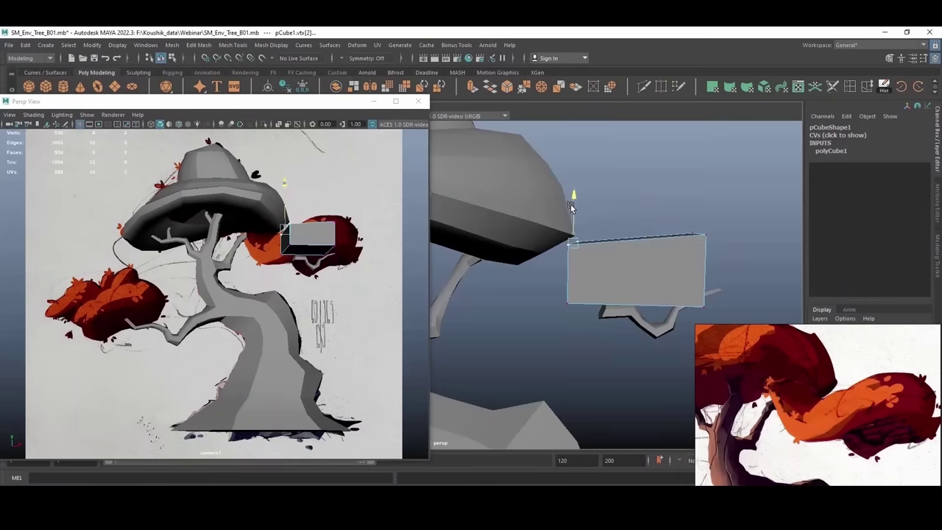
Step: Extrude the foliage block's trunk-side end face toward the upper branch and lift the new end
left_click_drag(581, 271, 626, 225, "alt")
key("F11")
left_click(535, 317)
left_click_drag(568, 321, 578, 295, "alt")
key("ctrl+e")
key("w")
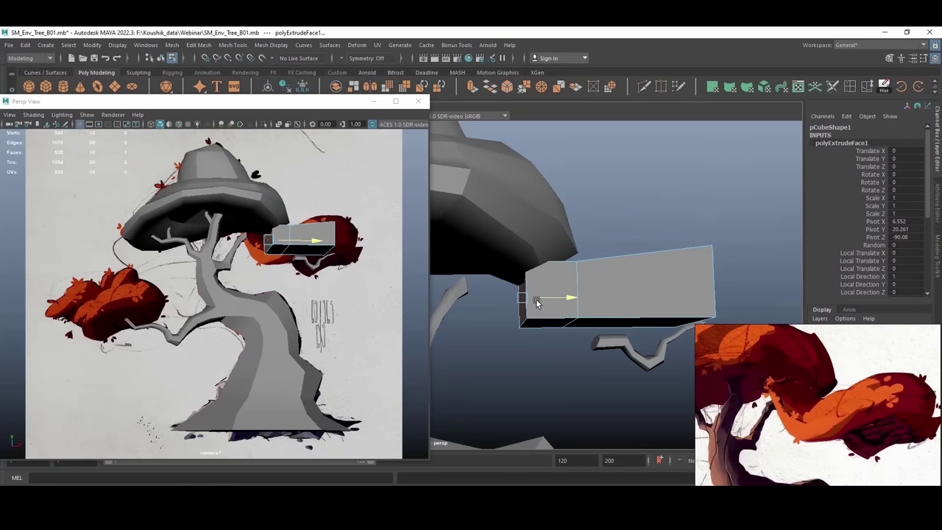
mouse_move(482, 296)
left_mouse_down()
mouse_move(480, 284)
mouse_move(497, 301)
mouse_move(486, 308)
left_mouse_up()
key("ctrl+z")
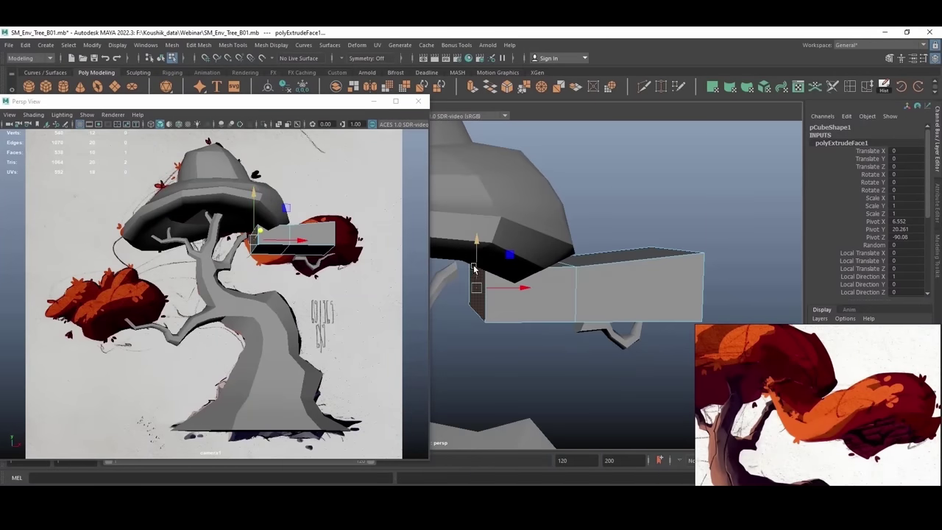
left_click_drag(514, 278, 513, 279)
left_click_drag(513, 278, 536, 291, "alt")
Step: Insert an edge loop across the extruded segment and move its edges vertically to bend the foliage like the reference
right_click_drag(536, 291, 537, 182, "shift")
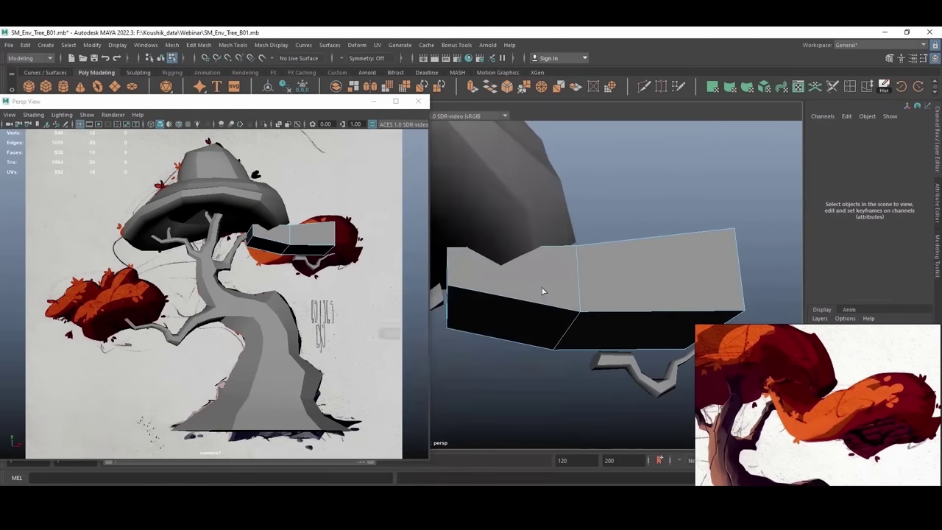
left_click(499, 252)
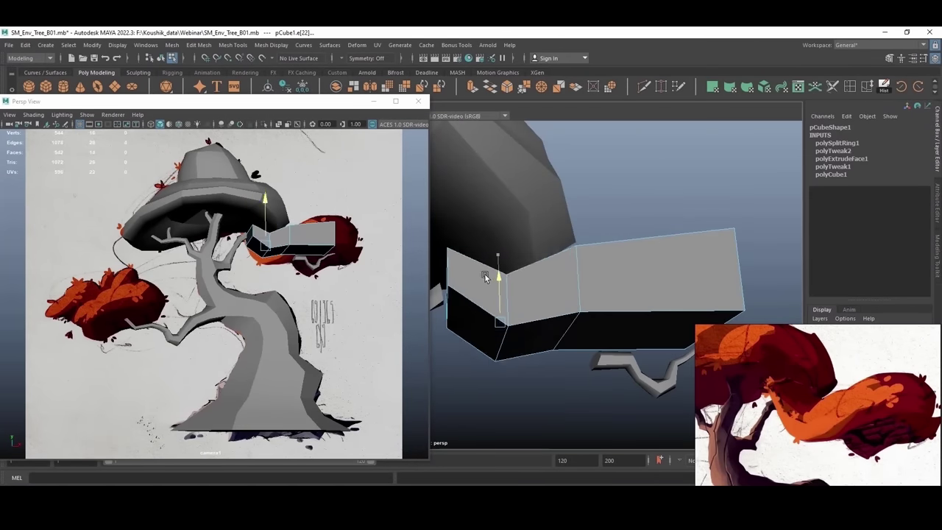
left_click_drag(508, 242, 522, 218, "alt")
left_click(505, 259)
middle_click_drag(535, 255, 536, 275)
left_click_drag(535, 275, 600, 292, "alt")
left_click(635, 209)
middle_click_drag(616, 194, 616, 170)
Step: Select the foliage block's far-end vertices and pull them outward to lengthen it
left_click_drag(615, 250, 559, 244, "alt")
right_click_drag(555, 239, 508, 240)
left_click_drag(552, 174, 600, 294)
left_click_drag(604, 231, 673, 236)
Step: Insert an edge loop across the lengthened part of the foliage block and raise its top edge
left_click_drag(589, 256, 581, 278, "alt")
right_click_drag(575, 273, 571, 221, "shift")
left_click(551, 235)
key("w")
left_click(557, 210)
left_click_drag(559, 168, 559, 151)
Step: Insert a lengthwise edge loop around the side of the foliage block
left_click_drag(631, 292, 612, 292, "alt")
left_click(644, 258)
right_click_drag(612, 291, 611, 243, "shift")
left_click(621, 278)
left_click_drag(622, 281, 582, 317, "alt")
left_click_drag(582, 316, 593, 288, "alt")
middle_click_drag(594, 288, 659, 248, "alt")
Step: Select and reshape the edges around the foliage's narrow tip beside the upper branch
left_click(558, 286)
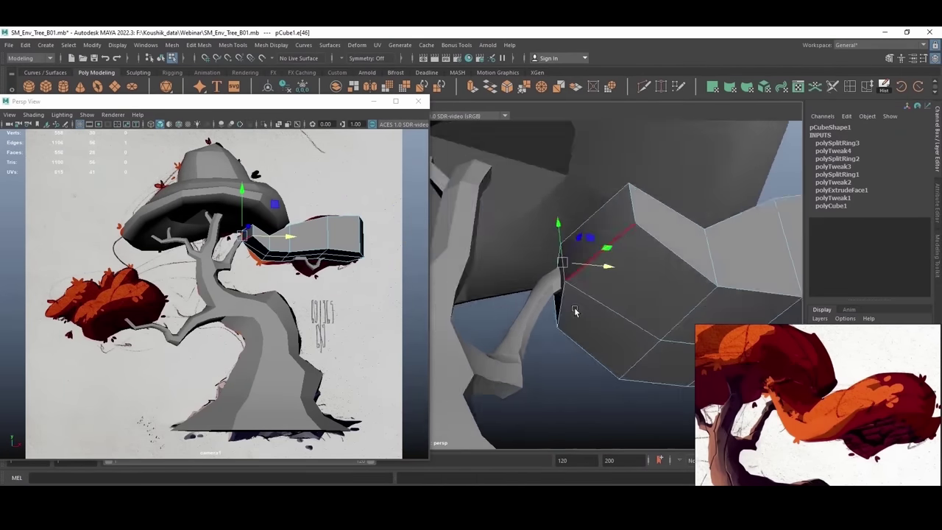
left_click_drag(556, 236, 508, 238, "alt")
left_click(477, 280)
left_click_drag(477, 279, 605, 265, "alt")
left_click(533, 325)
key("b")
left_click(591, 352)
left_click(605, 265)
Step: Apply Soften/Harden Edges to selected edges at the foliage's broad outer end and check the shading in object mode
right_click_drag(657, 267, 677, 245, "shift")
left_click_drag(639, 223, 603, 243, "alt")
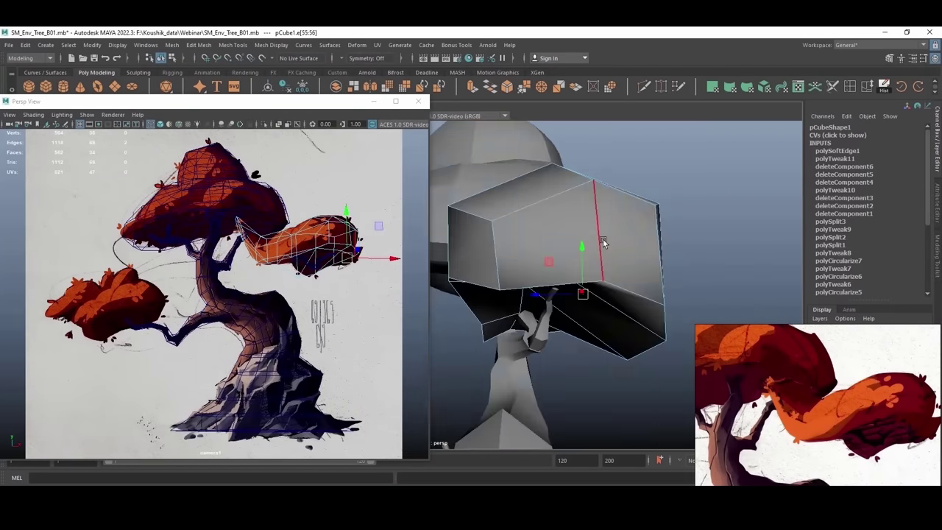
right_click_drag(577, 223, 617, 208, "shift")
left_click_drag(588, 213, 563, 243, "alt")
right_click_drag(530, 239, 566, 184)
left_click(625, 248)
right_click_drag(625, 248, 679, 250, "shift")
right_click_drag(588, 215, 651, 176)
left_click(686, 222)
left_click_drag(690, 231, 632, 261, "alt")
Step: Apply Soften/Harden Edges to the edge loops running along the foliage's sides
right_click_drag(632, 262, 630, 228)
double_click(563, 302)
right_click_drag(564, 302, 663, 312, "shift")
left_click_drag(659, 303, 603, 317, "alt")
left_click_drag(582, 283, 508, 258, "alt")
double_click(481, 223)
right_click_drag(482, 223, 580, 235, "shift")
left_click_drag(574, 243, 507, 295, "alt")
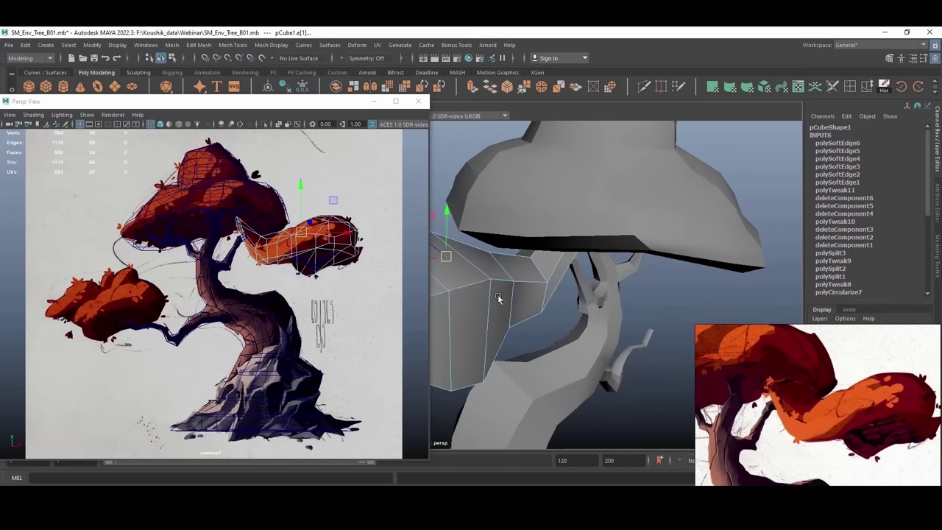
double_click(498, 299)
right_click_drag(499, 298, 596, 310, "shift")
right_click_drag(541, 221, 652, 167)
left_click_drag(652, 177, 565, 262, "alt")
Step: Apply Soften/Harden Edges to the remaining foliage edge loop and return the mesh to object mode
right_click_drag(565, 262, 633, 265)
left_click(544, 255)
left_click_drag(574, 243, 546, 213, "alt")
left_click(543, 212)
right_click_drag(543, 212, 637, 222, "shift")
left_click_drag(589, 228, 738, 197, "alt")
right_click_drag(647, 226, 710, 175)
left_click(663, 135)
Step: Examine the foliage clump in smooth mesh preview from several angles, then restore the unsmoothed display
left_click_drag(663, 139, 588, 278, "alt")
left_click_drag(632, 247, 606, 243, "alt")
key("3")
left_click_drag(613, 201, 447, 253, "alt")
left_click(653, 224)
key("1")
Step: Select the vertices at the foliage's narrow tip and compare their position with the reference by toggling isolation
key("F9")
left_click_drag(510, 246, 598, 242, "alt")
left_click_drag(592, 176, 489, 252)
left_click_drag(585, 234, 600, 237, "alt")
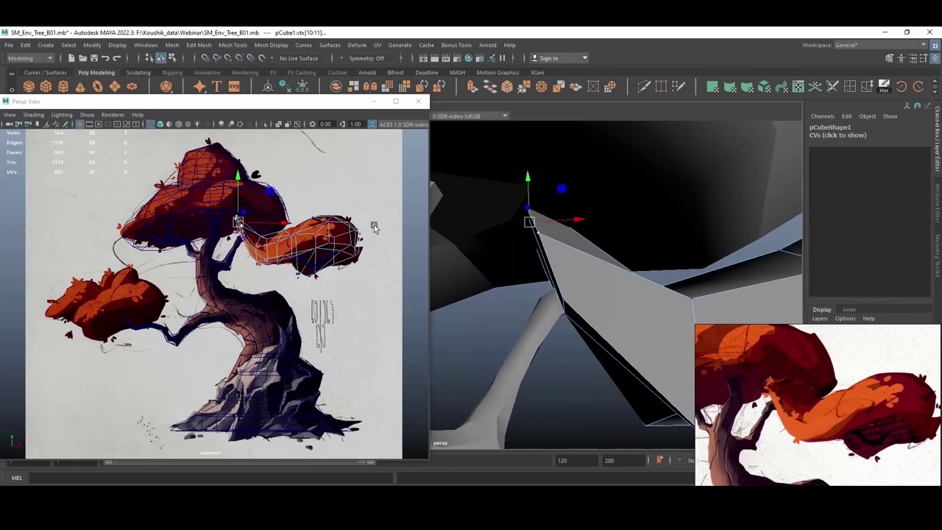
key("ctrl+1")
key("ctrl+1")
key("ctrl+1")
key("ctrl+1")
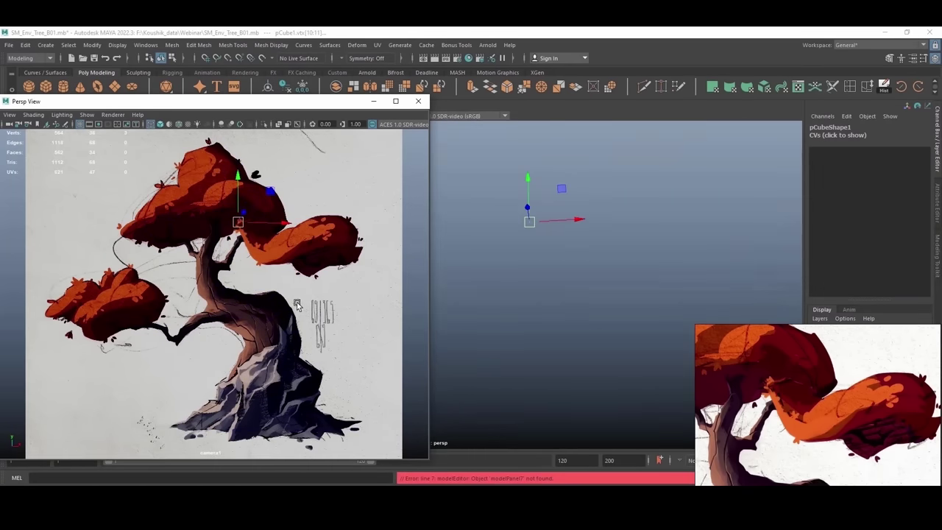
Step: Reposition individual vertices around the foliage's narrow tip to fit the end of the upper branch
left_click_drag(528, 185, 561, 251)
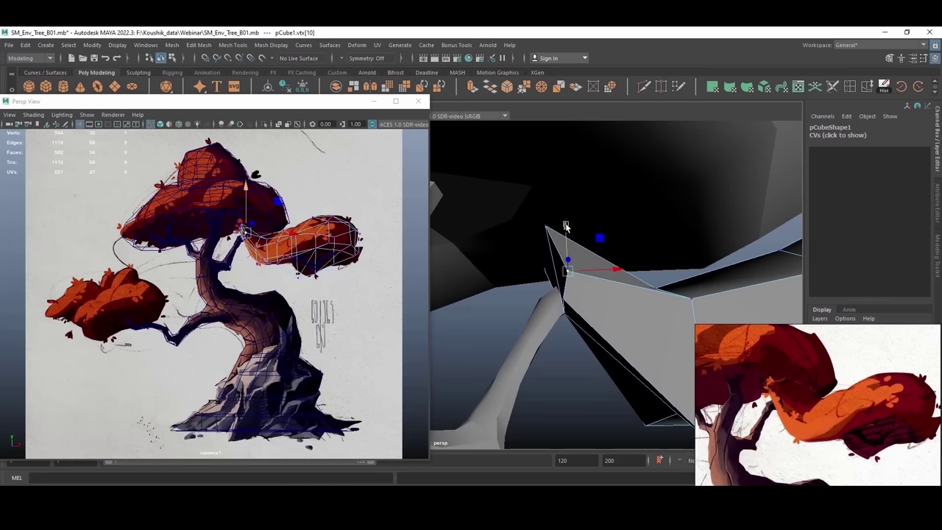
left_click_drag(573, 266, 507, 293, "alt")
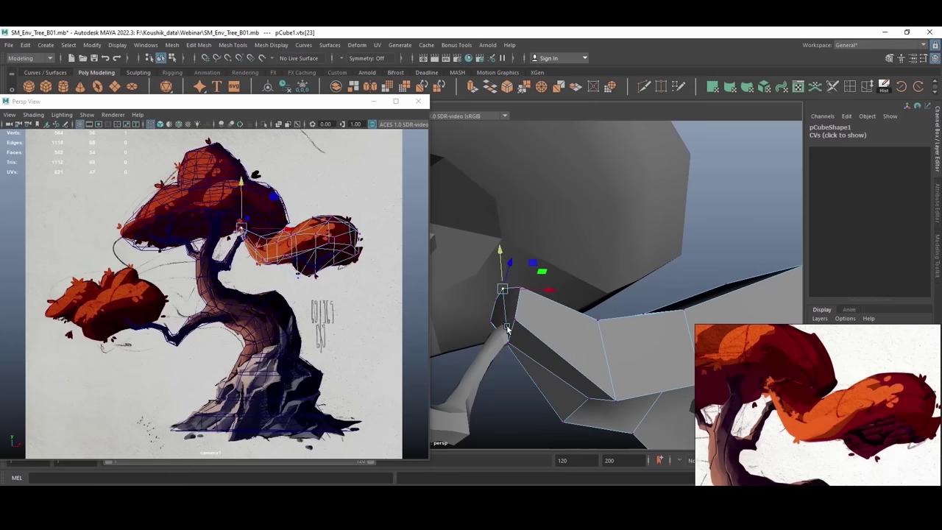
left_click_drag(530, 333, 618, 277, "alt")
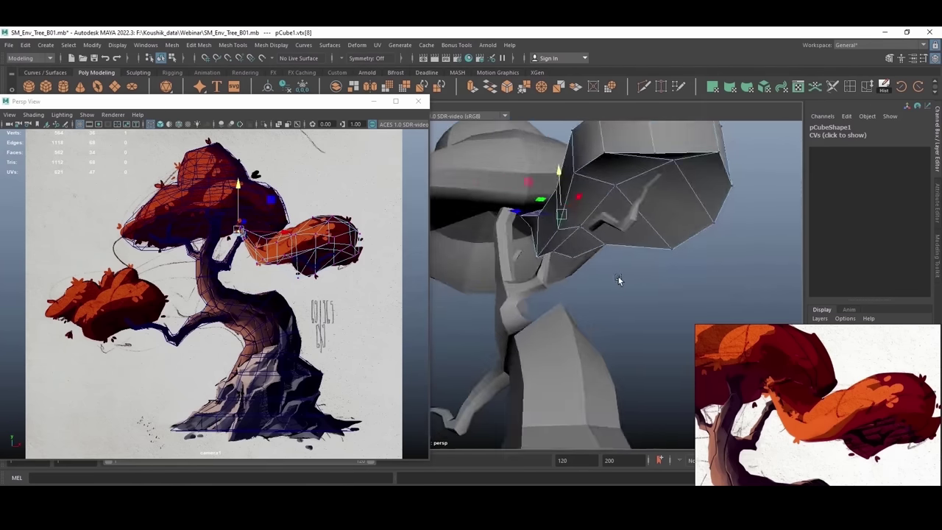
key("f")
left_click_drag(500, 248, 504, 286, "alt")
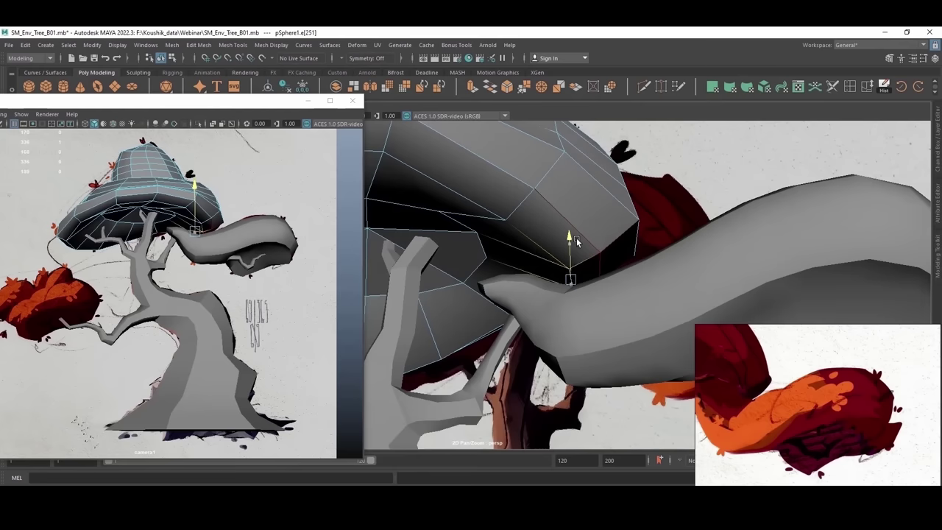
Step: Try raising the lower rim edges of the top foliage, comparing them with the reference by toggling the model's visibility
left_click(578, 272)
key("h")
key("h")
key("h")
key("h")
key("h")
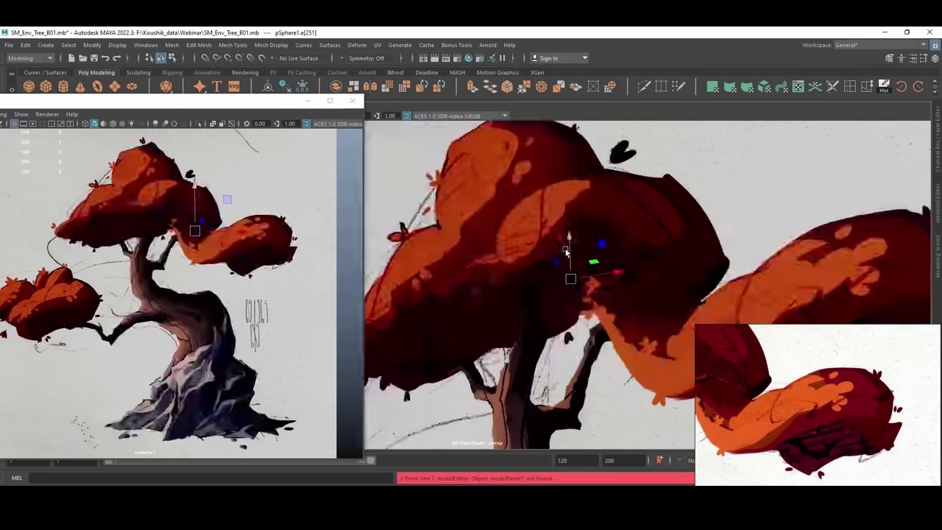
key("h")
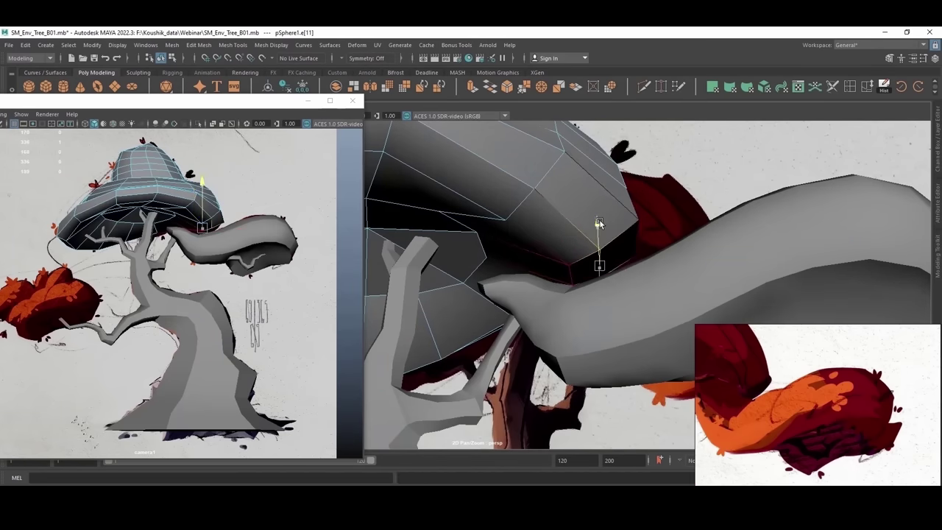
key("h")
key("h")
Step: Inspect where the top foliage meets the long foliage clump, then undo the last moves of the top foliage's rim edges
left_click_drag(582, 273, 639, 295, "alt")
left_click(552, 305)
left_click_drag(552, 305, 599, 240, "alt")
left_click(586, 336)
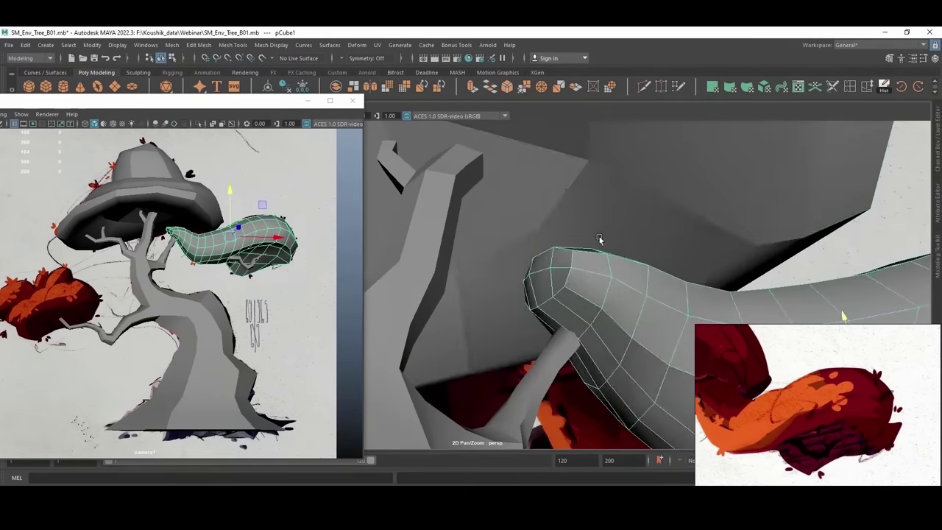
left_click(599, 240)
scroll(599, 239, "down", 5)
left_click_drag(715, 307, 596, 326, "alt")
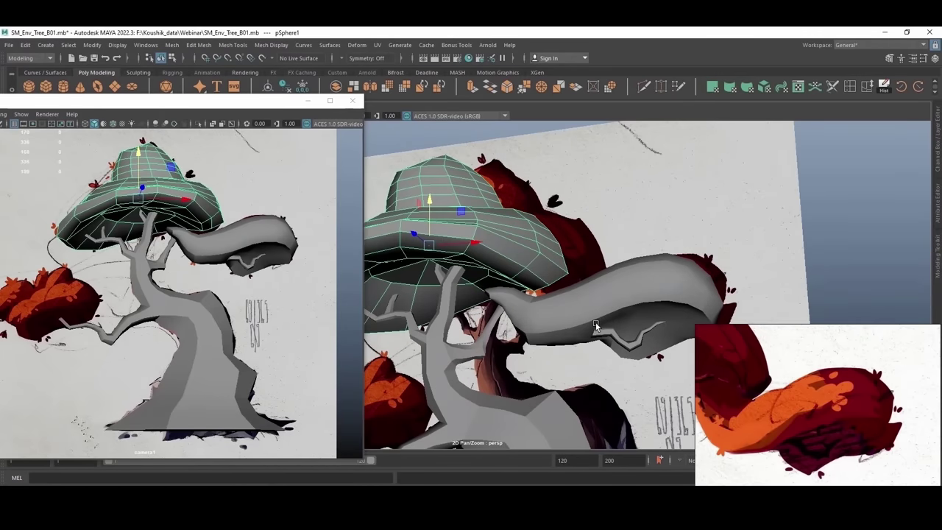
key("ctrl+z")
key("ctrl+z")
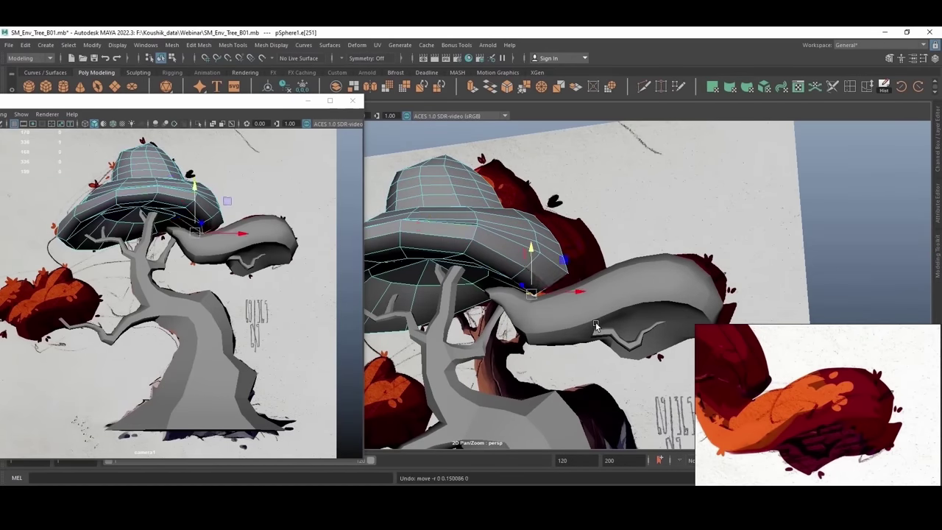
key("ctrl+z")
Step: Reposition the top foliage's lower rim edge beside the long foliage clump, checking it in isolation from several angles
left_click_drag(504, 280, 548, 242, "alt")
scroll(549, 242, "up", 4)
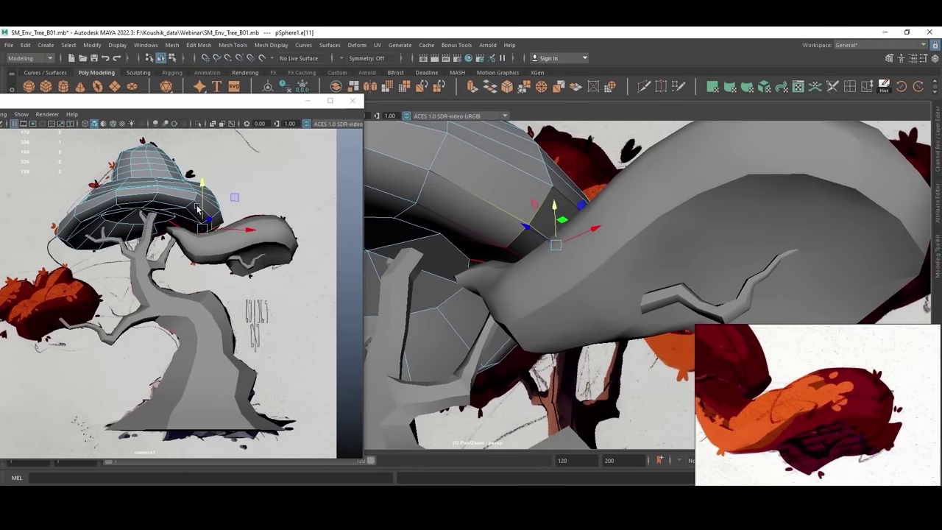
mouse_move(401, 252)
left_mouse_down("alt")
mouse_move(581, 290)
mouse_move(530, 265)
left_mouse_up("alt")
key("ctrl+1")
key("ctrl+1")
key("ctrl+1")
key("ctrl+1")
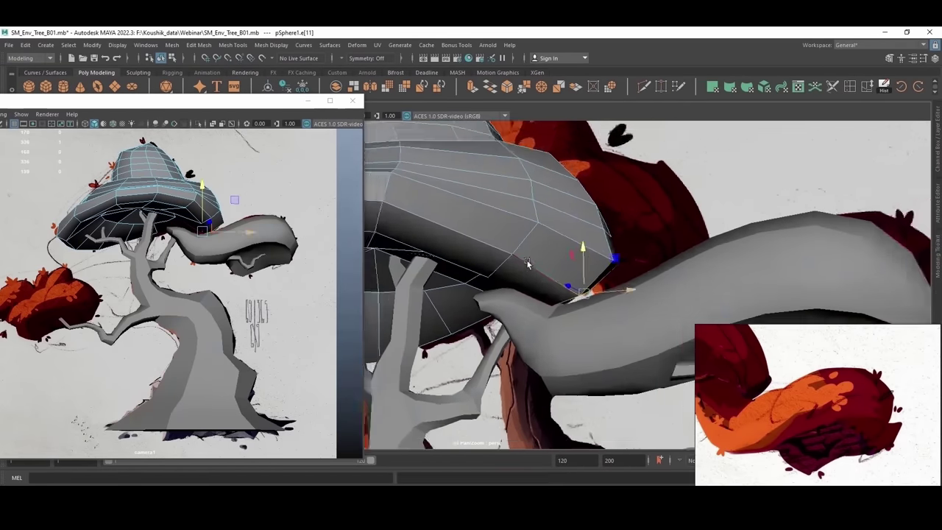
scroll(526, 243, "down", 3)
Step: Isolate the long foliage clump beside the upper branch and switch it to vertex editing
left_click(523, 223)
scroll(524, 223, "down", 3)
left_click_drag(646, 276, 422, 277, "alt")
left_click(568, 294)
key("F8")
scroll(494, 227, "down", 5)
key("F8")
scroll(501, 217, "down", 3)
key("ctrl+1")
key("ctrl+1")
key("ctrl+1")
Step: Adjust neighbouring vertices and edges along the inner bend of the isolated foliage clump
left_click_drag(534, 228, 570, 275, "alt")
left_click_drag(526, 298, 554, 278, "alt")
left_click(563, 287)
left_click(544, 296)
left_click_drag(548, 315, 543, 299, "alt")
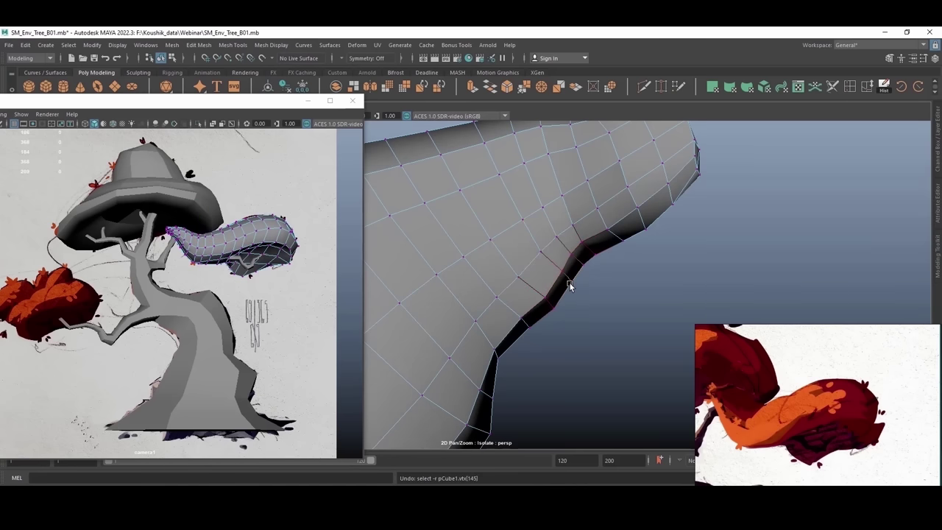
left_click(570, 283)
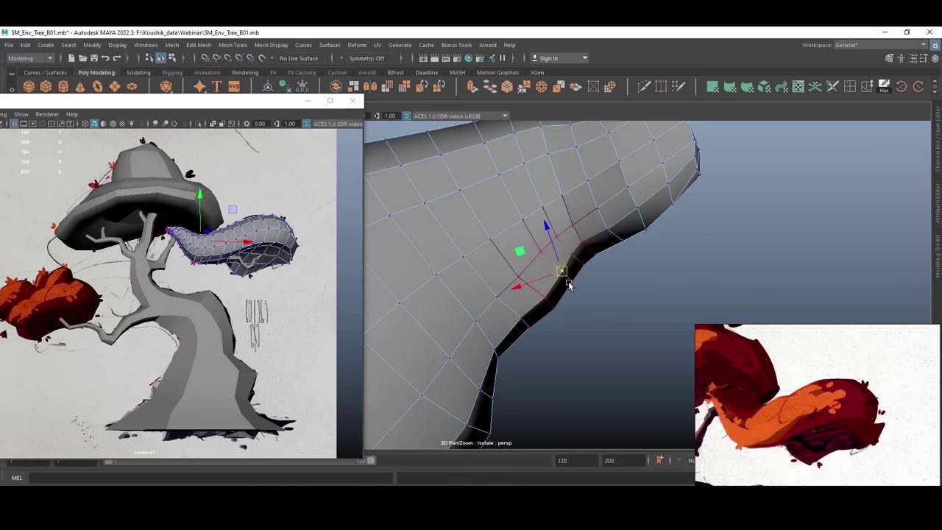
left_click(574, 290, "shift")
left_click_drag(554, 312, 561, 278, "alt")
right_click_drag(562, 278, 562, 246)
left_click(538, 297)
left_click(565, 294, "shift")
Step: Adjust the edges at the rounded far end of the foliage clump and show the whole tree again
left_click_drag(500, 295, 549, 245, "alt")
left_click(563, 291)
left_click(480, 274)
left_click_drag(586, 347, 557, 305, "alt")
scroll(635, 239, "up", 3)
left_click(582, 241)
left_click(567, 286)
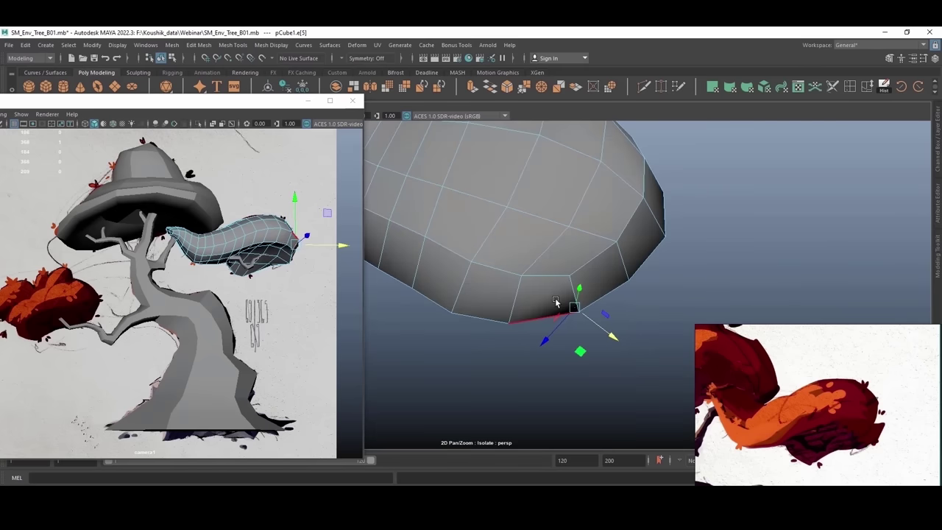
left_click(621, 303)
right_click_drag(572, 239, 476, 260, "alt")
key("ctrl+1")
Step: Add a polygon sphere with 6 axis and 6 height subdivisions over the lower-left foliage, and set its depth to about Z -85.085
left_click_drag(476, 260, 685, 261, "alt")
scroll(780, 412, "down", 2)
middle_click_drag(714, 446, 836, 403)
left_click_drag(625, 301, 636, 214, "alt")
left_click(640, 209)
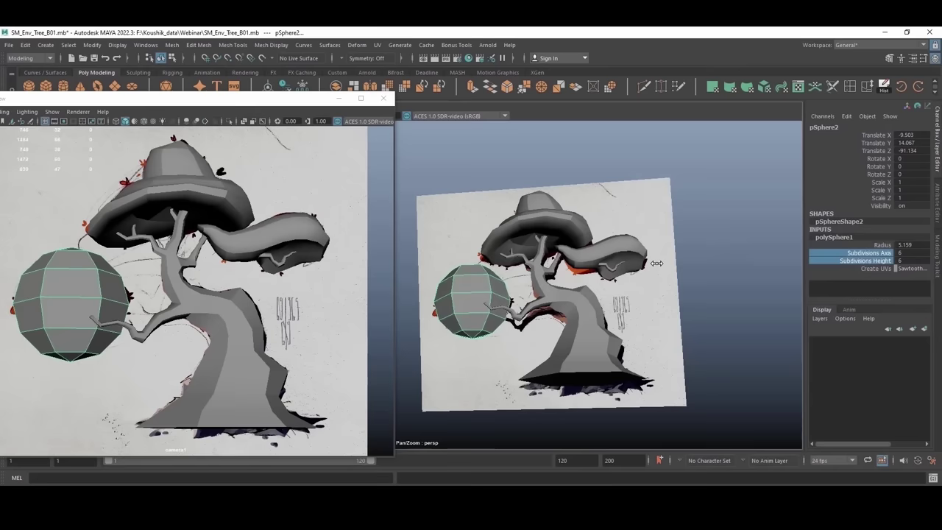
left_click_drag(559, 280, 539, 306, "alt")
left_click_drag(554, 293, 526, 271, "alt")
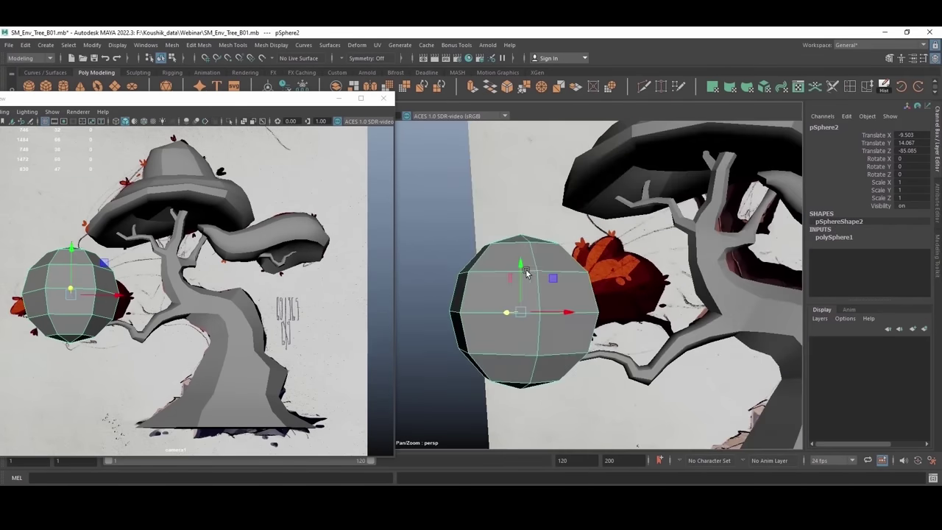
Step: Rotate the sphere about 39 degrees in Z, flatten it to 0.56 in Y, and move it over the right lobe of the lower-left foliage
key("e")
left_click(25, 274)
left_click_drag(24, 275, 74, 294)
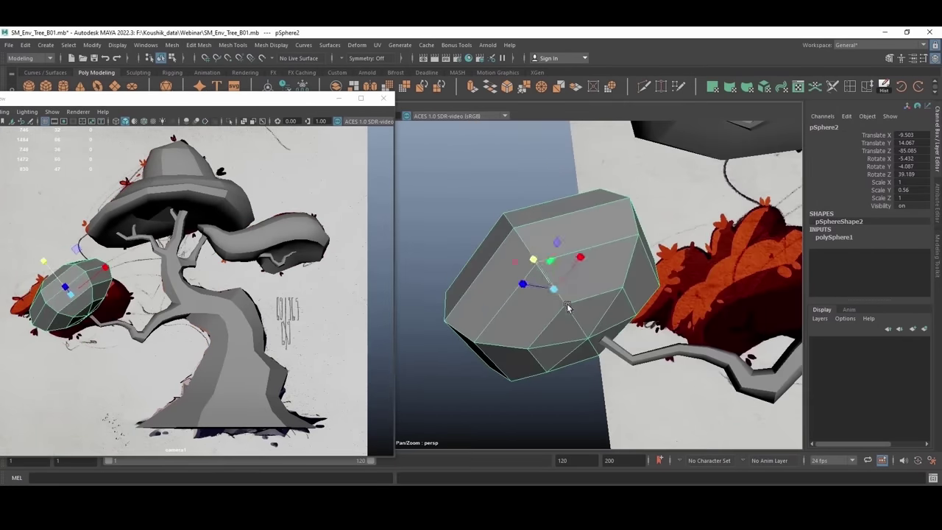
left_click(431, 152)
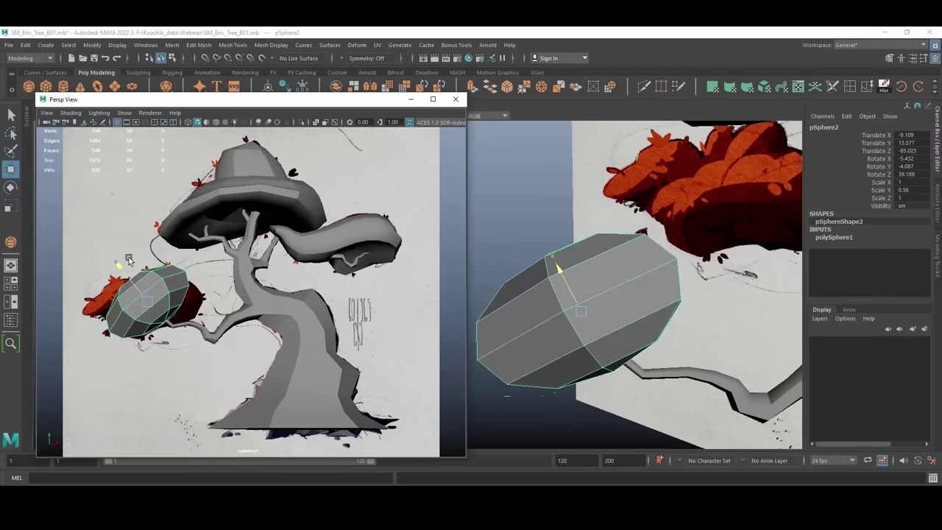
left_click_drag(707, 265, 541, 284)
left_click(541, 294)
Step: Reshape the flattened sphere's underside around the branch tip by moving its vertices and edges
left_click_drag(557, 325, 571, 286)
right_click_drag(568, 313, 569, 280)
double_click(570, 317)
left_click_drag(564, 335, 583, 295)
left_click(631, 336)
left_click_drag(631, 336, 614, 225)
left_click(727, 281)
left_click(538, 267)
Step: Enlarge the camera view and move the sphere's outline vertices to match the reference's right foliage lobe
left_click(433, 100)
left_click_drag(340, 318, 346, 328)
left_click_drag(259, 340, 269, 357)
key("4")
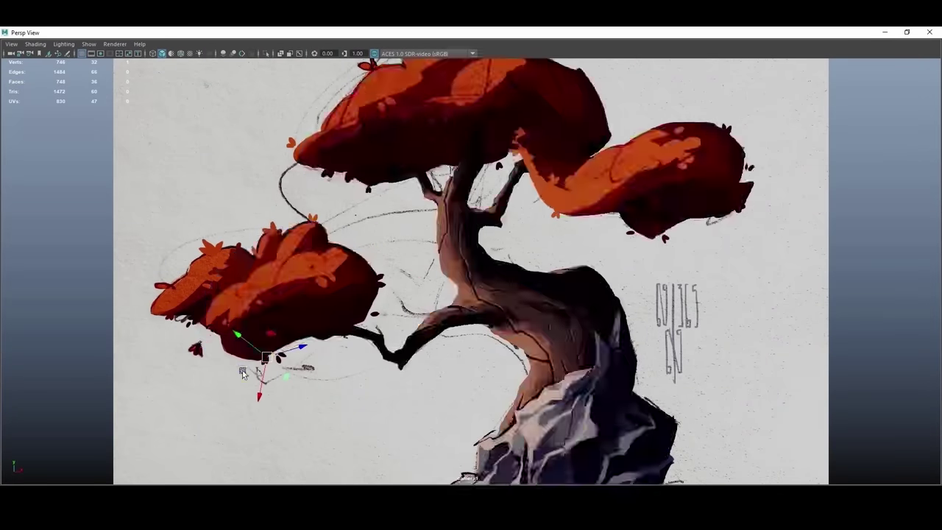
key("5")
left_click(203, 347)
left_click_drag(203, 347, 233, 349)
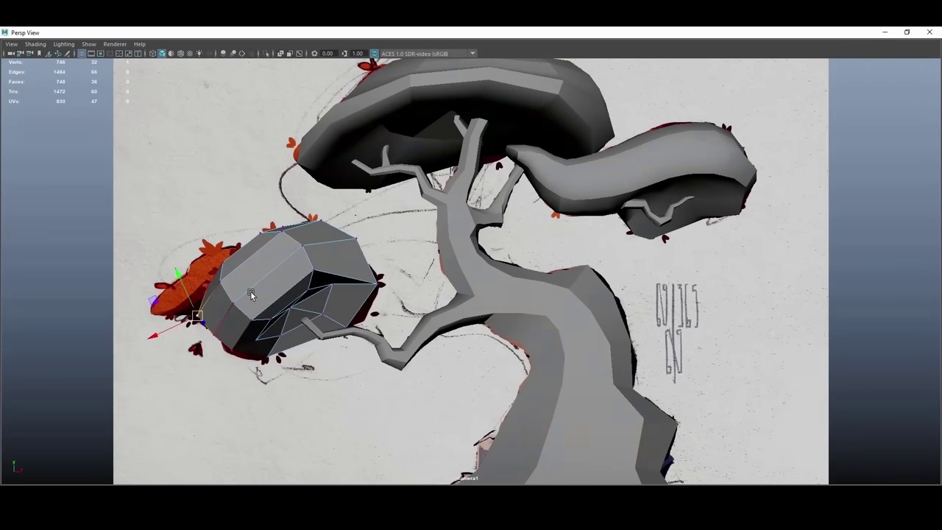
left_click(354, 241)
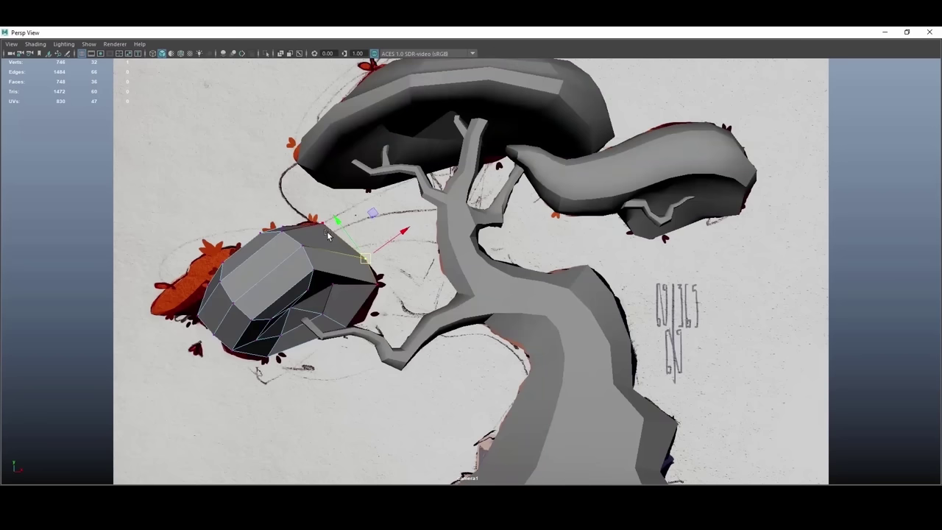
left_click_drag(320, 243, 323, 243)
Step: Refine the lobe's upper and branch-side vertices against the reference, toggling the shaded display to compare
key("4")
key("5")
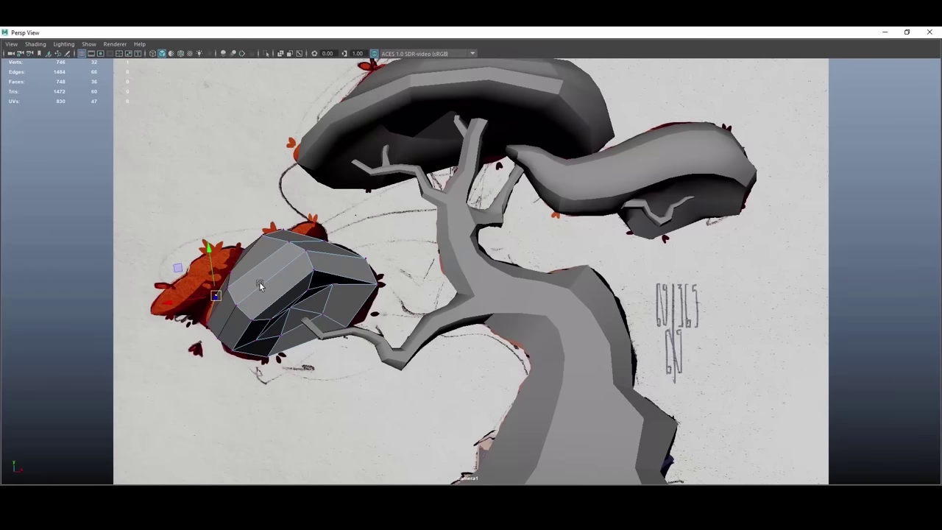
left_click_drag(299, 239, 274, 248)
key("4")
key("5")
left_click(349, 326)
left_click_drag(362, 292, 374, 284)
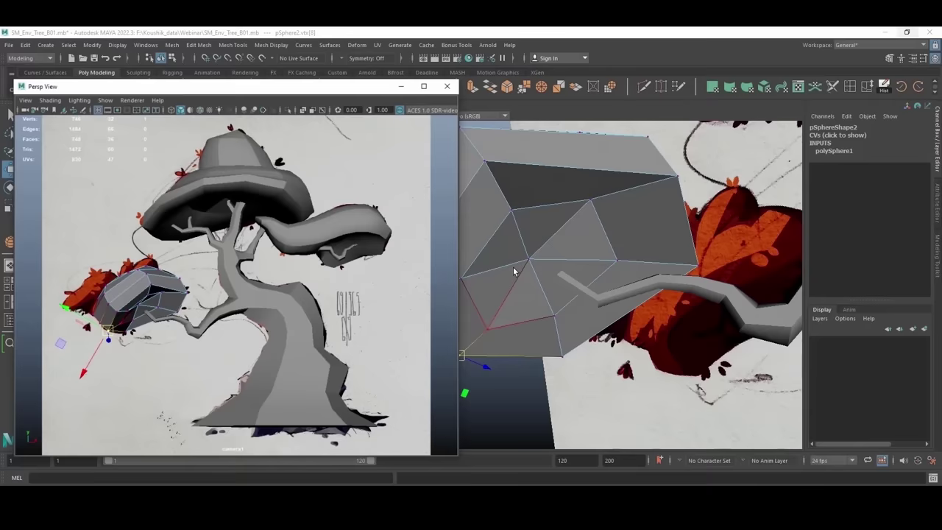
Step: Shape the lower-left foliage's outer and rear vertices in depth, then select the upper faces on its outer side
left_click_drag(515, 279, 495, 302, "alt")
right_click_drag(495, 302, 505, 292)
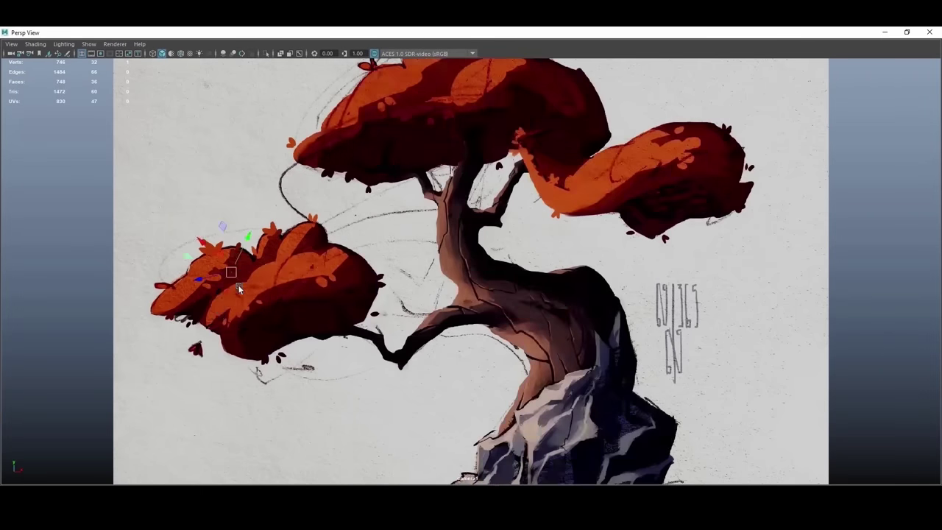
left_click(324, 243)
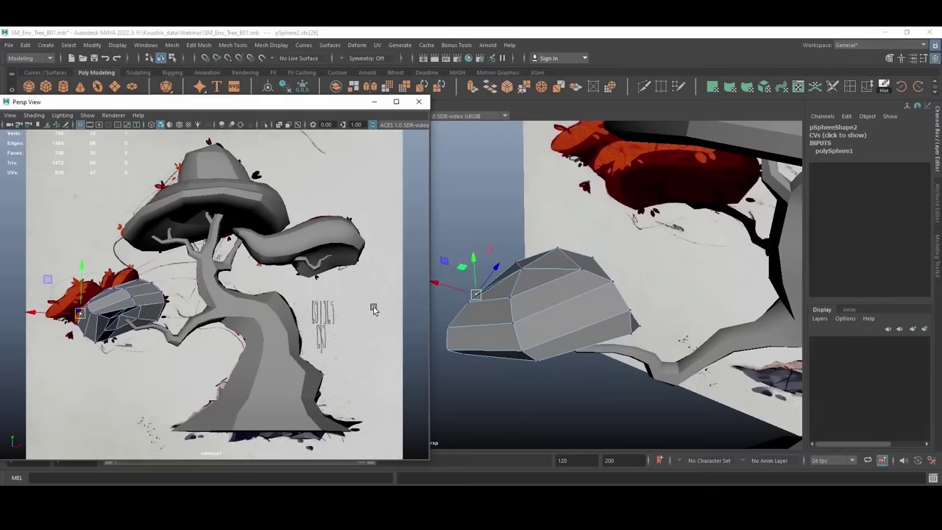
left_click_drag(373, 306, 601, 284, "alt")
left_click_drag(620, 286, 535, 245, "alt")
left_click_drag(554, 277, 575, 321, "alt")
right_click_drag(574, 321, 574, 297)
left_click_drag(541, 292, 570, 288, "alt")
Step: Extrude the selected upper faces of the lower-left foliage outward to form a second lobe
key("ctrl+e")
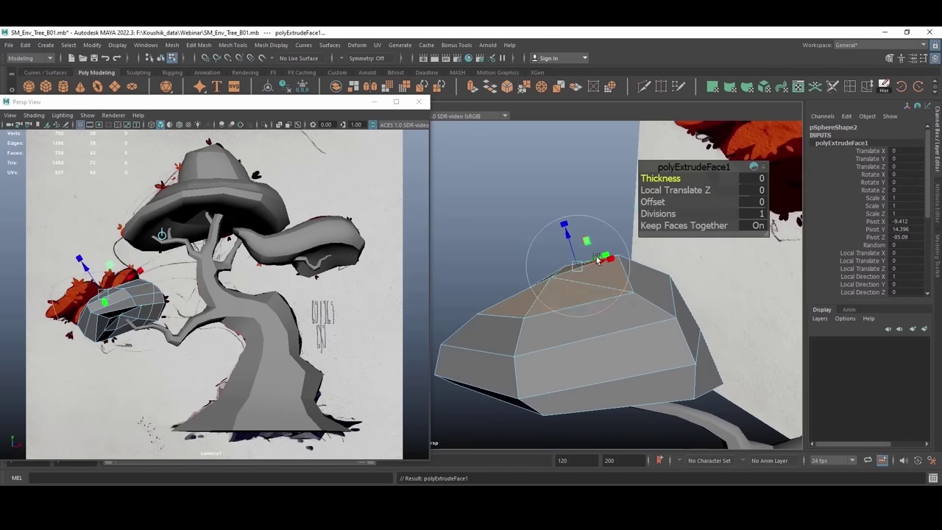
left_click_drag(576, 208, 509, 307, "alt")
left_click(511, 242)
right_click_drag(508, 308, 510, 283)
left_click(513, 321)
left_click_drag(513, 321, 526, 273, "alt")
right_click_drag(525, 273, 520, 368, "shift")
left_click_drag(523, 271, 485, 293, "alt")
key("ctrl+z")
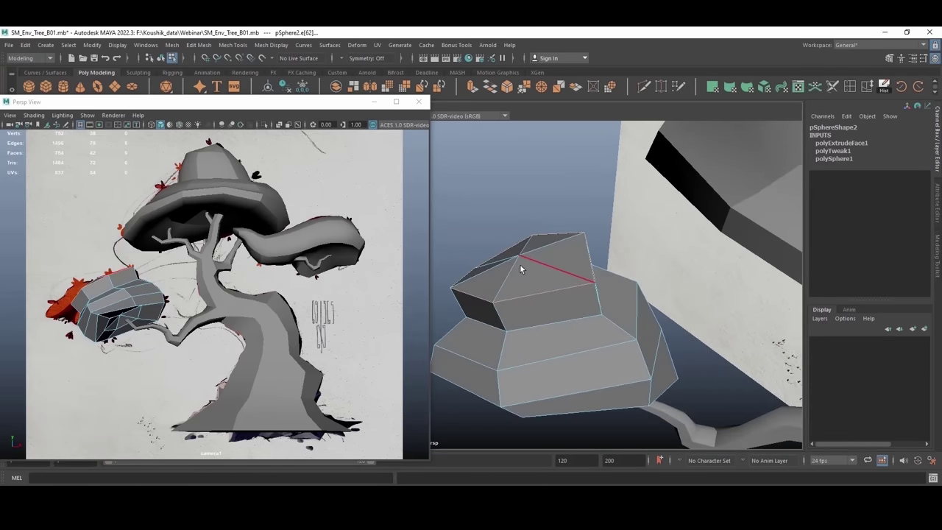
Step: Insert an edge loop around the extruded lobe and pull its outer edge toward the reference's left foliage tip
right_click_drag(520, 264, 513, 264)
left_click(523, 263)
left_click_drag(522, 263, 558, 214, "alt")
key("g")
left_click(575, 226)
left_click_drag(77, 306, 67, 322)
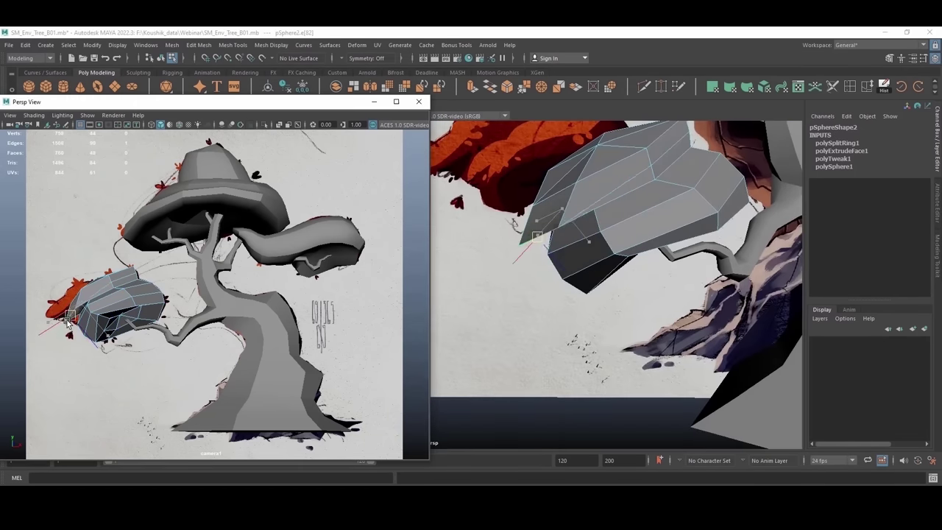
Step: Isolate the lower-left foliage for inspection and reposition edges around the second lobe's outer end
left_click_drag(445, 252, 548, 276, "alt")
left_click(596, 276)
key("alt+1")
key("alt+1")
left_click(495, 281)
key("w")
left_click(535, 311)
left_click_drag(548, 276, 568, 280, "alt")
Step: Move the edges along the second lobe's rear and top ridge to round its form in depth
left_click_drag(568, 279, 580, 265)
left_click_drag(581, 265, 548, 287, "alt")
left_click(481, 277)
left_click(541, 281)
left_click_drag(566, 331, 531, 313, "alt")
left_click_drag(531, 314, 666, 283)
left_click(673, 279)
left_click(604, 312)
left_click_drag(605, 309, 550, 254, "alt")
left_click(471, 168)
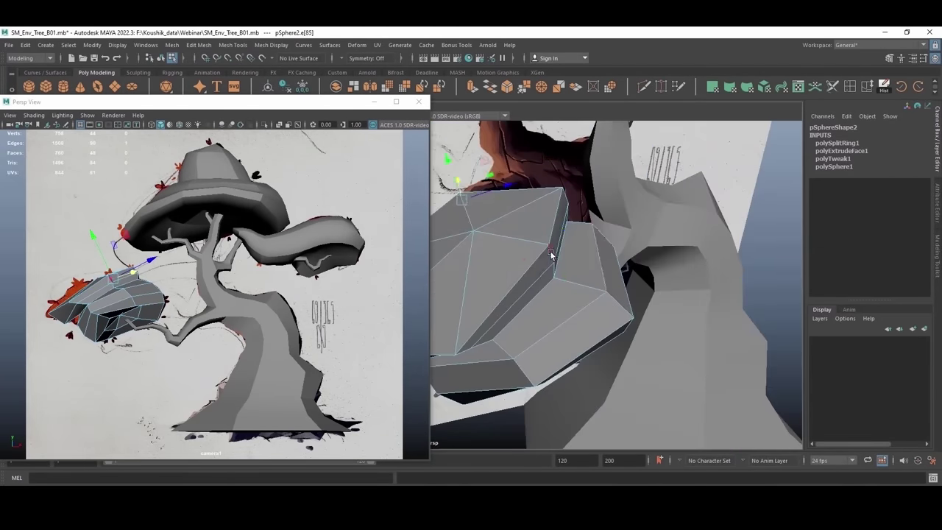
Step: Adjust the vertices in the crease between the two foliage lobes and check the clump in isolation
left_click_drag(626, 262, 655, 257, "alt")
left_click(654, 255)
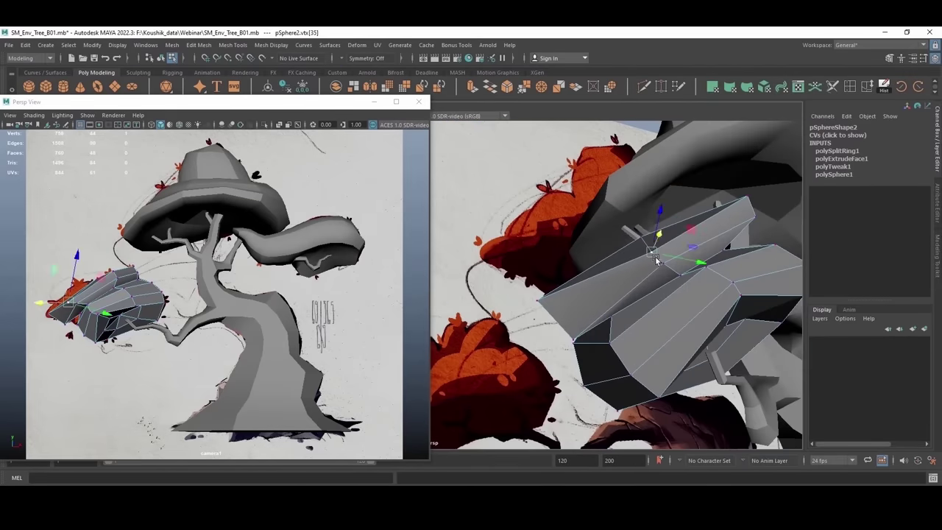
left_click(612, 287)
left_click_drag(610, 297, 552, 305, "alt")
key("alt+1")
key("alt+1")
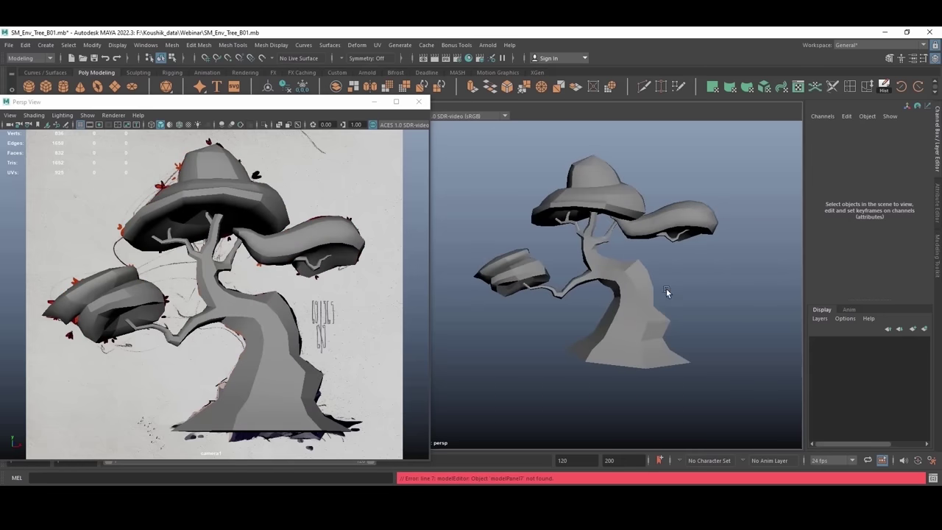
Step: Save the scene and bring the trunk's rocky base into view in the reference image
left_click(645, 275)
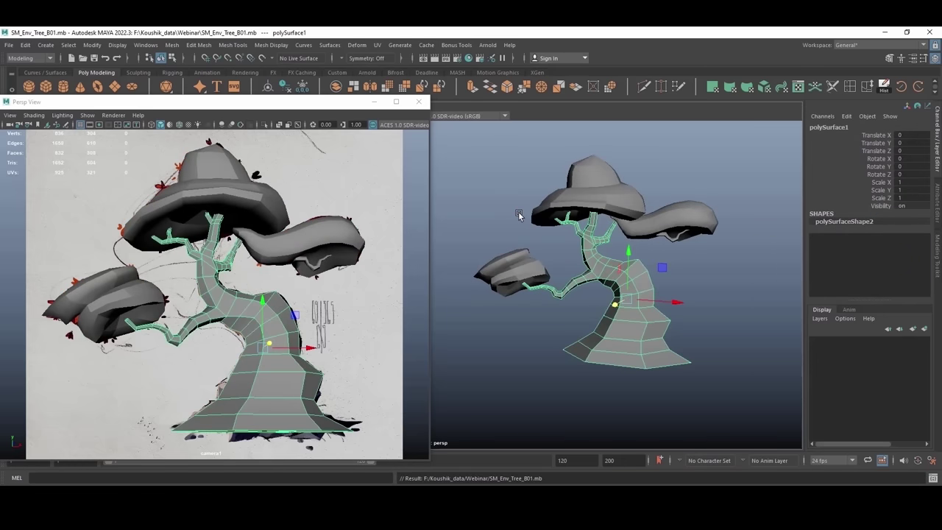
left_click(717, 309)
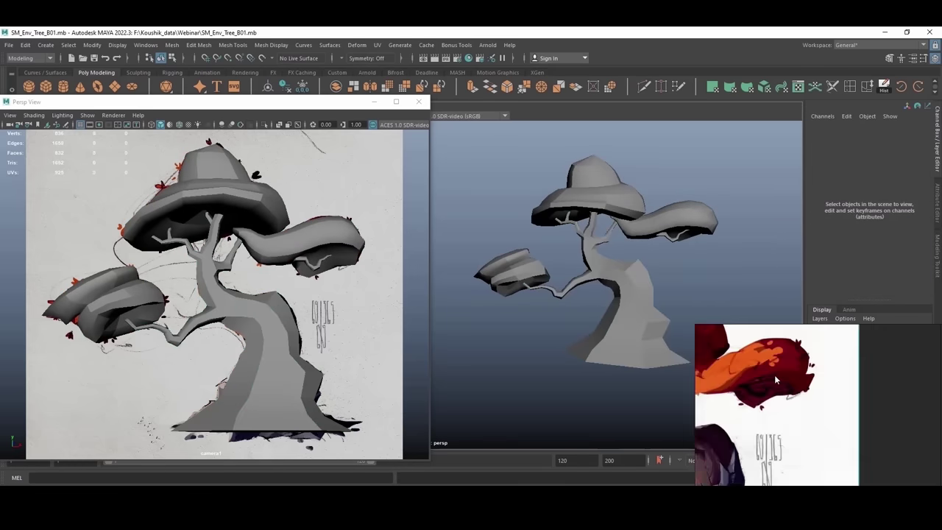
scroll(824, 422, "up", 2)
middle_click_drag(837, 420, 834, 400)
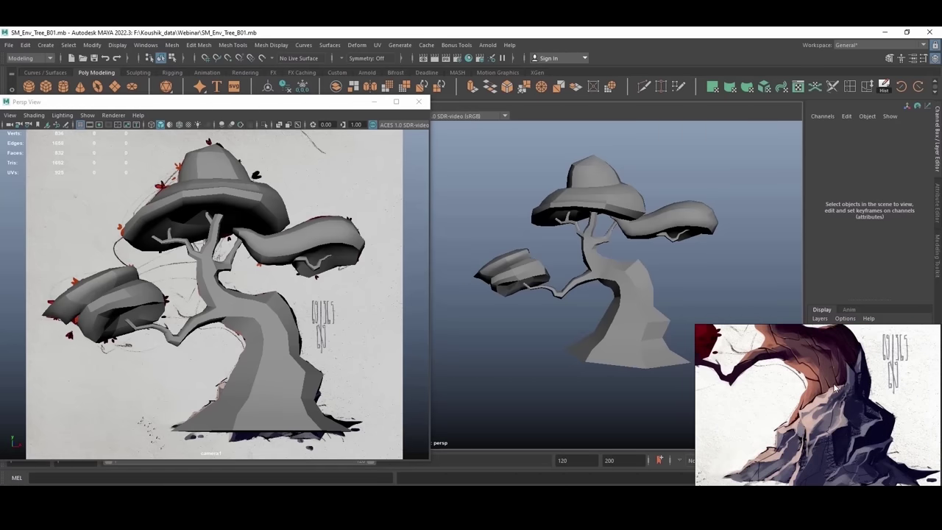
Step: Select the trunk and compare its base with the painted reference by repeatedly toggling the model's visibility
left_click(617, 324)
key("ctrl+h")
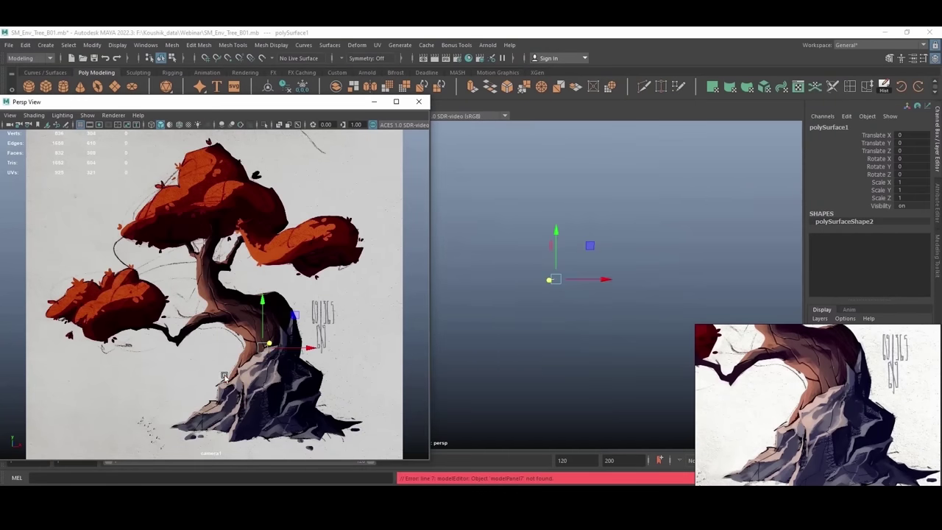
key("h")
key("h")
key("h")
key("h")
key("h")
key("h")
key("h")
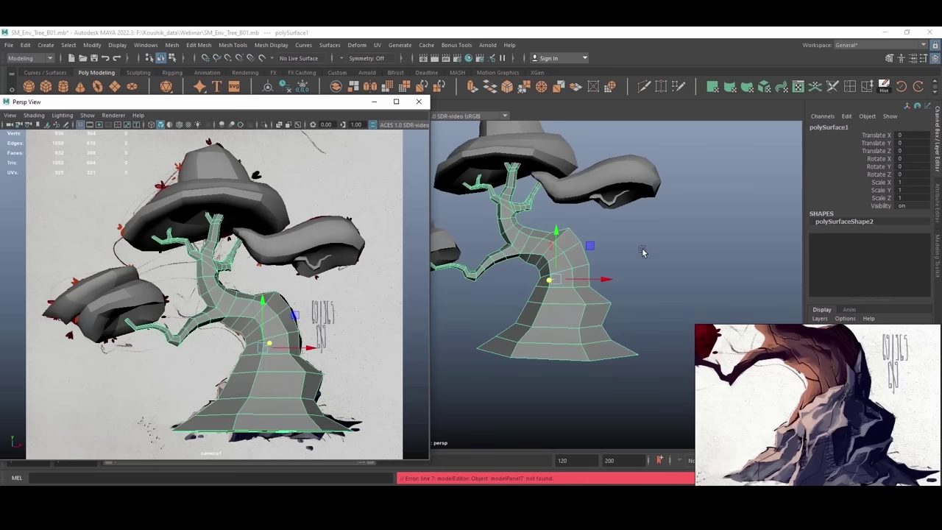
Step: Cut a jagged diagonal edge line across the trunk's lower faces, tracing the upper boundary of the painted rock
key("h")
key("h")
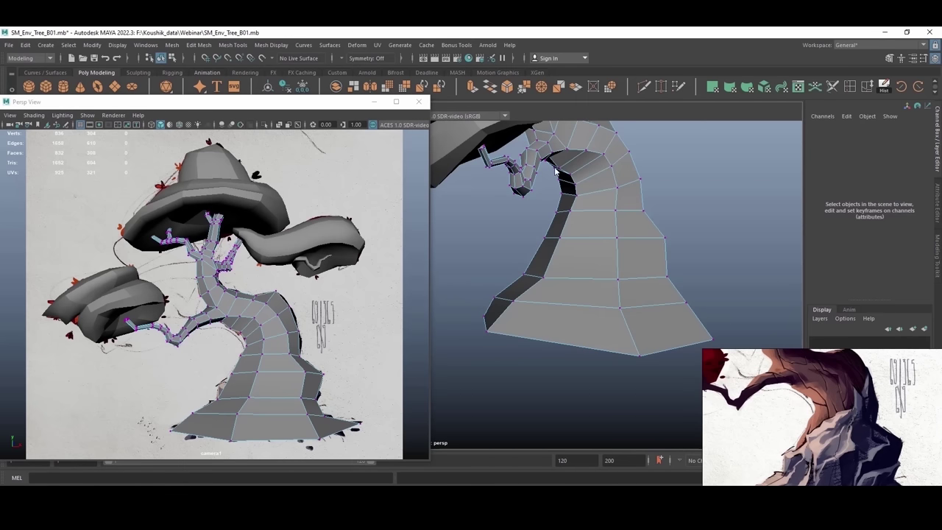
key("ctrl+1")
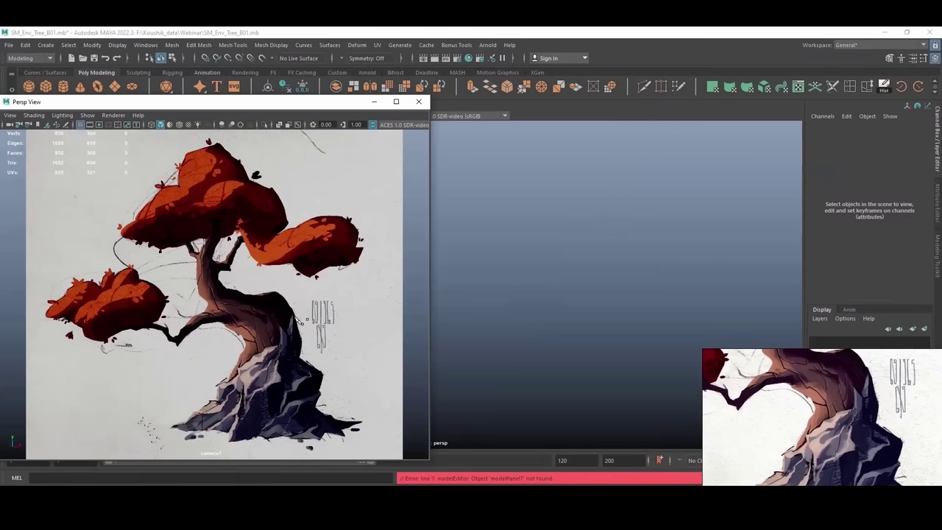
key("ctrl+1")
left_click(281, 326)
left_click(277, 343)
left_click(263, 354)
left_click(254, 355)
left_click(244, 365)
left_click(235, 373)
left_click(218, 399)
left_click(204, 407)
left_click(176, 426)
key("ctrl+1")
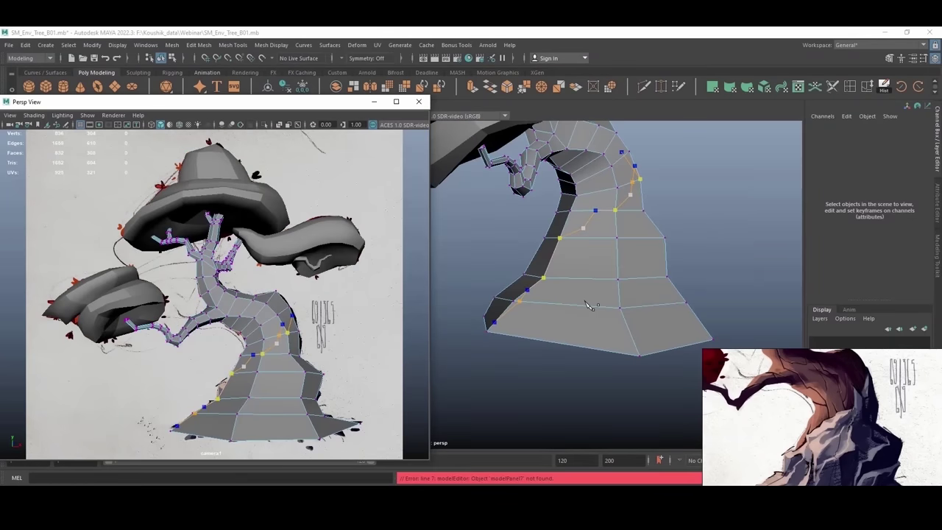
right_click(587, 304)
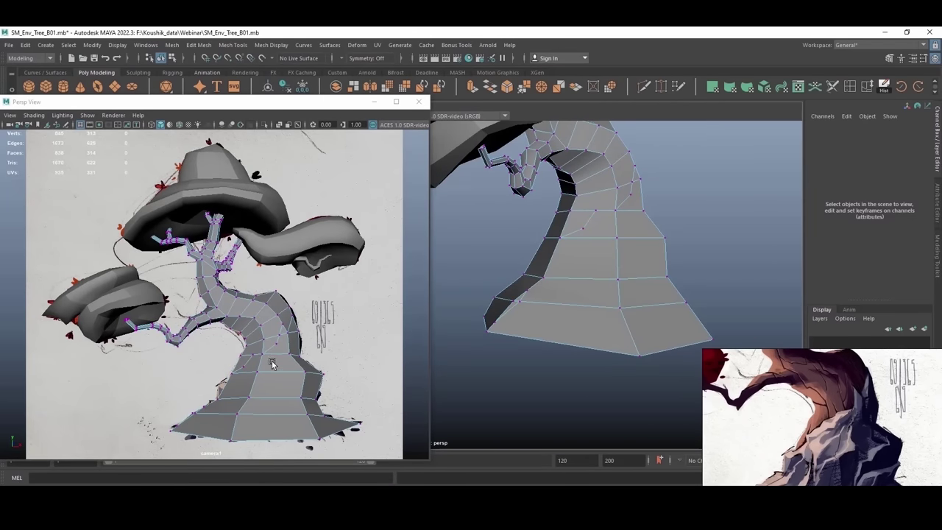
Step: Extract the lower trunk faces below the cut line into a separate rock mesh
left_click_drag(565, 301, 601, 281, "alt")
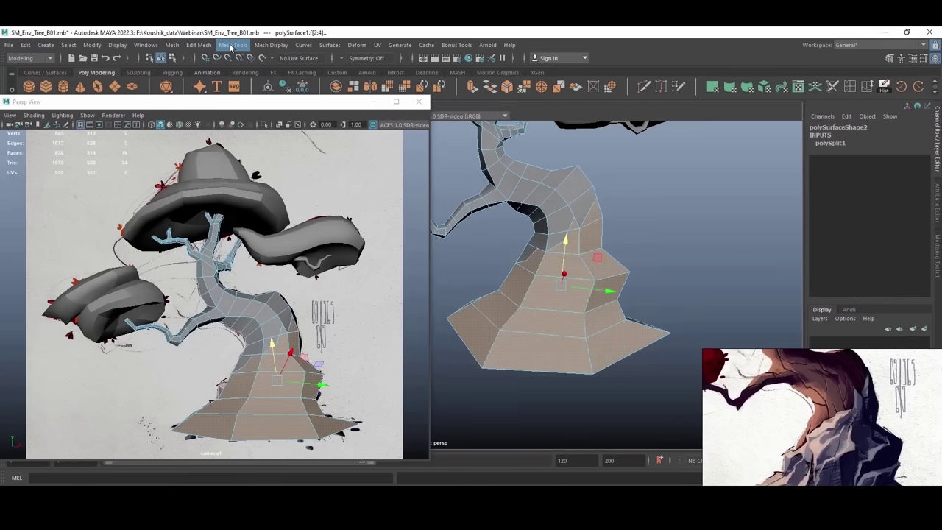
left_click(198, 45)
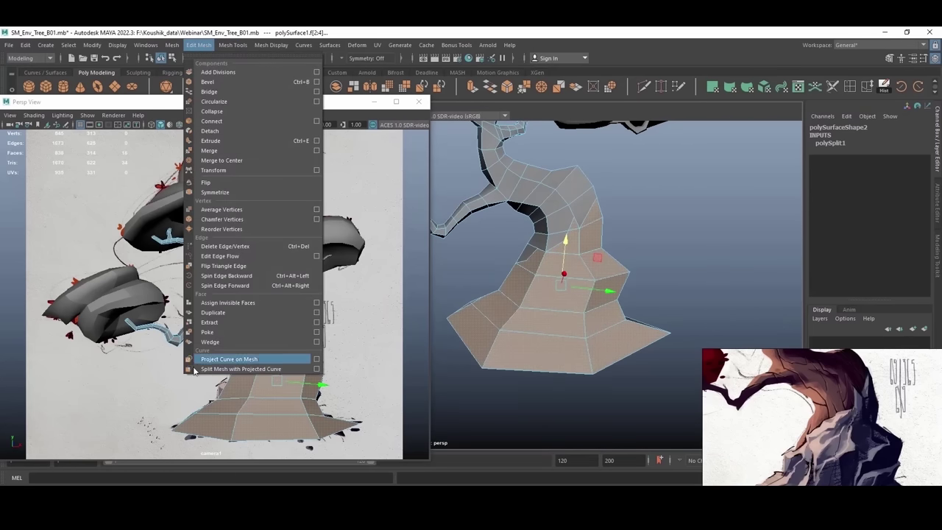
left_click(209, 321)
left_click_drag(582, 280, 509, 294, "alt")
left_click(553, 257)
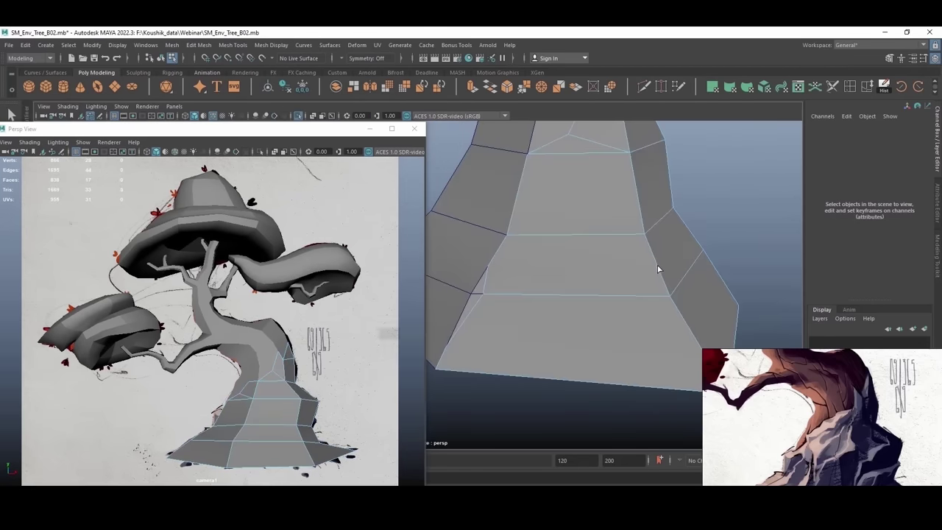
Step: Insert edge cuts across the rock mesh's lower tier and connect them across the front face near its bottom edge
left_click(657, 264)
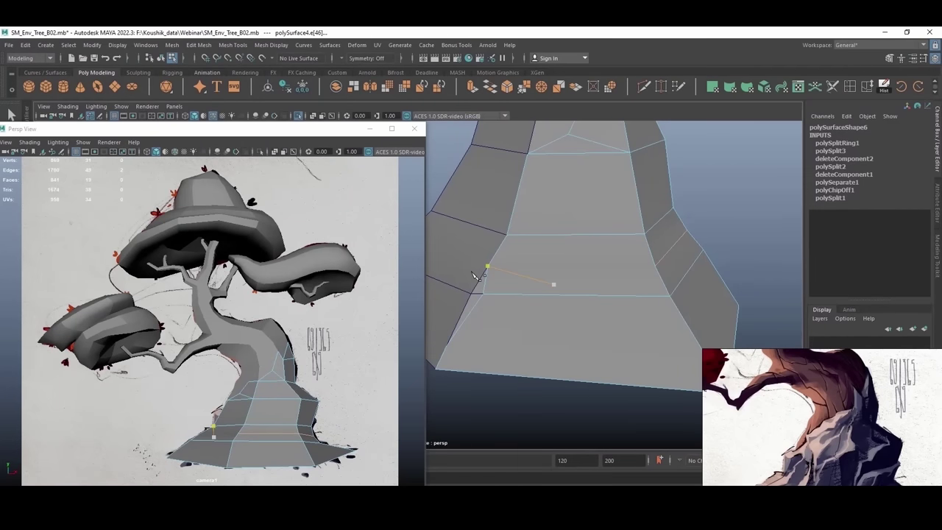
left_click(656, 266)
key("q")
middle_click_drag(560, 303, 560, 284, "alt")
left_click(850, 87)
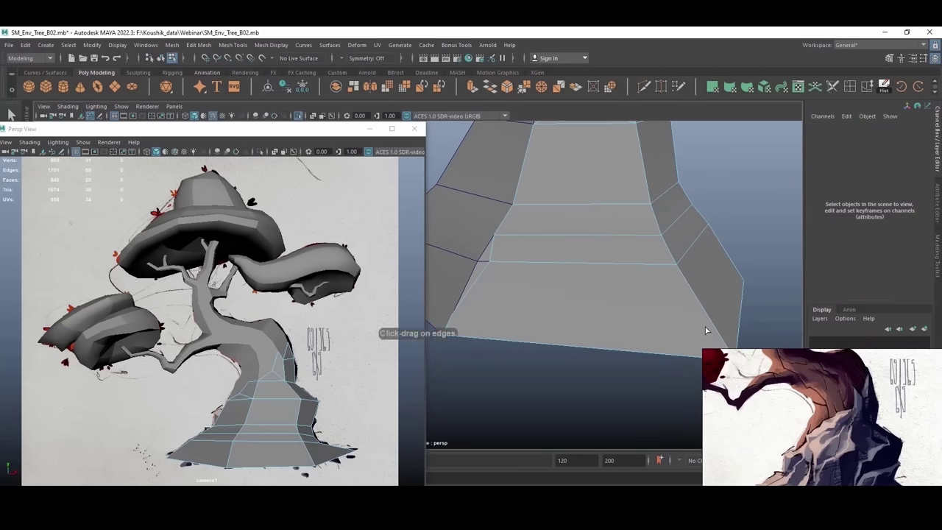
left_click(708, 320)
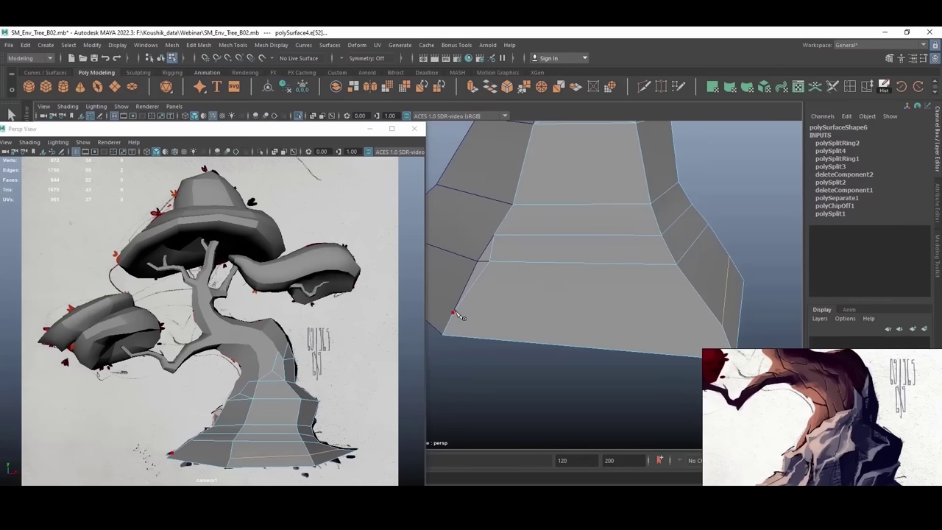
left_click(725, 327)
key("q")
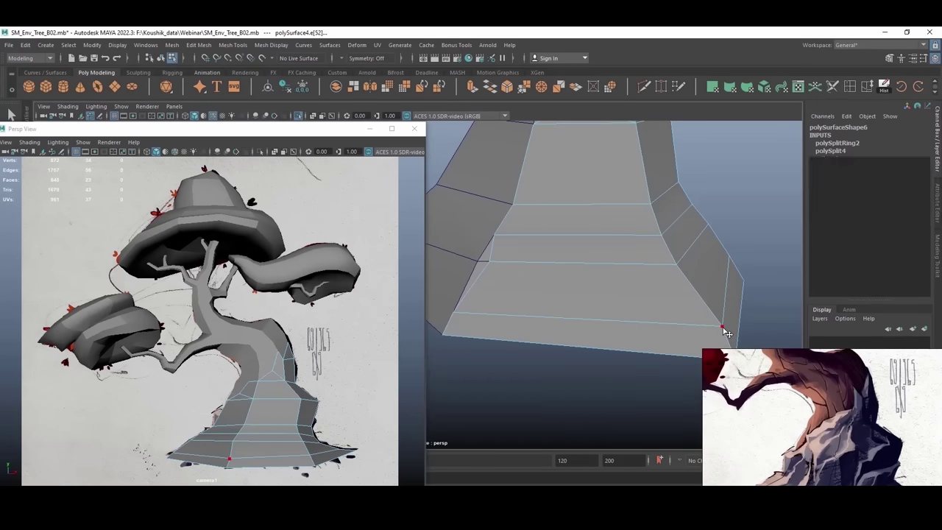
Step: Return to object mode with the rock mesh selected and isolate it from the trunk in the perspective view
left_click_drag(596, 285, 506, 202, "alt")
key("ctrl+1")
key("ctrl+1")
key("F8")
scroll(506, 203, "down", 2)
middle_click_drag(618, 176, 563, 219, "alt")
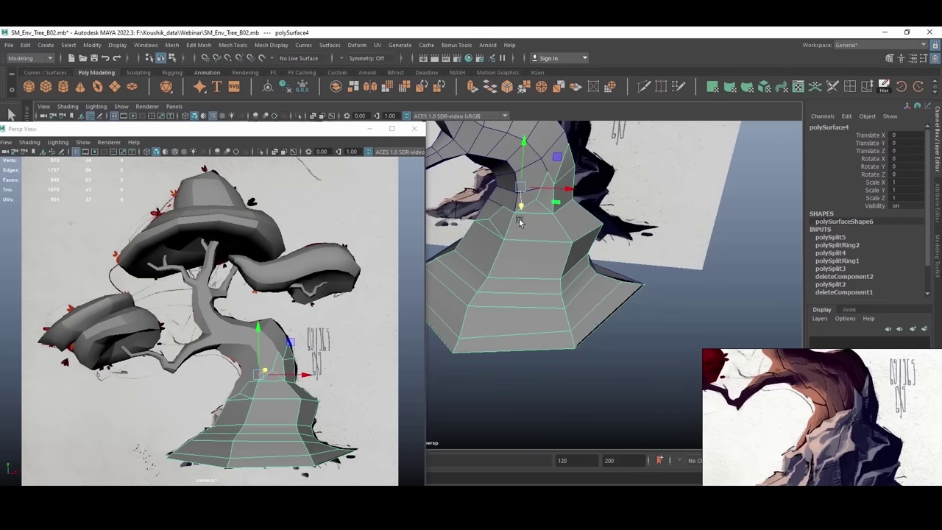
key("ctrl+1")
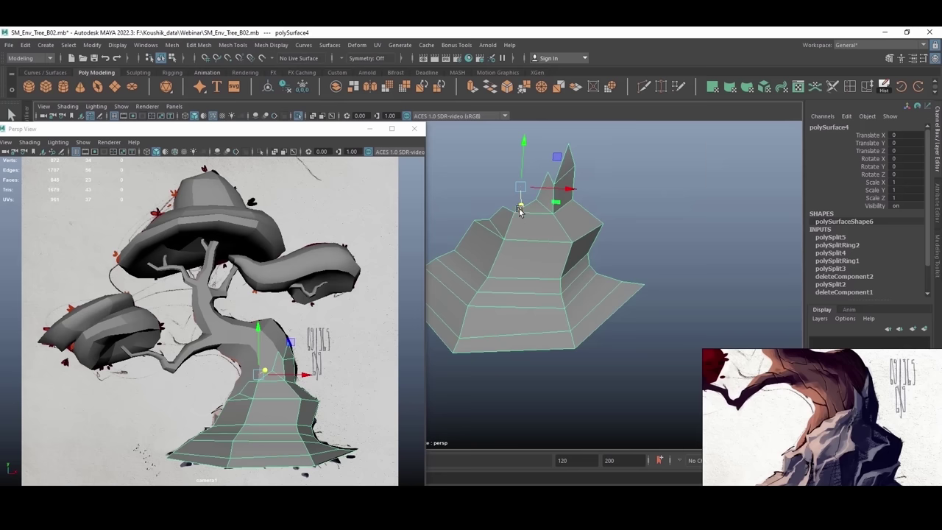
Step: Display the reference camera view in wireframe and the rock in shaded mode, and inspect the painted rock enlarged
scroll(552, 286, "up", 3)
left_click_drag(551, 286, 578, 279, "alt")
middle_click_drag(578, 279, 572, 301, "alt")
key("ctrl+h")
key("alt+2")
key("4")
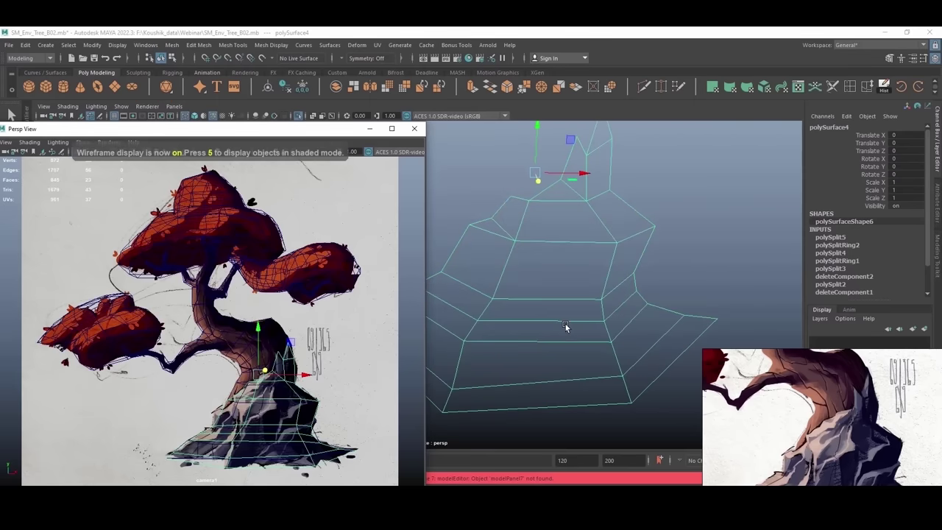
key("5")
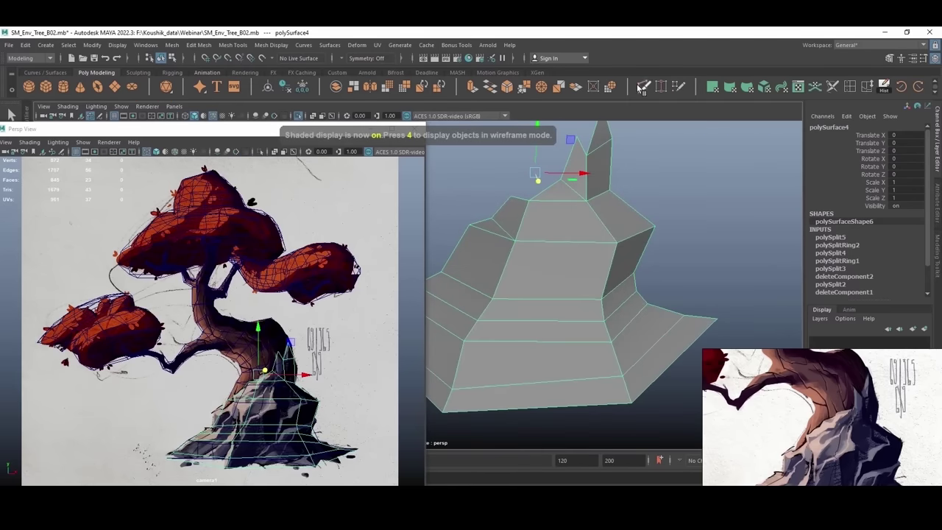
left_click(351, 293)
left_click(391, 129)
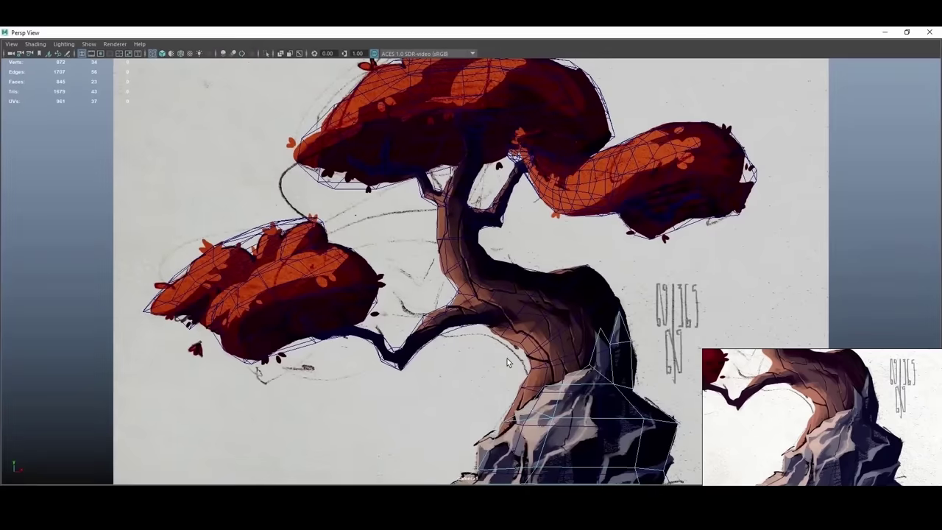
left_click(907, 31)
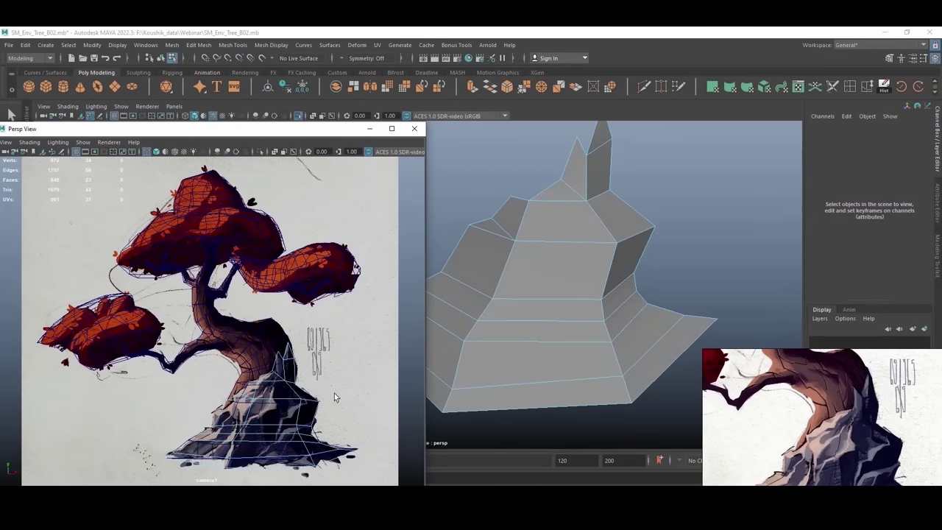
Step: Cut a crease line over the rock's central front face from its lower corner up to the base of the spike
left_click(643, 87)
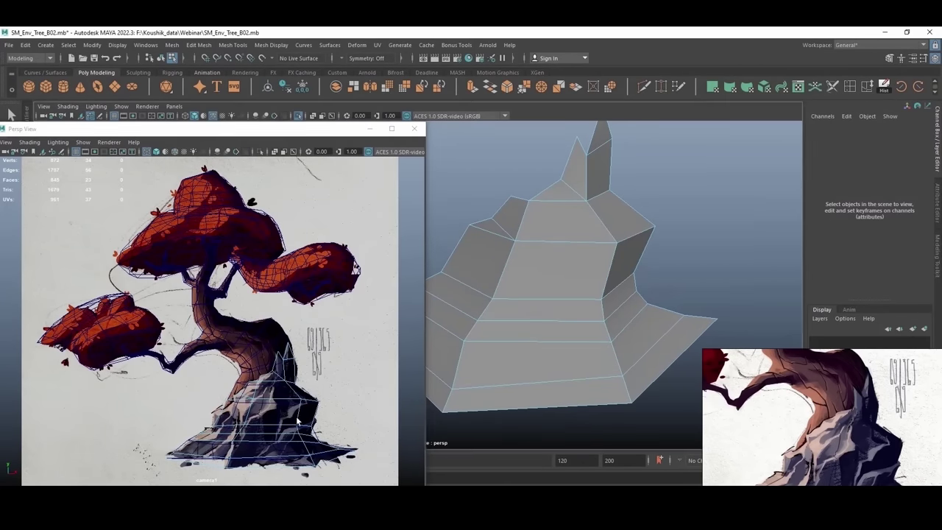
left_click(247, 428)
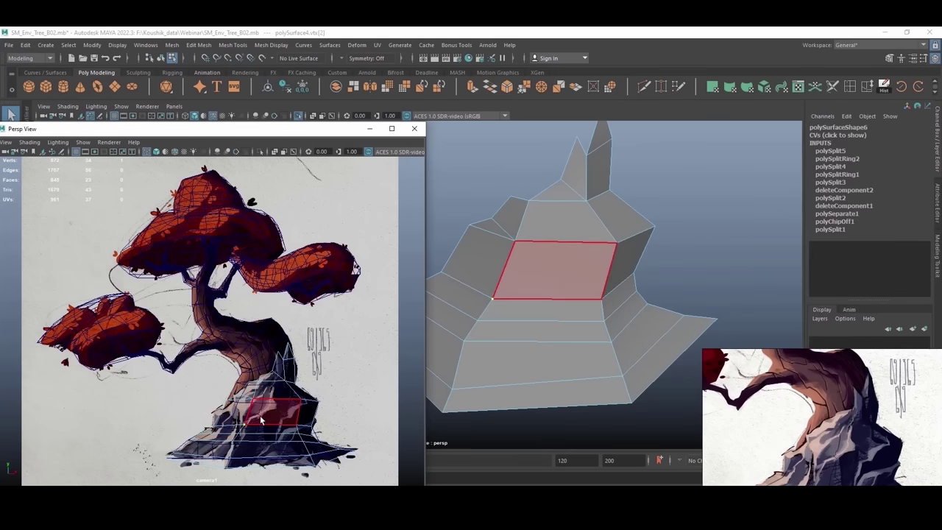
key("F11")
left_click(268, 409)
left_click(245, 425)
left_click(270, 410)
left_click(271, 399)
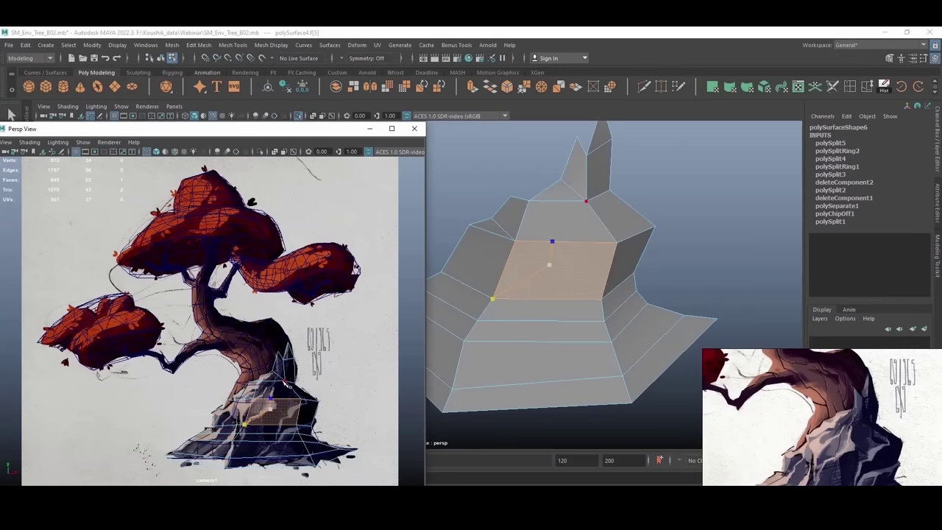
key("Return")
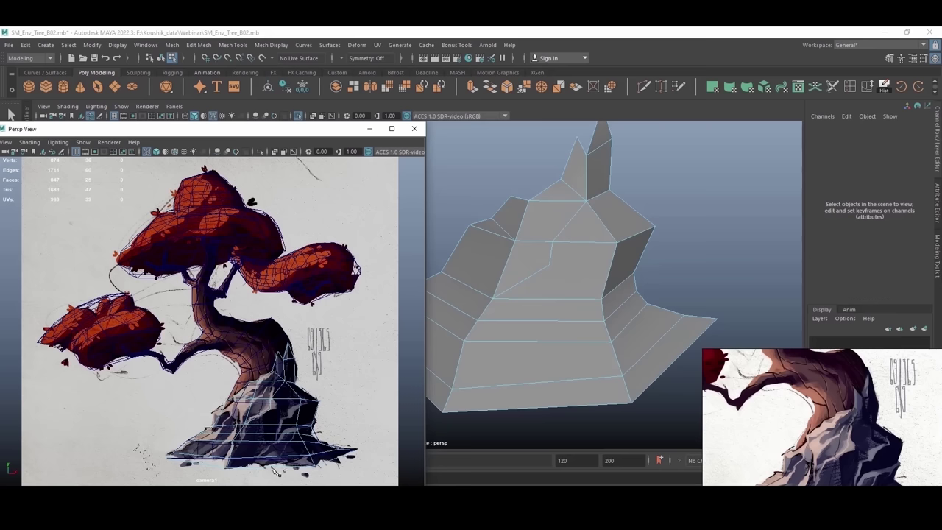
Step: Cut crack lines on the rock's lower front and side faces following the creases in the painting
left_click(257, 460)
left_click(234, 426)
left_click(226, 439)
left_click(205, 457)
left_click(195, 463)
right_click(210, 466)
left_click(474, 358)
middle_click_drag(546, 330, 624, 313, "alt")
left_click(214, 452)
left_click_drag(518, 337, 490, 354, "alt")
Step: Cut two parallel edge lines flanking the side crack, meeting at its upper end vertex
left_click(645, 87)
left_click_drag(564, 353, 595, 354, "alt")
left_click(488, 374)
left_click(530, 362)
left_click(602, 318)
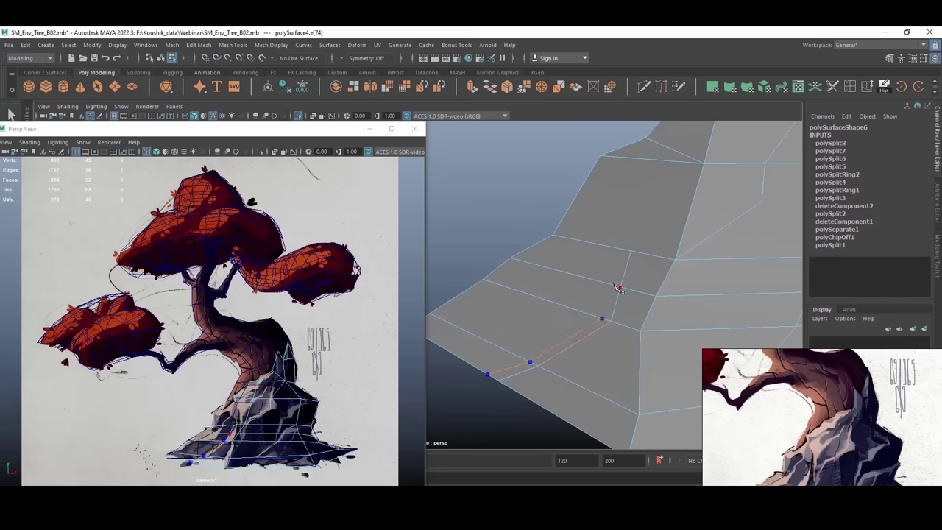
left_click(612, 282)
left_click(626, 250)
left_click(628, 288)
left_click(623, 325)
left_click(551, 372)
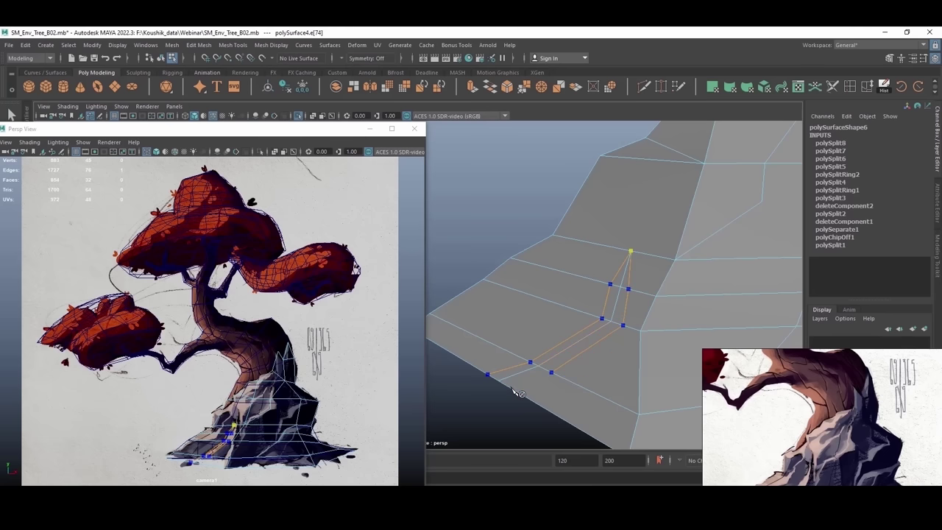
key("Return")
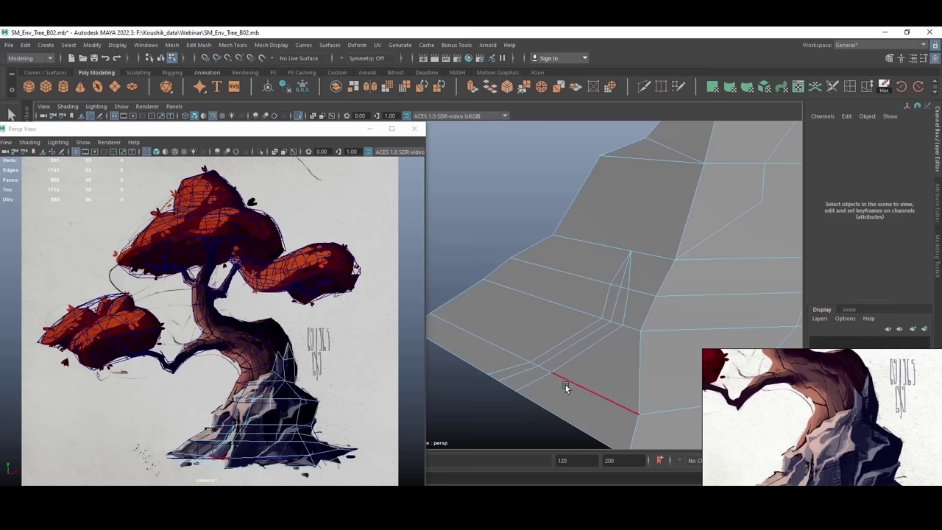
Step: Select the crack's lower edges and move them inward to start a groove in the rock's side
middle_click_drag(560, 386, 558, 384, "alt")
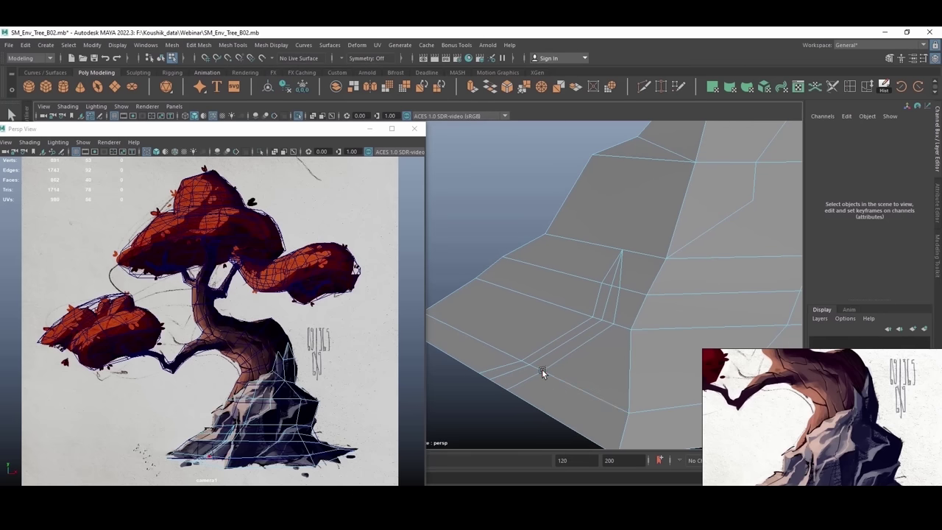
left_click(495, 368)
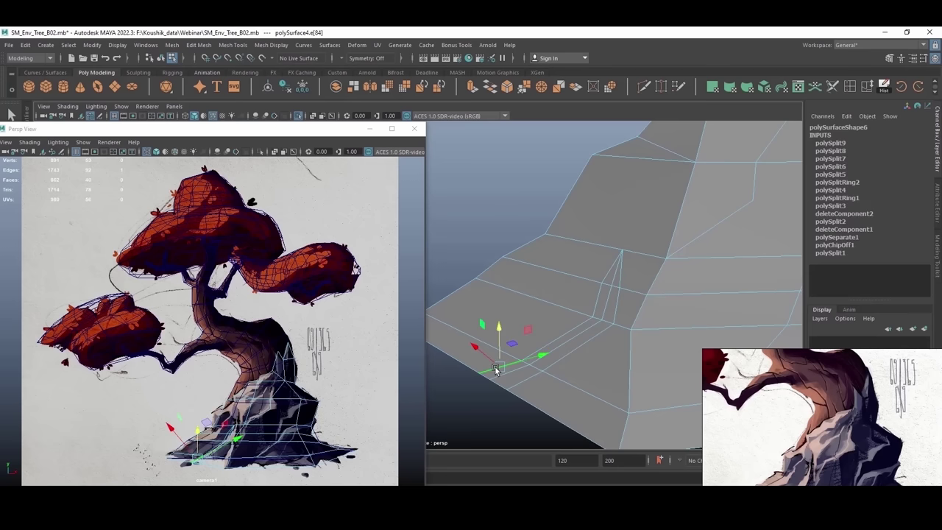
left_click(557, 341, "shift")
left_click_drag(557, 344, 471, 354, "alt")
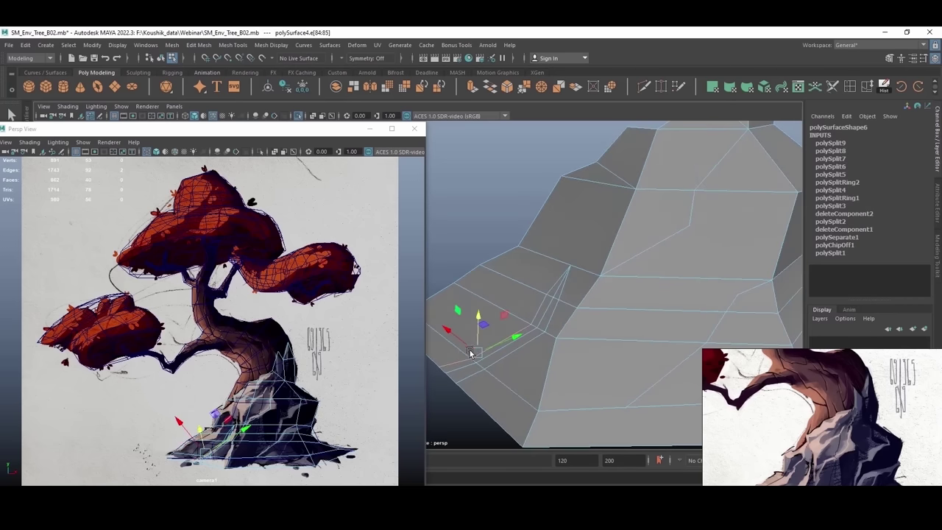
mouse_move(281, 131)
left_mouse_down()
mouse_move(299, 145)
mouse_move(341, 151)
mouse_move(297, 131)
left_mouse_up()
double_click(10, 170)
left_click_drag(478, 353, 513, 353)
Step: Move the individual vertices along the side crack to shape its groove against the reference
key("F9")
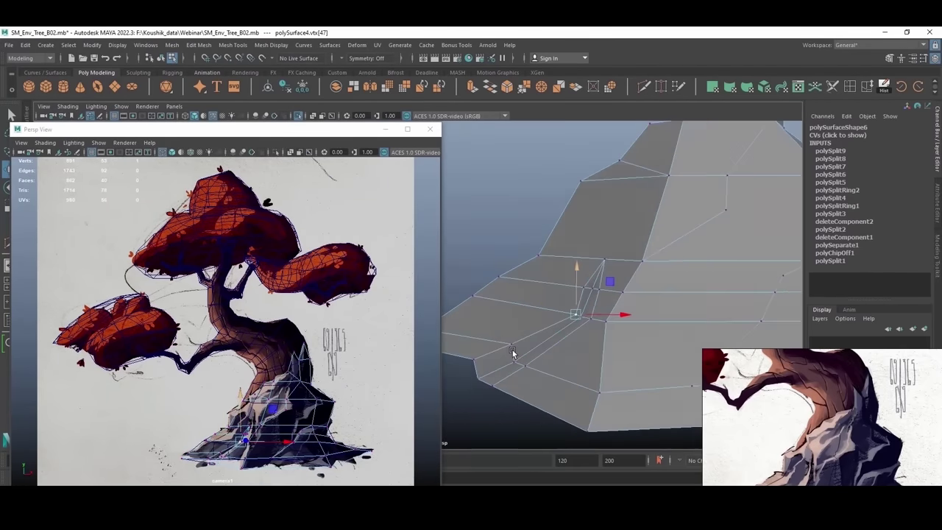
scroll(513, 353, "up", 3)
left_click(551, 336)
left_click_drag(361, 130, 366, 66)
left_click_drag(550, 339, 547, 353)
left_click(481, 364)
left_click_drag(480, 366, 637, 296)
left_click(544, 359)
left_click(567, 335)
scroll(622, 322, "up", 3)
left_click(637, 308)
left_click(637, 295)
Step: Cut edges from the groove's upper tip through the centre of the face above to its two upper corners
key("ctrl+shift+x")
left_click(611, 317)
left_click(631, 267)
left_click(591, 201)
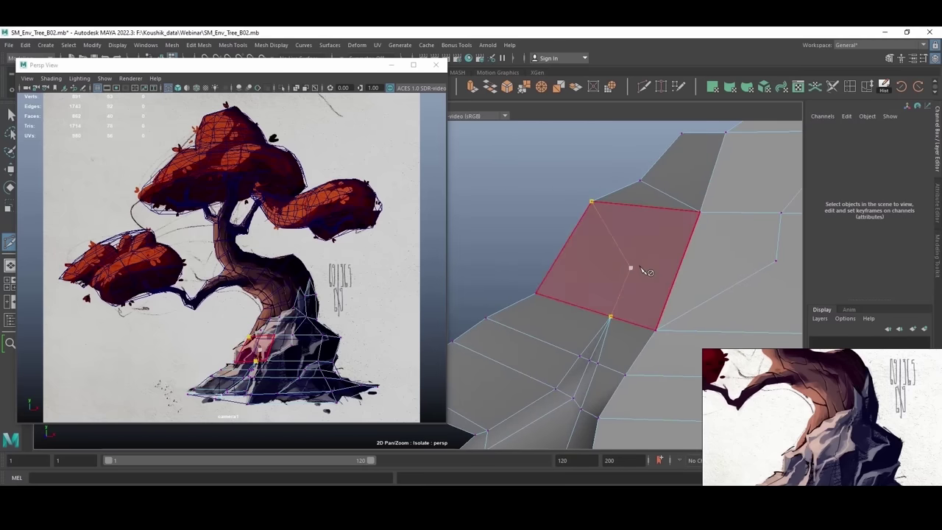
left_click(700, 212)
key("w")
left_click_drag(639, 263, 654, 114, "alt")
Step: Adjust the vertex at the new face split and cut another edge beside the groove
key("ctrl+shift+x")
key("w")
left_click(624, 312)
left_click_drag(633, 309, 598, 231, "alt")
left_click(484, 281)
left_click(644, 86)
left_click(568, 269)
left_click(557, 321)
right_click(557, 321)
Step: Add short connecting cuts between neighbouring vertices on the rock's front faces
left_click_drag(558, 321, 598, 309, "alt")
left_click(629, 245)
left_click_drag(630, 245, 591, 282, "alt")
left_click(646, 225)
left_click(661, 225)
right_click(660, 225)
key("w")
left_click_drag(644, 199, 606, 275, "alt")
key("ctrl+shift+x")
left_click(610, 268)
left_click(674, 263)
right_click(675, 263)
Step: Cut one more edge across the adjoining front face to continue the rock's crease pattern
left_click_drag(675, 263, 673, 239, "alt")
key("q")
left_click(644, 86)
left_click(580, 204)
left_click(630, 224)
right_click(630, 224)
left_click_drag(613, 239, 598, 259, "alt")
Step: Reposition the vertex along the front crease to sharpen the rock's facet
left_click(650, 245)
key("w")
left_click(649, 245)
right_click_drag(650, 250, 684, 294, "alt")
left_click_drag(721, 228, 713, 219)
middle_click_drag(658, 353, 648, 169, "alt")
Step: Select the diagonal crease edges on the rock's lower front and bevel them, adjusting the bevel width
left_click(510, 347)
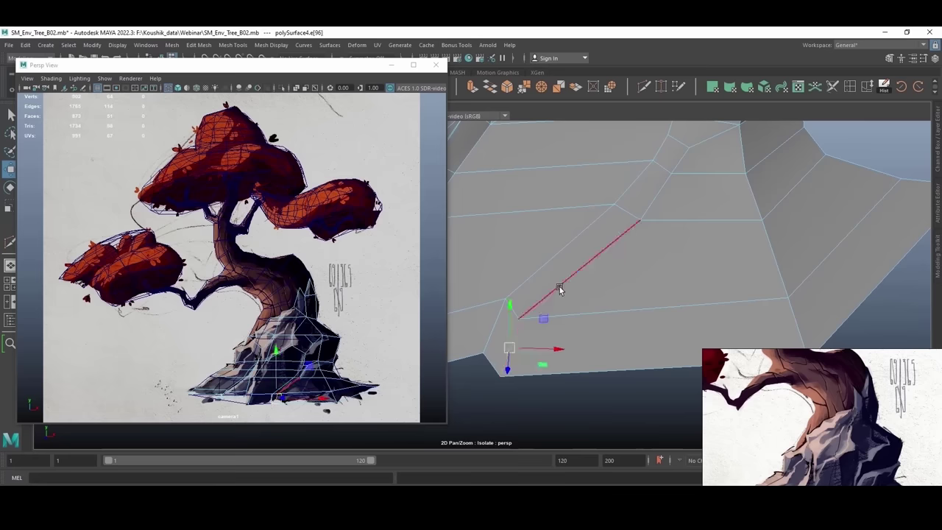
left_click_drag(559, 289, 636, 244, "alt")
key("ctrl+b")
left_click_drag(767, 179, 777, 178)
key("w")
Step: Clean up the topology around the bevelled crease by adding a cut and editing the vertices at its end
double_click(501, 386)
mouse_move(515, 379)
left_mouse_down("alt")
mouse_move(578, 357)
mouse_move(658, 301)
mouse_move(560, 292)
mouse_move(658, 267)
mouse_move(619, 293)
mouse_move(633, 232)
mouse_move(717, 286)
mouse_move(620, 278)
mouse_move(602, 305)
left_mouse_up("alt")
left_click(633, 231)
key("ctrl+shift+x")
key("w")
left_click(603, 300)
key("Tab")
right_click_drag(604, 300, 599, 296, "shift")
left_click_drag(599, 297, 592, 298)
mouse_move(593, 298)
left_mouse_down("alt")
mouse_move(596, 314)
mouse_move(564, 326)
mouse_move(572, 276)
mouse_move(507, 223)
mouse_move(602, 275)
mouse_move(553, 299)
mouse_move(513, 295)
mouse_move(593, 331)
mouse_move(571, 273)
left_mouse_up("alt")
Step: Select the crease edges running up the rock's front face and bevel them
key("w")
left_click(513, 295)
right_click_drag(572, 273, 572, 246)
left_click(574, 274)
left_click_drag(574, 274, 551, 295, "alt")
double_click(501, 310, "shift")
key("ctrl+b")
key("w")
left_click(574, 263)
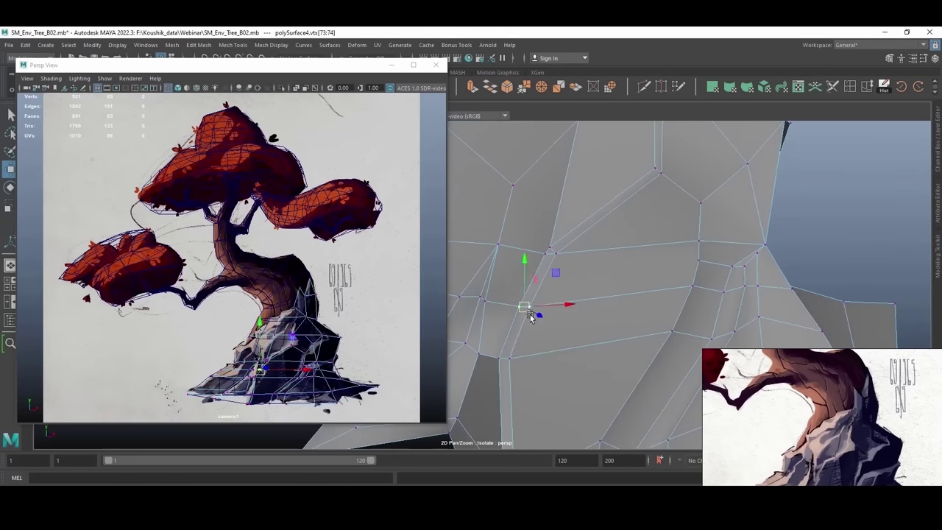
Step: Reposition the paired vertices along the bevelled front crease to shape its narrow strip
key("h")
key("h")
key("h")
key("h")
left_click_drag(534, 357, 567, 360)
key("h")
key("h")
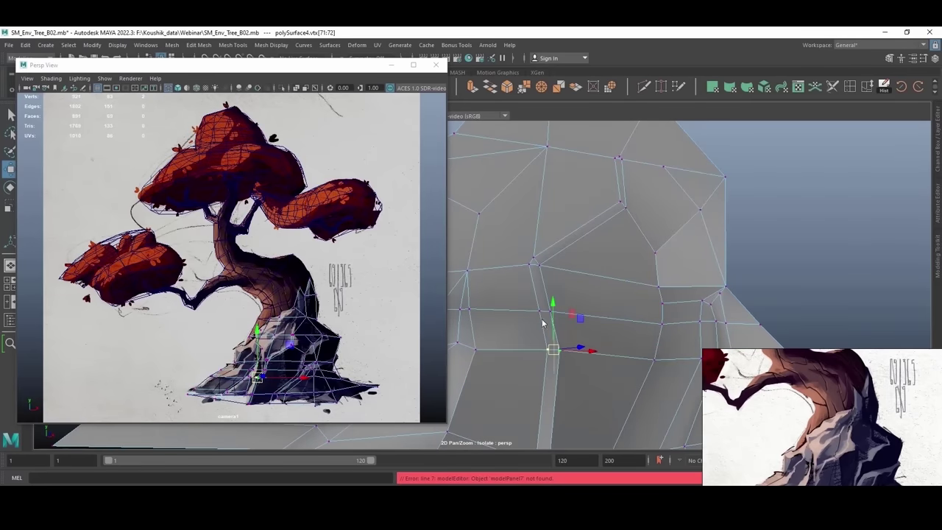
Step: Weld the closely spaced vertices at the corner where the bevelled crease changes direction
middle_click_drag(547, 191, 535, 303, "alt")
scroll(534, 303, "up", 5)
key("F9")
left_click(568, 304)
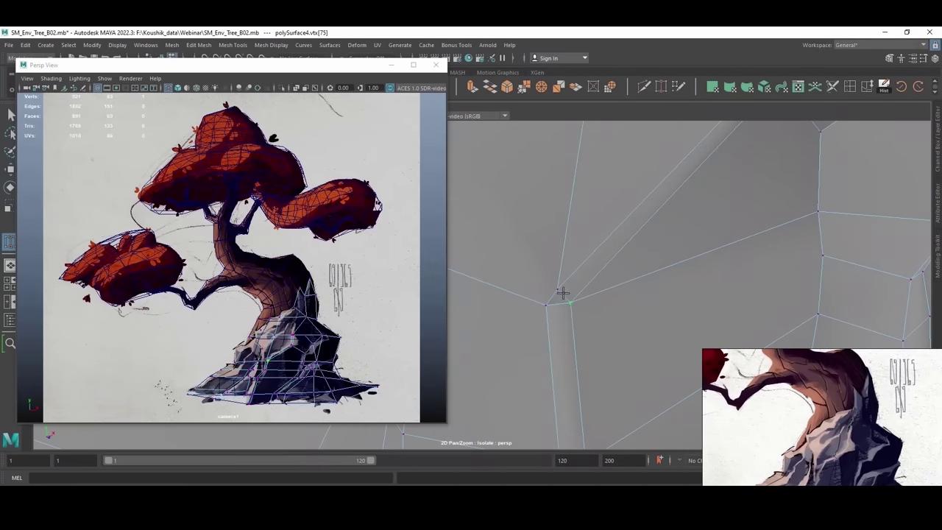
left_click_drag(541, 303, 544, 298)
scroll(720, 208, "down", 1)
middle_click_drag(720, 208, 643, 295, "alt")
left_click_drag(604, 259, 604, 297)
scroll(601, 264, "down", 4)
Step: Adjust the edges beside the bevelled crease and reposition the vertex on the neighbouring slope
key("w")
scroll(601, 265, "down", 3)
scroll(545, 302, "up", 2)
left_click(524, 326)
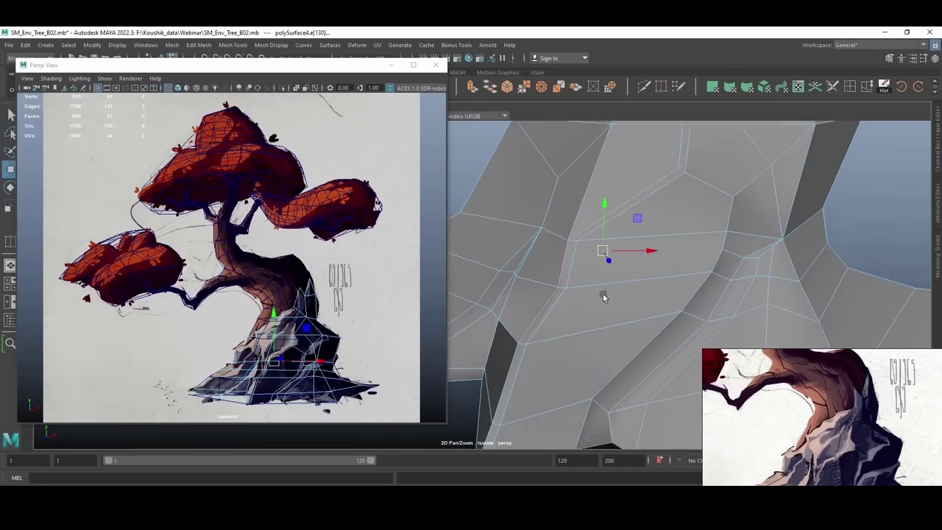
middle_click_drag(604, 297, 640, 213, "alt")
left_click(526, 324, "shift")
left_click_drag(526, 324, 556, 353, "alt")
left_click_drag(578, 320, 613, 321, "alt")
left_click(644, 237)
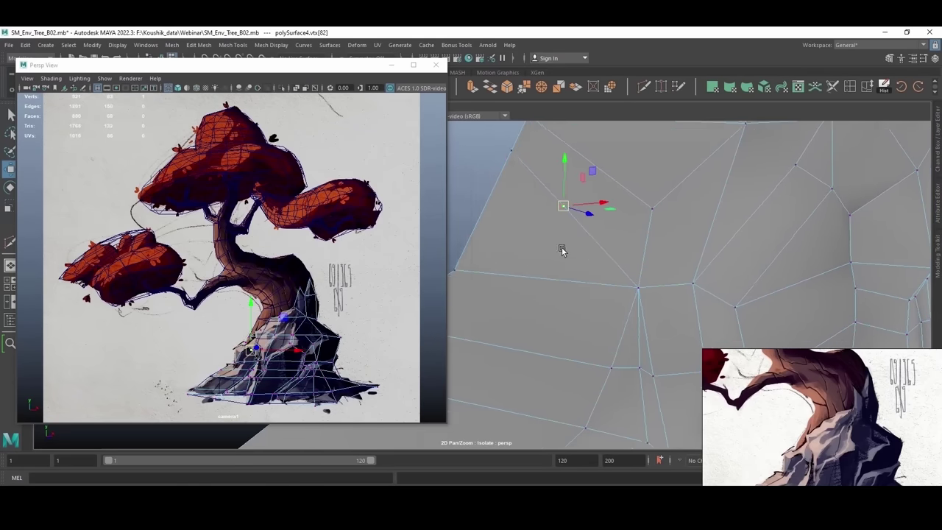
Step: Cut a diagonal edge between the slope's inner vertices and spin the adjacent edge to redirect the facets
left_click_drag(562, 251, 585, 237, "alt")
left_click(517, 228)
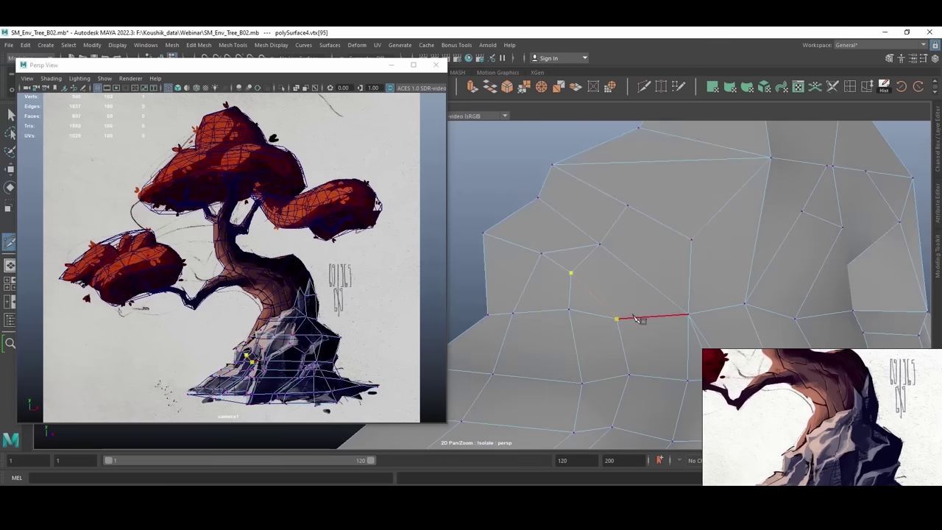
right_click(639, 318)
left_click_drag(639, 318, 635, 330, "alt")
left_click(610, 333)
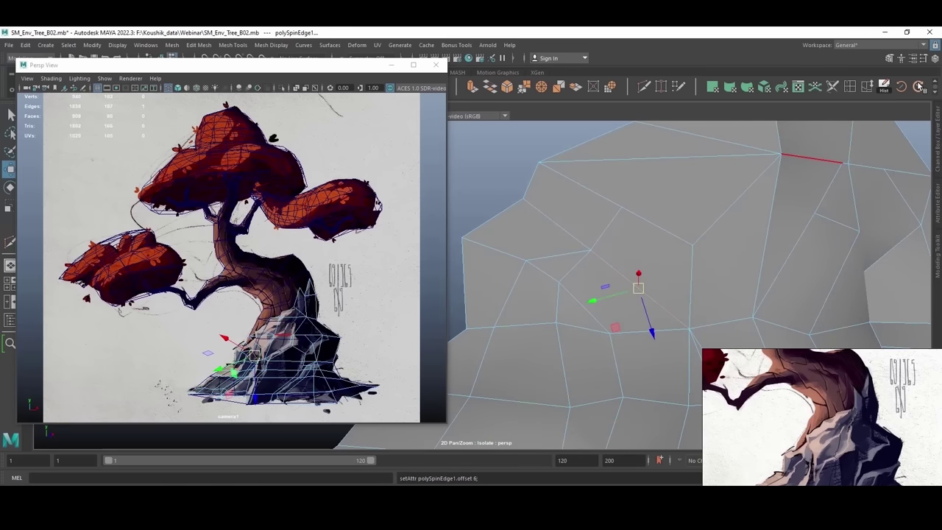
Step: Extend the edge flow across the upper slope and reposition its vertices to define angular facets
left_click_drag(594, 254, 648, 273, "alt")
left_click_drag(661, 206, 648, 247)
left_click(565, 252)
left_click_drag(648, 250, 614, 232, "alt")
left_click(535, 237)
left_click_drag(616, 221, 508, 259)
Step: Cut another edge through the adjoining slope faces and delete the redundant edge beside it
key("y")
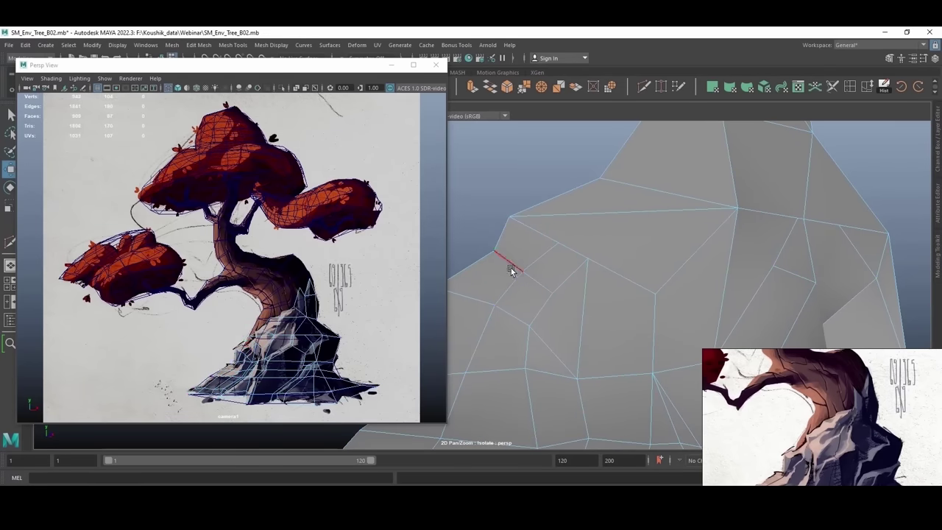
scroll(570, 303, "up", 1)
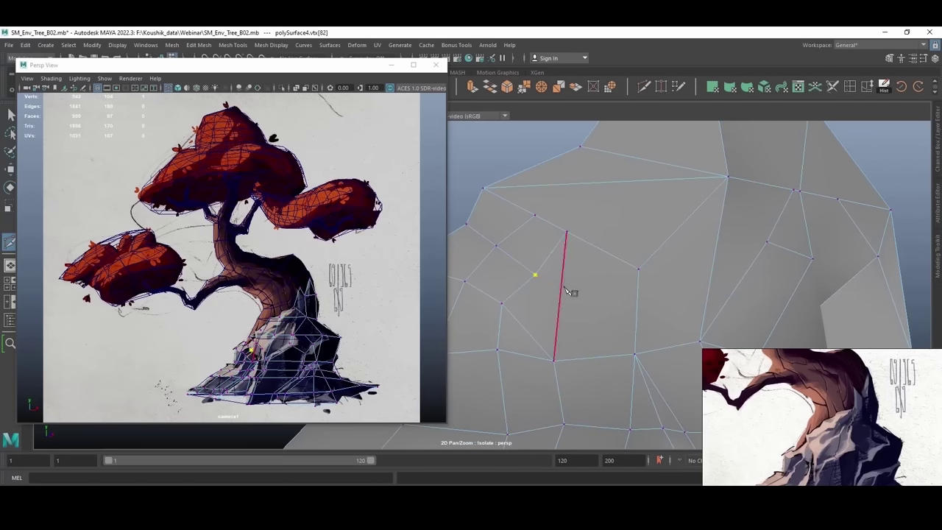
left_click(637, 310)
left_click_drag(638, 313, 678, 257, "alt")
mouse_move(599, 286)
left_mouse_down("alt")
mouse_move(610, 240)
mouse_move(620, 309)
mouse_move(608, 282)
left_mouse_up("alt")
key("Delete")
Step: Cut new edges across the rock's upper ledge and reposition the vertices along its rim
left_click(644, 86)
left_click(539, 262)
left_click_drag(685, 244, 541, 333, "alt")
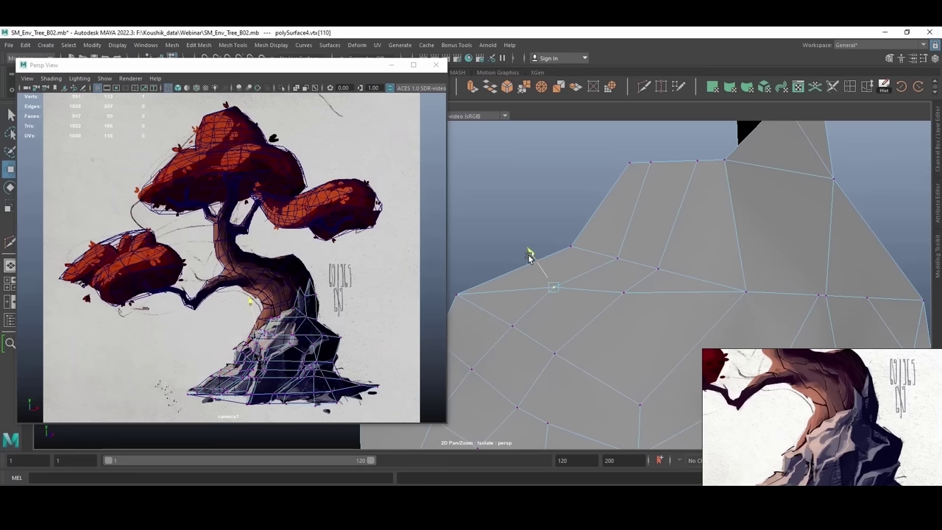
left_click(645, 277)
left_click(638, 274)
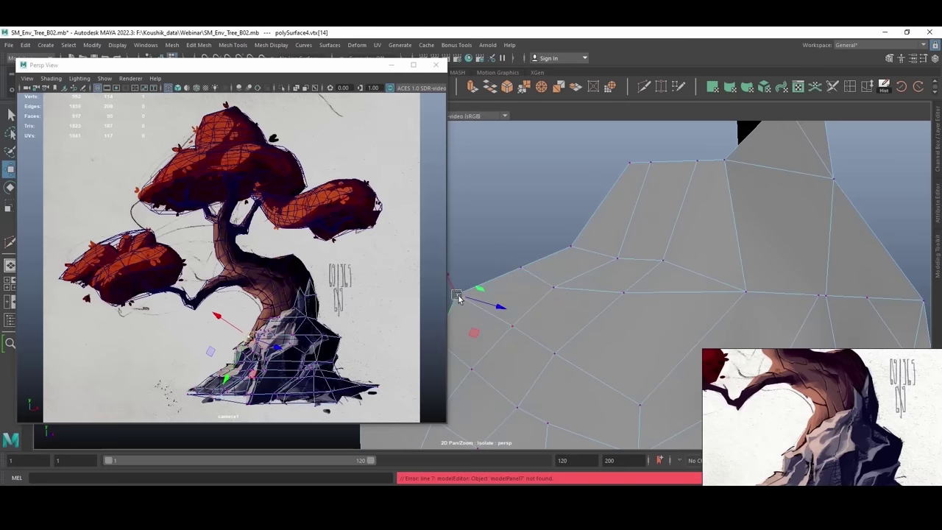
Step: Move the edge just below the upper ledge to reshape the facet on the slope
left_click_drag(524, 271, 605, 270, "alt")
middle_click_drag(629, 281, 603, 260, "alt")
scroll(603, 260, "up", 1)
key("F10")
left_click(590, 255)
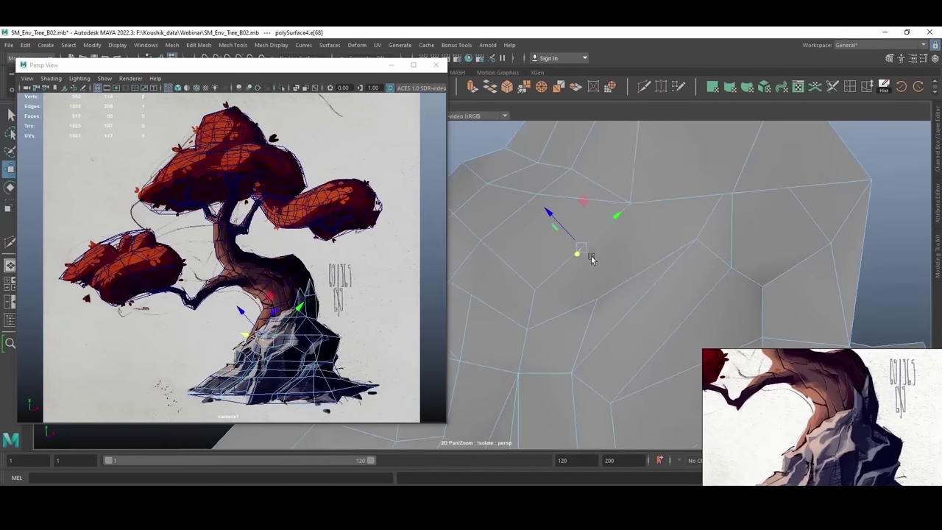
left_click_drag(543, 349, 542, 293, "alt")
left_click_drag(572, 215, 595, 236, "alt")
Step: Cut a connecting edge line across the faces below the ledge with the Multi-Cut tool
left_click(605, 216)
middle_click_drag(605, 216, 556, 354, "alt")
left_click(646, 286)
left_click_drag(648, 288, 603, 248, "alt")
left_click(711, 172)
key("Return")
Step: Reposition the vertices along the cuts below the ledge to refine the rock's planes
key("w")
left_click(576, 314)
left_click(578, 300)
key("w")
left_click(543, 320)
left_click_drag(604, 248, 641, 181, "alt")
scroll(550, 325, "up", 5)
left_click(495, 342)
left_click(641, 181)
Step: Select the vertices across the whole rock and bring up the vertex editing commands
scroll(602, 244, "down", 6)
right_click_drag(601, 244, 601, 209)
left_click_drag(640, 338, 452, 193)
scroll(627, 223, "up", 4)
right_click(627, 223, "shift")
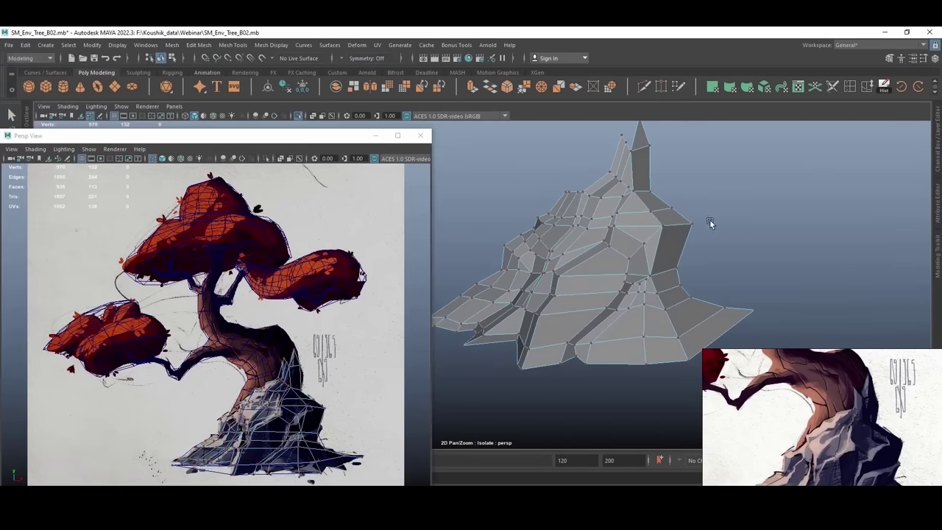
Step: Select the components along the rock's front creases and simplify the surrounding topology
left_click_drag(709, 219, 619, 283, "alt")
left_click(660, 268)
left_click(540, 283, "shift")
left_click(540, 309, "shift")
left_click_drag(581, 316, 576, 272, "alt")
scroll(576, 272, "up", 5)
scroll(575, 271, "down", 4)
left_click(540, 301)
left_click(633, 280)
Step: Select the whole rock mesh and examine its overall shape in isolation
mouse_move(633, 280)
left_mouse_down("alt")
mouse_move(575, 273)
mouse_move(608, 330)
mouse_move(631, 283)
left_mouse_up("alt")
scroll(575, 272, "up", 4)
left_click(608, 330)
key("ctrl+1")
middle_click_drag(632, 283, 619, 270, "alt")
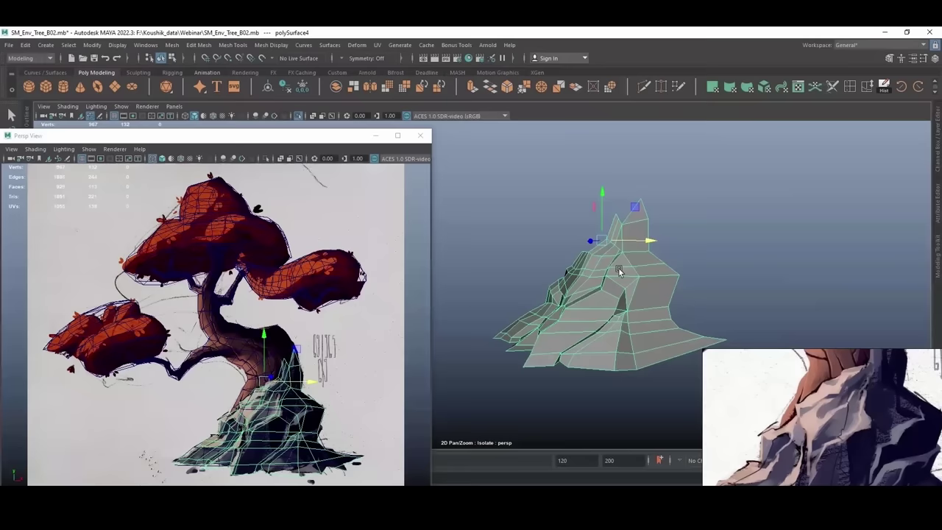
Step: Cut a new edge line from the rock's base up its front face and across the ledge above
left_click_drag(618, 271, 443, 335, "alt")
left_click(545, 324)
left_click_drag(544, 324, 493, 306, "alt")
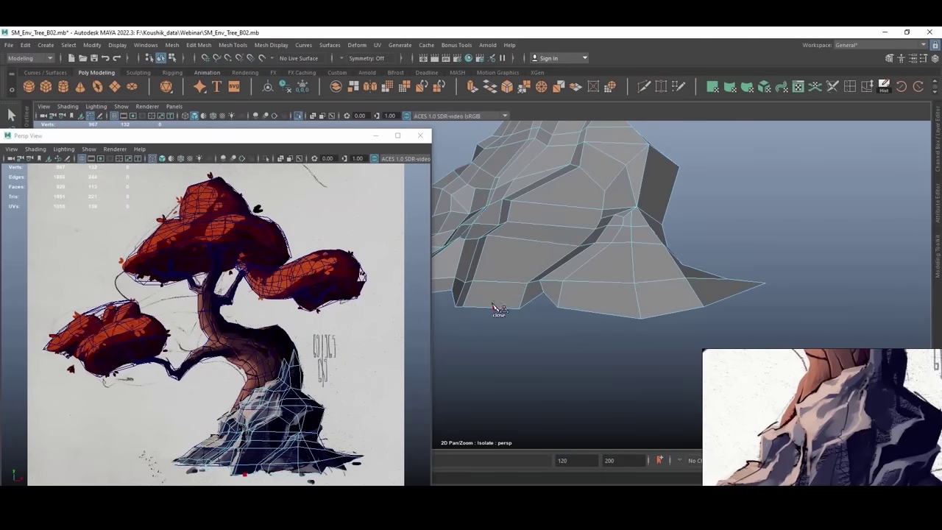
left_click(540, 234)
left_click_drag(540, 234, 515, 290, "alt")
right_click_drag(515, 290, 582, 298, "alt")
left_click(585, 299)
Step: Reposition the vertices of the new cut around the dark crevice under the front ledge
left_click_drag(584, 299, 608, 343, "alt")
key("q")
key("F9")
left_click(622, 229)
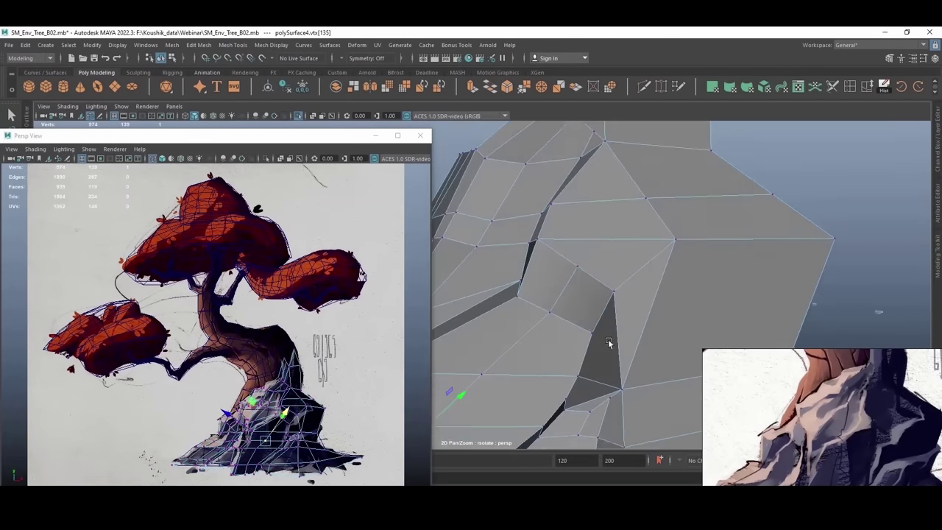
right_click_drag(608, 341, 644, 310, "alt")
left_click_drag(642, 273, 637, 296)
right_click_drag(636, 296, 581, 316, "alt")
middle_click_drag(889, 440, 860, 482)
Step: Cut an edge across the large face beside the crevice and adjust the vertex at its corner
left_click_drag(589, 310, 603, 355, "alt")
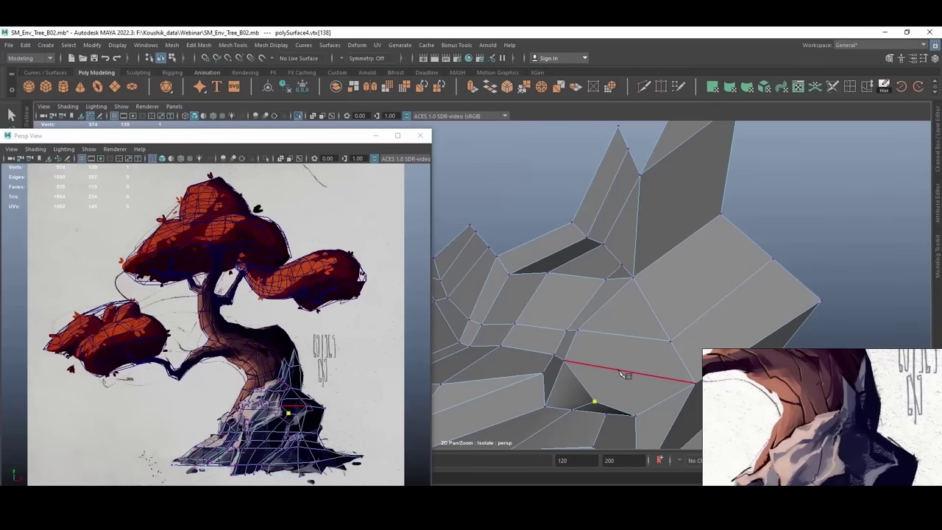
left_click_drag(667, 329, 617, 321, "alt")
left_click_drag(698, 257, 687, 266)
left_click_drag(687, 267, 622, 284, "alt")
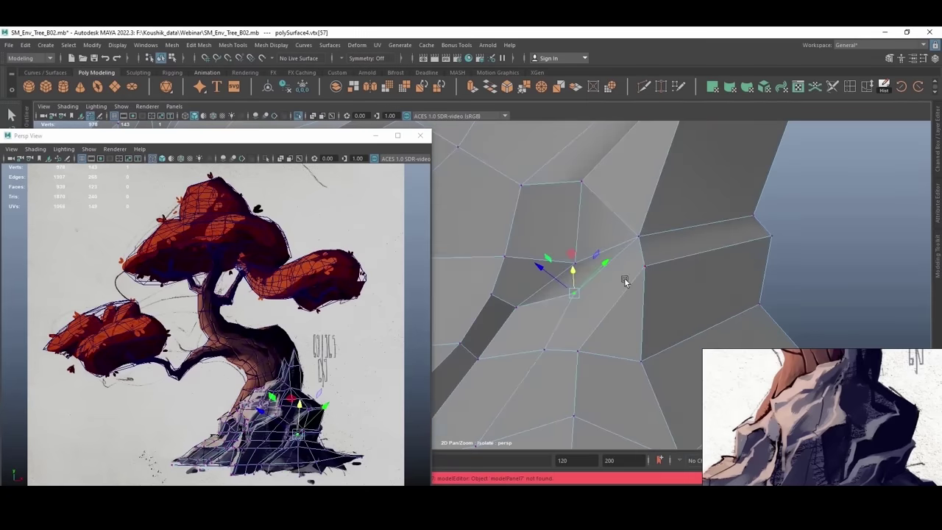
Step: Move the vertices of the narrow ledge beside the crevice to sharpen its overhang
left_click(635, 284)
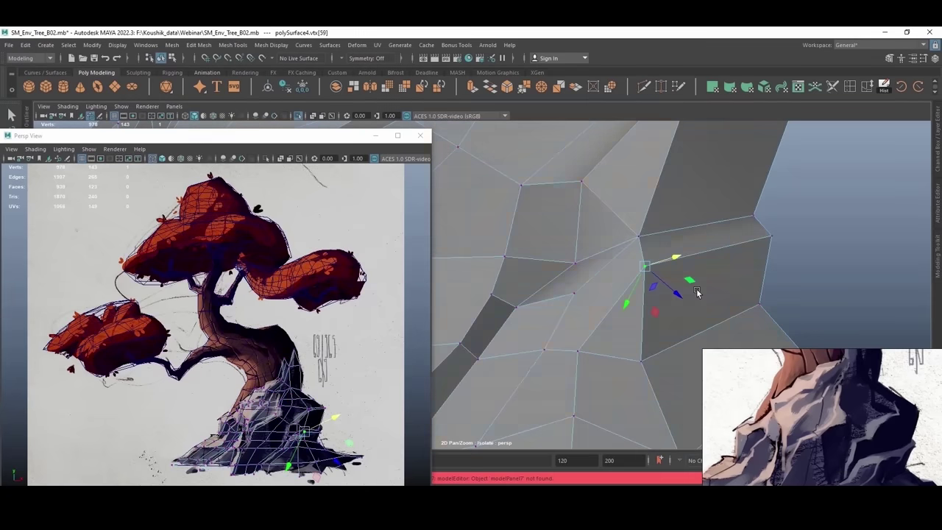
left_click_drag(725, 270, 733, 296)
left_click(711, 244)
left_click_drag(705, 220, 710, 248)
mouse_move(608, 318)
left_mouse_down("alt")
mouse_move(598, 300)
mouse_move(638, 343)
mouse_move(597, 299)
mouse_move(596, 321)
left_mouse_up("alt")
Step: Cut an additional edge through the faces below the crevice with the Multi-Cut tool
key("ctrl+shift+x")
left_click(574, 284)
left_click(638, 343)
left_click_drag(630, 377, 605, 358, "alt")
left_click_drag(626, 350, 585, 216)
Step: Refine the vertices around the lower end of the crevice to tidy its facets
left_click(558, 282)
left_click(529, 272)
left_click(562, 324)
left_click(565, 307)
Step: Select the vertex pair at the rock's protruding side corner and move it to reshape the silhouette
left_click_drag(618, 185, 618, 183)
left_click(566, 185)
left_click_drag(590, 155, 590, 152)
left_click_drag(613, 190, 666, 258)
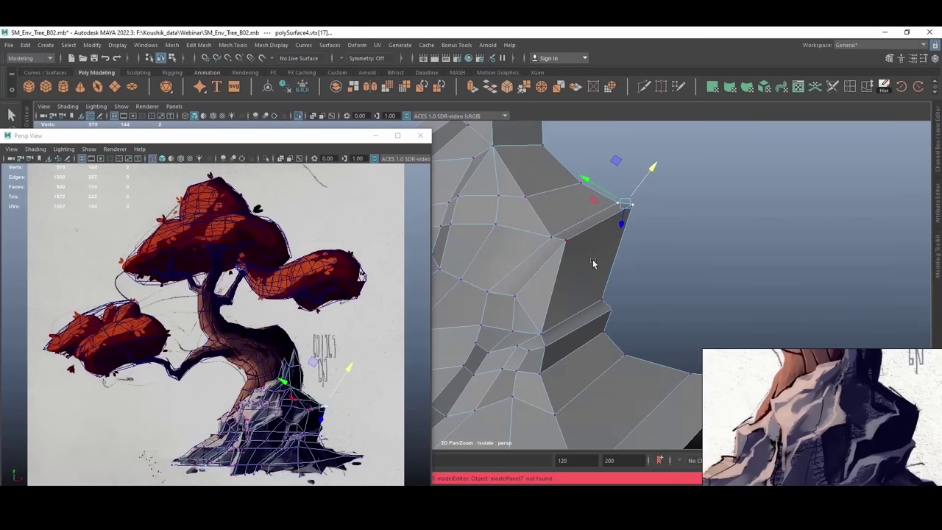
Step: Adjust the vertices around the rock's protruding side corner and save the scene
right_click_drag(593, 261, 525, 199, "alt")
left_click_drag(526, 199, 619, 221, "alt")
left_click_drag(700, 174, 446, 379)
right_click_drag(611, 270, 615, 294, "alt")
left_click(664, 293)
left_click_drag(615, 294, 551, 284, "alt")
left_click(500, 293)
key("ctrl+s")
Step: Reposition the vertices on the ledge and slope below the protruding corner
right_click_drag(552, 284, 564, 232, "alt")
left_click(564, 232)
left_click_drag(564, 232, 545, 258, "alt")
left_click_drag(545, 258, 570, 234)
left_click_drag(571, 234, 548, 279)
left_click(516, 253)
right_click_drag(549, 278, 654, 282, "alt")
Step: Move the reference view window clear and adjust the vertices on the flared foot below the crevice
left_click_drag(250, 135, 259, 87)
left_click_drag(519, 286, 617, 305, "alt")
left_click(618, 303)
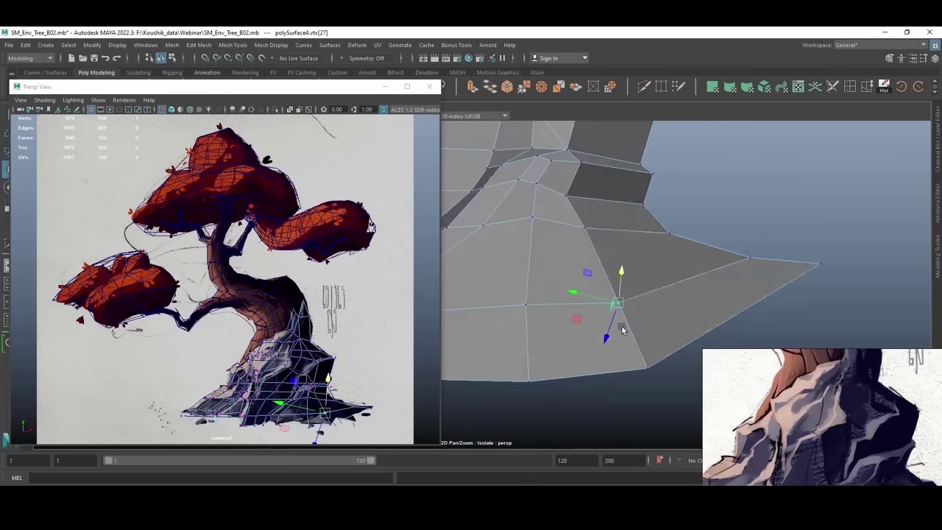
left_click(516, 307)
left_click_drag(551, 316, 582, 352, "alt")
left_click_drag(656, 325, 547, 344, "alt")
Step: Cut a new line of edges from the crevice's lower end down through the foot faces with the Multi-Cut tool
left_click(559, 300)
left_click(612, 207)
left_click(626, 221)
left_click(601, 184)
left_click(621, 274)
left_click(648, 324)
key("w")
Step: Move the newly cut vertices below the crevice to form a recessed facet
left_click_drag(538, 284, 559, 374)
left_click_drag(610, 322, 567, 356, "alt")
left_click(626, 305)
left_click(575, 261)
left_click_drag(585, 341, 598, 309, "alt")
left_click(593, 304)
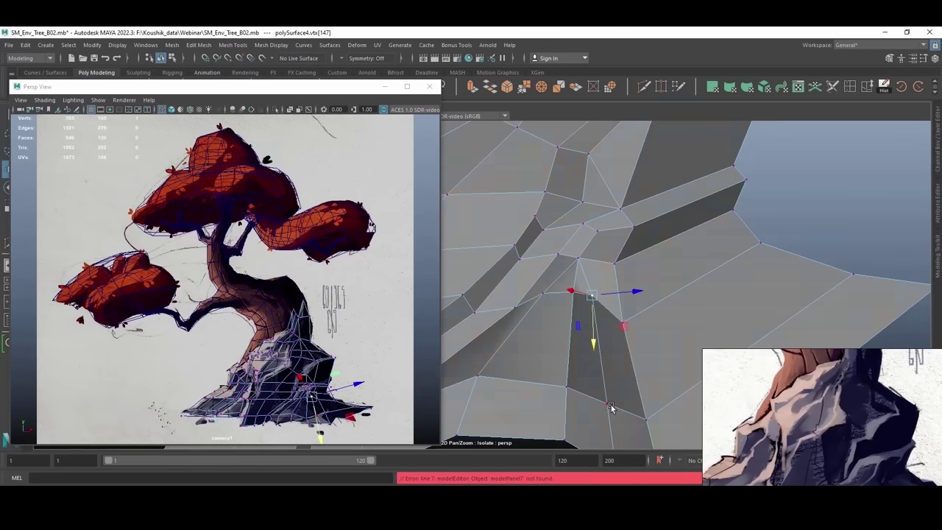
Step: Refine the lower vertices of the recessed facet at the rock's foot
left_click_drag(631, 422, 599, 359, "alt")
left_click_drag(600, 359, 591, 363)
left_click_drag(592, 363, 563, 340, "alt")
left_click(551, 312)
left_click_drag(539, 316, 635, 285)
Step: Raise the vertex pair at the outer end of the narrow ledge and adjust the vertex beneath it
key("F10")
left_click(552, 299)
scroll(635, 286, "up", 3)
key("F9")
left_click_drag(661, 218, 593, 277)
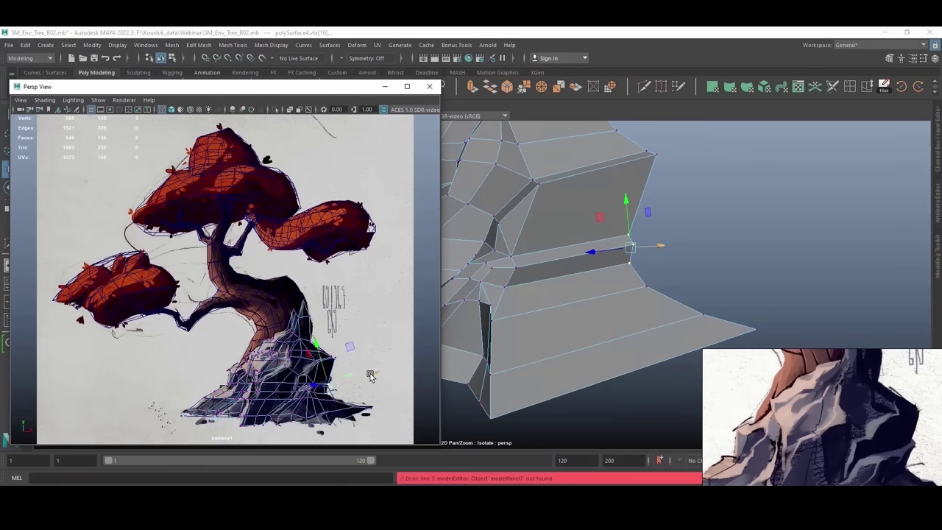
key("h")
key("h")
left_click_drag(628, 208, 639, 194)
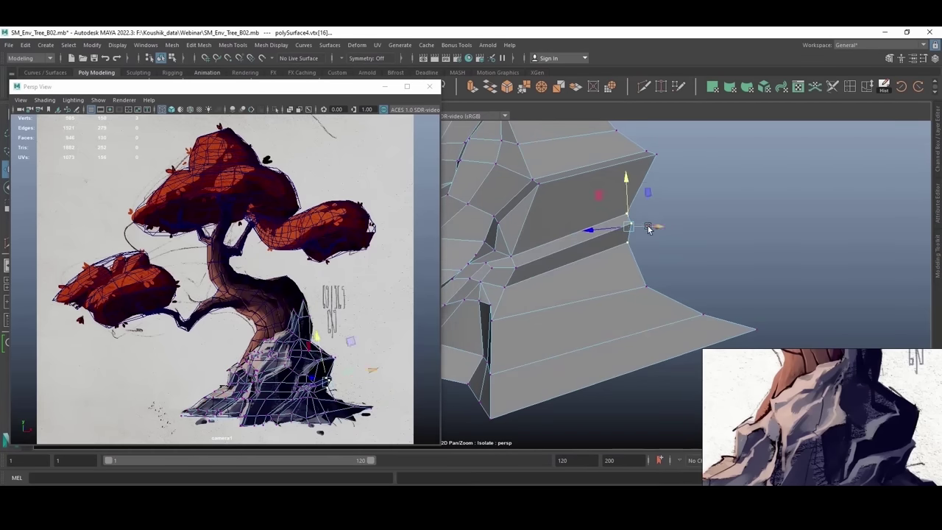
left_click(654, 298)
left_click_drag(655, 298, 657, 276, "alt")
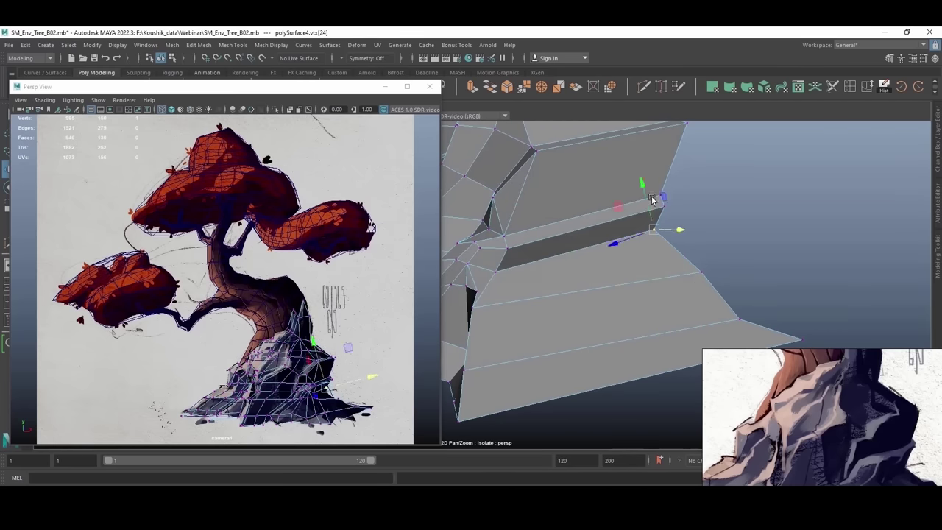
Step: Insert vertical edge loops through the broad faces on the rock's side, from the peak down to the foot
left_click_drag(663, 319, 524, 264, "alt")
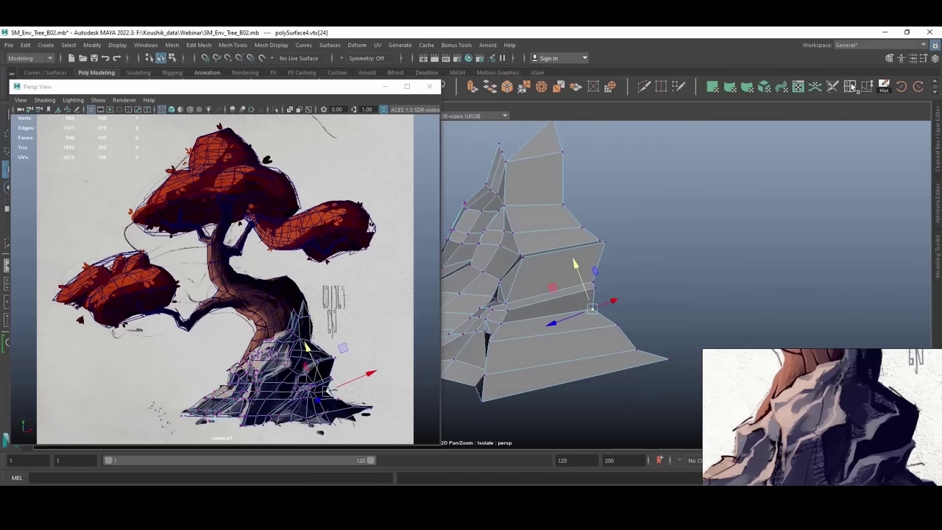
key("ctrl+z")
left_click(505, 124)
left_click(562, 108)
left_click(536, 322)
left_click_drag(564, 321, 579, 263, "alt")
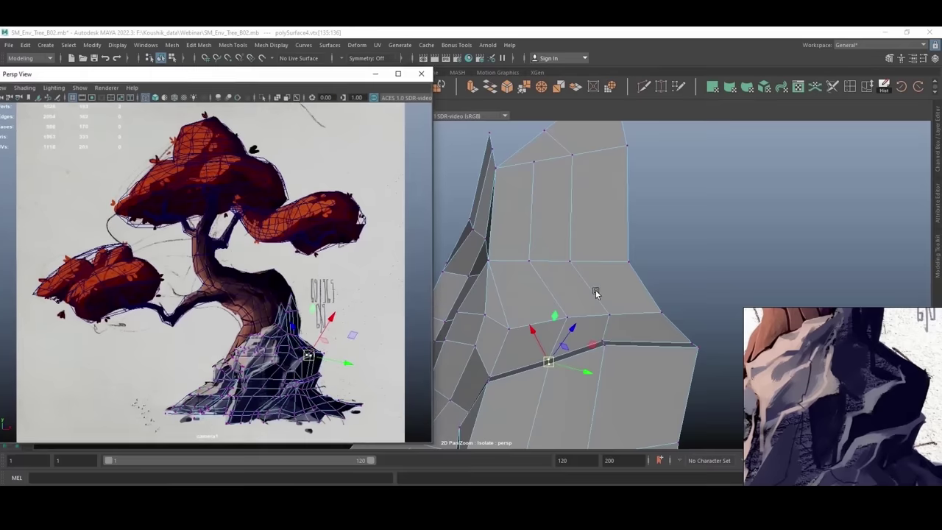
Step: Bevel the vertical edge loop on the rock's side with a fraction of 0.2 and one segment
left_click_drag(595, 292, 536, 309, "alt")
left_click(513, 349)
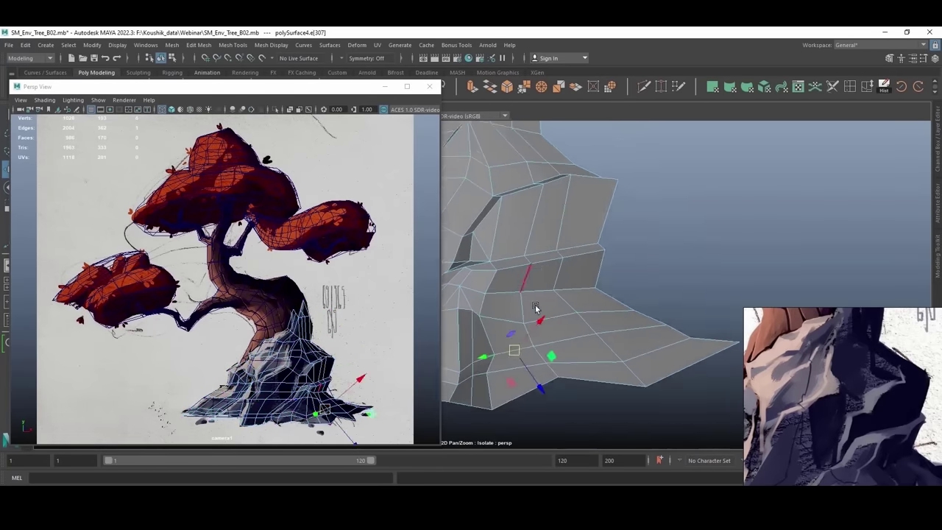
left_click(371, 373)
left_click(564, 361)
middle_click_drag(854, 412, 808, 382)
left_click_drag(545, 349, 585, 331, "alt")
key("ctrl+b")
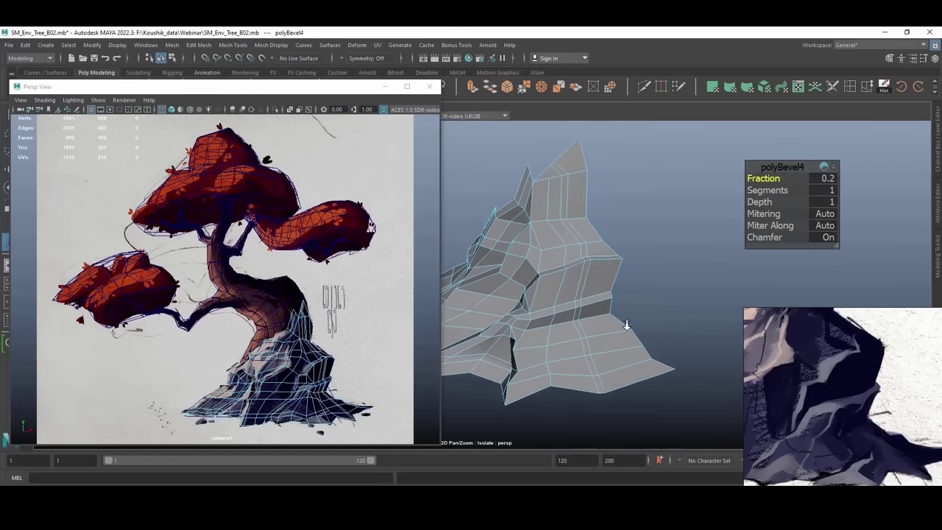
Step: Select the bevelled edges and clean up the strip running down to the rock's foot
left_click(590, 346)
scroll(594, 373, "up", 5)
scroll(553, 282, "down", 3)
middle_click_drag(553, 282, 524, 351, "alt")
double_click(524, 351)
left_click_drag(523, 351, 591, 228, "alt")
key("w")
key("w")
scroll(591, 229, "up", 3)
middle_click_drag(591, 229, 608, 320, "alt")
scroll(642, 247, "down", 3)
middle_click_drag(615, 434, 599, 343, "alt")
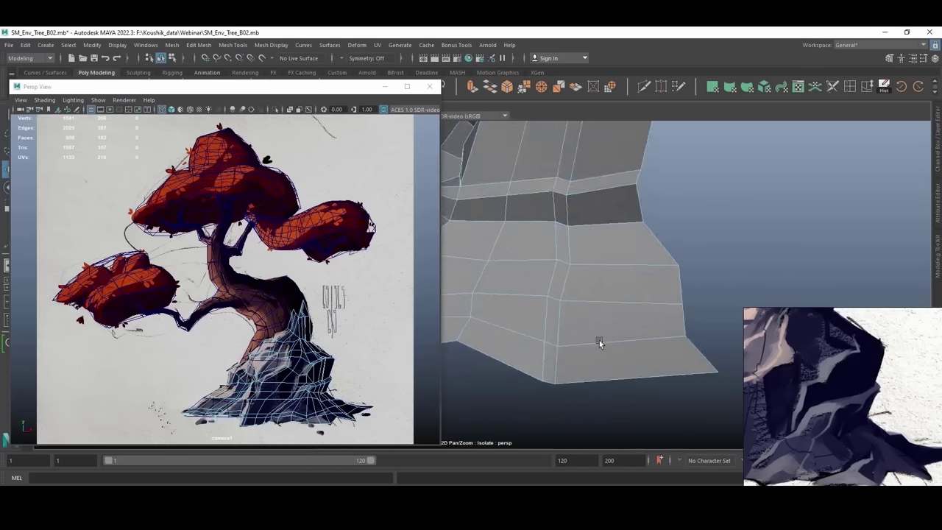
Step: Move the lowest vertices of the bevelled strip outward to widen it at the rock's foot
left_click(599, 343)
scroll(593, 353, "up", 4)
middle_click_drag(564, 427, 554, 297, "alt")
left_click_drag(554, 297, 543, 296)
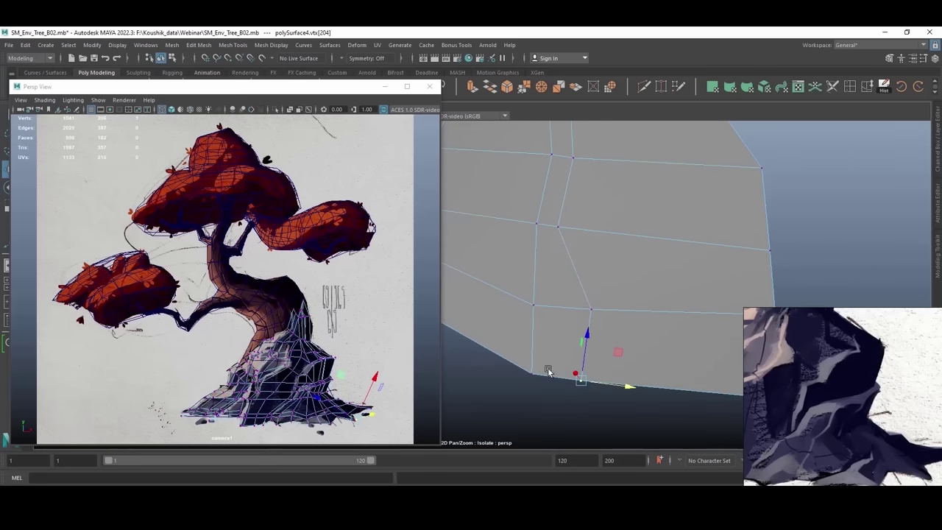
left_click(532, 373)
Step: Shift the vertices higher up the bevelled strip so that its width tapers irregularly
left_click_drag(537, 371, 594, 328, "alt")
left_click_drag(636, 315, 629, 315)
middle_click_drag(629, 315, 635, 391, "alt")
left_click(608, 333)
left_click_drag(573, 327, 569, 326)
left_click_drag(651, 254, 661, 255)
Step: Minimize the reference view and examine the edge flow around the front and opposite side of the rock's base
left_click_drag(661, 255, 508, 298, "alt")
scroll(582, 279, "down", 4)
left_click(385, 87)
mouse_move(426, 294)
left_mouse_down("alt")
mouse_move(434, 313)
mouse_move(444, 273)
mouse_move(441, 287)
left_mouse_up("alt")
left_click(204, 279)
middle_click_drag(817, 397, 898, 401)
mouse_move(408, 265)
left_mouse_down("alt")
mouse_move(448, 282)
mouse_move(423, 256)
left_mouse_up("alt")
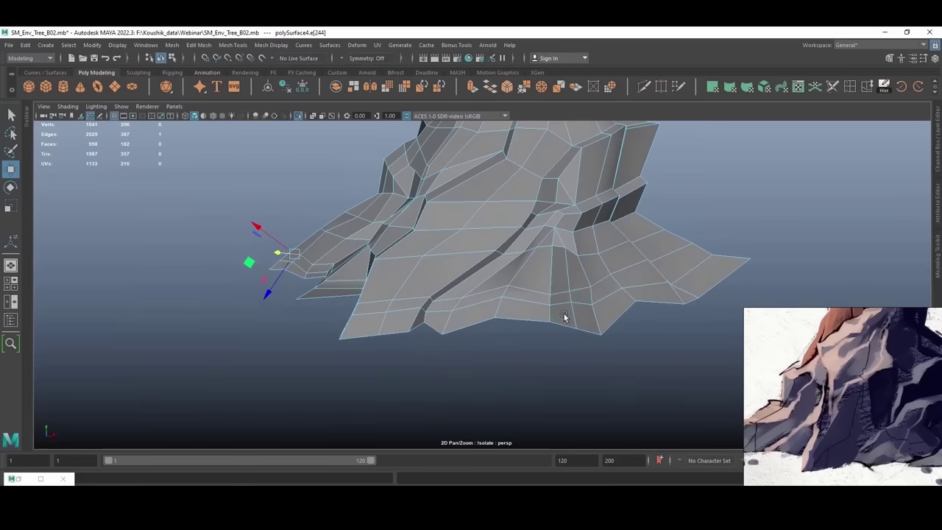
double_click(565, 316, "shift")
left_click_drag(564, 316, 600, 315, "alt")
key("w")
key("F8")
left_click(450, 294)
left_click_drag(449, 295, 412, 313, "alt")
right_click_drag(323, 335, 369, 340, "alt")
left_click_drag(369, 340, 412, 316, "alt")
Step: Restore the reference view and move the vertices at the tip of the rock's long sloping ledge
key("F9")
left_click(429, 311)
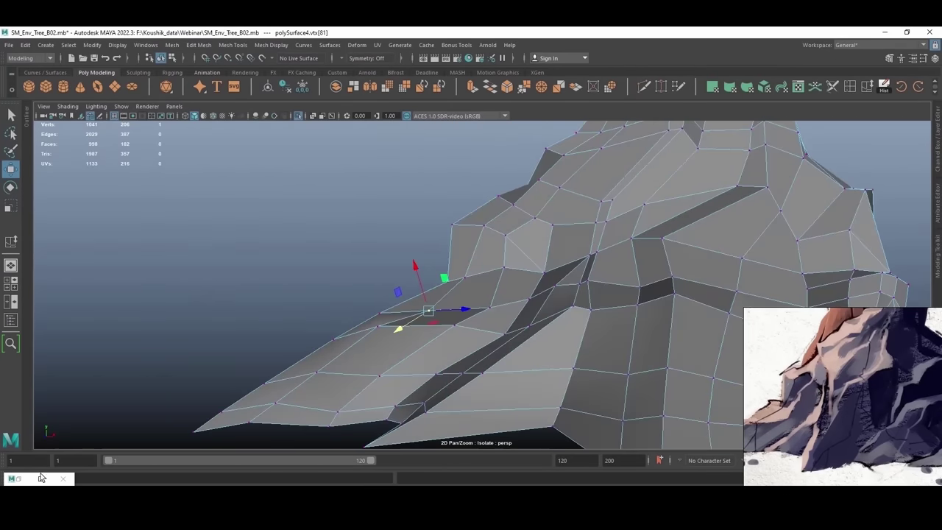
left_click(20, 479)
right_click_drag(515, 303, 567, 302, "alt")
left_click_drag(567, 303, 552, 273, "alt")
left_click(468, 303)
left_click_drag(471, 309, 518, 323, "alt")
left_click(487, 349)
mouse_move(521, 387)
left_mouse_down("alt")
mouse_move(518, 368)
mouse_move(515, 381)
left_mouse_up("alt")
left_click(481, 366)
left_click_drag(450, 362, 444, 360)
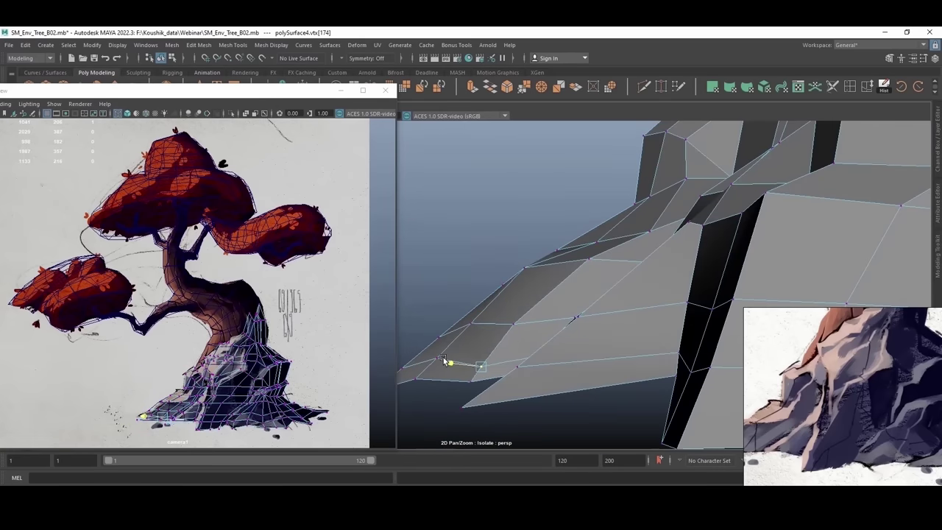
Step: Bevel the edge loop running along the long sloping ledge
left_click_drag(545, 291, 717, 278, "alt")
left_click_drag(582, 280, 656, 305, "alt")
left_click(551, 284)
left_click(183, 361)
left_click_drag(514, 359, 532, 352, "alt")
right_click_drag(532, 352, 532, 316)
double_click(532, 332)
key("ctrl+b")
Step: Select the edges around the bevelled strip near the slope's outer end and shift them to match the reference
left_click_drag(532, 332, 509, 283, "alt")
left_click_drag(558, 308, 584, 280, "alt")
left_click(523, 318)
left_click(568, 270, "shift")
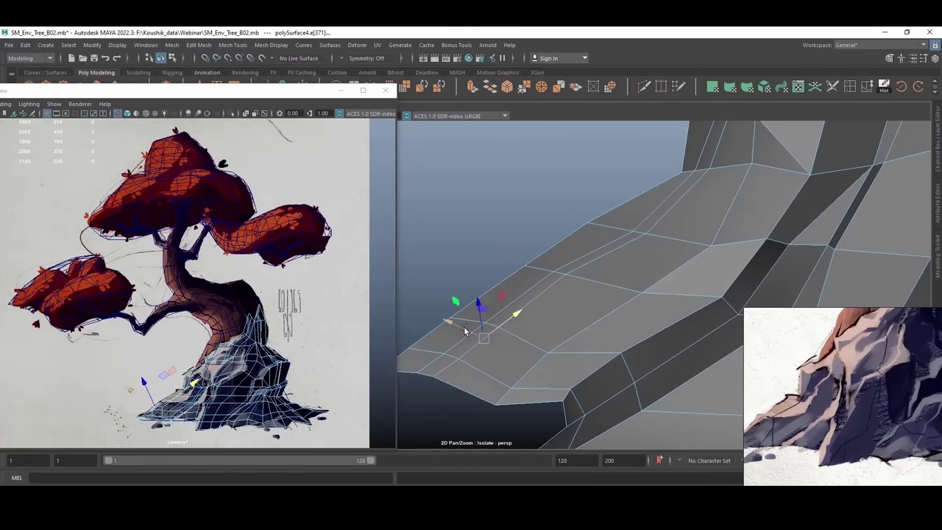
left_click_drag(221, 91, 284, 92)
right_click_drag(479, 334, 479, 334, "ctrl+shift")
left_click_drag(541, 336, 551, 337)
left_click_drag(550, 337, 563, 324, "alt")
left_click_drag(269, 410, 275, 410)
Step: Adjust individual vertices along the bevelled slope to fit the reference silhouette
left_click_drag(638, 295, 571, 301, "alt")
left_click(618, 242)
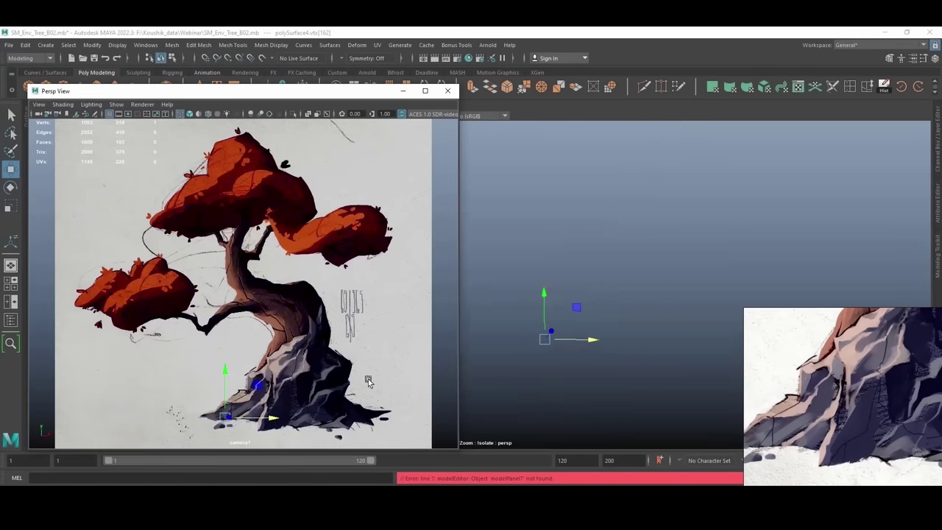
left_click(621, 242)
left_click_drag(622, 242, 728, 254, "alt")
left_click(569, 299)
scroll(588, 291, "down", 4)
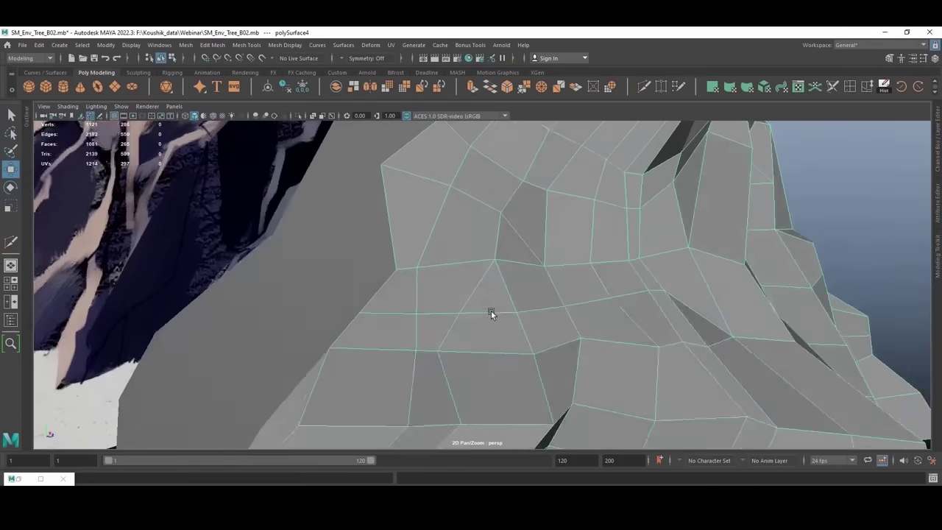
Step: Delete the redundant edge loop from the rock mesh and tidy the adjoining vertices
scroll(508, 298, "up", 3)
left_click(495, 273)
scroll(497, 273, "down", 3)
left_click_drag(497, 273, 563, 280, "alt")
key("w")
left_click(410, 264)
left_click_drag(547, 305, 576, 271, "alt")
double_click(573, 301)
key("ctrl+Delete")
left_click(591, 271)
left_click(581, 292)
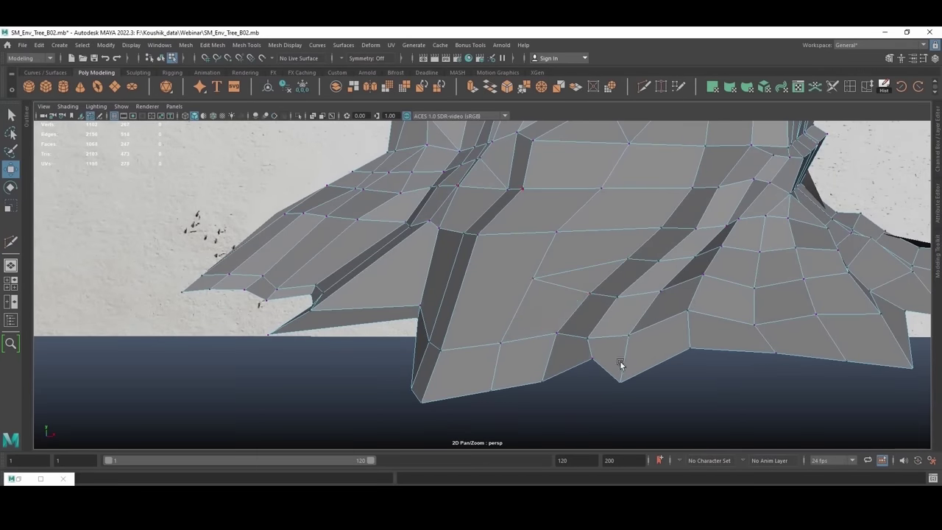
Step: Insert an edge loop through the rock's faces with the Insert Edge Loop tool and return to object mode
left_click_drag(475, 287, 551, 266, "alt")
key("F8")
scroll(464, 280, "down", 5)
left_click(479, 284)
scroll(630, 303, "up", 5)
left_click(635, 298)
double_click(545, 282)
right_click_drag(550, 266, 483, 274, "alt")
key("F8")
left_click_drag(482, 274, 508, 286, "alt")
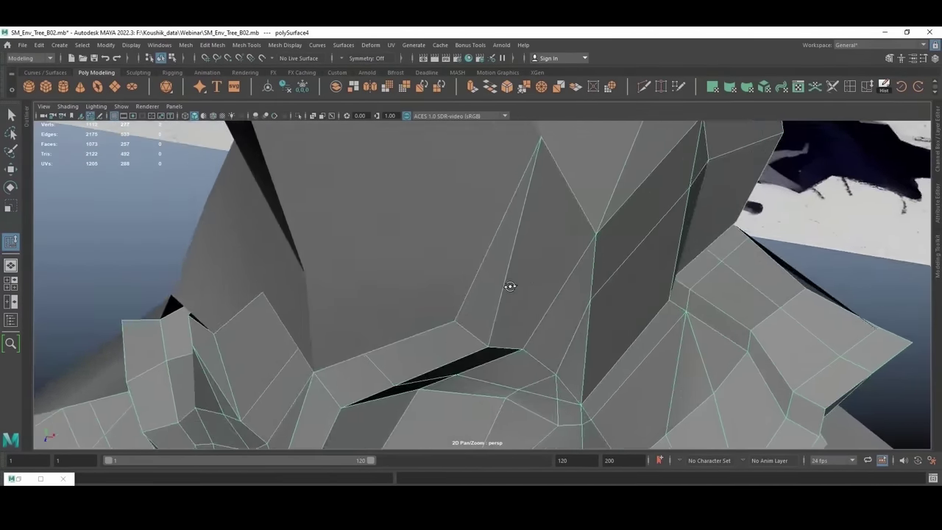
Step: Examine the rock base and trunk against the tree reference from several distances and angles
right_click_drag(509, 286, 455, 244, "alt")
left_click(454, 244)
right_click_drag(544, 230, 382, 265, "alt")
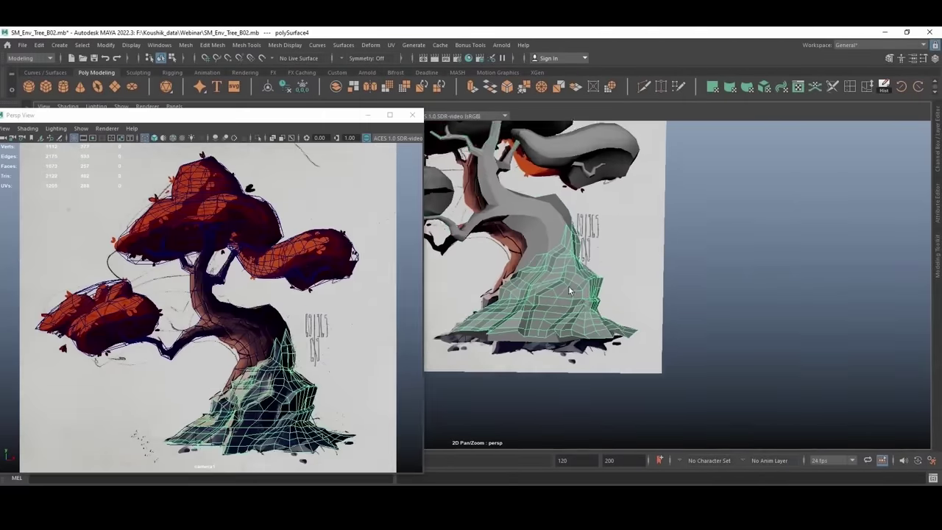
right_click_drag(569, 291, 612, 320, "alt")
left_click_drag(537, 280, 561, 315)
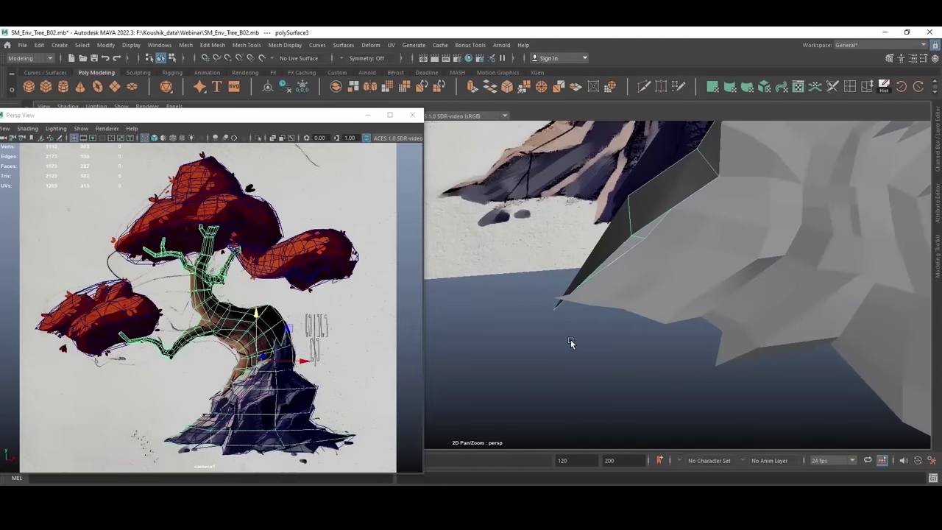
right_click_drag(642, 225, 520, 293, "alt")
left_click(520, 294)
Step: Move the floating reference camera view aside and select the rock and trunk meshes
left_click_drag(221, 115, 216, 143)
left_click(213, 116)
right_click_drag(567, 279, 660, 238, "alt")
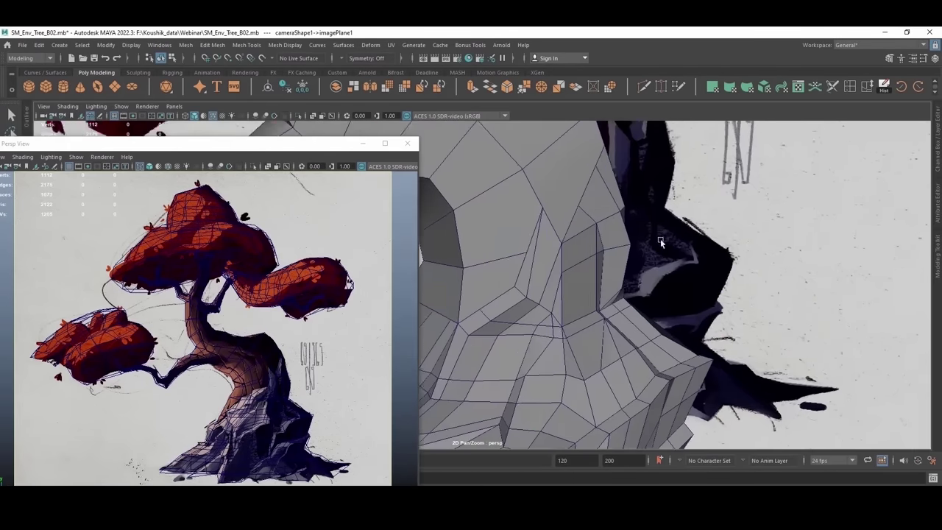
middle_click_drag(660, 239, 744, 276, "alt")
left_click(625, 270)
left_click_drag(615, 263, 580, 281, "alt")
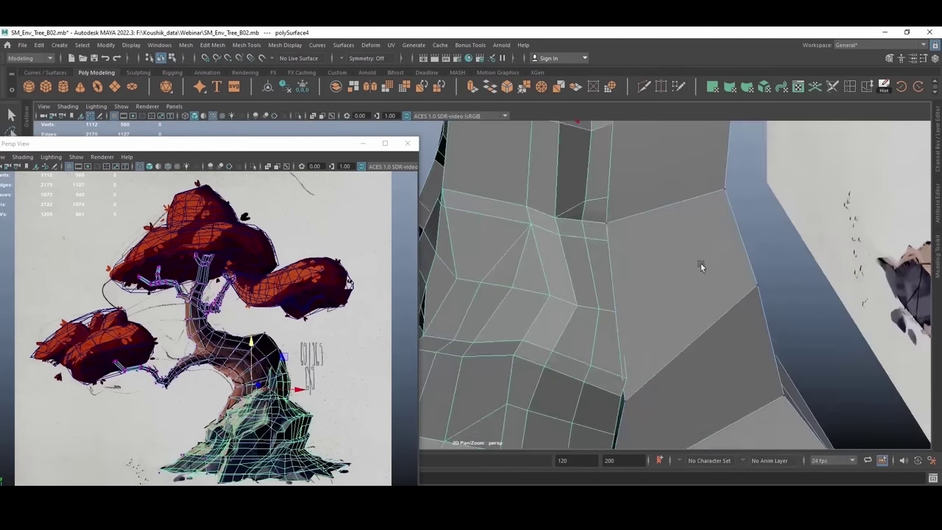
left_click_drag(701, 263, 570, 259, "alt")
Step: Insert edge loops around the trunk and save the scene as SM_Env_Tree_B03.mb
left_click(565, 107)
left_click(575, 266)
left_click(570, 258)
left_click_drag(633, 264, 513, 260, "alt")
left_click(581, 269)
left_click(567, 324)
Step: Isolate all the tree meshes in the view without the reference image and pick the trunk
scroll(568, 324, "down", 5)
scroll(513, 261, "down", 3)
key("w")
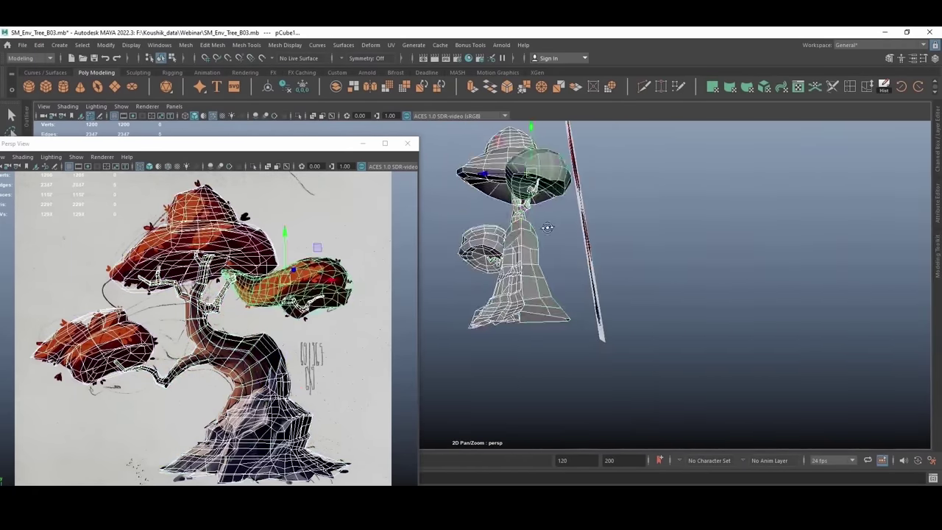
left_click(628, 277)
scroll(628, 277, "up", 4)
left_click_drag(628, 277, 580, 199, "alt")
right_click_drag(580, 198, 582, 219)
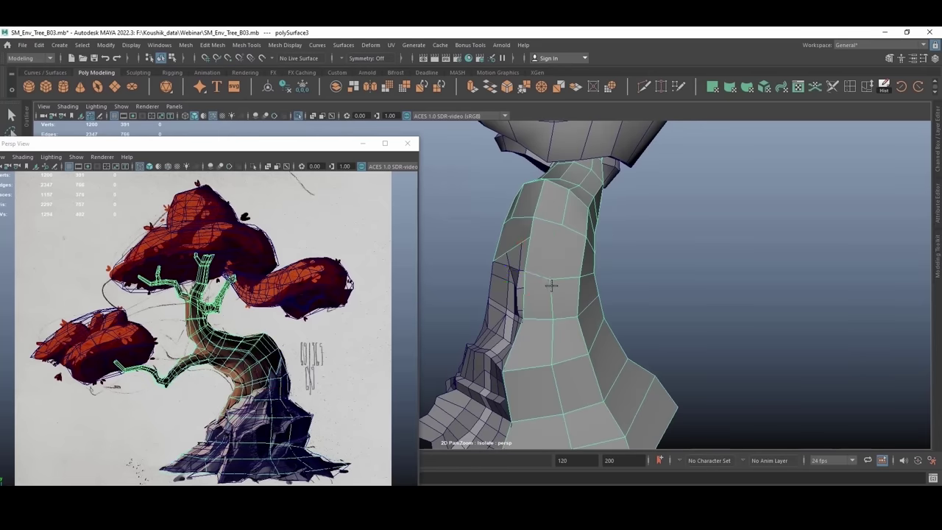
Step: Insert additional edge loops through the back and lower flare of the trunk
key("q")
scroll(551, 286, "down", 5)
left_click_drag(551, 286, 633, 280, "alt")
scroll(586, 252, "up", 5)
left_click(585, 249)
left_click(579, 318)
right_click(579, 319)
left_click_drag(580, 319, 784, 111, "alt")
left_click(573, 285, "ctrl")
left_click(577, 274)
left_click(589, 360)
right_click(589, 360)
left_click_drag(588, 360, 647, 243, "alt")
double_click(591, 319)
left_click(718, 288)
Step: Reposition the vertices along the trunk's bottom edge to fit the rock's outline
key("w")
left_click(556, 296)
right_click(556, 296)
left_click_drag(557, 297, 647, 280, "alt")
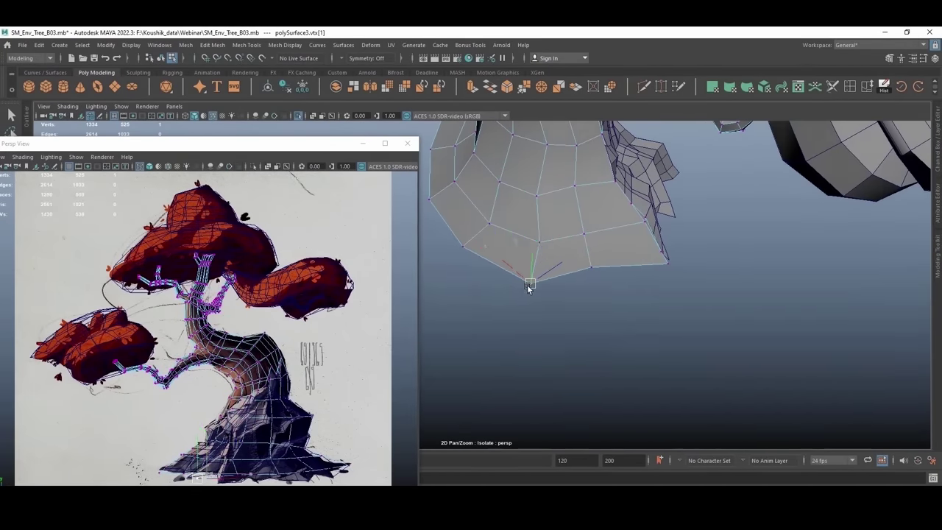
left_click_drag(592, 233, 631, 274, "alt")
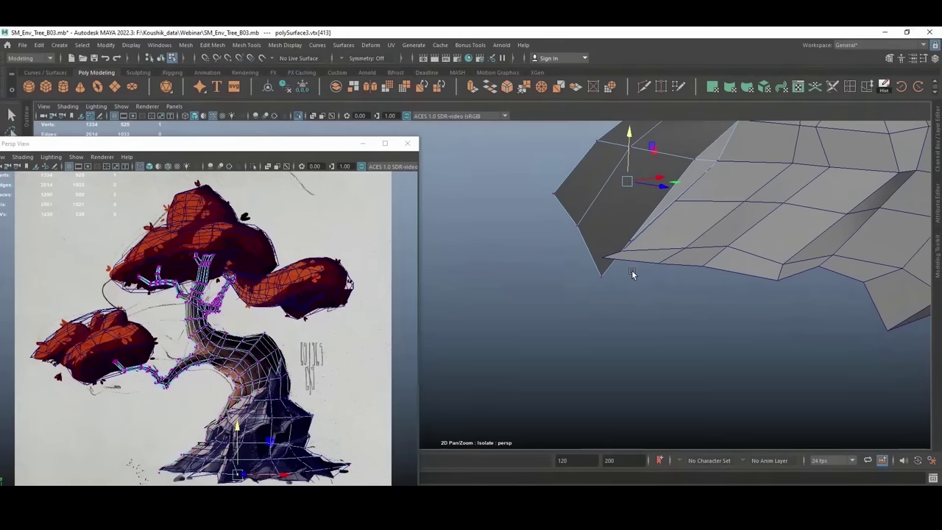
left_click_drag(673, 251, 662, 221, "alt")
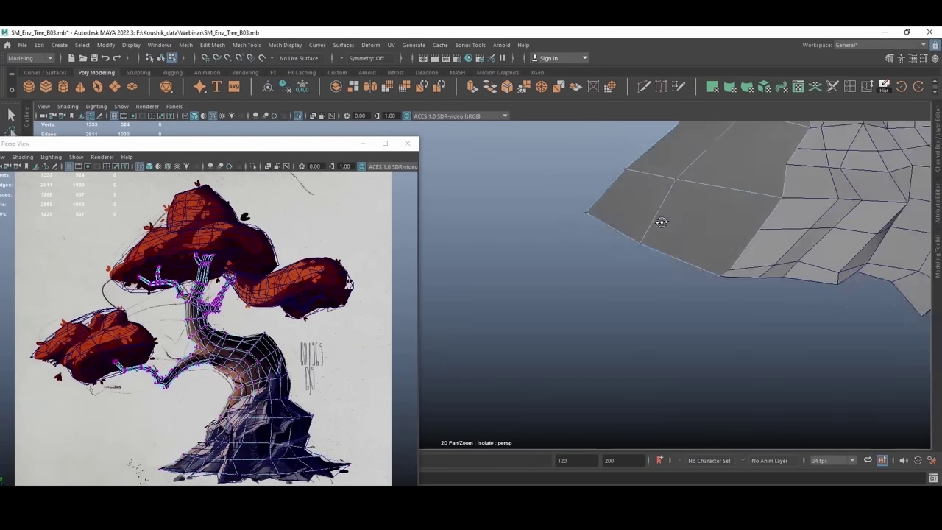
left_click(599, 297)
Step: Adjust the vertices where the trunk's lower surface meets the rock
left_click_drag(600, 296, 551, 281, "alt")
left_click(532, 209)
left_click_drag(557, 181, 586, 214, "alt")
left_click(666, 226)
left_click_drag(666, 227, 524, 331, "alt")
left_click(623, 279)
left_click(623, 314)
left_click(522, 330)
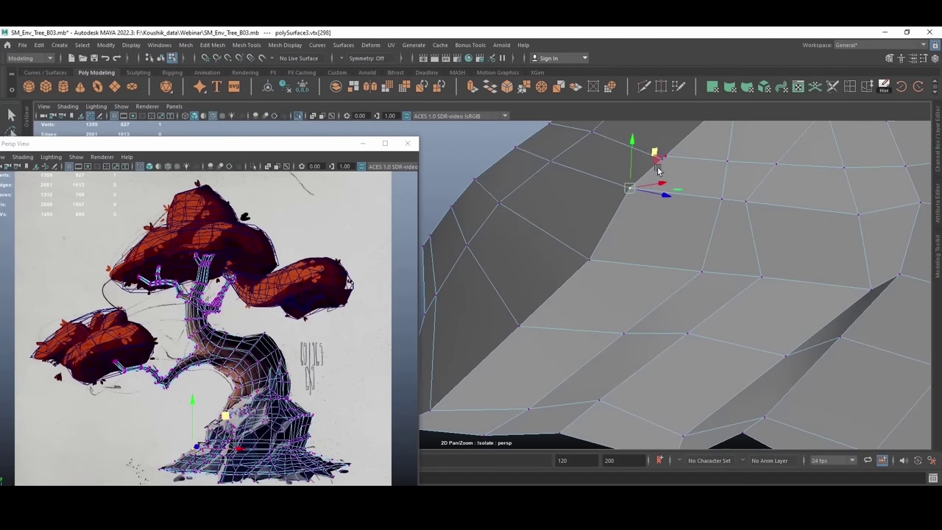
Step: Refine individual vertices farther along the seam between the trunk and the rock
left_click_drag(630, 189, 834, 98, "alt")
left_click_drag(686, 206, 560, 304, "alt")
key("w")
key("F9")
left_click(648, 262)
left_click(556, 305)
left_click_drag(626, 213, 586, 226, "alt")
left_click(596, 242)
Step: Move the trunk vertex beside the rock's pointed tip so the two surfaces fit together
key("F8")
right_click_drag(585, 226, 541, 230)
left_click(519, 240)
left_click_drag(520, 240, 523, 190, "alt")
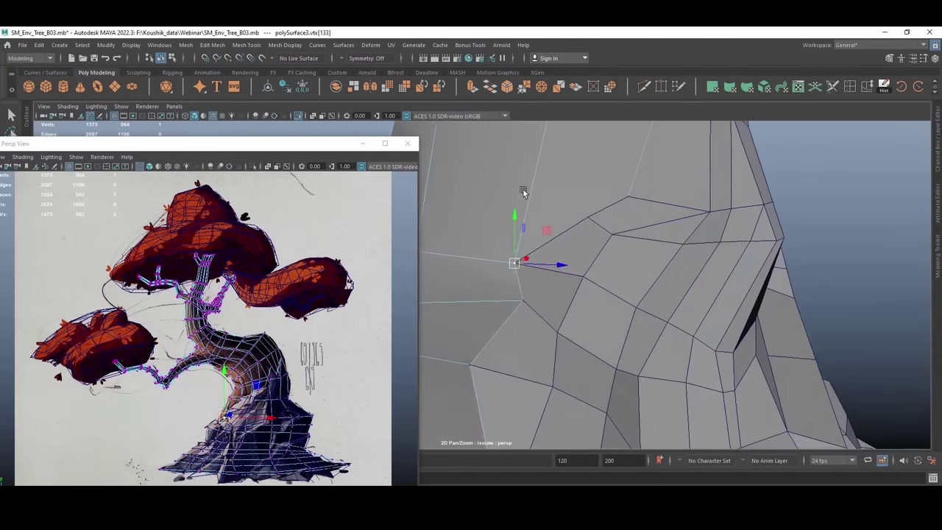
left_click_drag(545, 232, 521, 250, "alt")
left_click_drag(521, 251, 579, 213)
Step: Select an edge on the lower trunk and slide it along the surface with the Slide Edge tool
right_click_drag(578, 213, 579, 186)
double_click(570, 213)
left_click_drag(570, 213, 643, 237, "alt")
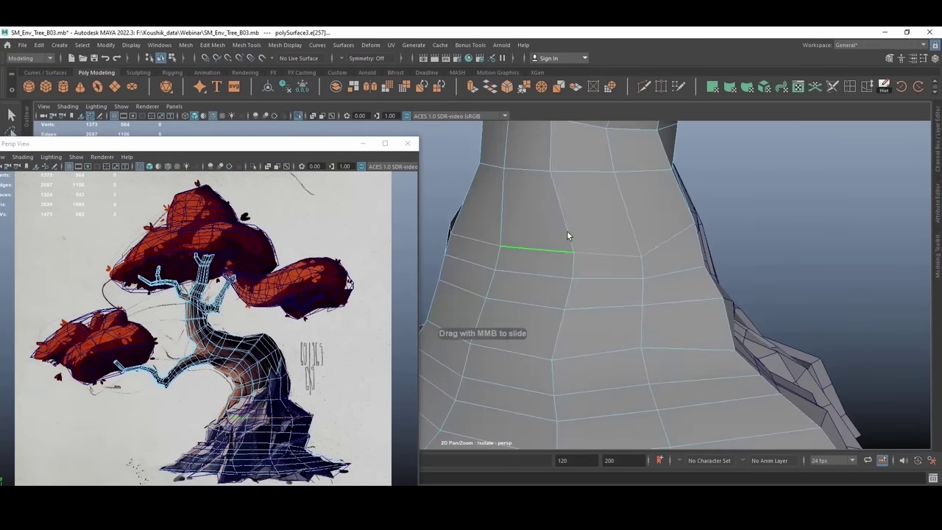
left_click_drag(567, 231, 606, 226, "alt")
Step: Insert edge loops around the upper trunk near the side branch
scroll(606, 226, "up", 4)
left_click(850, 88)
left_click(648, 230)
key("w")
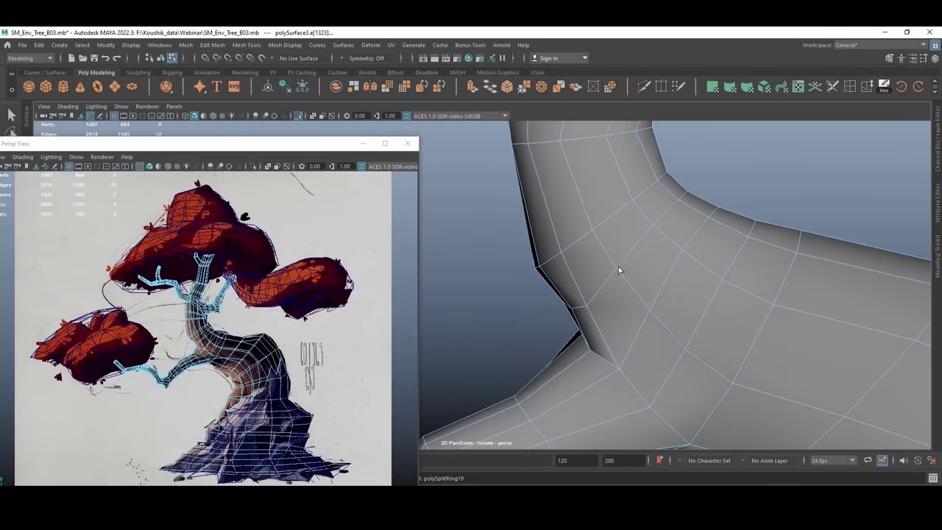
Step: Even out an edge loop around the upper trunk with Circularize
left_click_drag(618, 266, 871, 77, "alt")
left_click(868, 85)
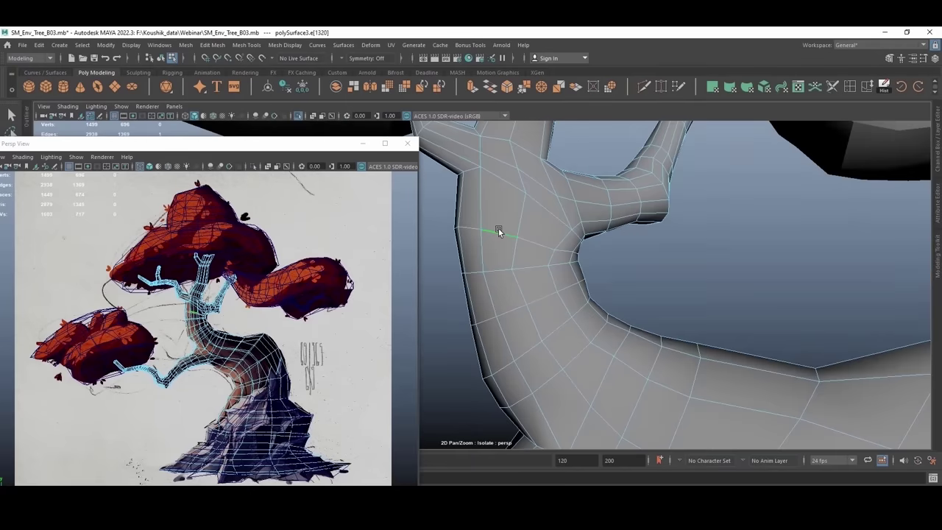
left_click_drag(563, 287, 564, 257, "alt")
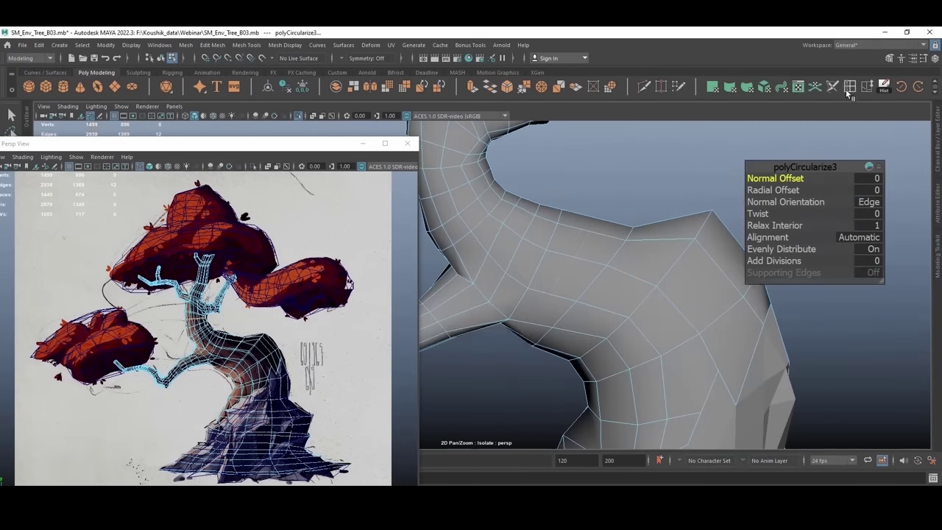
Step: Insert edge loops through the trunk's bend above the rock
left_click(850, 87)
left_click(620, 219)
left_click_drag(651, 234, 647, 260, "alt")
left_click(648, 260)
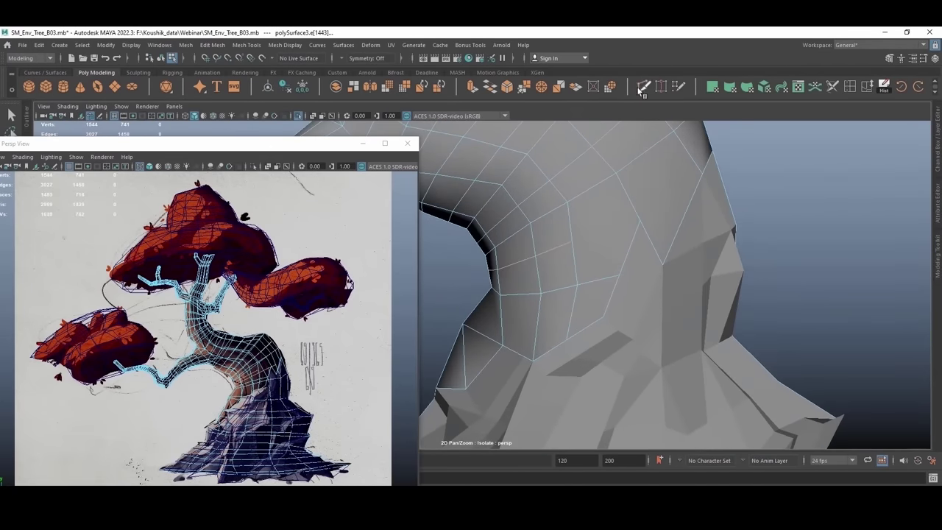
Step: Cut connecting edges into the trunk beside the rock with the Multi-Cut tool
left_click_drag(621, 212, 599, 192, "alt")
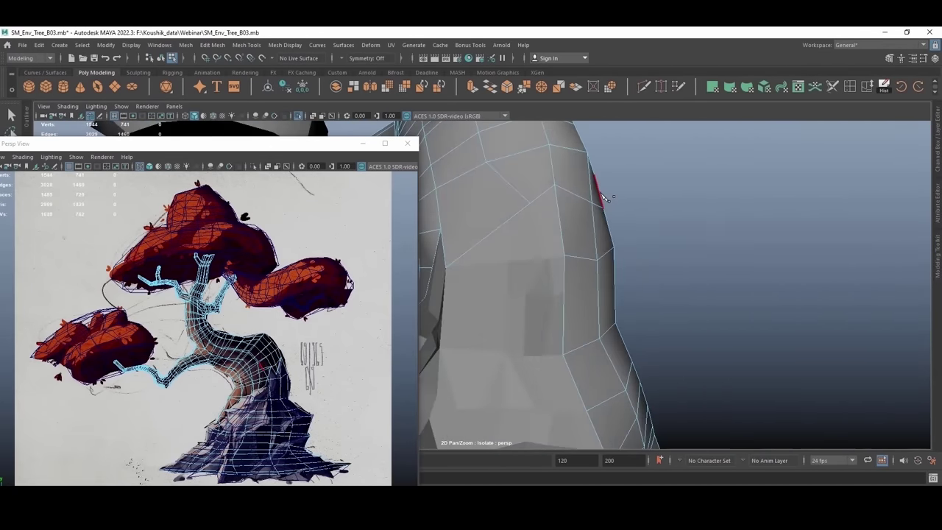
left_click_drag(533, 224, 591, 234, "alt")
scroll(594, 234, "up", 1)
Step: Try Edit Edge Flow on several edge loops in the trunk's bend
double_click(594, 234)
right_click_drag(594, 234, 598, 312, "shift")
key("ctrl+z")
double_click(573, 178)
middle_click_drag(573, 178, 588, 265, "alt")
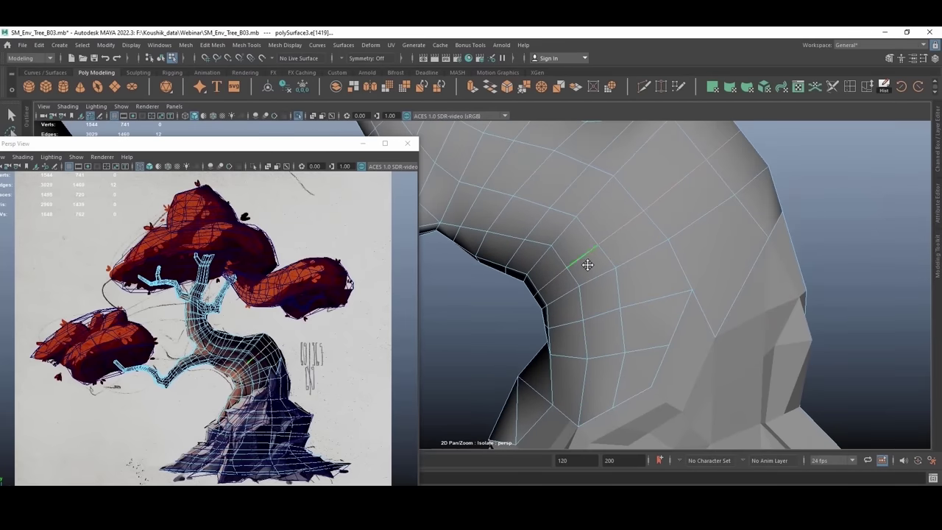
key("g")
key("ctrl+z")
double_click(577, 237)
left_click_drag(563, 237, 587, 254, "alt")
key("g")
key("ctrl+z")
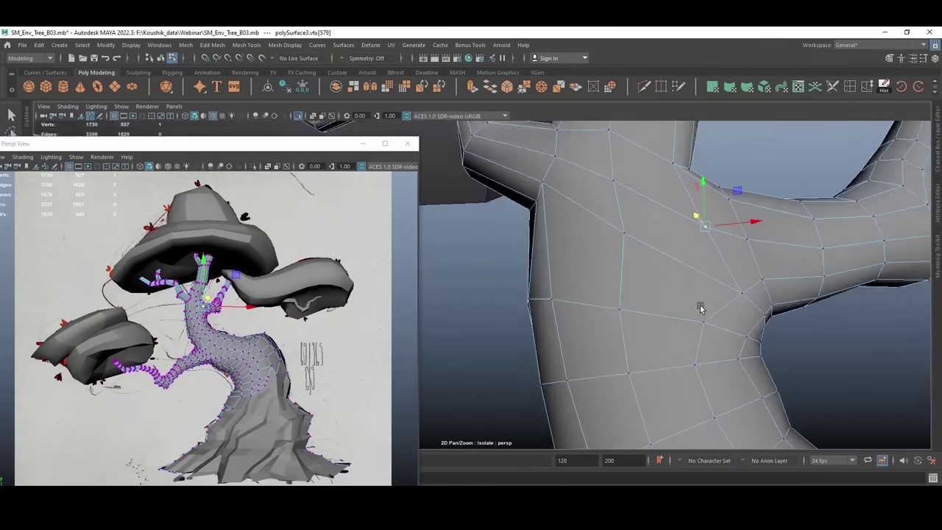
Step: Insert an edge loop around the trunk near the branch fork and reposition the nearby vertices
key("g")
left_click_drag(700, 307, 586, 333, "alt")
key("w")
key("F9")
left_click(522, 259)
left_click(585, 335)
key("F8")
left_click(707, 324)
Step: Select an edge loop on the trunk's bend above the rock and smooth it with Edit Edge Flow
scroll(585, 267, "down", 8)
left_click_drag(585, 267, 552, 320, "alt")
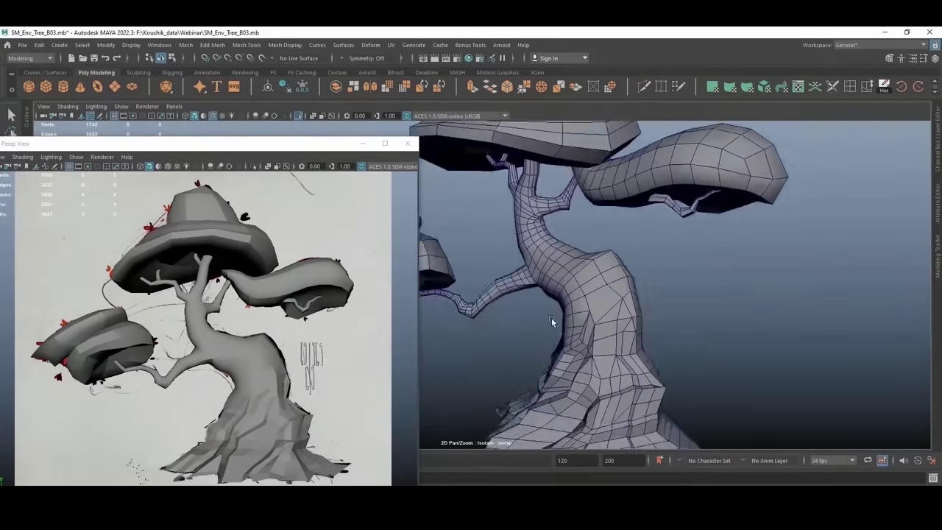
scroll(601, 303, "up", 8)
key("F10")
scroll(557, 217, "down", 5)
middle_click_drag(647, 368, 565, 221, "alt")
scroll(566, 221, "up", 4)
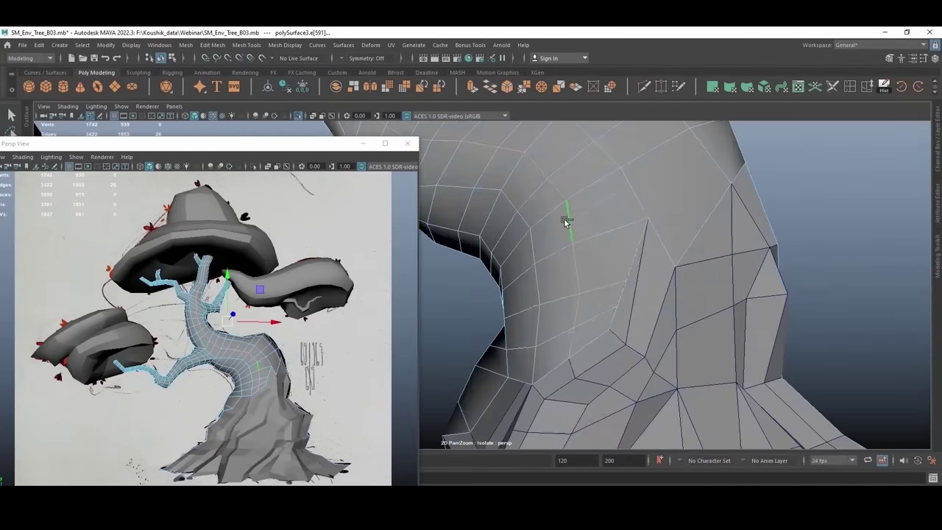
right_click_drag(566, 221, 564, 320, "shift")
scroll(568, 287, "down", 5)
left_click_drag(569, 287, 653, 324, "alt")
key("g")
Step: Apply Edit Edge Flow to further edge loops along the trunk, one after another
scroll(645, 266, "down", 4)
scroll(626, 311, "up", 2)
double_click(595, 326, "shift")
key("g")
double_click(656, 326)
key("g")
left_click_drag(547, 303, 561, 323, "alt")
double_click(565, 324)
key("g")
Step: Step the loop selection through the neighbouring loops of the trunk and apply Edit Edge Flow to each
left_click_drag(600, 378, 656, 305, "alt")
double_click(598, 288)
key("g")
key("Up")
key("g")
key("Up")
key("g")
Step: Smooth the edge loops around the joint of the side branch and trunk with Edit Edge Flow
left_click_drag(588, 337, 633, 260, "alt")
key("q")
left_click(633, 261)
middle_click_drag(589, 169, 610, 310, "alt")
key("ctrl+z")
middle_click_drag(619, 354, 575, 315, "alt")
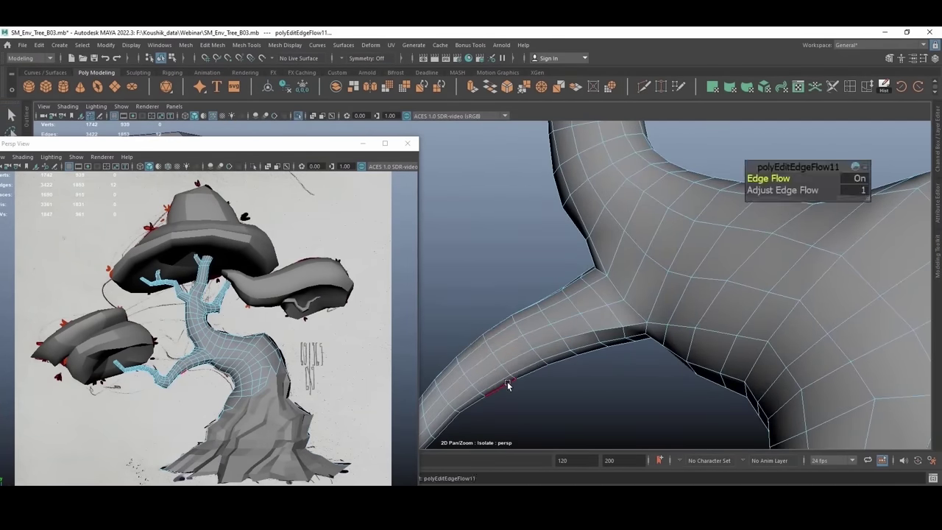
left_click_drag(507, 381, 641, 294, "alt")
left_click(589, 351)
left_click_drag(615, 339, 653, 277, "alt")
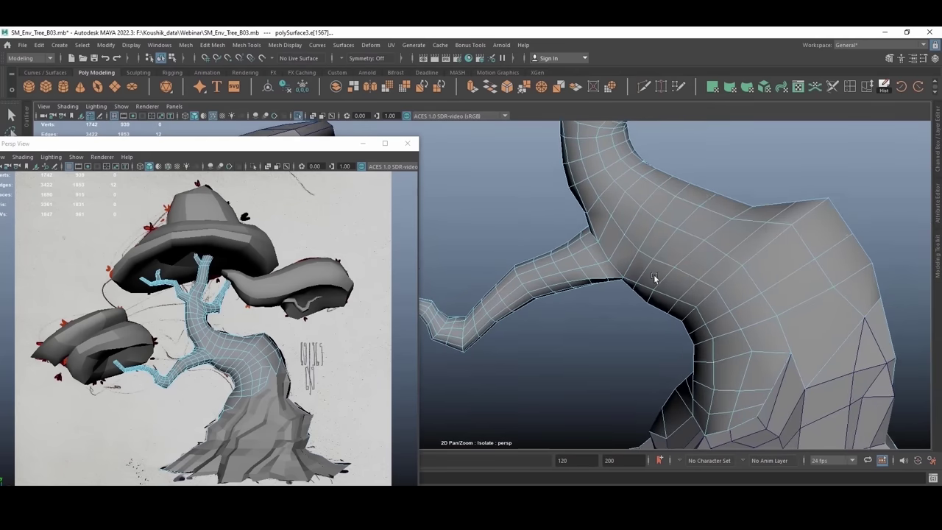
key("g")
right_click_drag(725, 394, 684, 336, "alt")
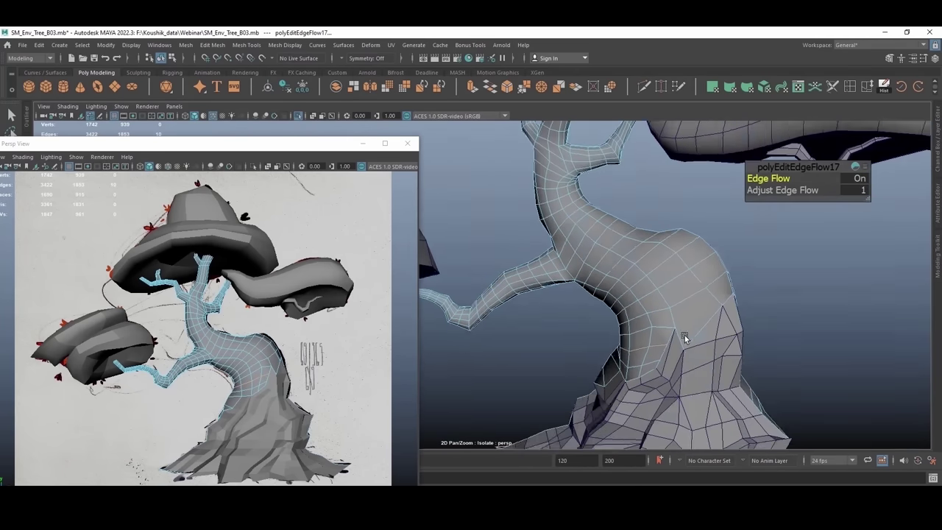
Step: Move a vertex on the lower trunk slightly sideways to refine the contour beside the rock
left_click_drag(684, 335, 637, 293, "alt")
key("F9")
left_click(580, 358)
key("w")
left_click_drag(580, 359, 589, 359)
left_click_drag(626, 331, 605, 292, "alt")
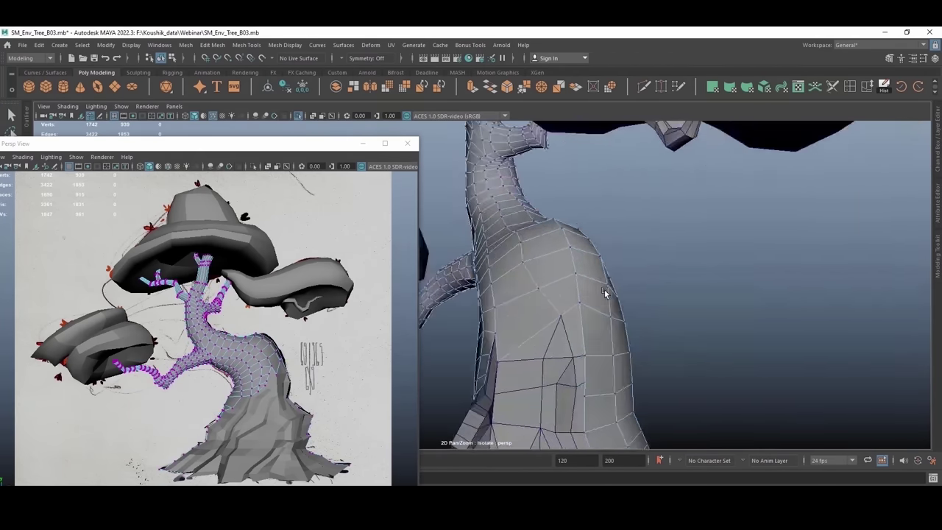
Step: Toggle the trunk's isolation and select an edge on its outer shoulder just above the rocky base
right_click_drag(606, 292, 543, 274, "alt")
key("F8")
scroll(543, 275, "up", 3)
left_click(333, 317)
key("ctrl+1")
key("ctrl+1")
left_click(634, 223)
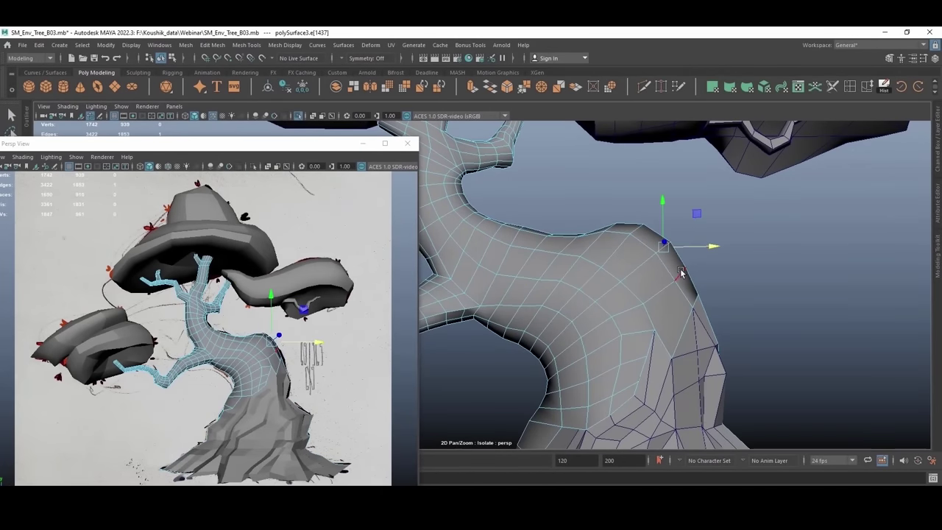
left_click_drag(745, 292, 579, 268, "alt")
Step: Adjust the edges where the trunk's outer shoulder runs into the rock to clean up the contour
left_click(632, 299)
key("F10")
left_click(579, 270)
left_click(597, 295, "shift")
left_click_drag(611, 298, 555, 251, "alt")
left_click(585, 285)
left_click_drag(585, 285, 562, 278, "alt")
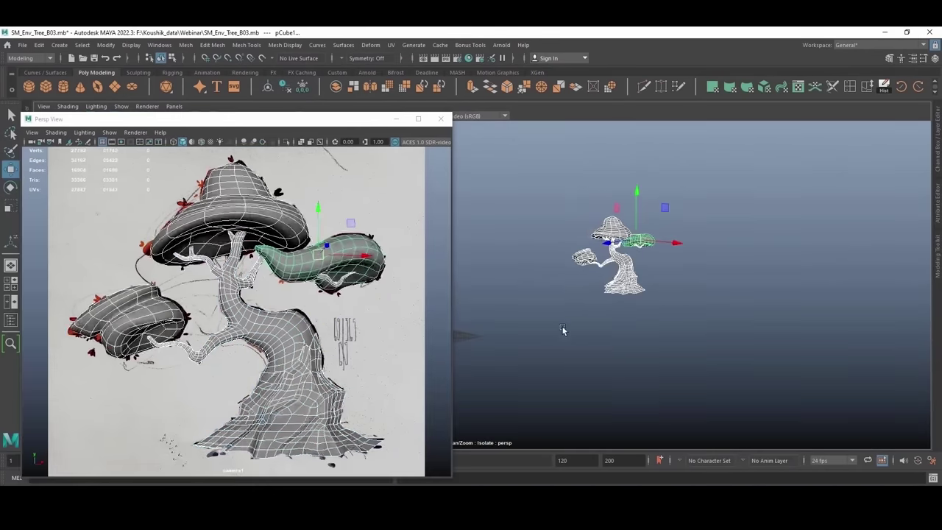
Step: Examine the whole tree without wireframe in the perspective view and compare its silhouette with the reference image
left_click(564, 330)
left_click_drag(207, 119, 206, 137)
right_click_drag(642, 330, 771, 338, "alt")
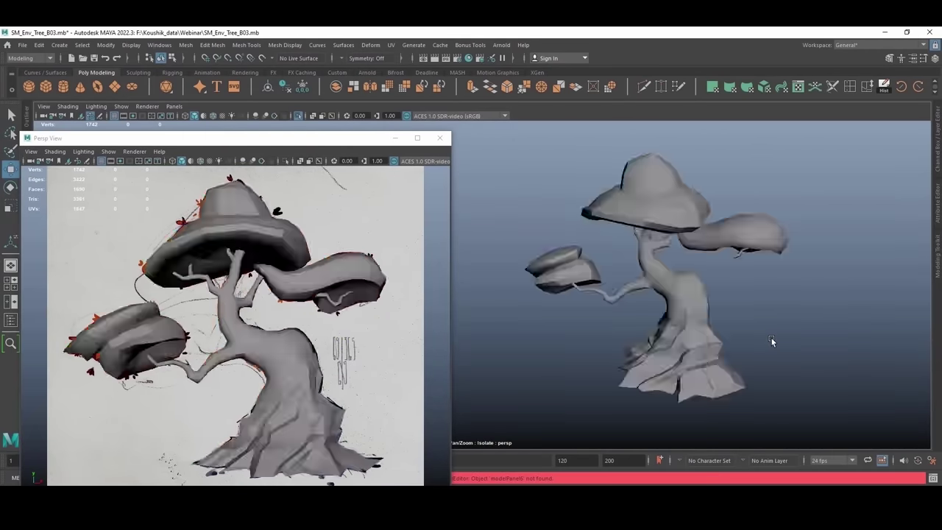
key("ctrl+h")
key("ctrl+shift+h")
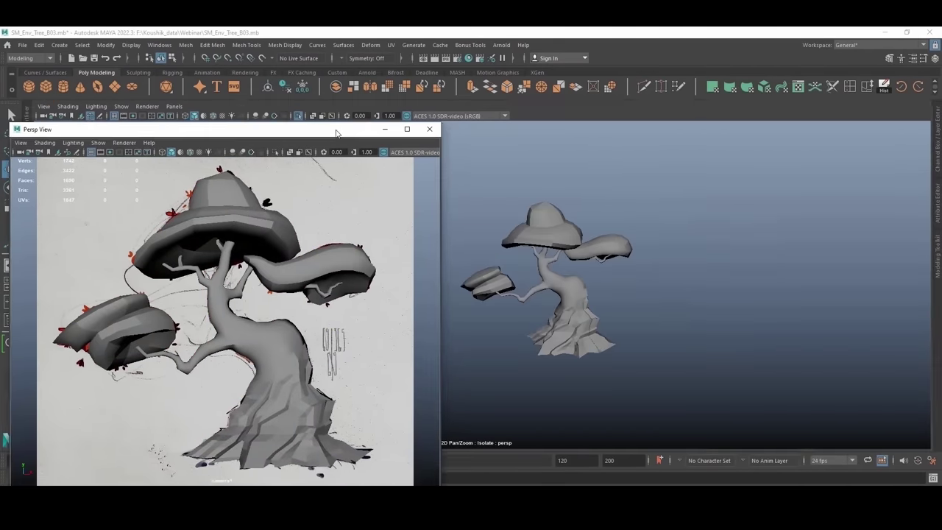
Step: Combine all selected tree parts, including trunk, branches and foliage, into a single mesh
left_click_drag(640, 236, 574, 250, "alt")
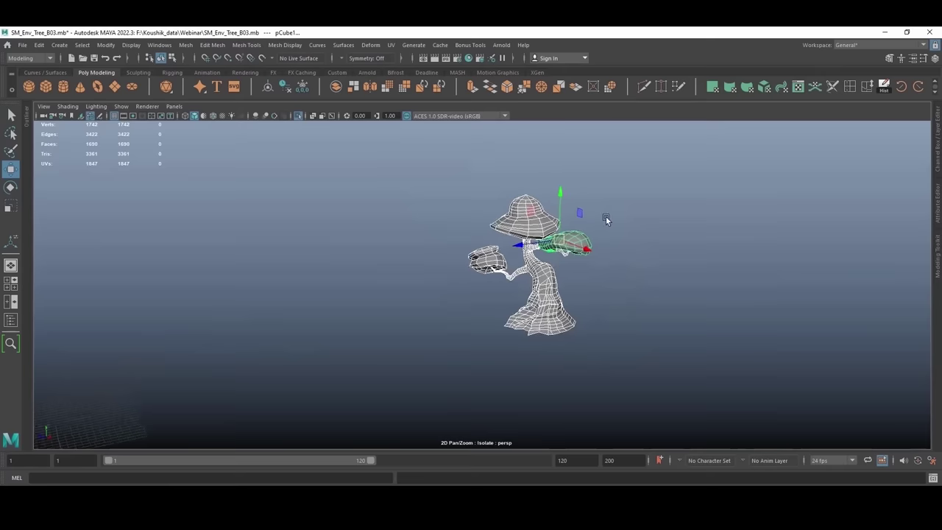
left_click(185, 45)
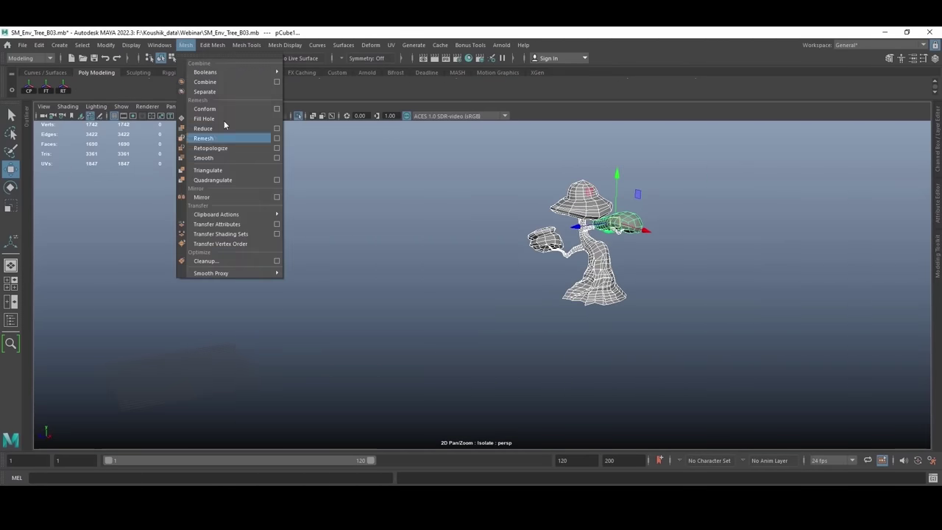
left_click(208, 82)
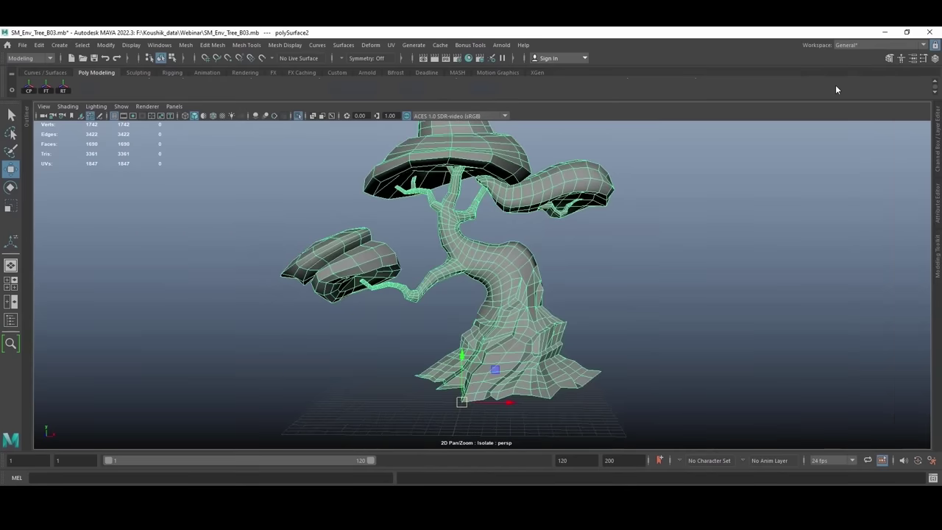
Step: Scale the edge loops of the lower side branch near its joint with the trunk to even its thickness
left_click(517, 270)
scroll(505, 283, "up", 6)
right_click_drag(505, 283, 505, 250)
middle_click_drag(505, 282, 564, 269, "alt")
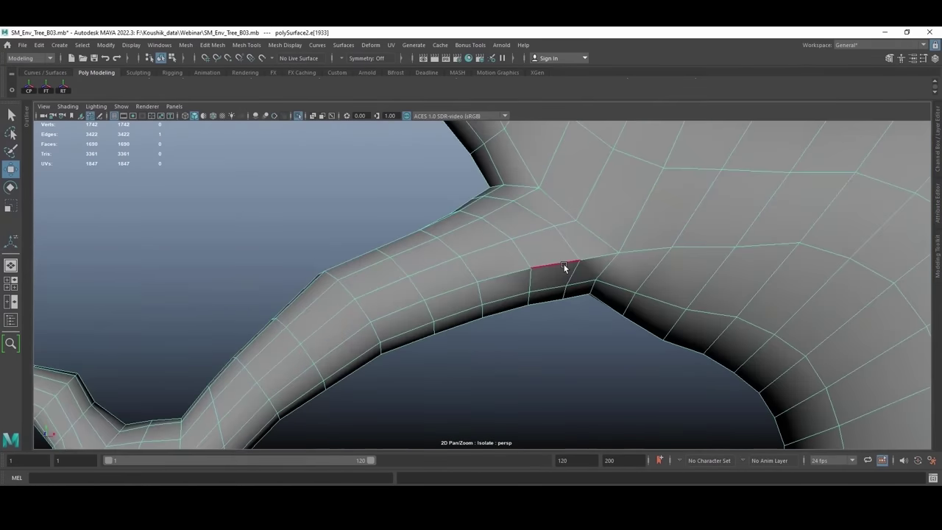
double_click(496, 248)
key("r")
double_click(460, 272)
left_click_drag(448, 263, 437, 263)
Step: Scale further edge loops along the outer part of the lower side branch
double_click(355, 337)
left_click_drag(351, 331, 343, 318)
middle_click_drag(412, 302, 485, 217, "alt")
double_click(390, 271)
left_click_drag(387, 271, 378, 271)
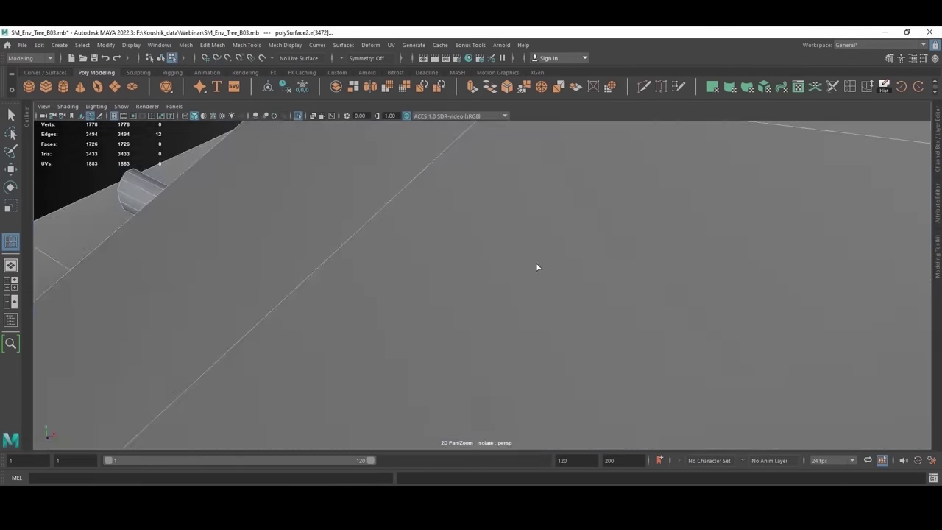
Step: Insert edge loops along the small forked branch under the top canopy and smooth its fork with Edit Edge Flow
left_click_drag(538, 267, 570, 273, "alt")
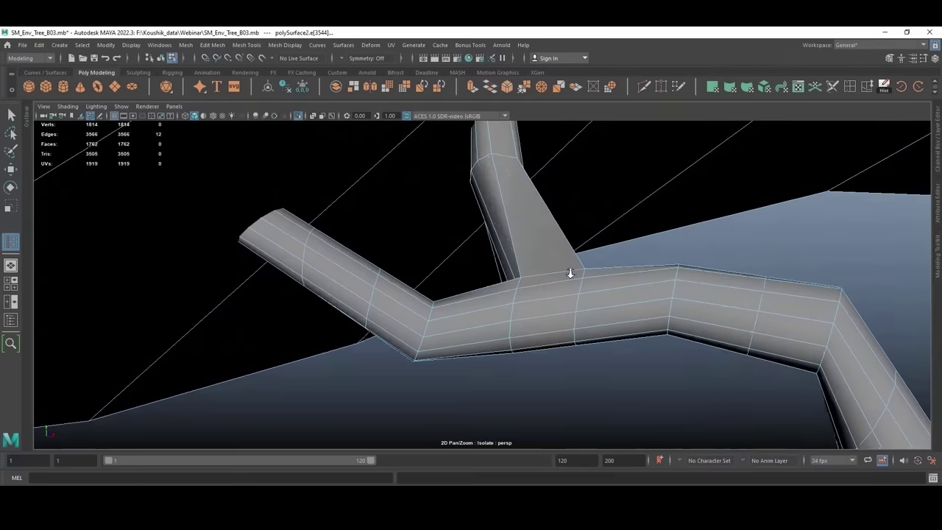
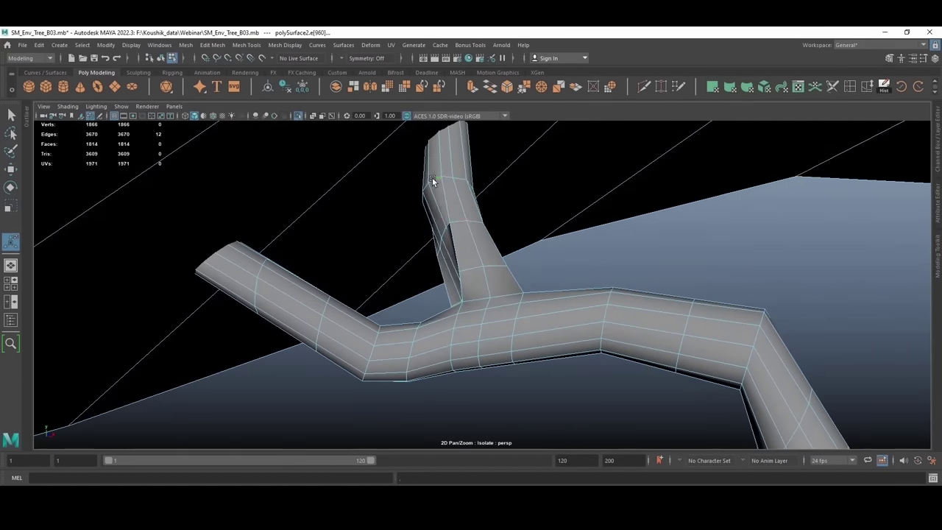
key("ctrl+z")
scroll(482, 265, "up", 2)
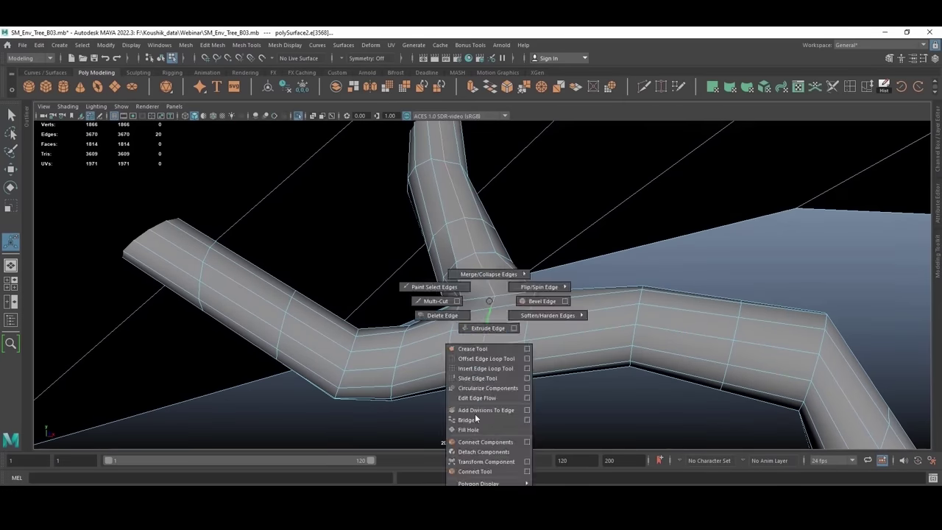
left_click(476, 397)
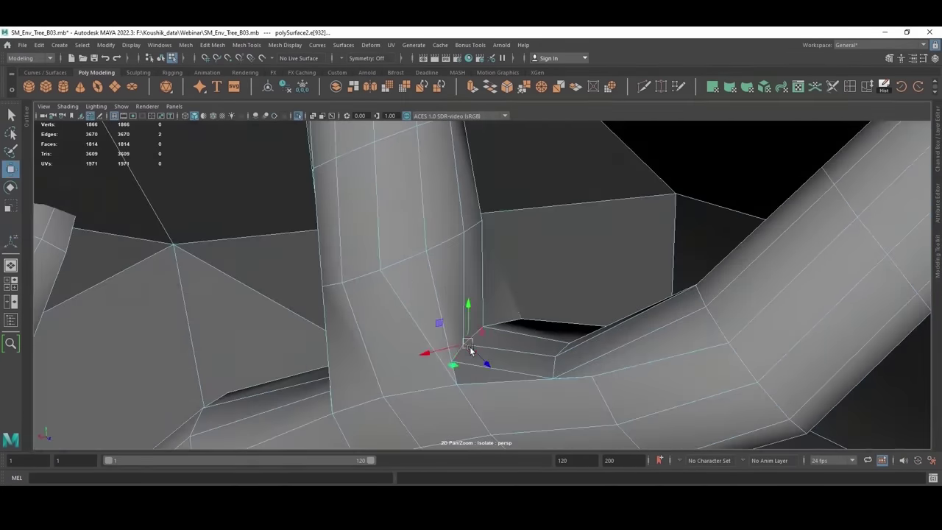
Step: Reposition the edges in the crotch of the small forked branch to even out the joint
left_click_drag(469, 348, 442, 364, "alt")
left_click(469, 368)
left_click(581, 309)
left_click(586, 280)
left_click_drag(548, 284, 567, 271, "alt")
left_click(677, 277)
Step: Scale the edge loop on the small forked branch's outer twig and refine the neighbouring loops
left_click_drag(677, 278, 387, 264, "alt")
left_click(489, 289)
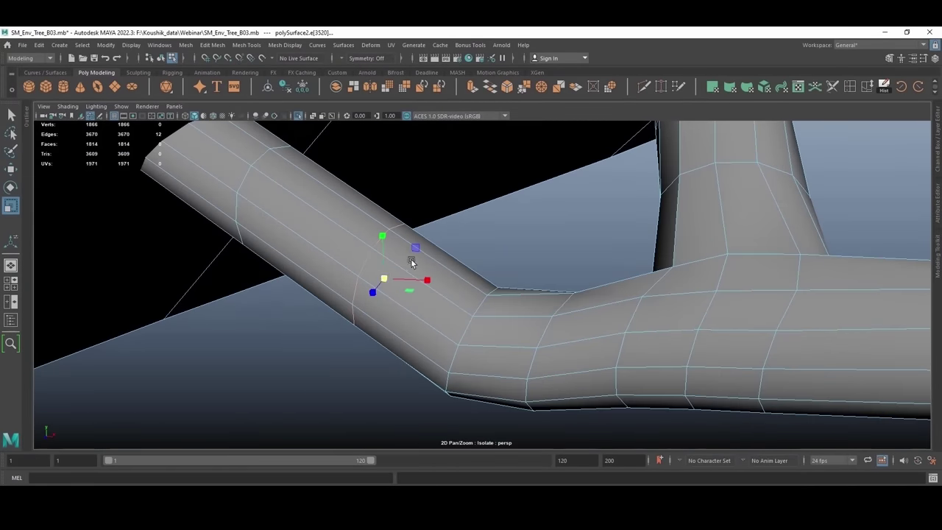
left_click_drag(271, 200, 480, 318, "alt")
left_click(480, 318)
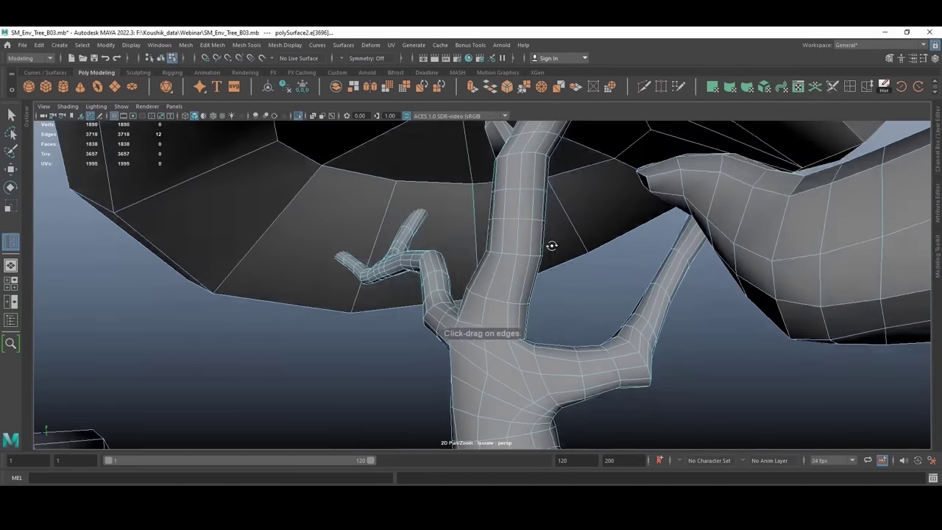
Step: Insert an edge loop on the upper central branch and try to smooth the loops around it
left_click_drag(552, 246, 571, 257, "alt")
scroll(531, 250, "up", 5)
left_click(536, 233)
left_click(536, 234)
key("w")
key("g")
double_click(459, 226)
key("g")
left_click_drag(538, 352, 531, 309, "alt")
key("ctrl+z")
Step: Apply Edit Edge Flow to successive edge loops of the upper central branch, undoing one attempt and reapplying it
double_click(495, 237)
right_click_drag(494, 238, 489, 338, "shift")
double_click(523, 287)
key("g")
double_click(463, 191)
key("g")
key("ctrl+z")
right_click_drag(463, 192, 466, 290, "shift")
left_click_drag(466, 290, 478, 254, "alt")
Step: Scale three edge loops along the upper branch to refine how its thickness tapers
scroll(478, 255, "down", 1)
double_click(507, 217)
key("r")
left_click_drag(507, 219, 496, 216)
double_click(477, 335)
left_click_drag(478, 336, 469, 334)
double_click(468, 382)
left_click_drag(469, 385, 459, 381)
Step: Smooth the edge loops around the joint of the upper branches and trunk with Edit Edge Flow
left_click_drag(418, 346, 417, 278, "alt")
double_click(421, 301)
right_click_drag(417, 278, 406, 378, "shift")
left_click_drag(471, 338, 521, 247, "alt")
scroll(527, 324, "down", 2)
scroll(563, 294, "up", 4)
double_click(572, 297)
scroll(568, 293, "up", 5)
key("g")
scroll(566, 289, "down", 4)
double_click(537, 272)
right_click_drag(521, 248, 530, 192, "shift")
left_click(530, 193)
Step: Adjust the edges at the base of the upper side branch and add an edge loop near the trunk
left_click_drag(530, 193, 472, 283, "alt")
left_click(543, 260)
left_click(591, 187)
left_click(579, 225)
key("w")
left_click(850, 87)
left_click(454, 283)
Step: Slide the edge loop on the upper side branch closer to the trunk with the Slide Edge tool
key("w")
double_click(549, 276)
left_click(868, 87)
middle_click_drag(516, 282, 485, 278)
right_click_drag(498, 275, 419, 264, "alt")
left_click_drag(501, 254, 494, 252, "alt")
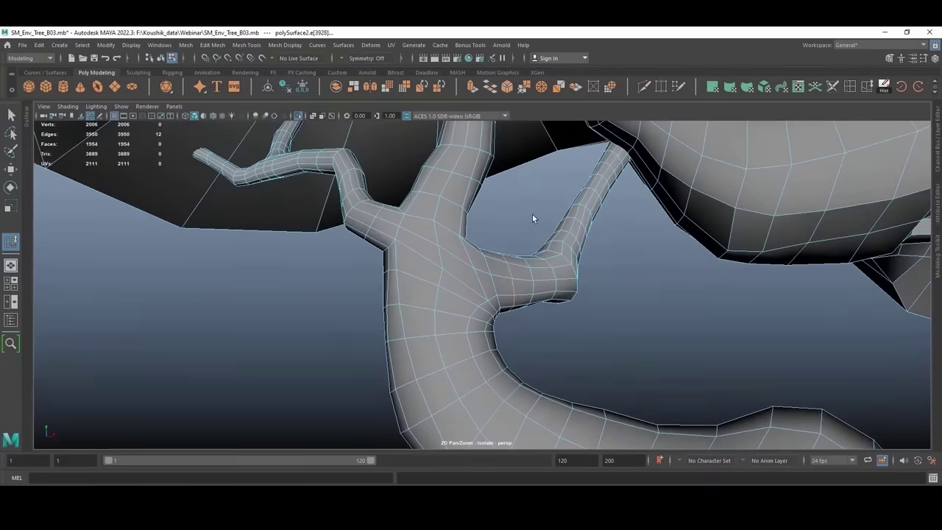
Step: Select the edge loops at the bend of the short side branch for moving and scaling
left_click_drag(491, 318, 520, 284, "alt")
right_click_drag(520, 285, 681, 298, "alt")
key("w")
double_click(612, 265)
left_click_drag(614, 265, 555, 265, "alt")
key("r")
double_click(539, 263)
Step: Return the tree mesh to component editing and refine its edge layout where the branch is to attach
right_click_drag(555, 265, 874, 412, "alt")
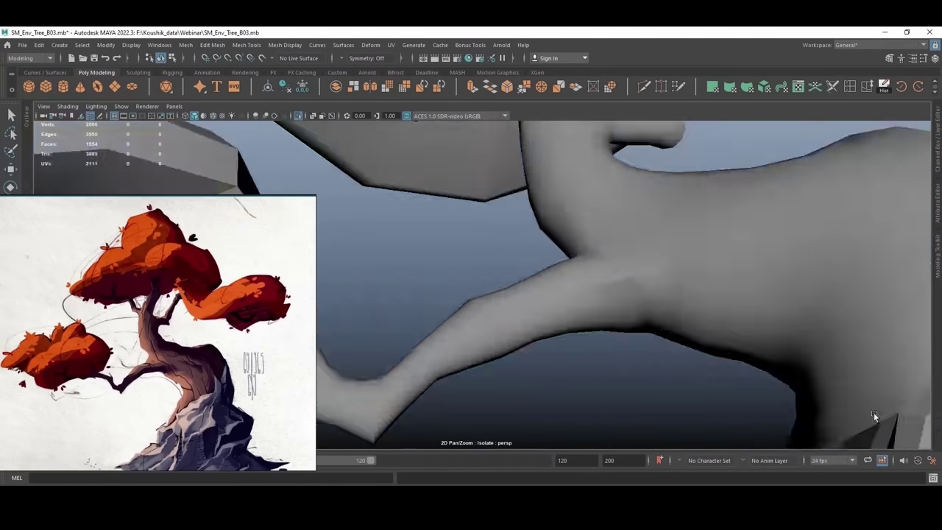
left_click_drag(873, 412, 817, 368, "alt")
left_click(849, 87)
right_click_drag(658, 237, 696, 264, "shift")
key("F8")
left_click_drag(696, 264, 537, 273, "alt")
left_click(537, 272)
right_click_drag(537, 272, 582, 224, "alt")
left_click(509, 236)
left_click(566, 249)
left_click(553, 221)
Step: Reposition the vertices around the refined area and clean up the neighbouring edge loop
key("w")
left_click_drag(552, 220, 647, 225, "alt")
left_click_drag(629, 244, 599, 184)
right_click_drag(562, 228, 699, 254, "shift")
left_click_drag(554, 250, 541, 235, "alt")
double_click(541, 236)
right_click_drag(547, 240, 684, 265, "shift")
key("q")
Step: Select the group of faces on the rounded part of the mesh and extrude them
right_click_drag(604, 237, 442, 239, "alt")
left_click(571, 246)
left_click_drag(574, 246, 685, 236, "alt")
right_click_drag(684, 236, 728, 264, "alt")
right_click_drag(560, 207, 559, 243)
left_click_drag(515, 199, 530, 250)
mouse_move(582, 235)
left_mouse_down("alt")
mouse_move(595, 225)
mouse_move(574, 229)
left_mouse_up("alt")
key("ctrl+e")
left_click_drag(558, 194, 507, 249)
left_click_drag(506, 249, 568, 246, "alt")
Step: Select the ring of edges around the extruded faces and circularize it, redoing the operation with additional edges included
key("q")
left_click(541, 240)
left_click(585, 217, "shift")
double_click(526, 284, "shift")
right_click_drag(527, 280, 528, 367, "shift")
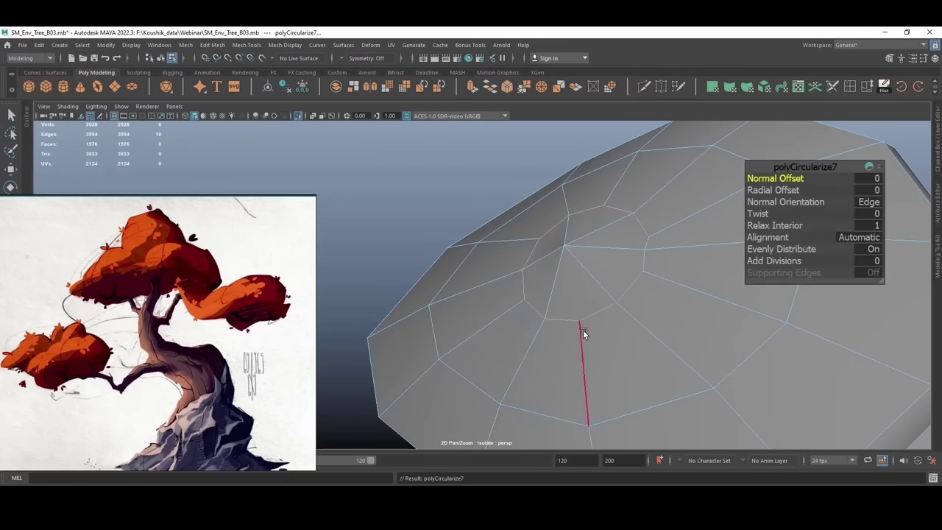
left_click_drag(583, 330, 598, 305, "alt")
key("ctrl+z")
double_click(664, 186, "shift")
key("g")
left_click_drag(656, 204, 633, 203, "alt")
right_click_drag(632, 201, 628, 279, "shift")
left_click_drag(594, 218, 567, 220, "alt")
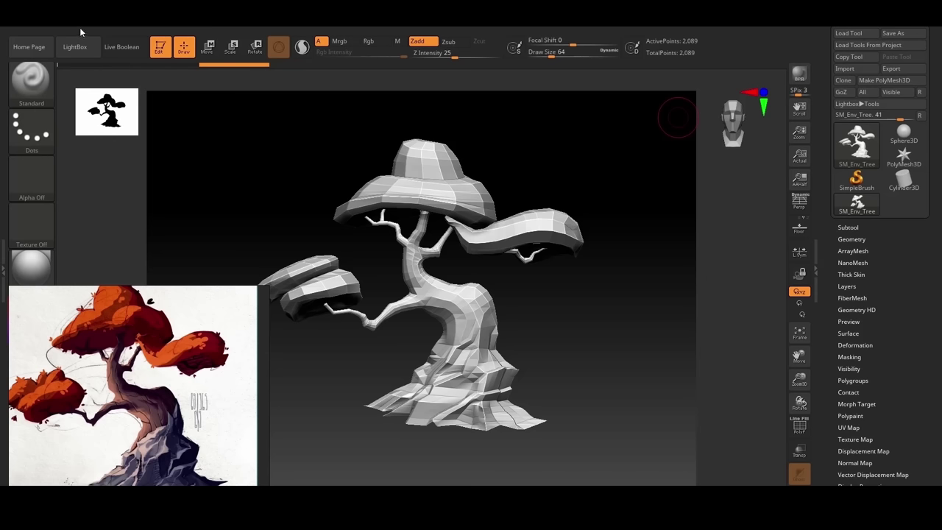
Step: In ZBrush, split the imported tree mesh into separate subtools by its parts
scroll(834, 386, "down", 6)
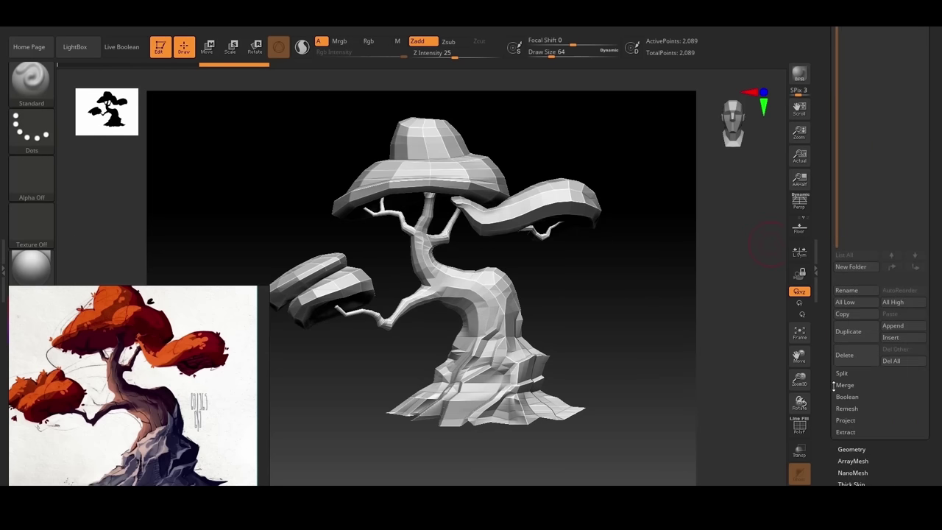
left_click(842, 373)
scroll(857, 377, "down", 1)
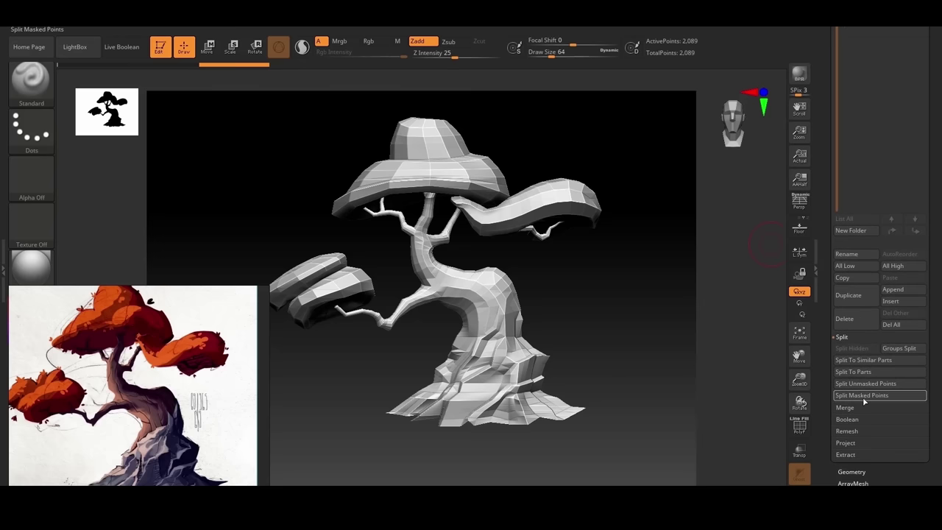
left_click(858, 371)
left_click(766, 396)
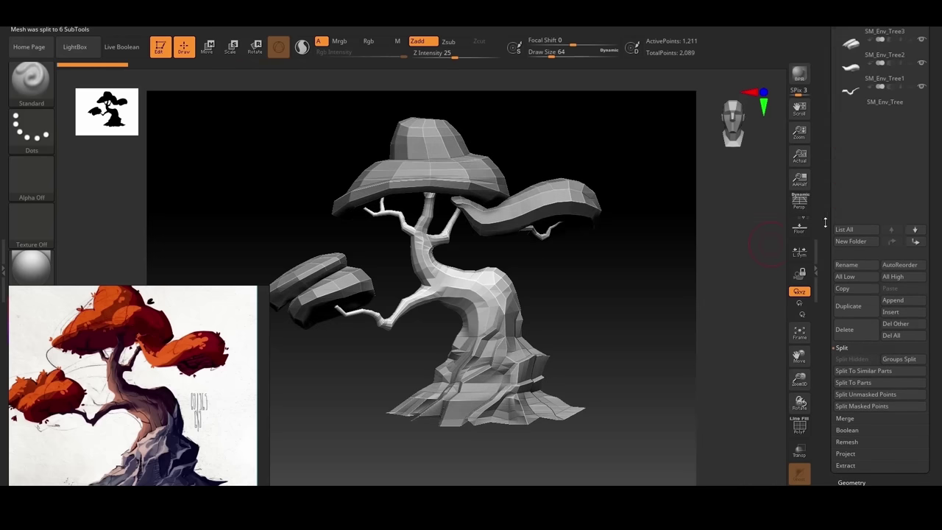
Step: Subdivide the trunk subtool three times to reach subdivision level 4
scroll(825, 222, "up", 5)
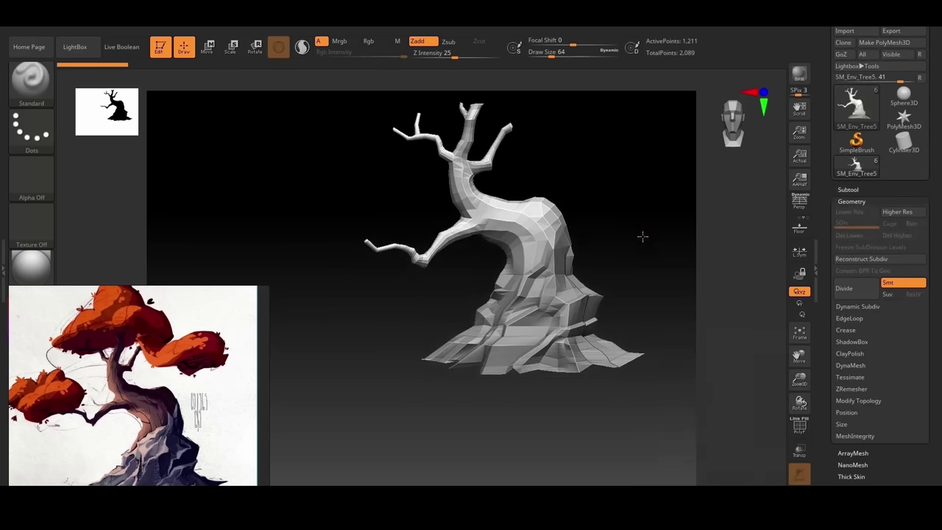
mouse_move(642, 238)
left_mouse_down()
mouse_move(681, 225)
mouse_move(643, 231)
left_mouse_up()
key("ctrl+d")
key("ctrl+d")
key("ctrl+d")
Step: Choose the OrbFlatten_Edge brush and give it a solid white square alpha
key("b")
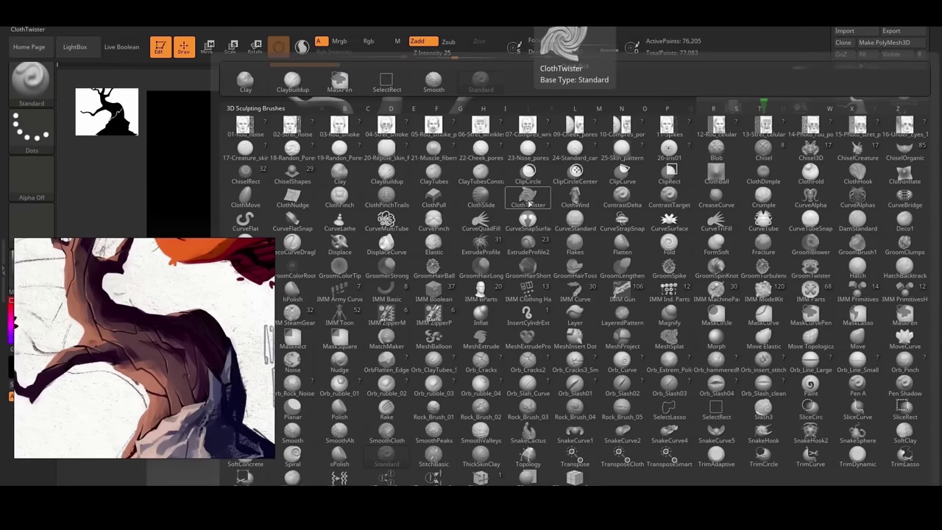
left_click(380, 373)
left_click_drag(582, 206, 572, 218, "alt")
left_click(31, 177)
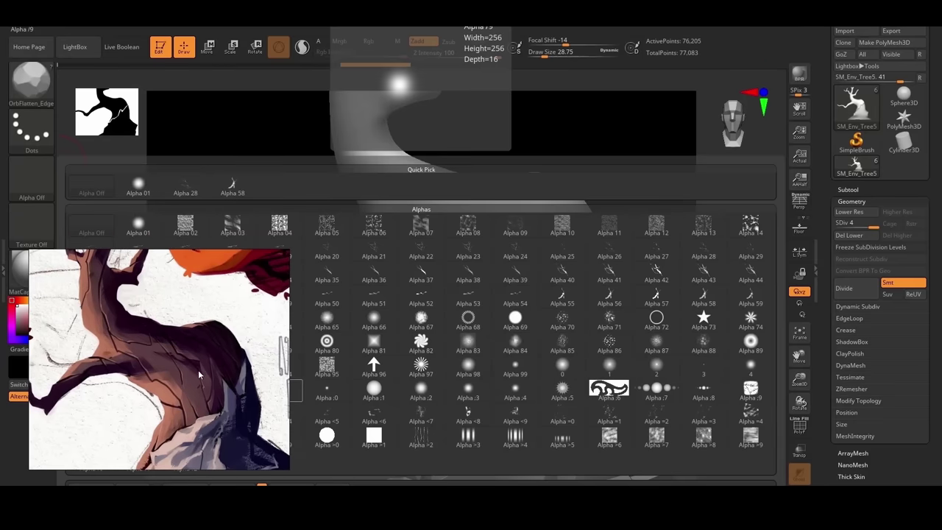
left_click(371, 443)
mouse_move(622, 177)
left_mouse_down("alt")
mouse_move(643, 192)
mouse_move(638, 183)
mouse_move(576, 209)
left_mouse_up("alt")
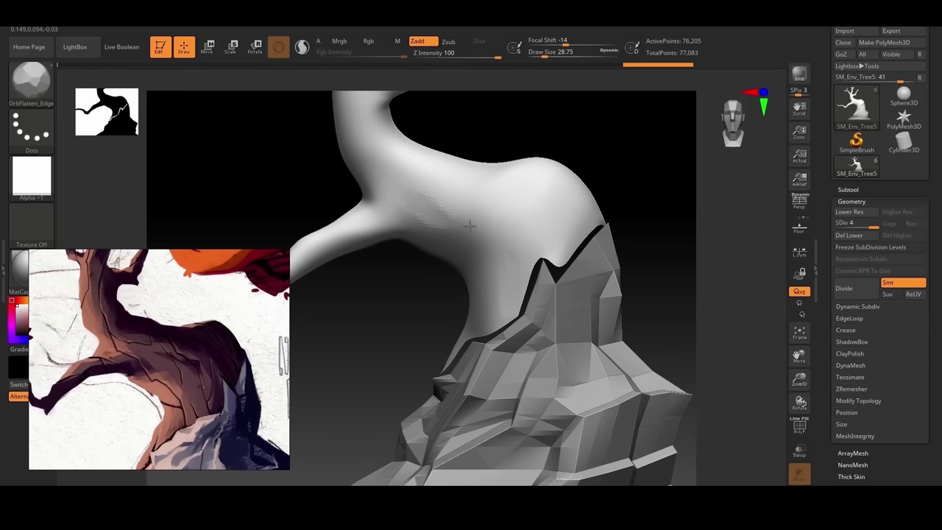
Step: Set the brush draw size to about 41.4 and Z intensity to 59, and flatten planes along the trunk's inner bend
key("space")
left_click_drag(479, 221, 484, 221)
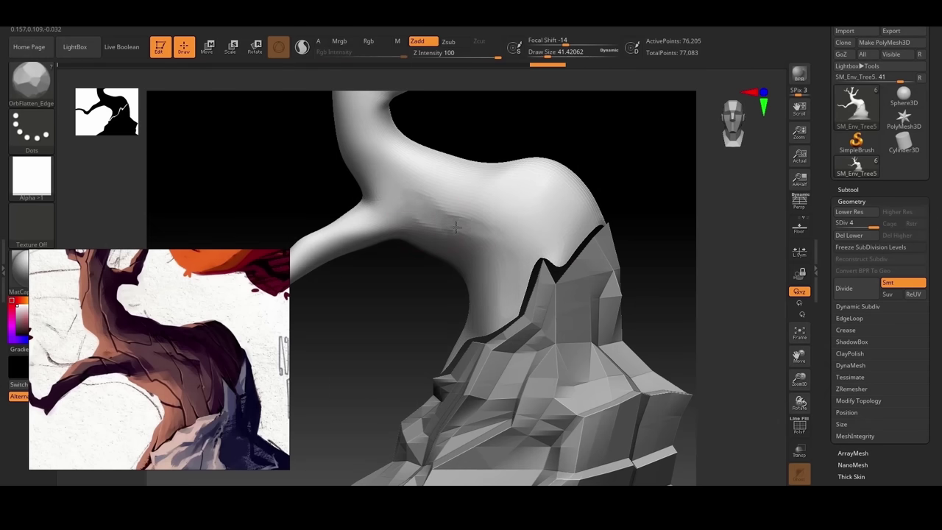
left_click_drag(498, 56, 480, 53)
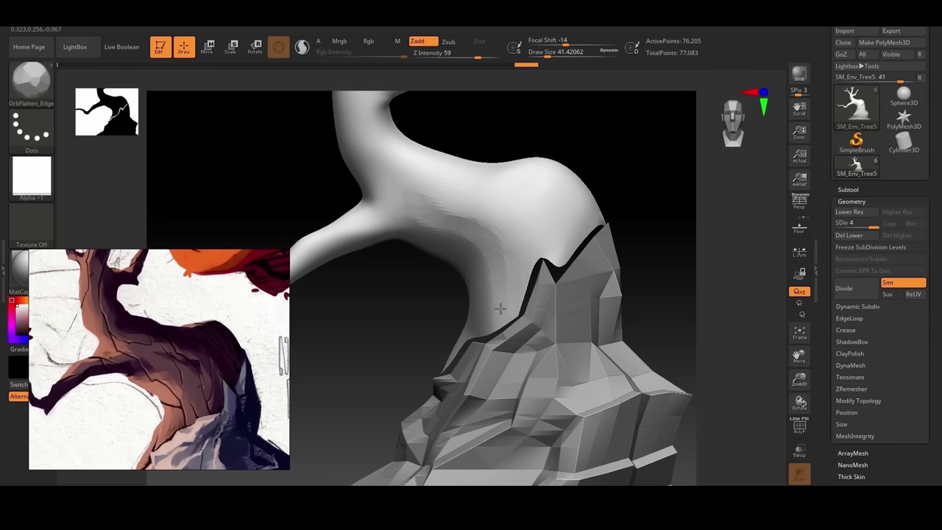
left_click_drag(555, 130, 518, 229)
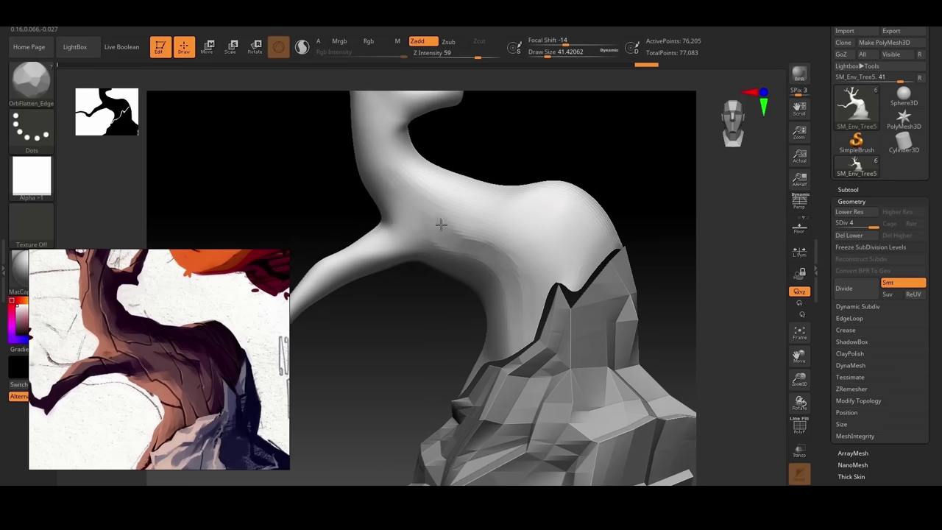
right_click_drag(441, 224, 493, 275, "alt")
Step: Flatten broad planes on the upper trunk below the fork and around the lower branch joint
right_click_drag(450, 236, 432, 205)
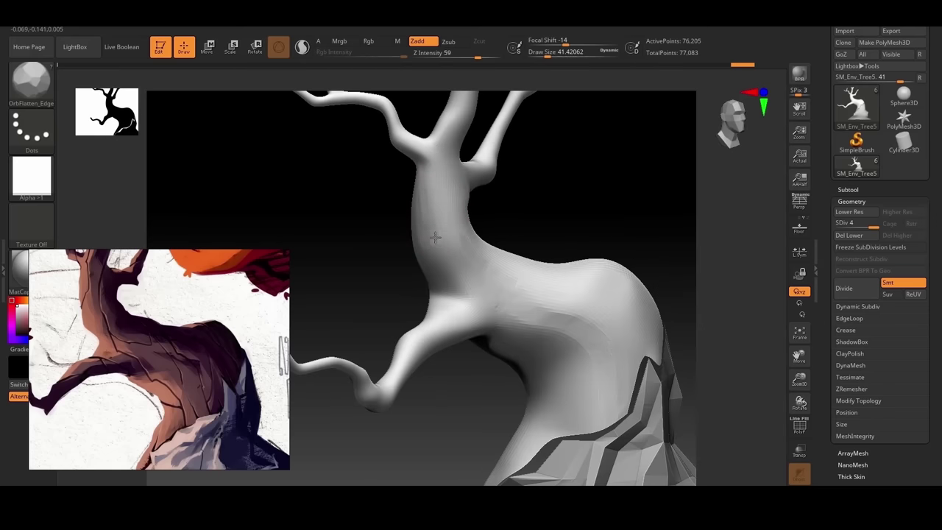
mouse_move(501, 214)
right_mouse_down()
mouse_move(439, 229)
mouse_move(506, 228)
right_mouse_up()
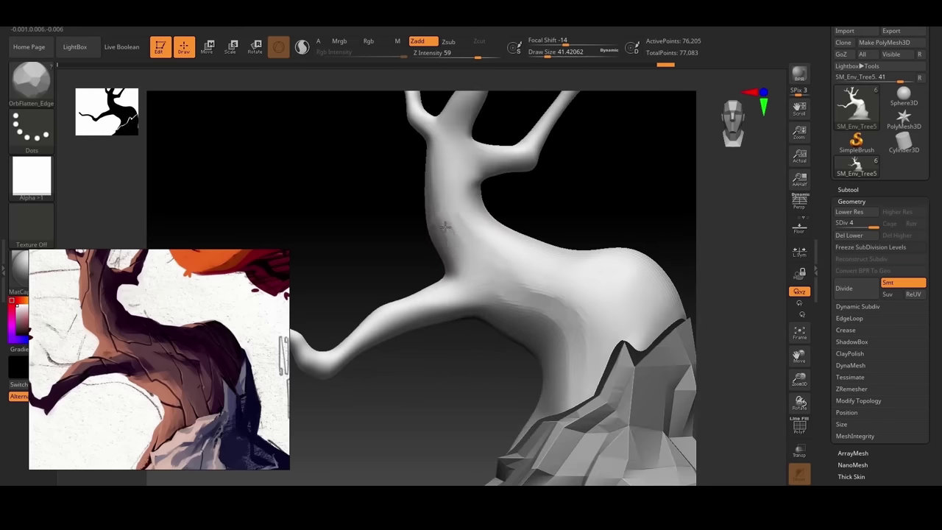
right_click_drag(444, 227, 413, 216)
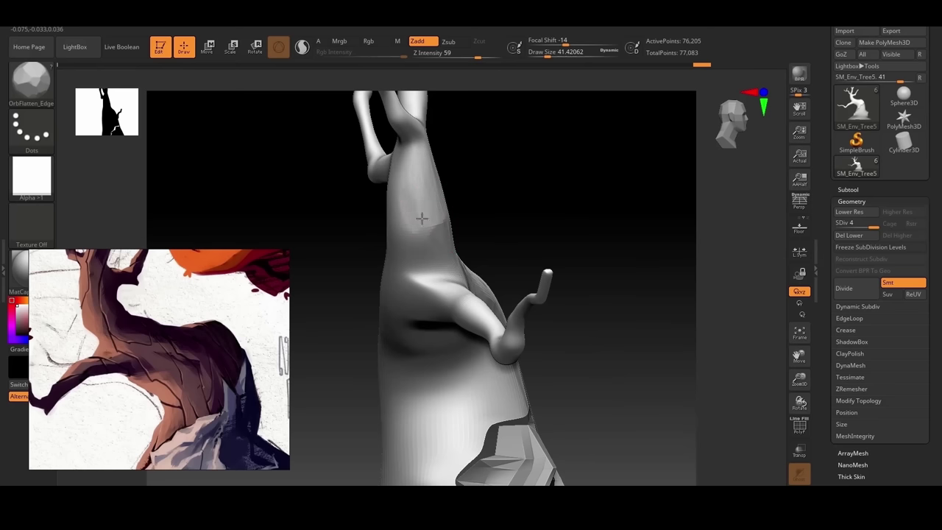
left_click_drag(408, 244, 436, 234)
right_click_drag(435, 234, 501, 228)
mouse_move(379, 177)
right_mouse_down("ctrl")
mouse_move(376, 269)
mouse_move(398, 299)
mouse_move(668, 211)
mouse_move(736, 248)
mouse_move(567, 247)
right_mouse_up("ctrl")
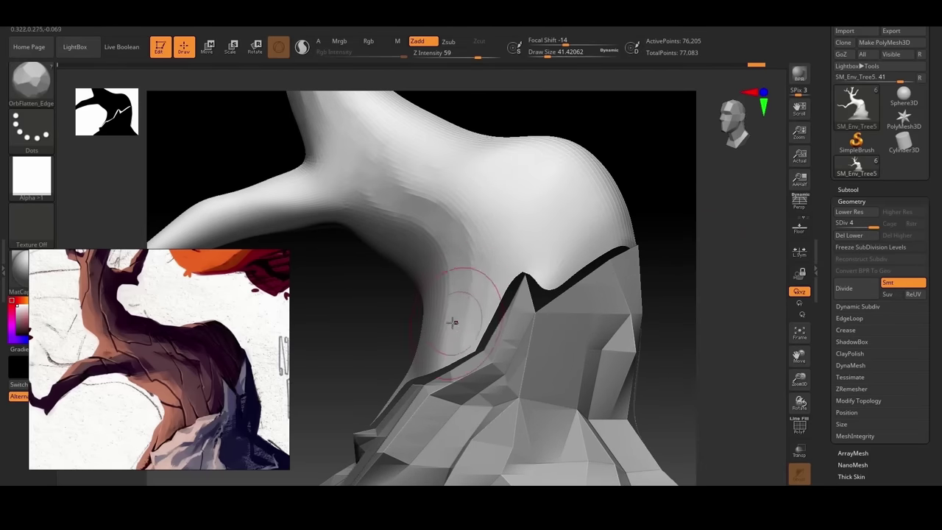
Step: Flatten broad planes on the trunk's rounded bulge above the rock base
mouse_move(640, 237)
right_mouse_down()
mouse_move(654, 231)
mouse_move(528, 276)
right_mouse_up()
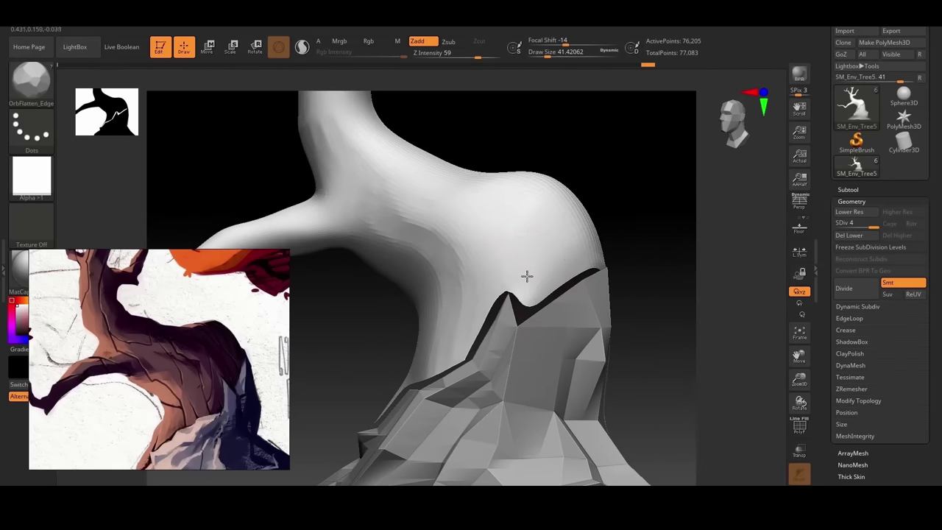
right_click_drag(670, 248, 519, 283)
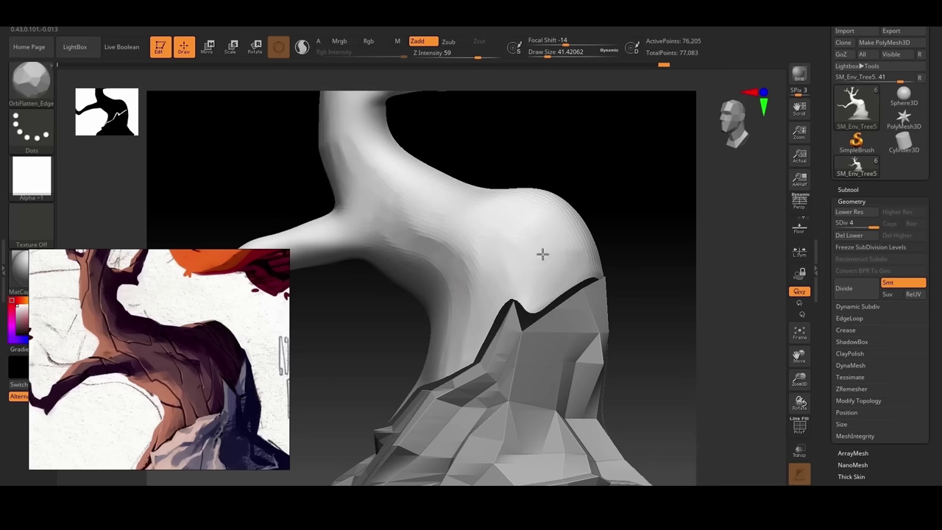
mouse_move(637, 234)
right_mouse_down()
mouse_move(641, 225)
mouse_move(567, 232)
right_mouse_up()
left_click_drag(547, 204, 559, 221)
mouse_move(640, 221)
right_mouse_down()
mouse_move(660, 211)
mouse_move(490, 250)
mouse_move(611, 232)
mouse_move(540, 247)
right_mouse_up()
Step: Subdivide the trunk to level 5 and reduce the brush draw size to about 23.3
key("ctrl+d")
key("space")
left_click_drag(587, 182, 580, 181)
mouse_move(618, 166)
right_mouse_down()
mouse_move(557, 160)
mouse_move(640, 175)
mouse_move(625, 220)
right_mouse_up()
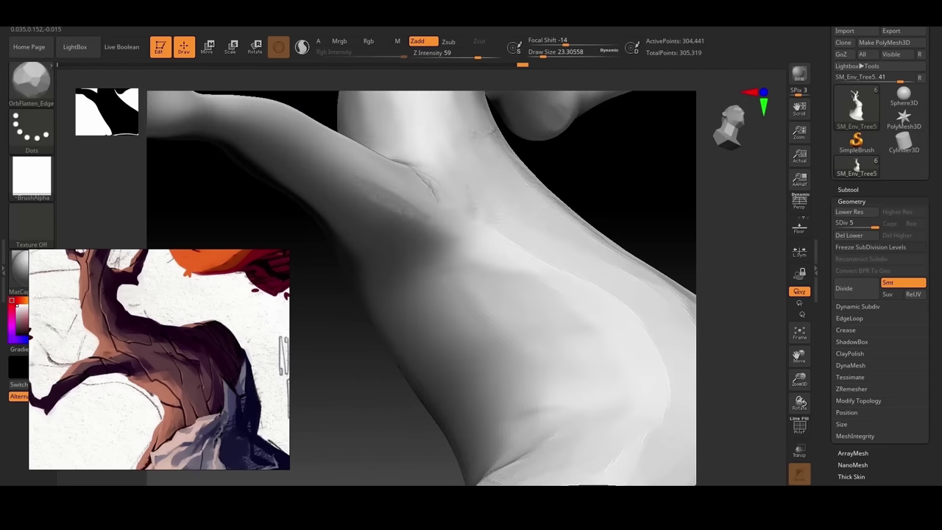
Step: Flatten facets on the lower branch's joint with the trunk and along the branch's length
left_click_drag(474, 240, 469, 210)
mouse_move(489, 276)
right_mouse_down()
mouse_move(398, 290)
mouse_move(489, 329)
right_mouse_up()
left_click_drag(356, 183, 452, 201)
right_click_drag(541, 228, 474, 234)
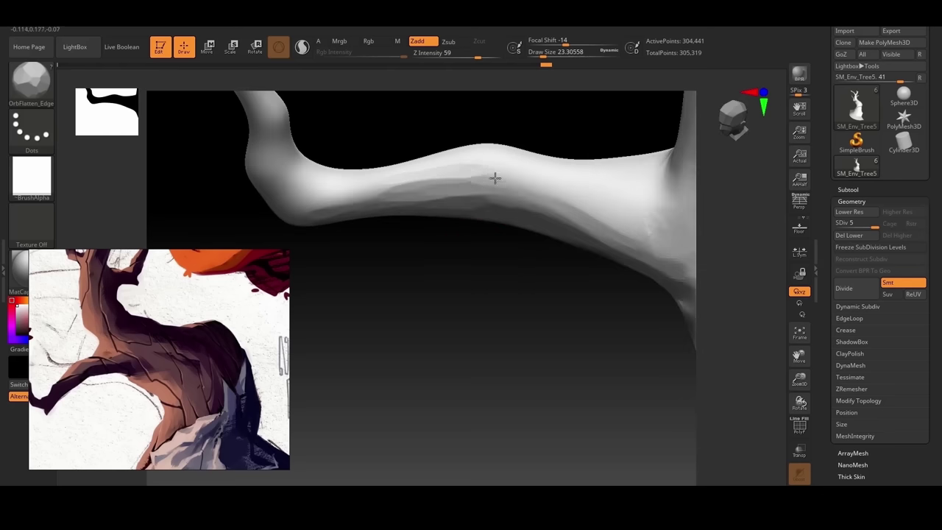
right_click_drag(622, 247, 488, 228)
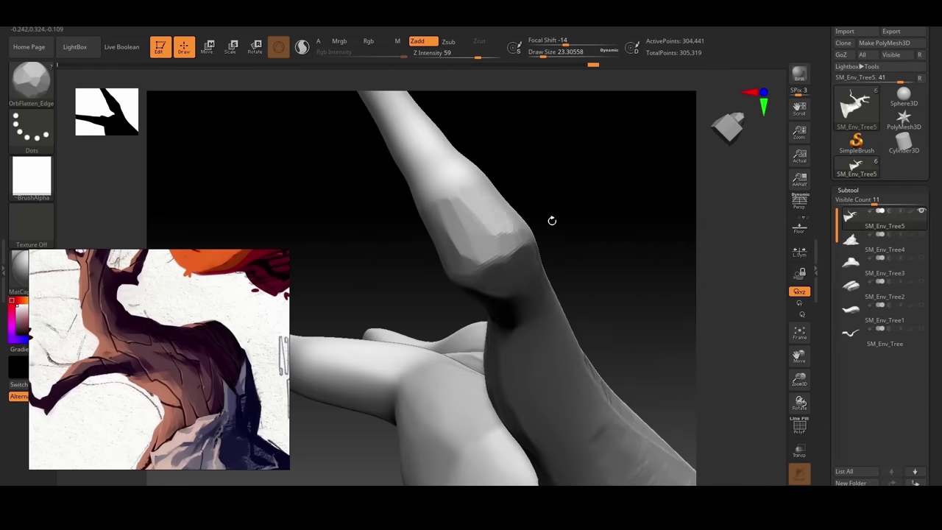
Step: Carve flat facets around the elbow of the lower branch and smooth the rough strokes
right_click_drag(552, 218, 466, 269)
left_click_drag(488, 288, 506, 286)
left_click_drag(508, 227, 532, 234)
right_click_drag(540, 240, 538, 285)
right_click_drag(539, 220, 538, 263)
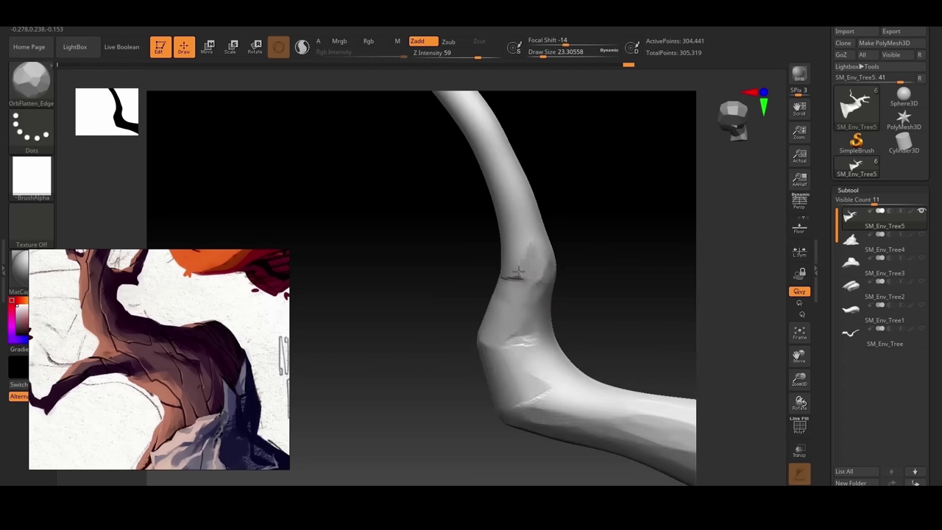
left_click_drag(519, 273, 522, 252)
right_click_drag(532, 253, 508, 287)
left_click_drag(498, 305, 511, 311)
left_click_drag(508, 312, 504, 306, "shift")
Step: Flatten facets along the thin outer section of the lower branch
left_click_drag(497, 221, 492, 278)
right_click_drag(538, 236, 482, 254)
left_click_drag(495, 260, 474, 285)
mouse_move(457, 259)
right_mouse_down()
mouse_move(480, 245)
mouse_move(540, 248)
mouse_move(601, 292)
mouse_move(426, 300)
mouse_move(612, 305)
mouse_move(546, 256)
mouse_move(588, 260)
right_mouse_up()
right_click_drag(501, 279, 487, 233)
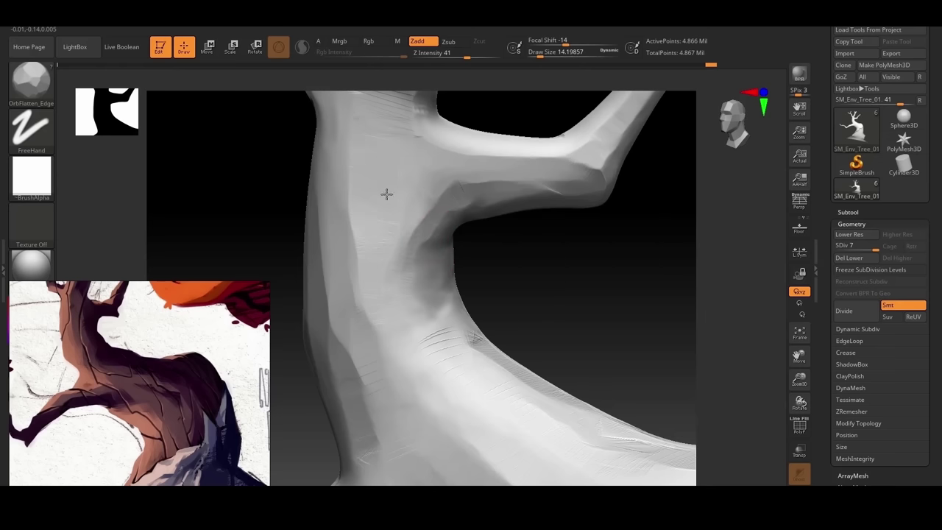
Step: Flatten facets around the upper trunk fork and along the side branch growing from it
right_click_drag(386, 193, 494, 280)
right_click_drag(385, 243, 471, 280)
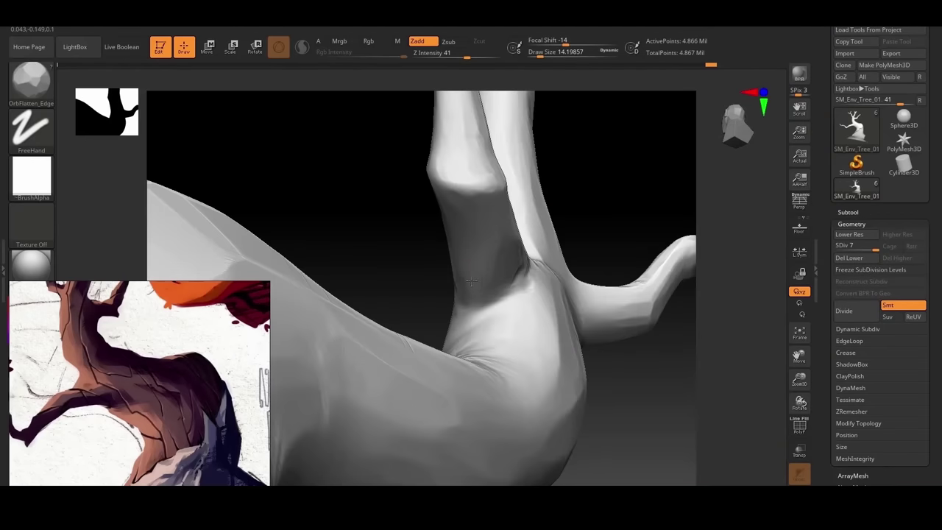
mouse_move(462, 177)
right_mouse_down()
mouse_move(407, 201)
mouse_move(404, 280)
mouse_move(499, 274)
mouse_move(487, 258)
right_mouse_up()
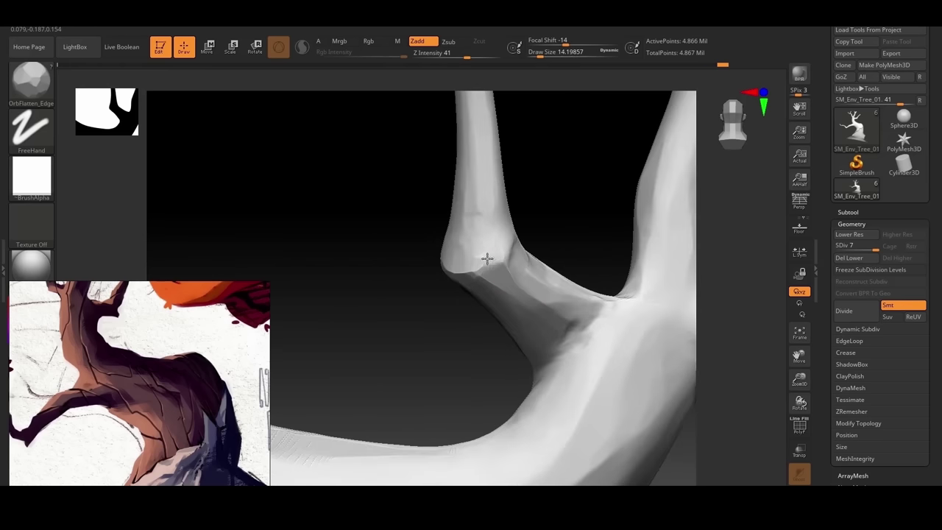
right_click_drag(490, 171, 502, 259)
right_click_drag(499, 193, 461, 219)
Step: Flatten the planes at the tip of the upper side branch and smooth its surface
right_click_drag(538, 207, 449, 184)
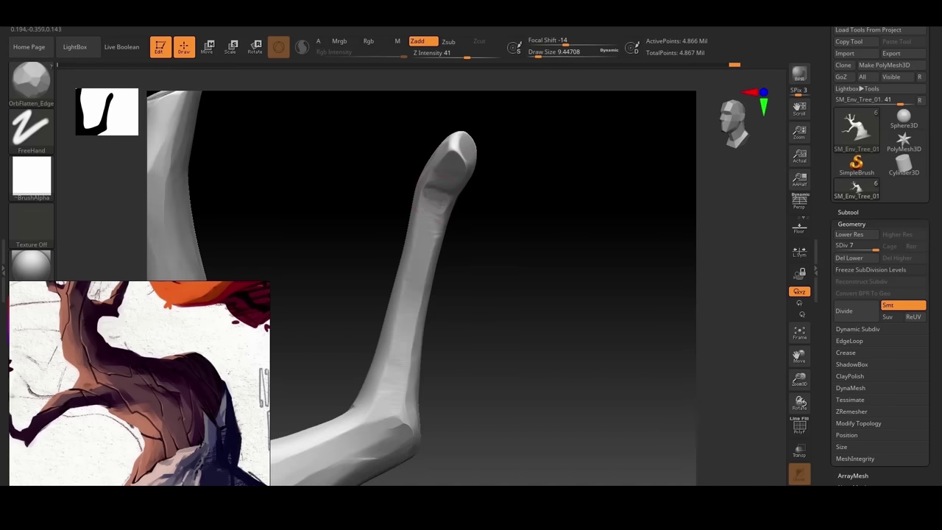
right_click_drag(499, 223, 481, 262)
right_click_drag(571, 252, 431, 236)
mouse_move(606, 217)
right_mouse_down()
mouse_move(367, 235)
mouse_move(385, 259)
mouse_move(438, 212)
right_mouse_up()
left_click_drag(458, 144, 537, 135, "shift")
Step: Flatten the slanted cut face at the top end of the trunk and sharpen its rim
mouse_move(581, 158)
right_mouse_down()
mouse_move(620, 208)
mouse_move(512, 198)
right_mouse_up()
left_click_drag(515, 204, 542, 188)
mouse_move(598, 229)
right_mouse_down()
mouse_move(589, 240)
mouse_move(637, 243)
right_mouse_up()
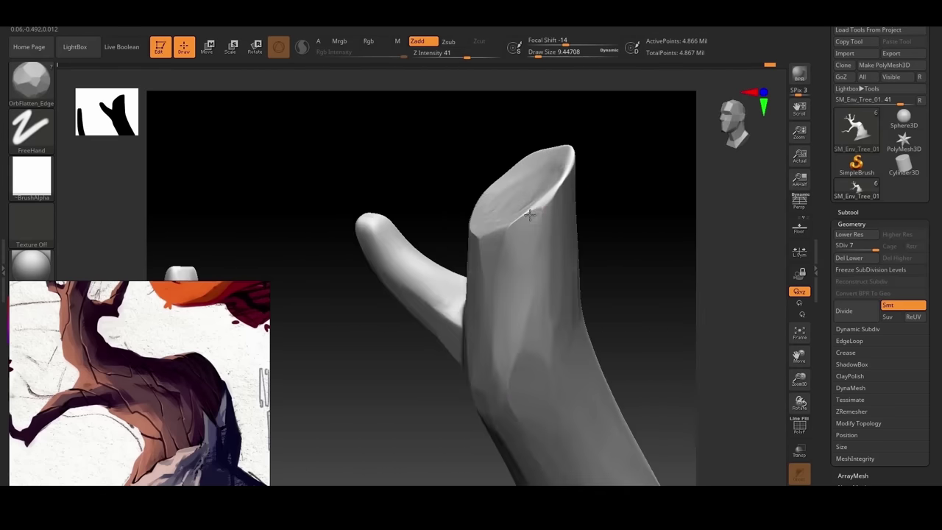
left_click_drag(530, 215, 545, 206)
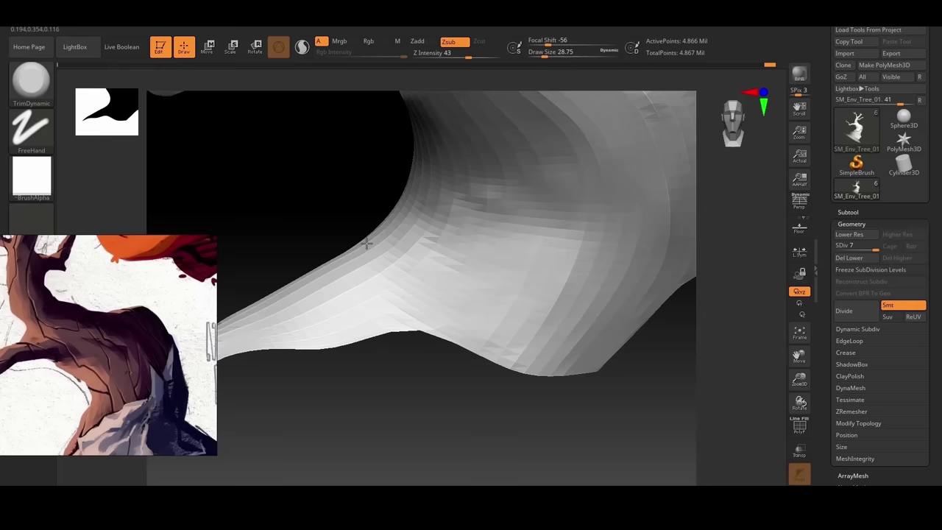
Step: Smooth the concave surface at the trunk's base and reduce the TrimDynamic draw size to about 11.7
right_click_drag(366, 242, 435, 258)
mouse_move(710, 269)
left_mouse_down()
mouse_move(736, 235)
mouse_move(736, 268)
left_mouse_up()
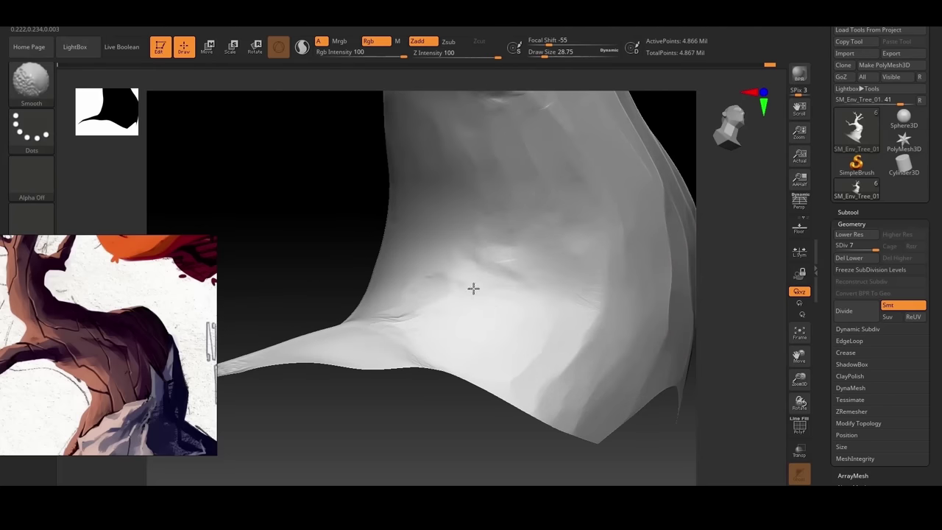
left_click_drag(473, 288, 602, 302, "shift")
left_click_drag(721, 295, 685, 284)
key("space")
left_click_drag(478, 317, 465, 317)
Step: Switch to the Polish brush, set its draw size to about 23.3 and polish the trunk's base and inner curve
key("b")
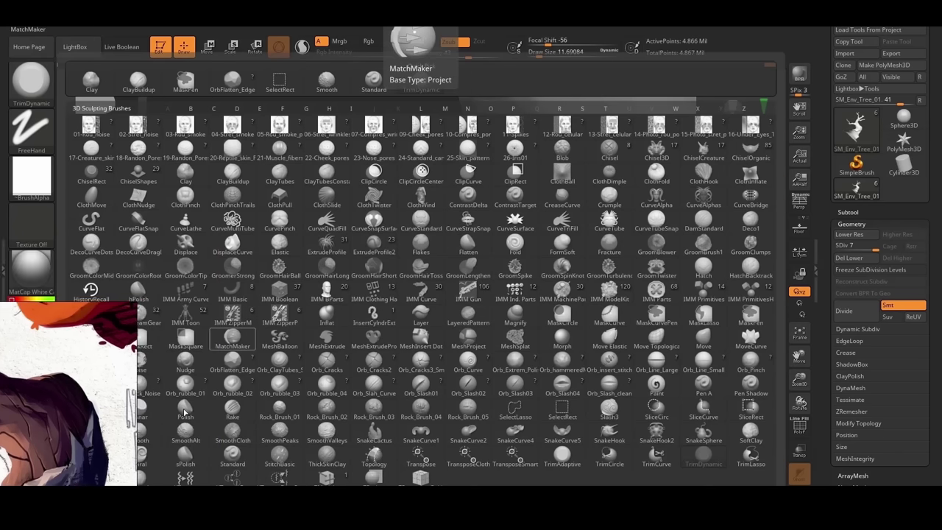
left_click(185, 412)
key("space")
left_click_drag(516, 270, 526, 270)
mouse_move(460, 230)
left_mouse_down()
mouse_move(440, 236)
mouse_move(434, 262)
left_mouse_up()
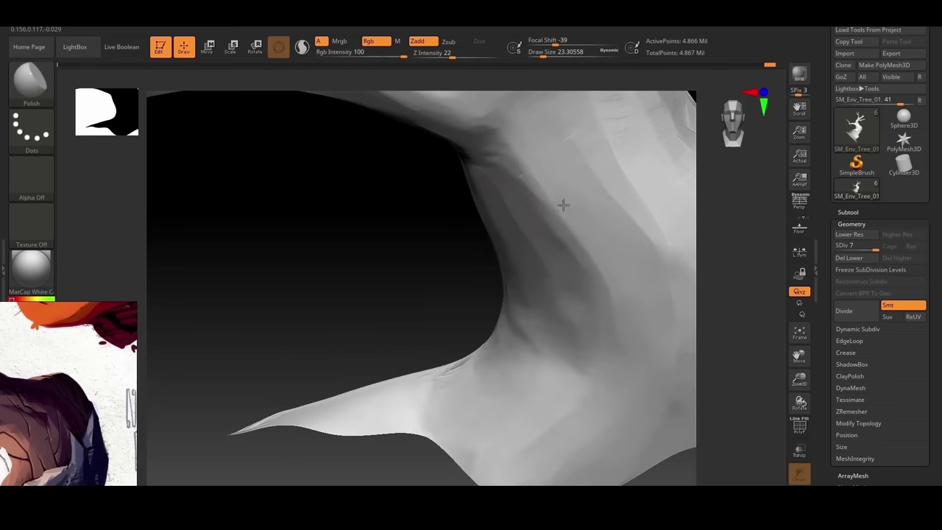
right_click_drag(521, 320, 403, 356)
left_click_drag(533, 152, 531, 199)
left_click_drag(723, 211, 663, 279)
Step: Reduce the Polish draw size to about 12.9 and polish the area where the lower branch meets the trunk
key("space")
mouse_move(464, 199)
left_mouse_down()
mouse_move(453, 195)
mouse_move(460, 199)
left_mouse_up()
left_click_drag(706, 221, 668, 250)
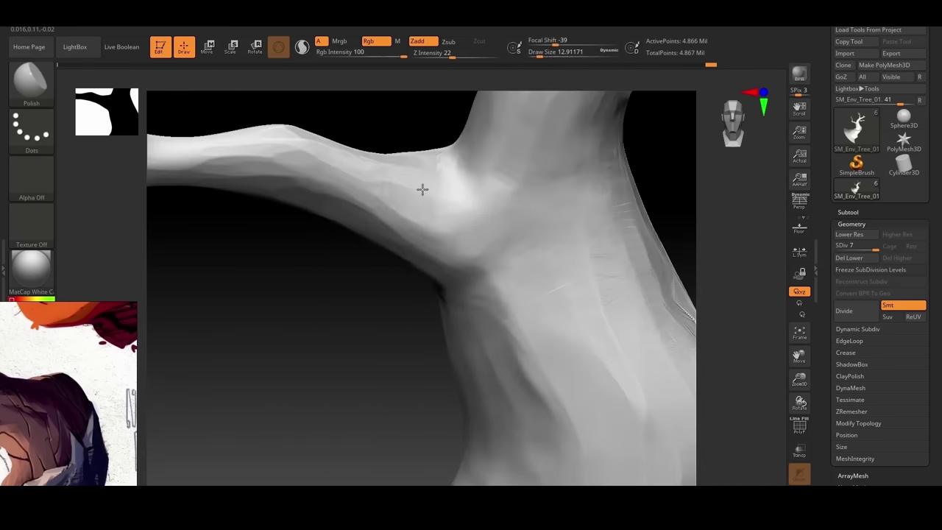
mouse_move(436, 207)
right_mouse_down()
mouse_move(508, 221)
mouse_move(533, 272)
right_mouse_up()
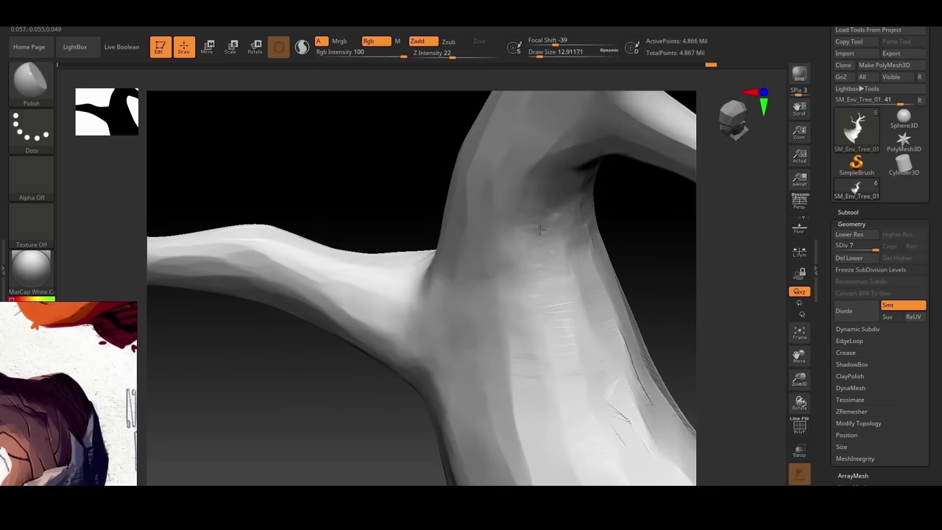
mouse_move(697, 281)
left_mouse_down("alt")
mouse_move(673, 282)
mouse_move(652, 301)
mouse_move(670, 278)
mouse_move(651, 275)
left_mouse_up("alt")
mouse_move(599, 273)
right_mouse_down()
mouse_move(685, 244)
mouse_move(626, 277)
mouse_move(476, 221)
right_mouse_up()
mouse_move(403, 301)
right_mouse_down()
mouse_move(479, 299)
mouse_move(711, 248)
mouse_move(368, 243)
right_mouse_up()
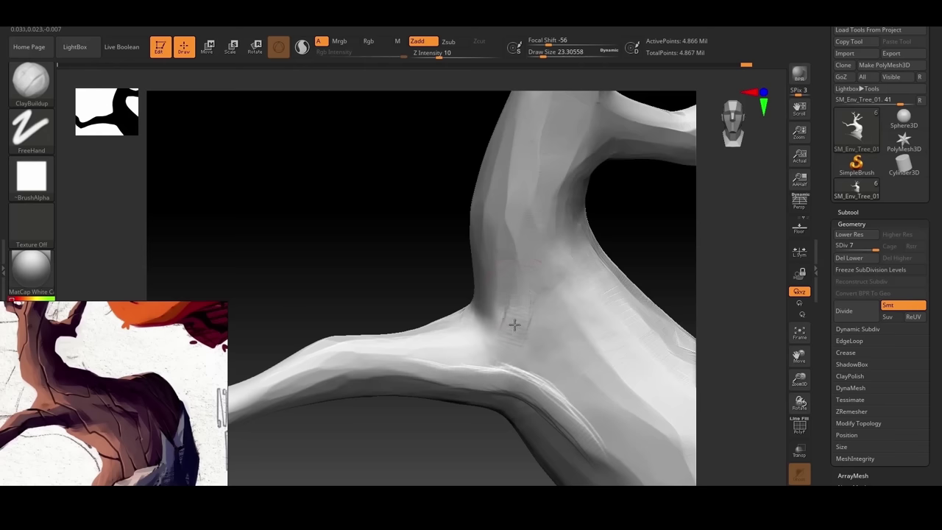
Step: Build up ridges with the ClayBuildup brush down the trunk and across its junction with the lower branch
right_click_drag(463, 185, 508, 302)
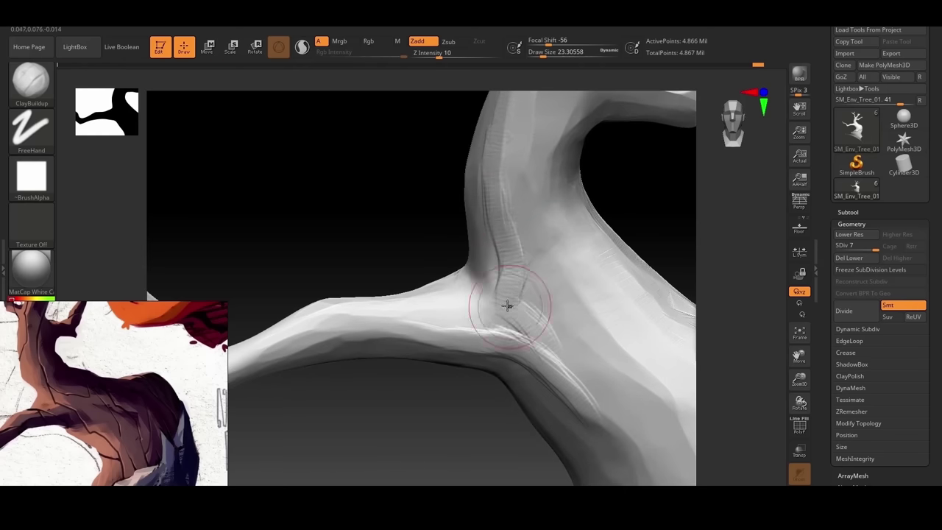
mouse_move(449, 297)
right_mouse_down()
mouse_move(420, 283)
mouse_move(538, 335)
right_mouse_up()
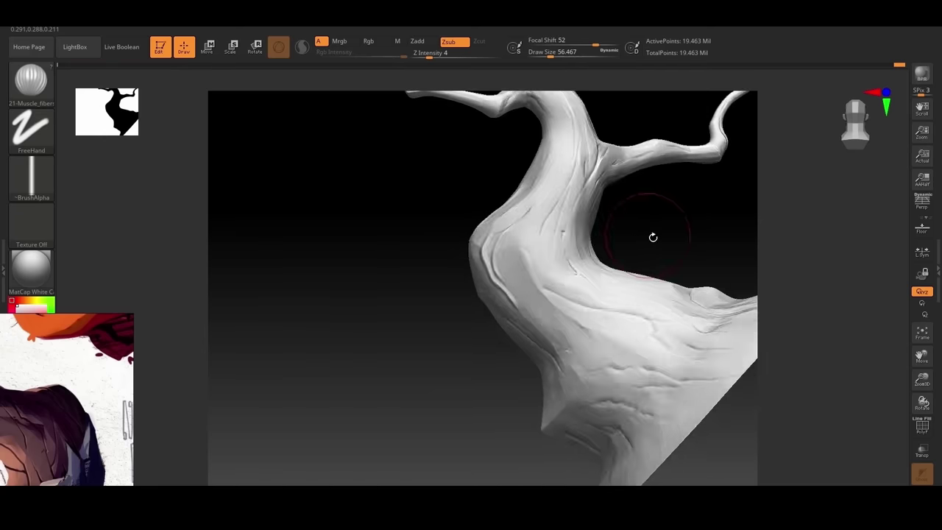
Step: Set the 21-Muscle_fibers brush's draw size to about 108.2 and carve flowing bark grooves along the trunk's upper bend
mouse_move(652, 238)
right_mouse_down()
mouse_move(654, 204)
mouse_move(514, 311)
right_mouse_up()
left_click_drag(631, 258, 612, 367)
key("space")
left_click_drag(522, 326, 548, 326)
left_click_drag(598, 365, 572, 353, "alt")
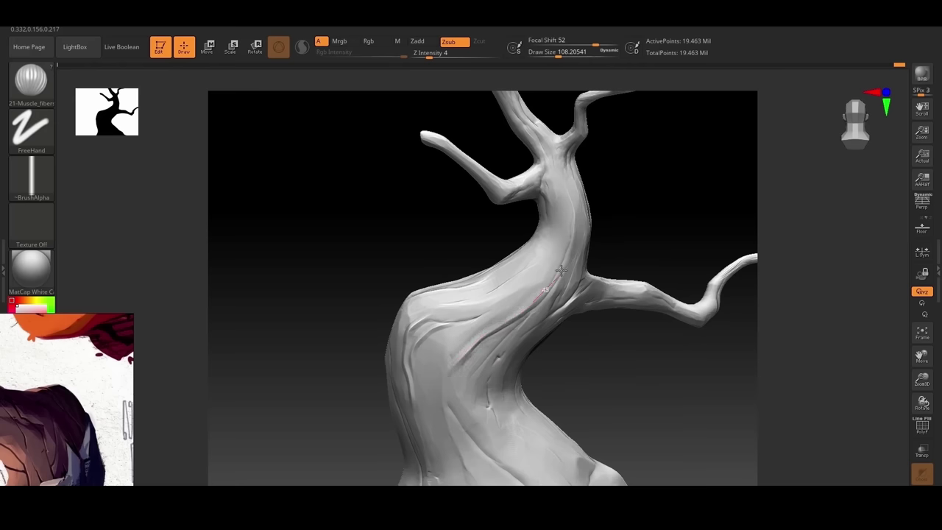
left_click_drag(572, 332, 591, 195, "alt")
left_click_drag(463, 221, 460, 263)
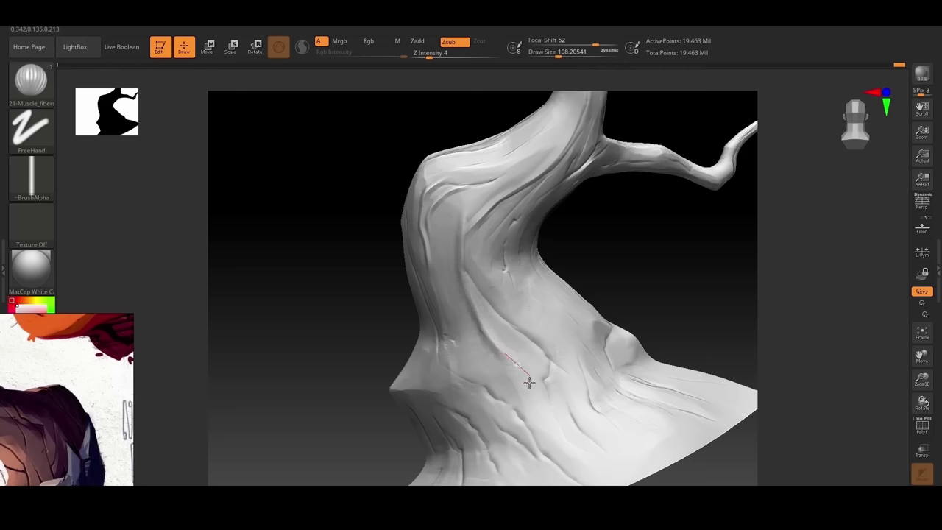
Step: Carve long diagonal bark grooves down the lower trunk toward its flared base
left_click_drag(537, 412, 557, 447)
left_click_drag(614, 300, 613, 205, "alt")
mouse_move(454, 271)
left_mouse_down()
mouse_move(524, 316)
mouse_move(536, 357)
mouse_move(586, 393)
left_mouse_up()
mouse_move(421, 298)
left_mouse_down()
mouse_move(491, 336)
mouse_move(515, 397)
left_mouse_up()
left_click_drag(440, 273, 454, 293)
left_click_drag(474, 327, 501, 374)
Step: Carve slanted bark grooves into the recess beneath the pointed ledge at the trunk's base
left_click_drag(646, 223, 687, 196)
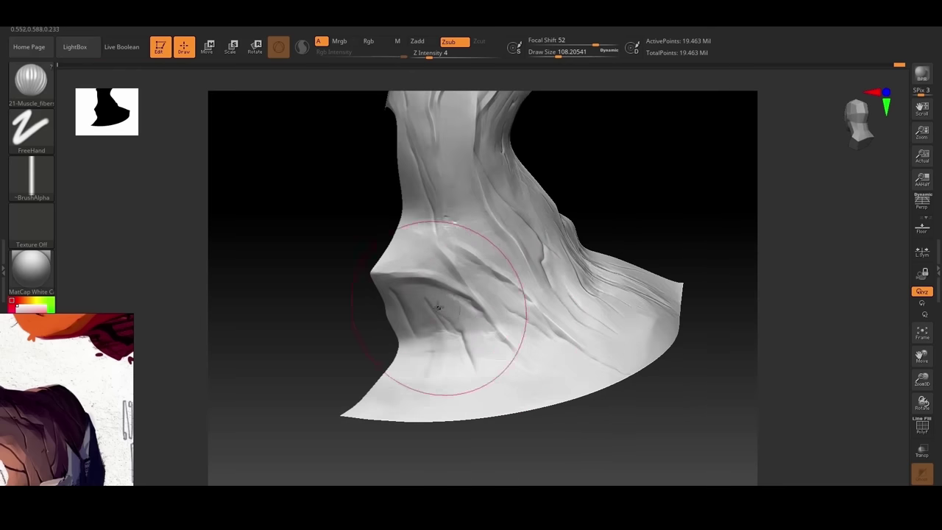
left_click_drag(424, 292, 487, 359)
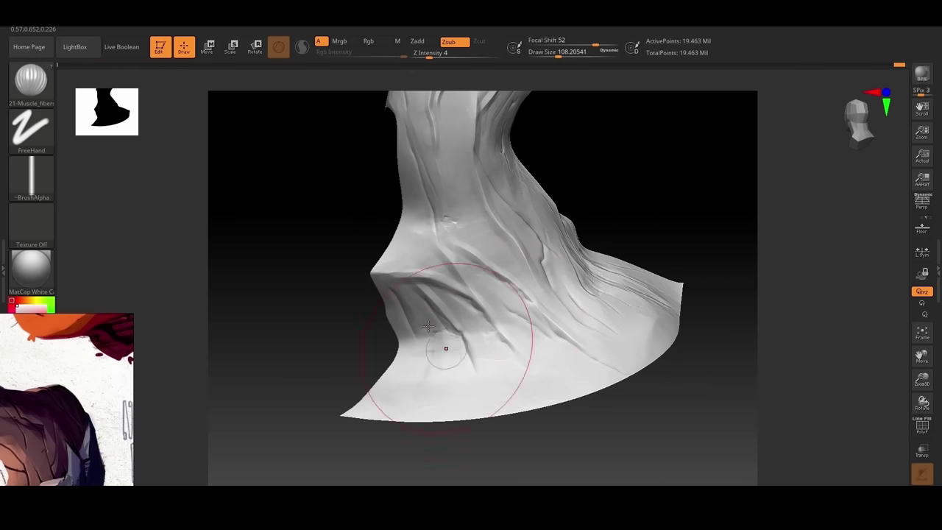
left_click_drag(396, 285, 432, 366)
mouse_move(624, 229)
left_mouse_down()
mouse_move(654, 221)
mouse_move(621, 167)
mouse_move(629, 260)
mouse_move(656, 262)
left_mouse_up()
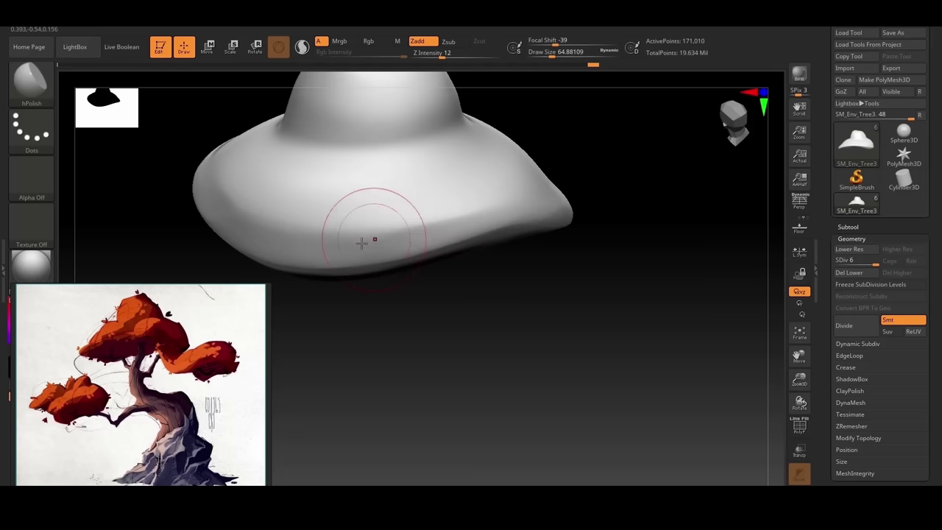
Step: Flatten the lower rim of the large foliage canopy with the hPolish brush and undo the last stroke
mouse_move(412, 294)
left_mouse_down()
mouse_move(472, 327)
mouse_move(369, 245)
left_mouse_up()
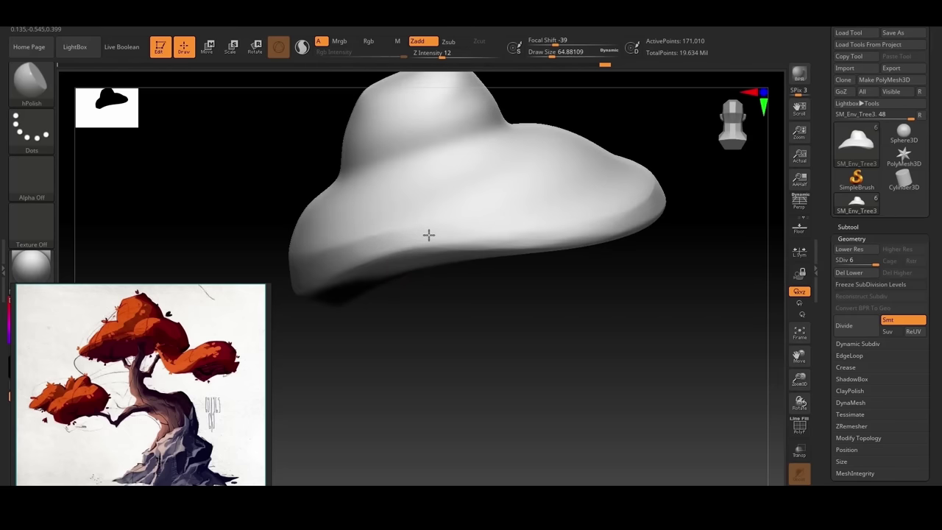
left_click_drag(560, 309, 477, 271)
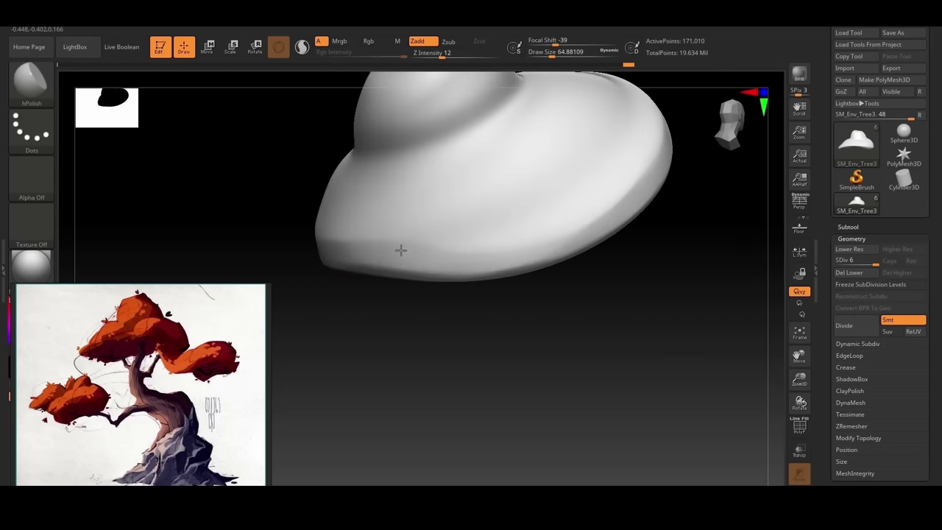
left_click_drag(661, 288, 639, 252)
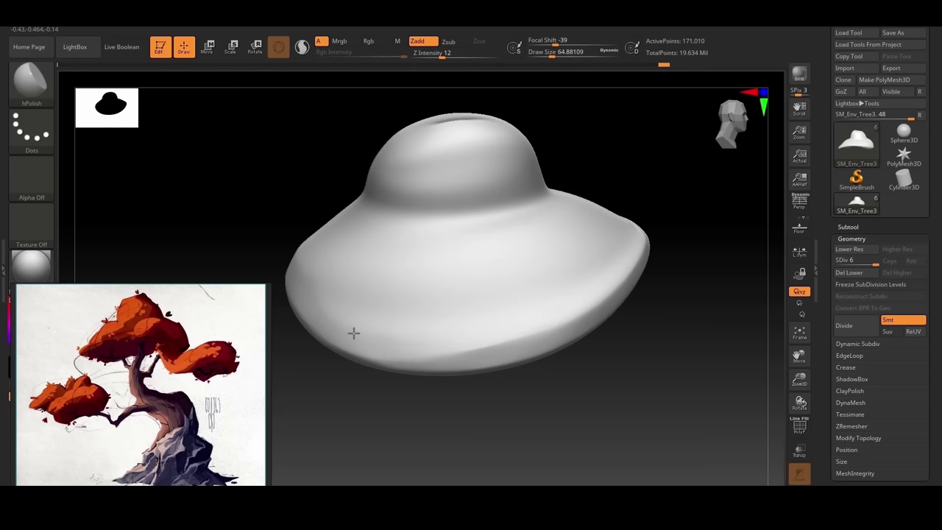
left_click_drag(508, 308, 413, 279)
left_click_drag(514, 309, 489, 320)
left_click_drag(416, 275, 538, 257)
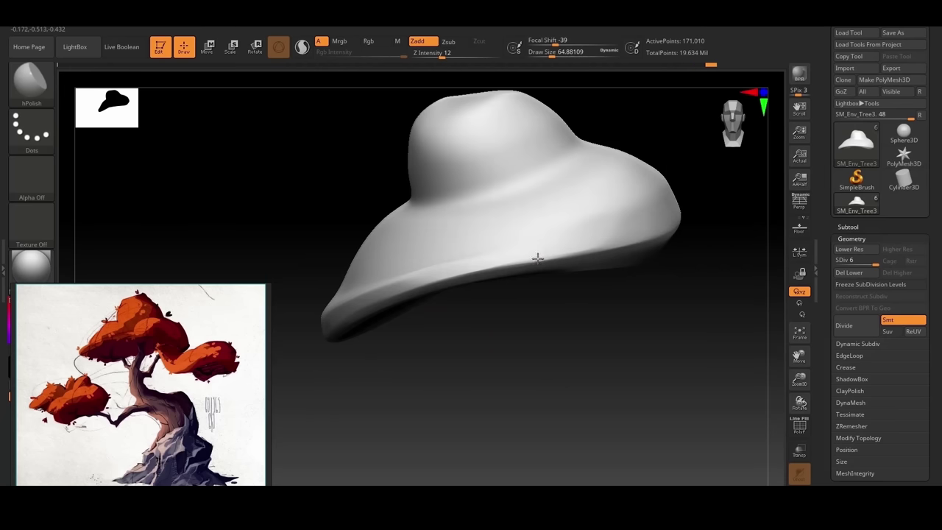
key("ctrl+z")
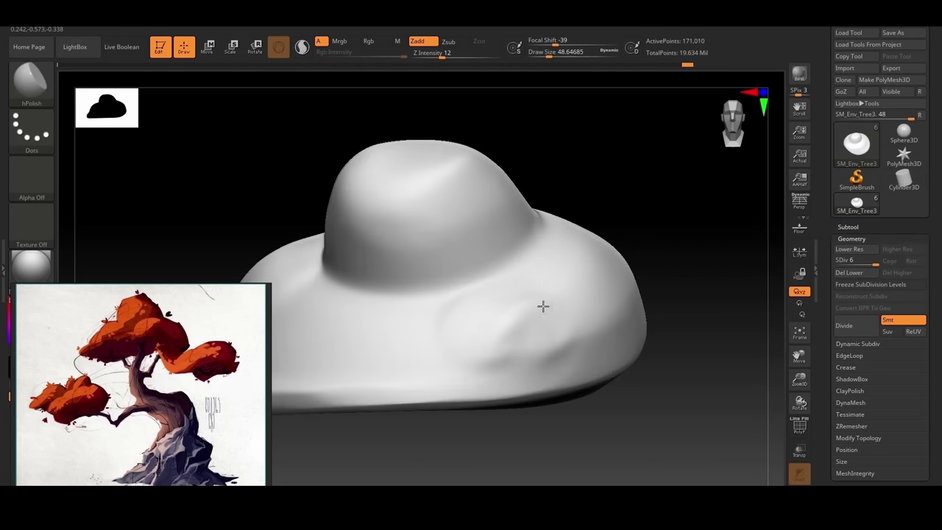
Step: Sculpt a raised, creased foliage clump on the canopy's front side, using hPolish at draw size about 48.6 and the Standard brush
mouse_move(545, 289)
left_mouse_down()
mouse_move(536, 330)
mouse_move(498, 355)
mouse_move(559, 346)
left_mouse_up()
mouse_move(485, 330)
left_mouse_down()
mouse_move(473, 354)
mouse_move(513, 338)
mouse_move(455, 324)
left_mouse_up()
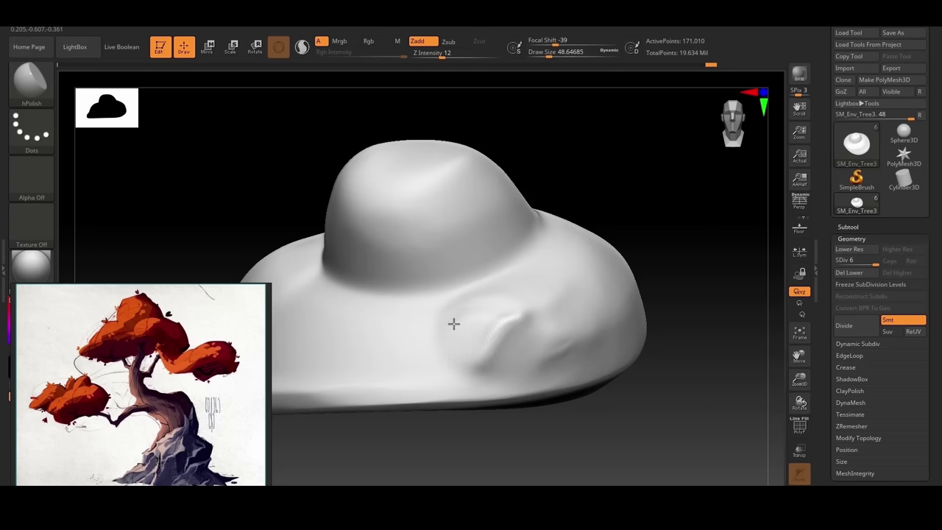
left_click(31, 82)
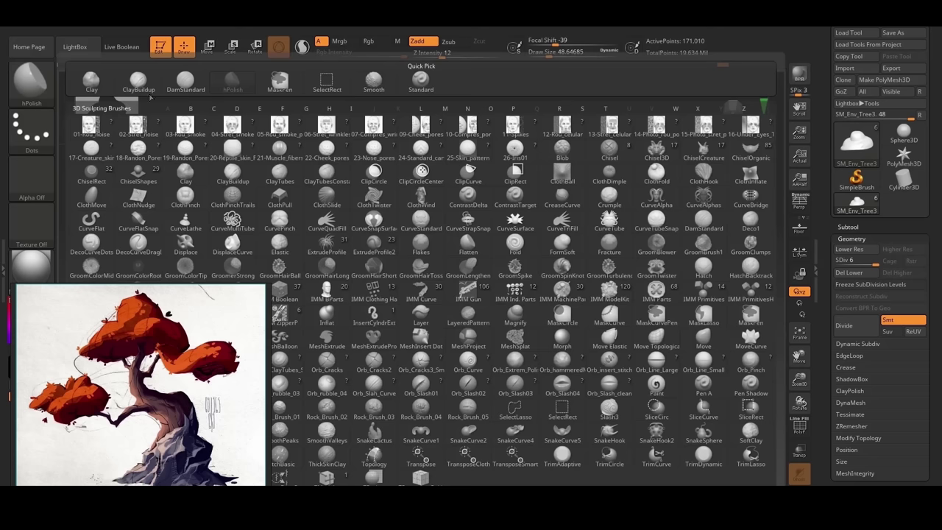
left_click(421, 81)
left_click_drag(515, 283, 472, 357)
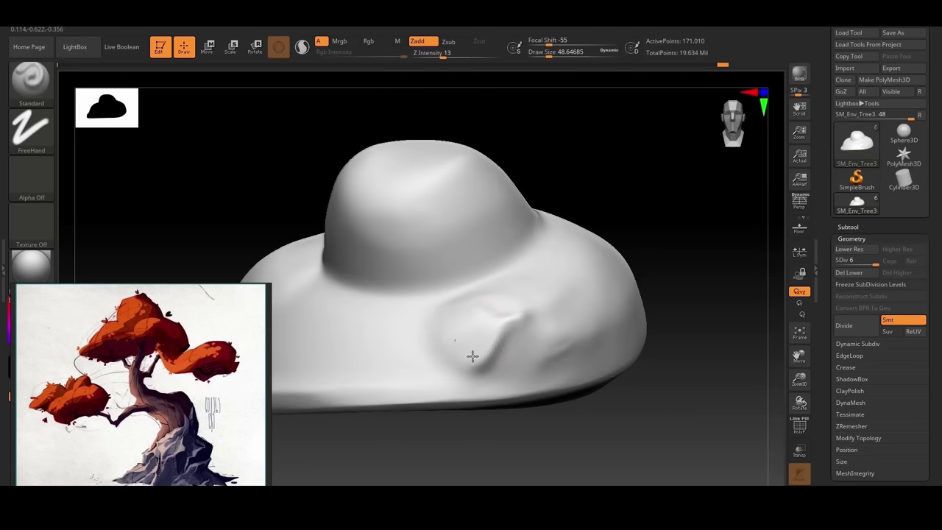
left_click_drag(500, 297, 478, 301)
mouse_move(532, 280)
left_mouse_down()
mouse_move(564, 324)
mouse_move(568, 314)
left_mouse_up()
left_click_drag(505, 365, 512, 365)
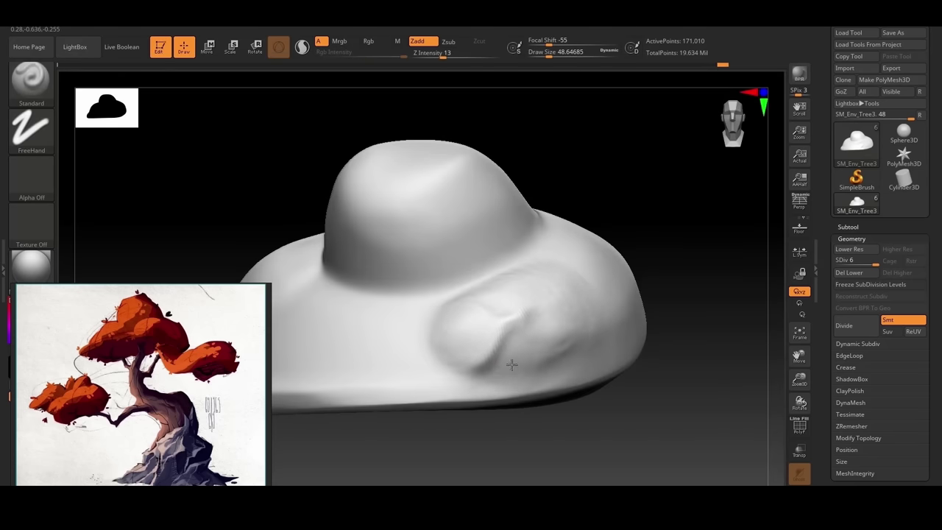
mouse_move(479, 293)
left_mouse_down()
mouse_move(467, 286)
mouse_move(433, 325)
mouse_move(472, 325)
left_mouse_up()
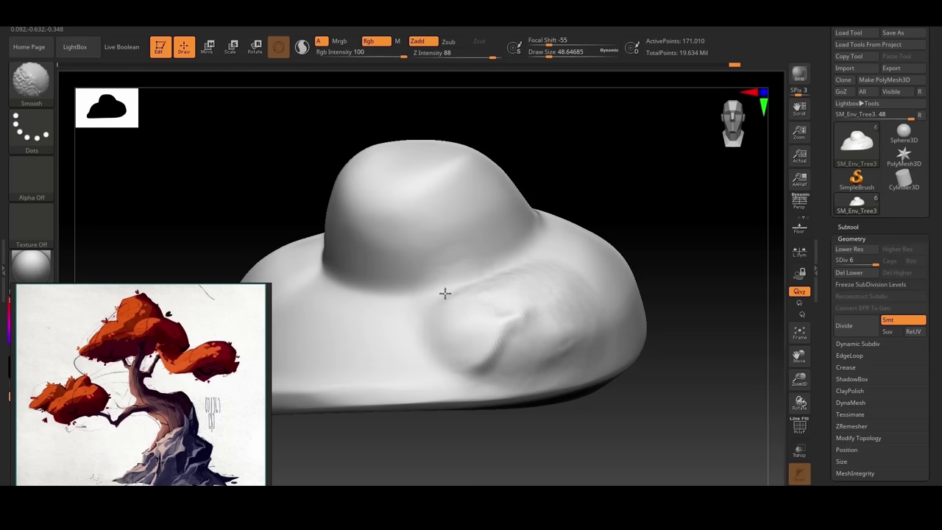
Step: Raise the Smooth brush's intensity to 100 and smooth out the creases on the new foliage clump
left_click_drag(489, 54, 515, 56)
left_click_drag(504, 318, 479, 357, "shift")
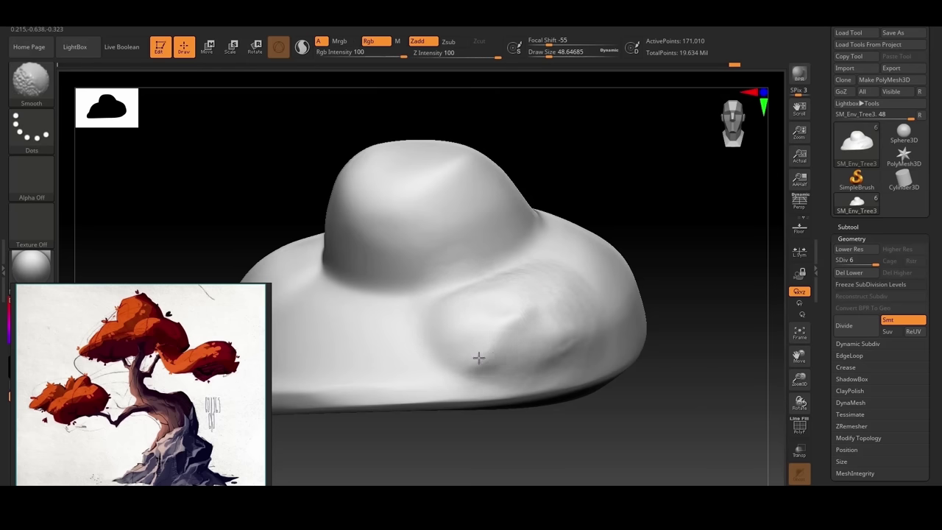
left_click_drag(678, 231, 568, 267)
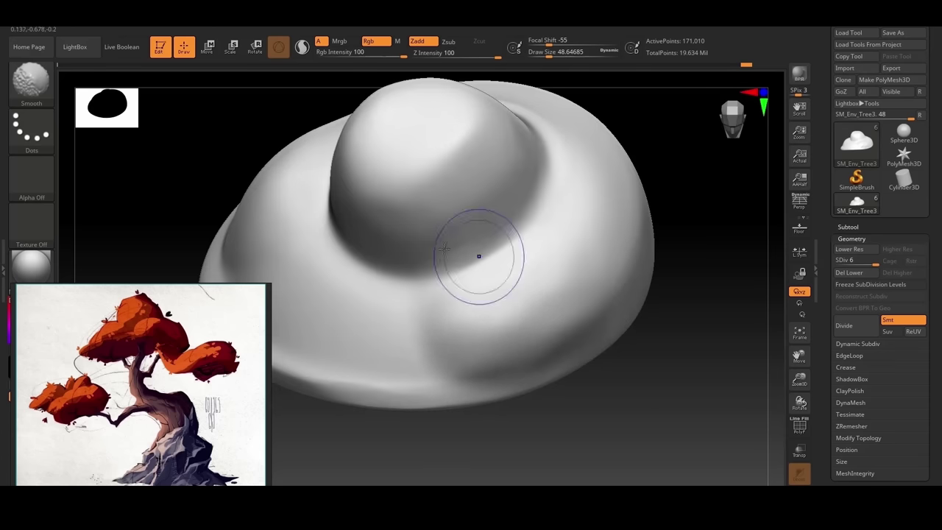
Step: Switch back to the hPolish brush and polish the new clump and surrounding canopy surface
key("b")
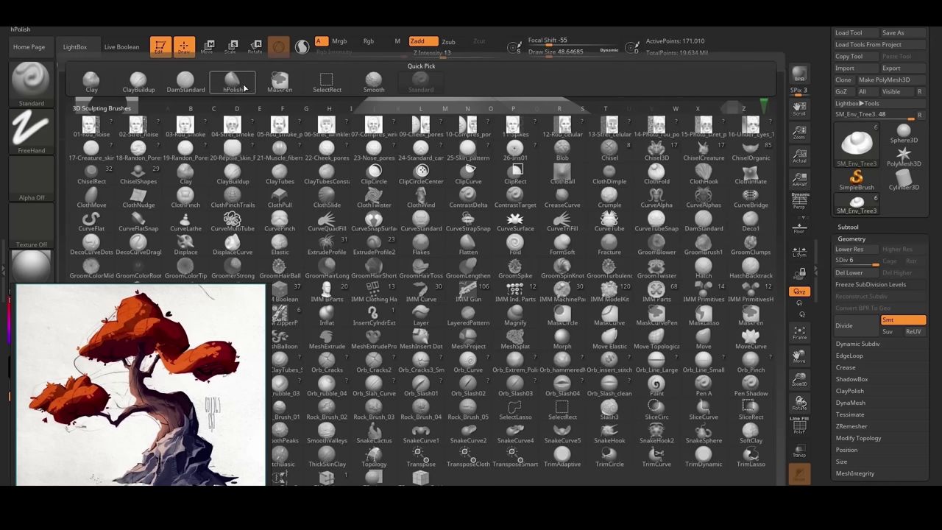
left_click(243, 86)
left_click_drag(663, 362, 515, 284)
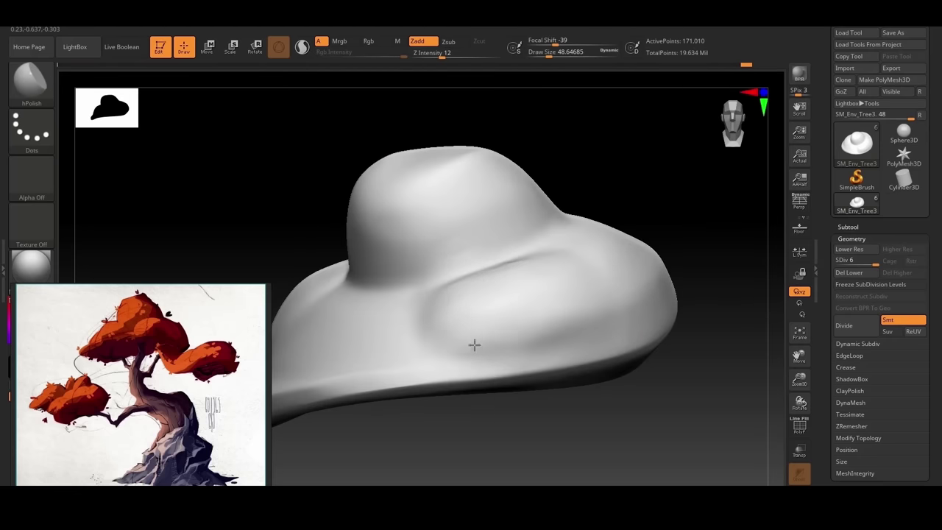
left_click_drag(523, 274, 599, 267)
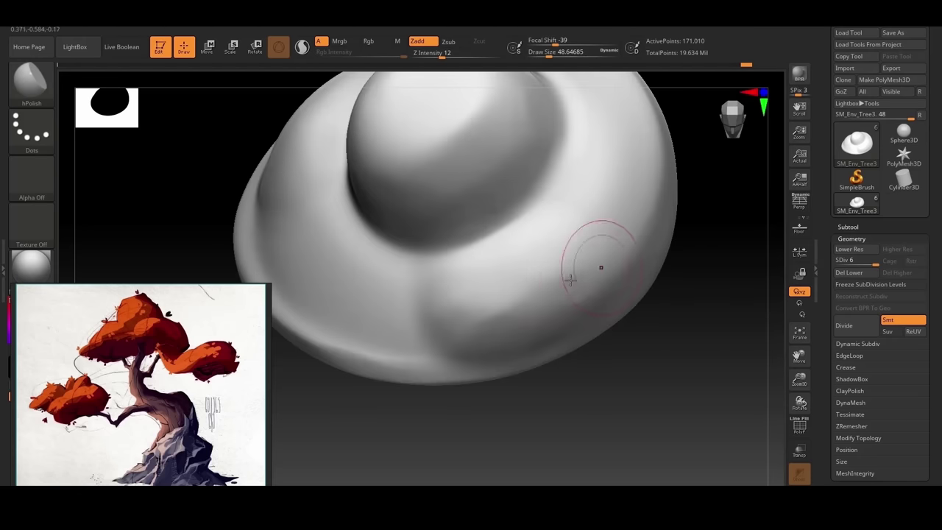
key("shift")
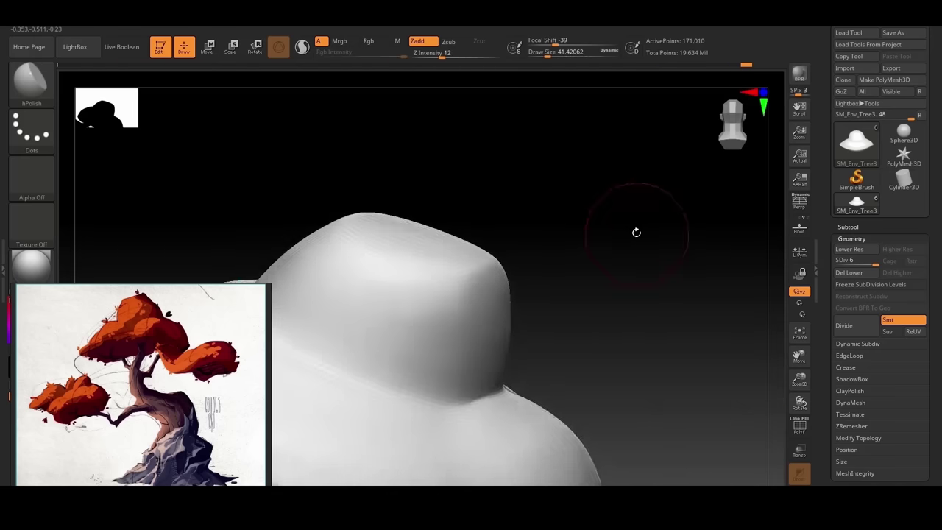
mouse_move(635, 228)
left_mouse_down()
mouse_move(570, 214)
mouse_move(665, 199)
mouse_move(658, 248)
mouse_move(616, 177)
mouse_move(568, 190)
mouse_move(625, 203)
mouse_move(628, 214)
mouse_move(594, 196)
left_mouse_up()
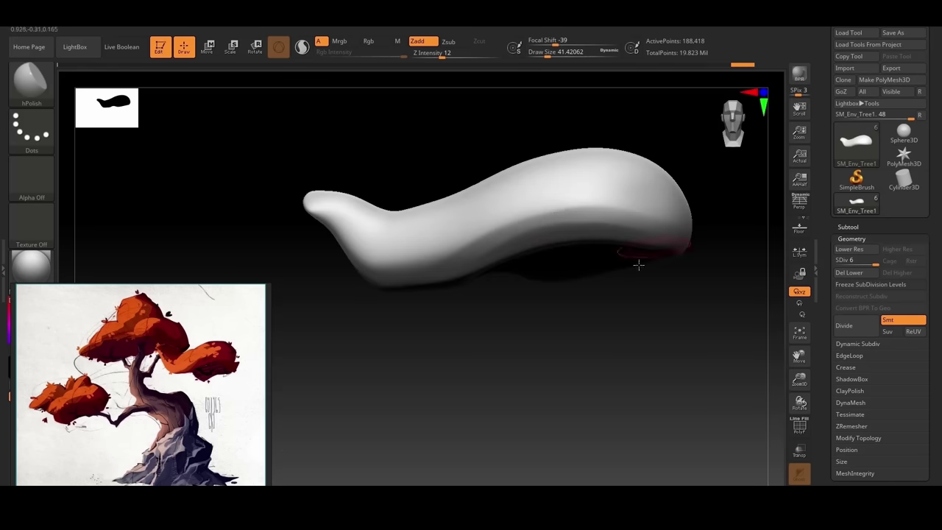
Step: Flatten the lower rim of the elongated side foliage around its rounded end with hPolish at draw size about 41.4
left_click_drag(639, 265, 633, 232)
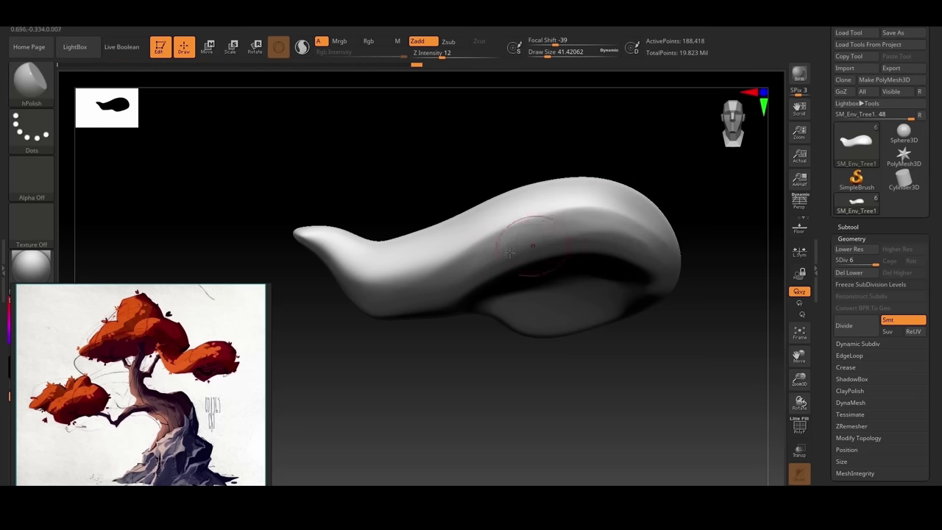
mouse_move(669, 256)
left_mouse_down()
mouse_move(605, 139)
mouse_move(665, 152)
mouse_move(533, 219)
left_mouse_up()
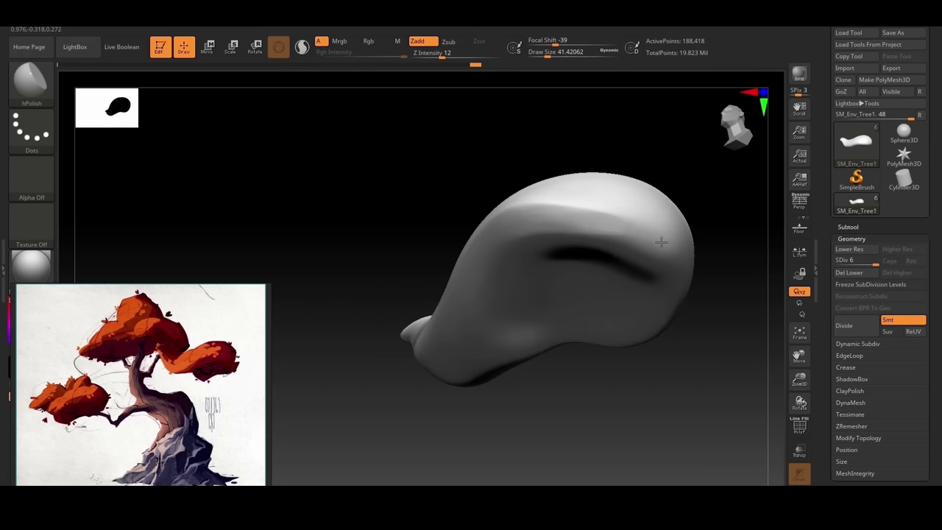
left_click_drag(707, 242, 500, 208)
left_click_drag(615, 224, 624, 187)
left_click_drag(625, 309, 562, 195)
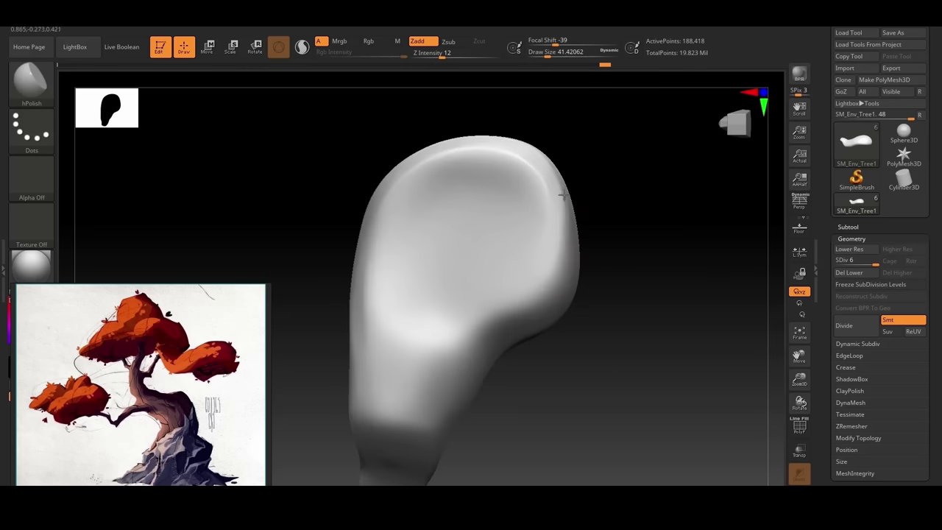
Step: Refine the elongated foliage's underside rim and sharpen the bevel along its front edge and rounded end
mouse_move(597, 263)
left_mouse_down()
mouse_move(538, 261)
mouse_move(602, 266)
mouse_move(563, 203)
left_mouse_up()
mouse_move(625, 221)
left_mouse_down()
mouse_move(576, 221)
mouse_move(573, 265)
left_mouse_up()
mouse_move(530, 287)
left_mouse_down()
mouse_move(572, 284)
mouse_move(633, 258)
left_mouse_up()
mouse_move(559, 278)
left_mouse_down()
mouse_move(688, 240)
mouse_move(476, 228)
left_mouse_up()
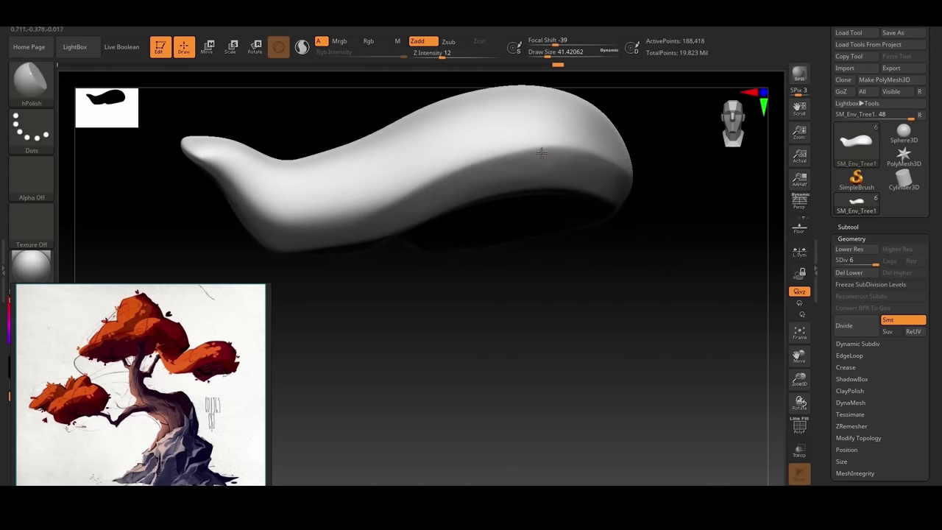
left_click_drag(545, 176, 554, 287)
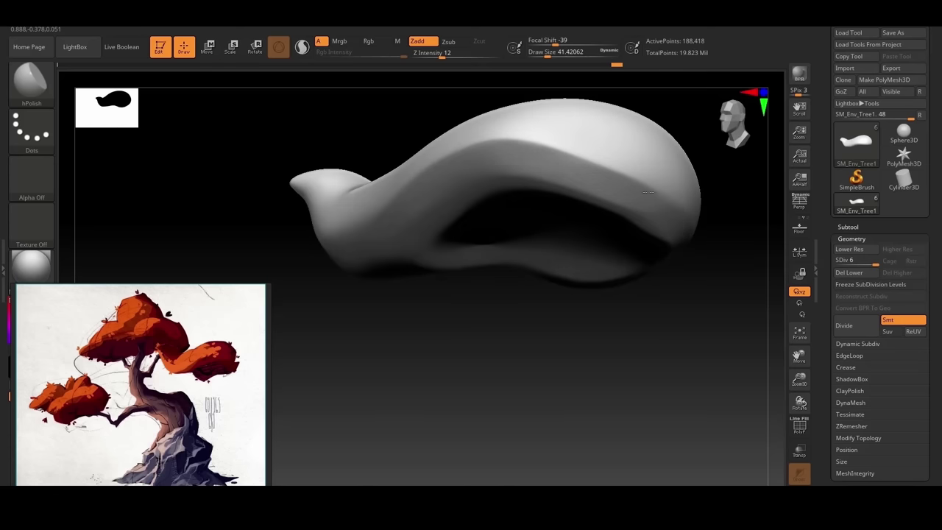
left_click_drag(609, 295, 674, 231)
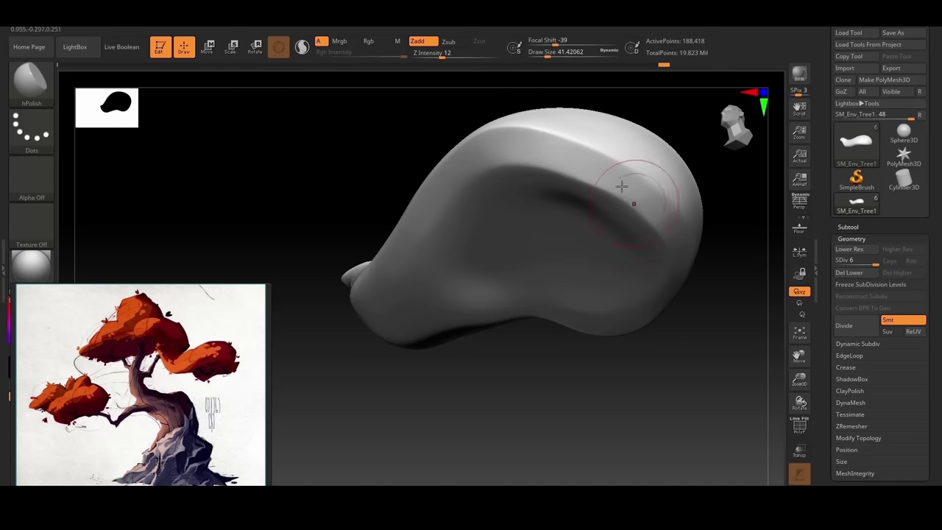
left_click_drag(620, 184, 574, 172)
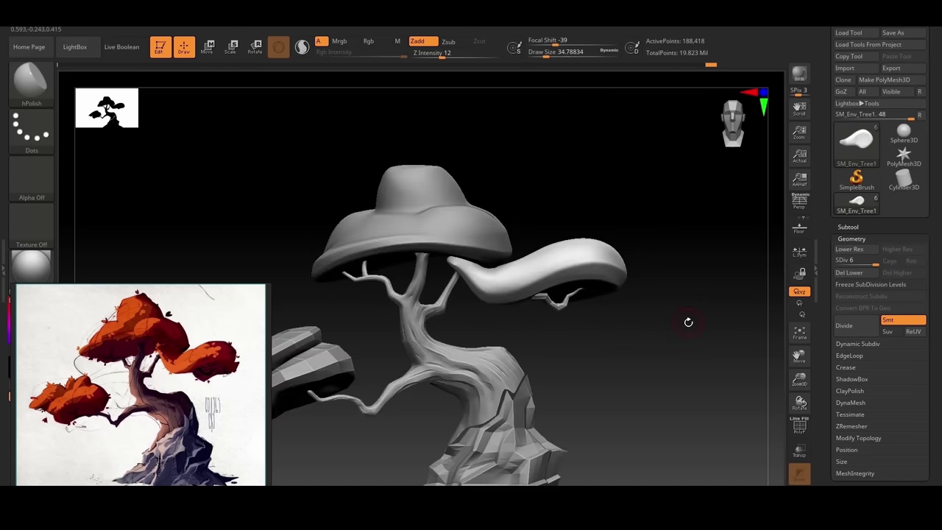
Step: Make the low-poly foliage subtool SM_Env_Tree2 active and subdivide it to level 6
left_click_drag(655, 332, 656, 310, "alt")
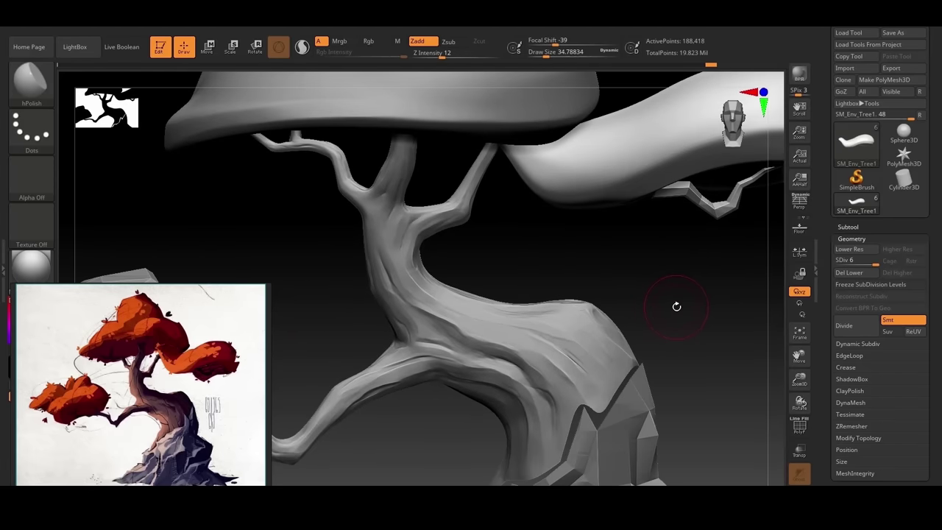
mouse_move(547, 250)
left_mouse_down("alt")
mouse_move(567, 212)
mouse_move(580, 212)
mouse_move(544, 224)
left_mouse_up("alt")
left_click(533, 284, "alt")
left_click_drag(568, 266, 544, 240)
left_click_drag(668, 221, 458, 282)
left_click(458, 282, "alt")
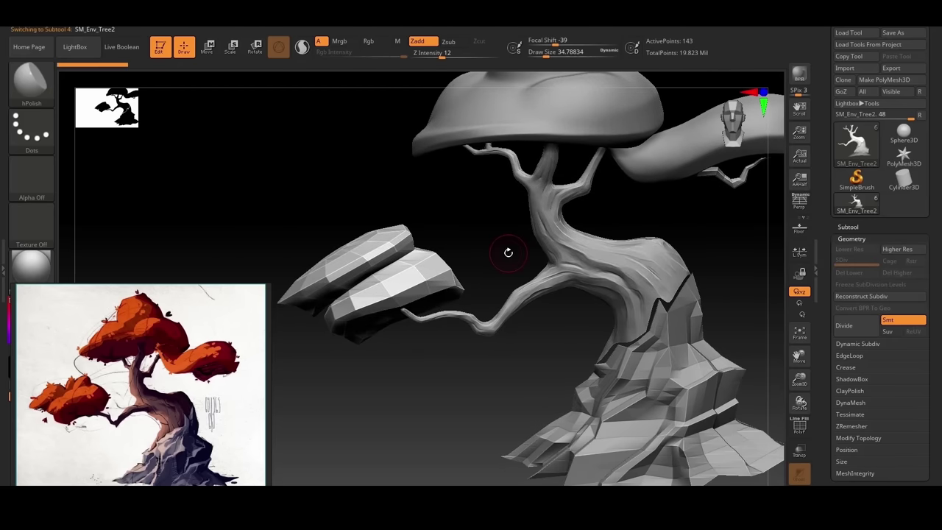
key("ctrl+d")
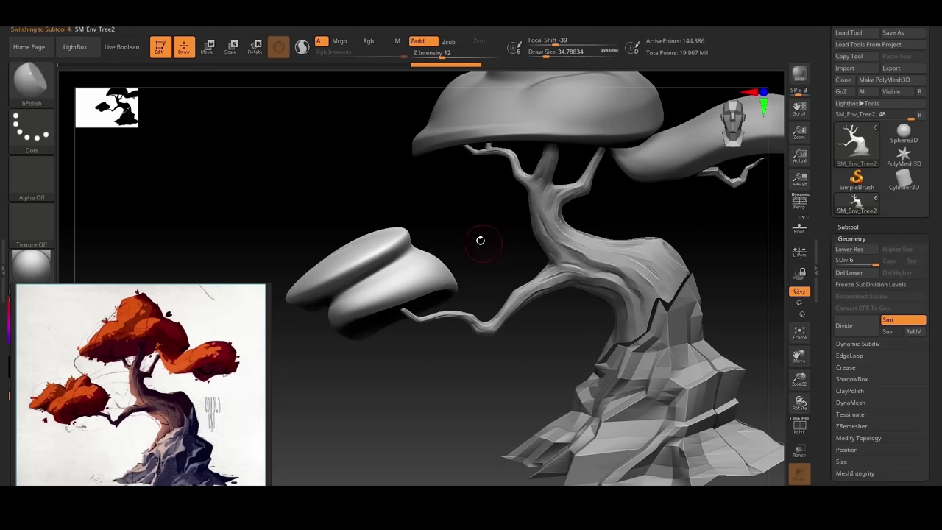
Step: Polish a bevel around the lower rim of the small two-layered foliage clump with hPolish at Z Intensity 22
left_click_drag(403, 212, 500, 182)
left_click_drag(426, 335, 379, 251)
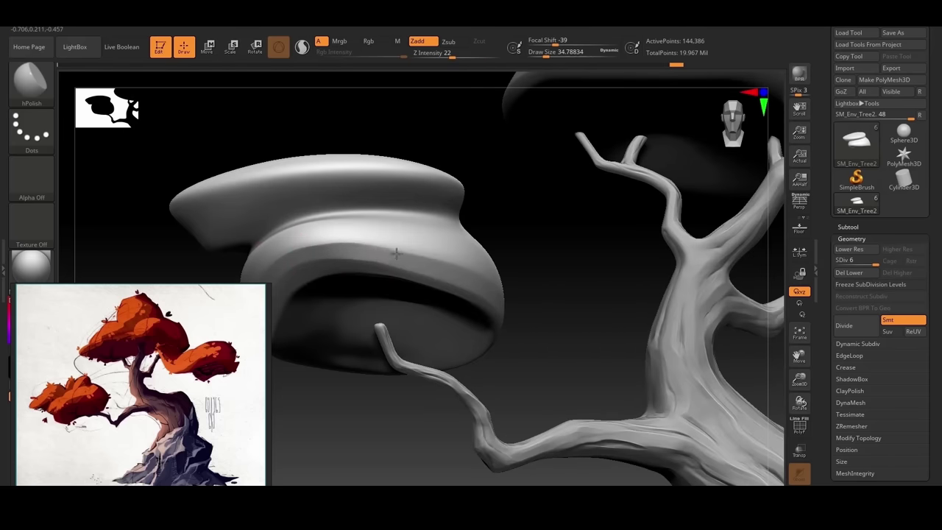
left_click_drag(531, 209, 398, 256)
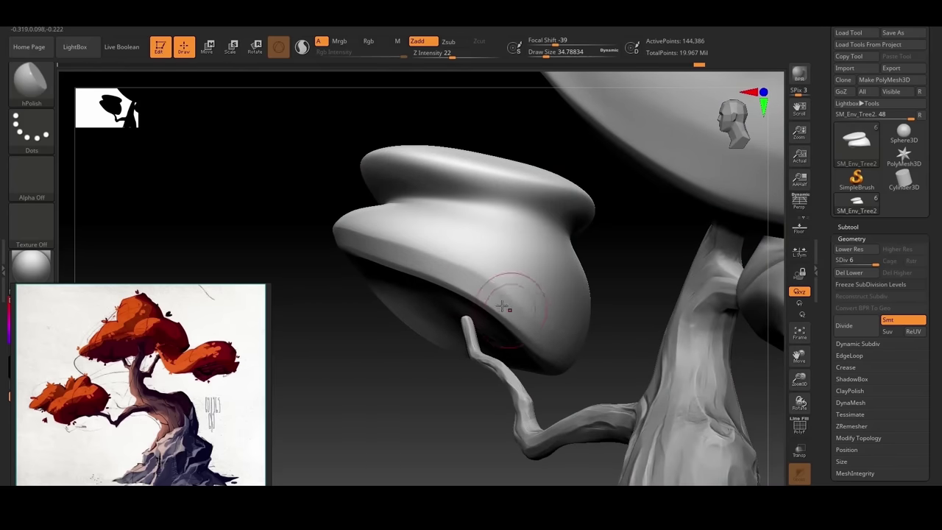
mouse_move(522, 318)
left_mouse_down()
mouse_move(414, 343)
mouse_move(530, 331)
mouse_move(606, 218)
left_mouse_up()
key("shift")
mouse_move(677, 361)
left_mouse_down()
mouse_move(646, 301)
mouse_move(637, 375)
mouse_move(486, 387)
left_mouse_up()
left_click_drag(433, 302, 469, 419)
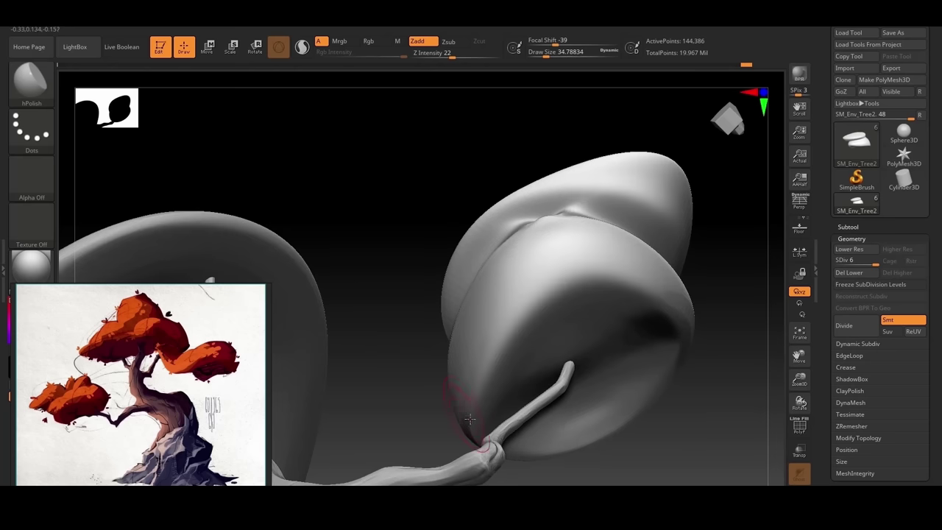
Step: Reduce the draw size to about 15.6 and flatten the upper layer's underside edge along the crease between the two foliage layers
mouse_move(717, 230)
left_mouse_down()
mouse_move(547, 242)
mouse_move(659, 192)
mouse_move(607, 262)
left_mouse_up()
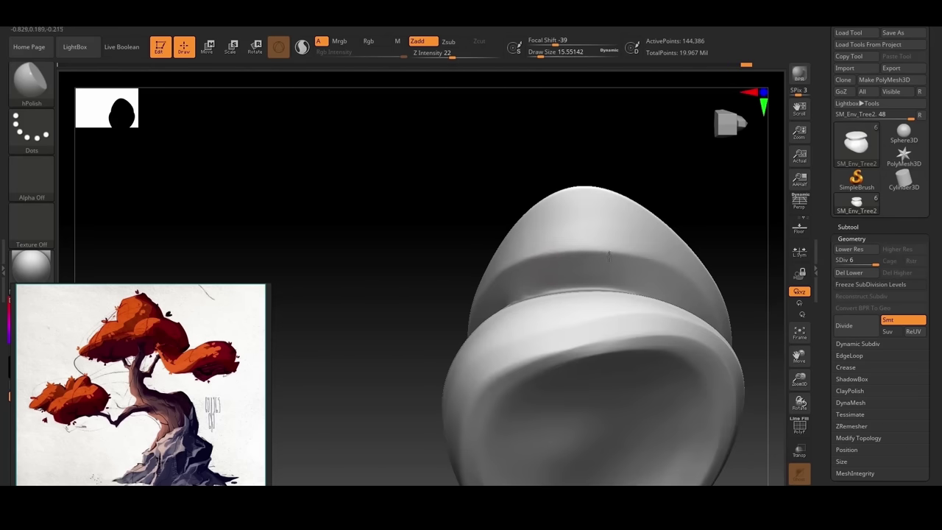
left_click_drag(688, 278, 728, 267)
left_click_drag(690, 329, 622, 338, "alt")
left_click_drag(648, 371, 689, 398)
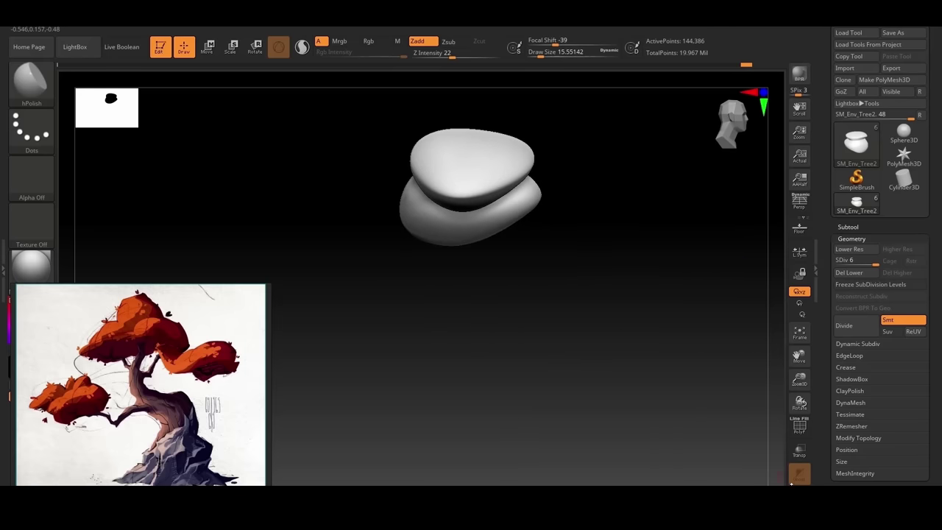
Step: Make the elongated side foliage subtool SM_Env_Tree1 active
left_click_drag(602, 300, 587, 324)
left_click_drag(488, 362, 461, 352, "alt")
left_click(519, 303, "alt")
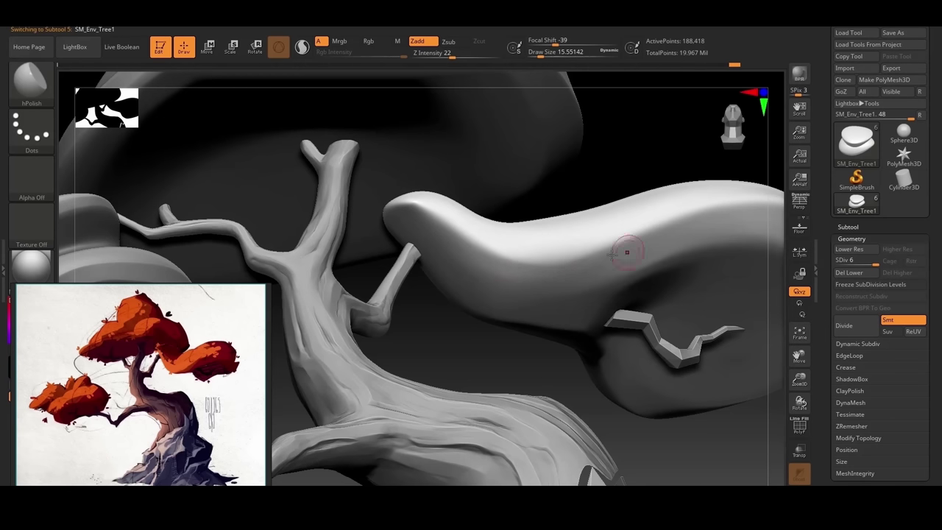
left_click_drag(648, 145, 544, 165, "alt")
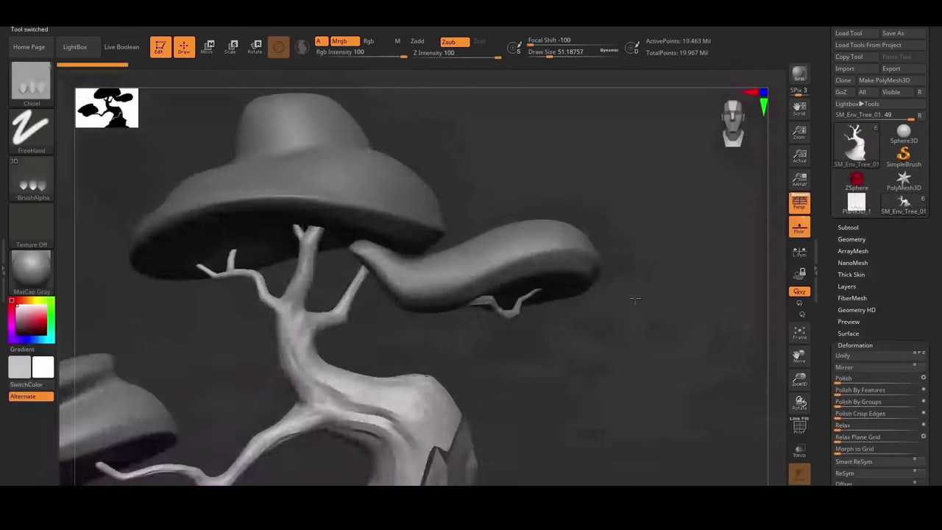
Step: Make the main canopy subtool SM_Env_Tree3 active with the Chisel brush selected
mouse_move(581, 391)
left_mouse_down()
mouse_move(597, 372)
mouse_move(579, 365)
mouse_move(651, 400)
left_mouse_up()
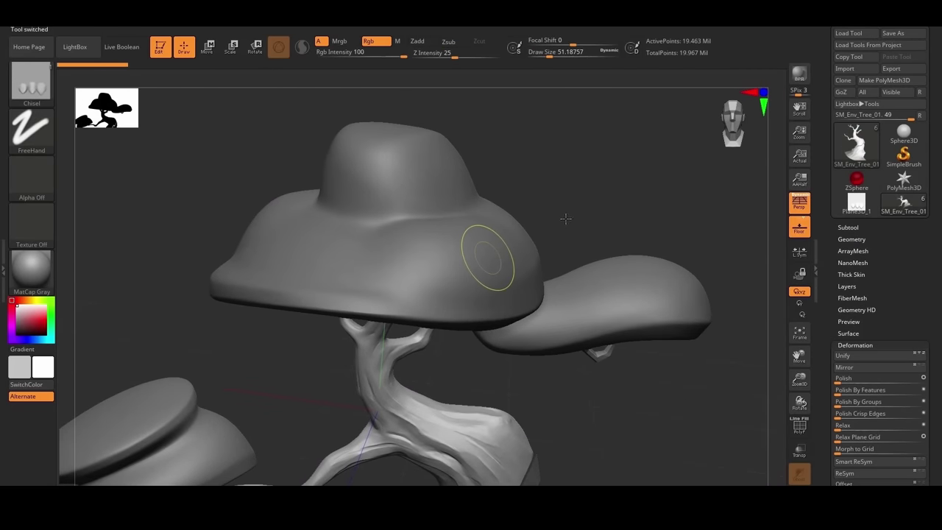
left_click(517, 240, "alt")
left_click_drag(561, 207, 508, 215)
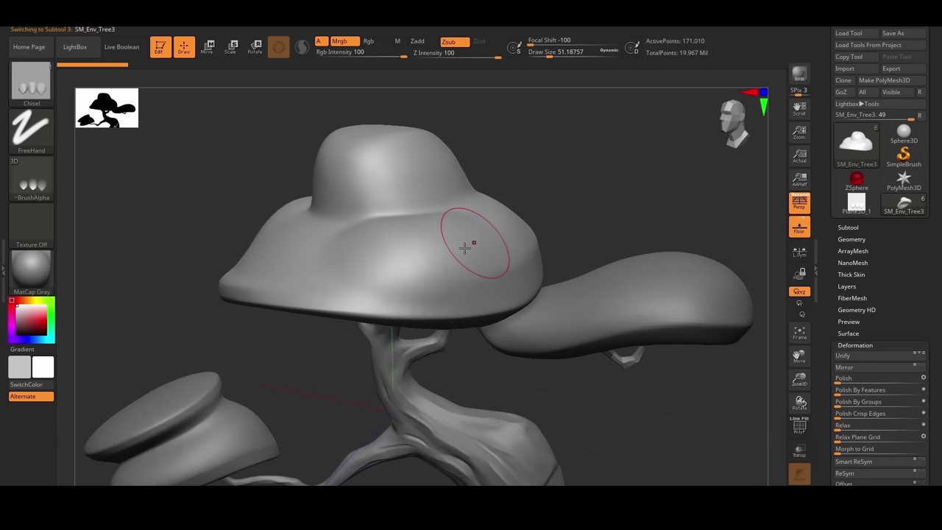
left_click_drag(572, 211, 439, 262)
left_click_drag(472, 296, 442, 266)
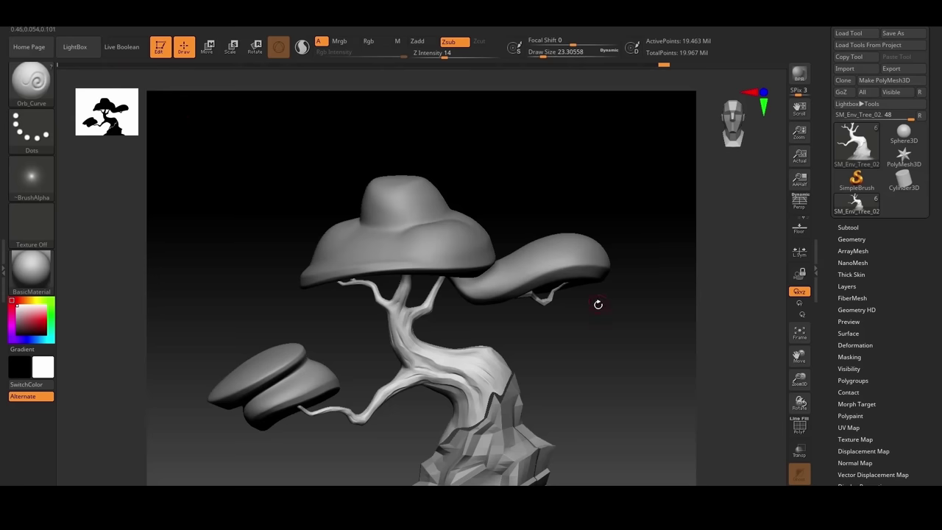
left_click_drag(598, 304, 569, 295)
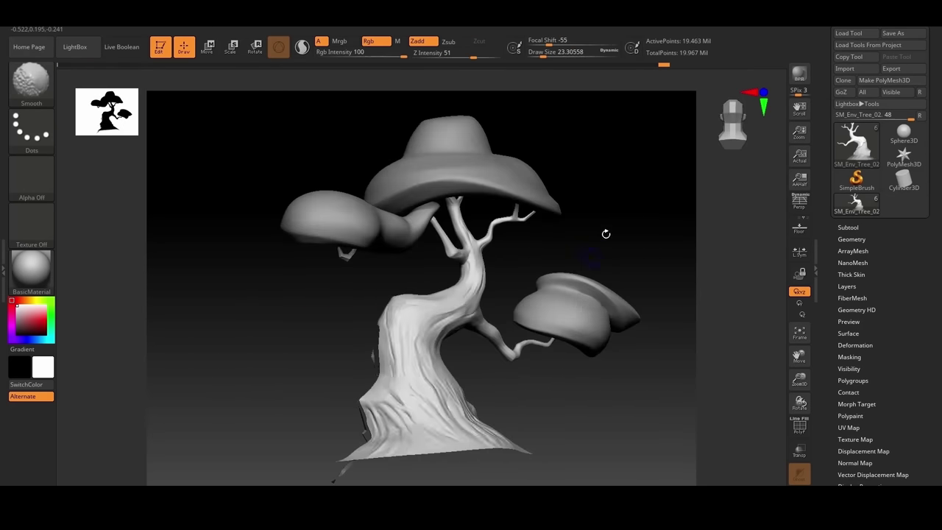
left_click_drag(606, 233, 565, 377)
mouse_move(551, 330)
left_mouse_down()
mouse_move(570, 309)
mouse_move(553, 292)
mouse_move(564, 252)
mouse_move(551, 244)
mouse_move(608, 299)
mouse_move(560, 248)
mouse_move(538, 285)
mouse_move(507, 288)
mouse_move(446, 263)
mouse_move(406, 288)
mouse_move(355, 273)
mouse_move(599, 316)
mouse_move(623, 304)
mouse_move(583, 322)
mouse_move(662, 292)
mouse_move(658, 259)
left_mouse_up()
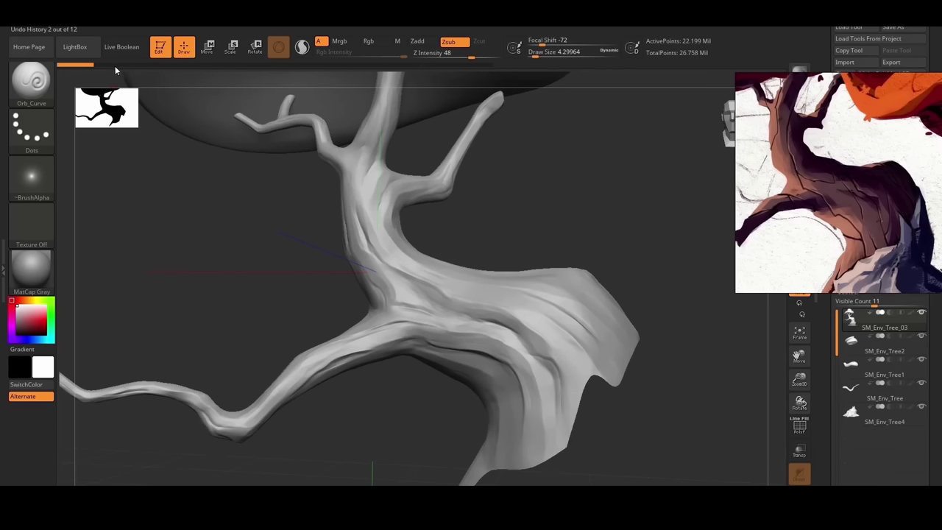
Step: Step forward through the undo history to restore the crack strokes on the trunk
left_click(113, 65)
left_click(157, 65)
left_click(184, 67)
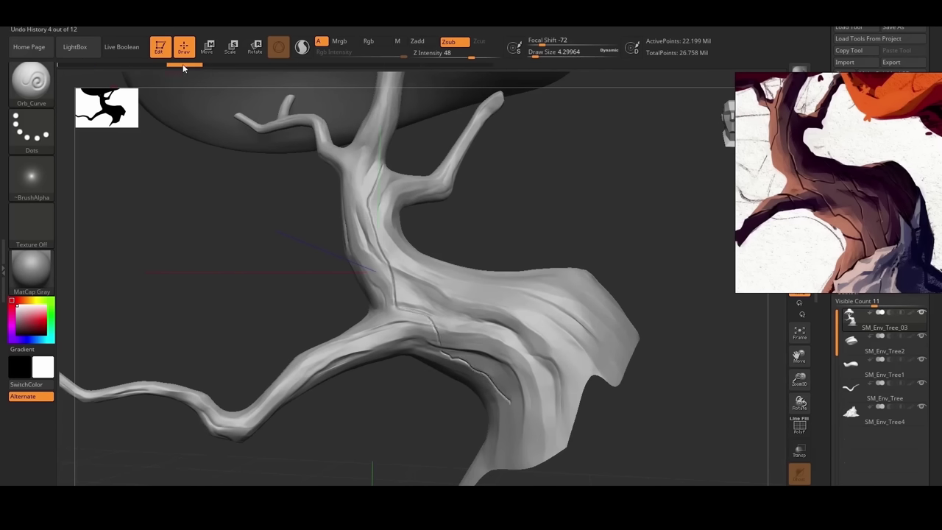
left_click(221, 65)
left_click(288, 65)
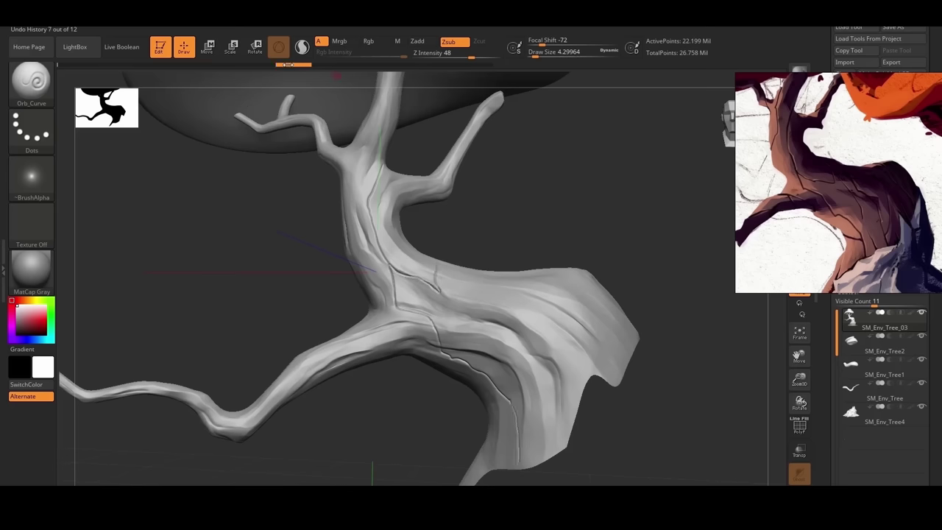
left_click(316, 66)
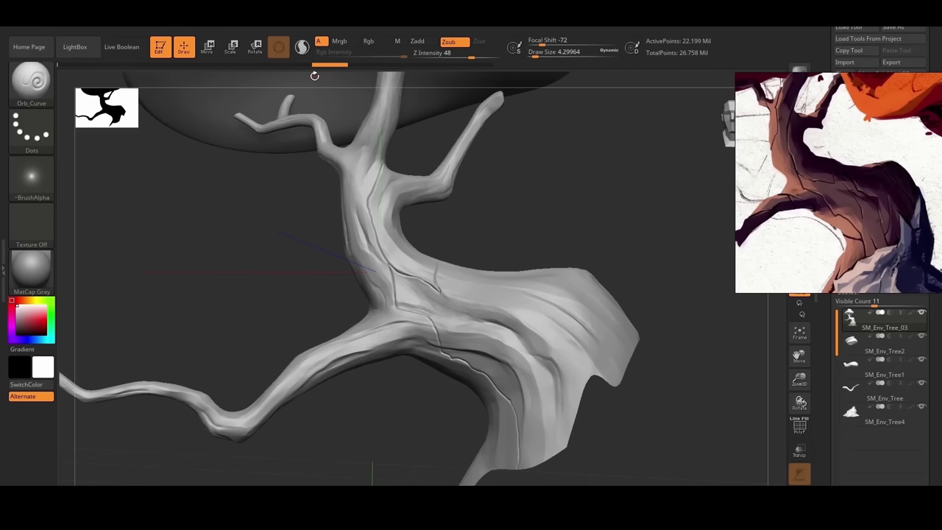
left_click(367, 65)
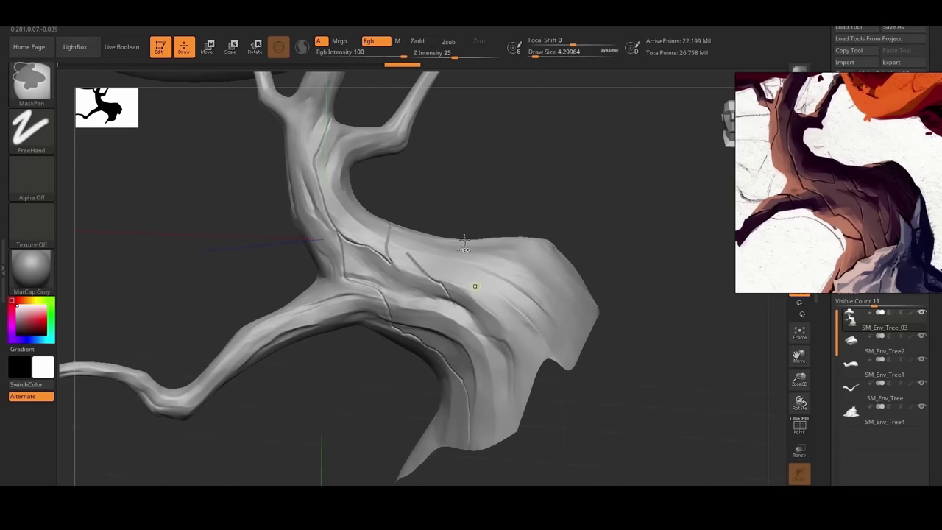
Step: Carve long cracks following the bark down the trunk's lower bend with the Orb_Curve brush at draw size about 4.3
key("ctrl+shift+z")
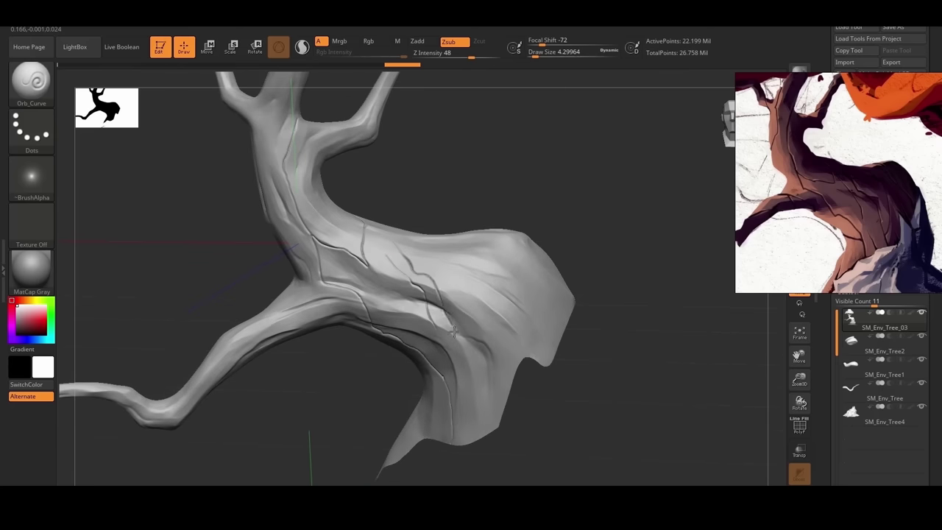
key("ctrl+shift+z")
key("ctrl+shift+z")
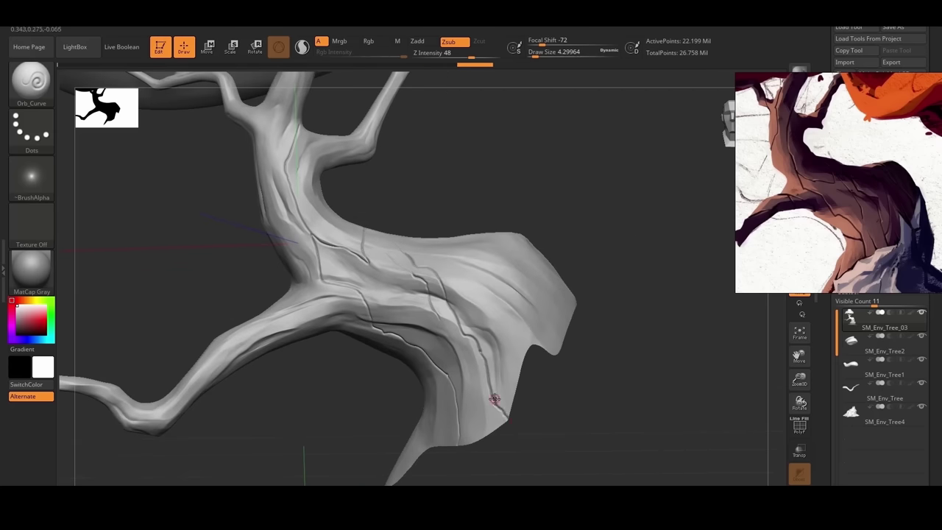
key("ctrl+shift+z")
key("ctrl+shift+z")
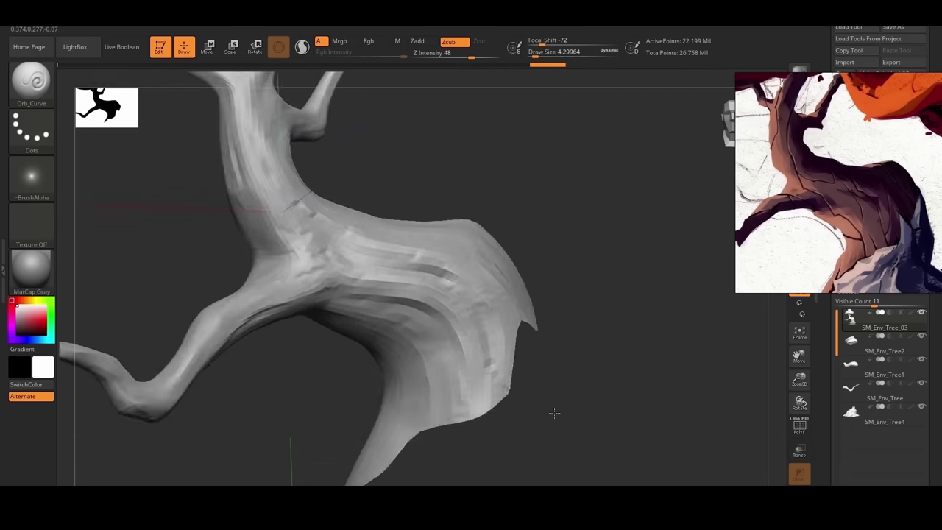
key("ctrl+shift+z")
key("ctrl+shift+z")
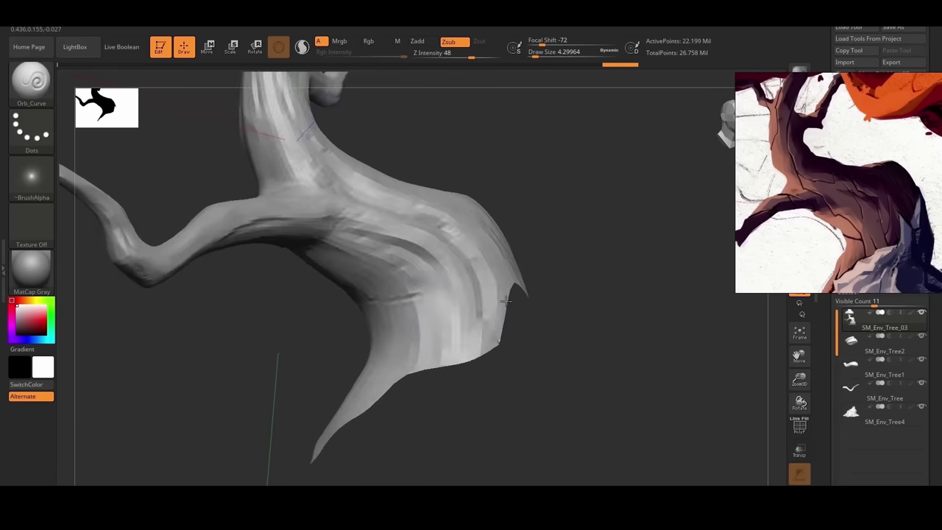
Step: Reduce the draw size to about 2.2 and carve fine cracks along the upper trunk's side and back
mouse_move(502, 214)
left_mouse_down()
mouse_move(416, 218)
mouse_move(359, 297)
mouse_move(376, 271)
left_mouse_up()
key("space")
key("ctrl+shift+z")
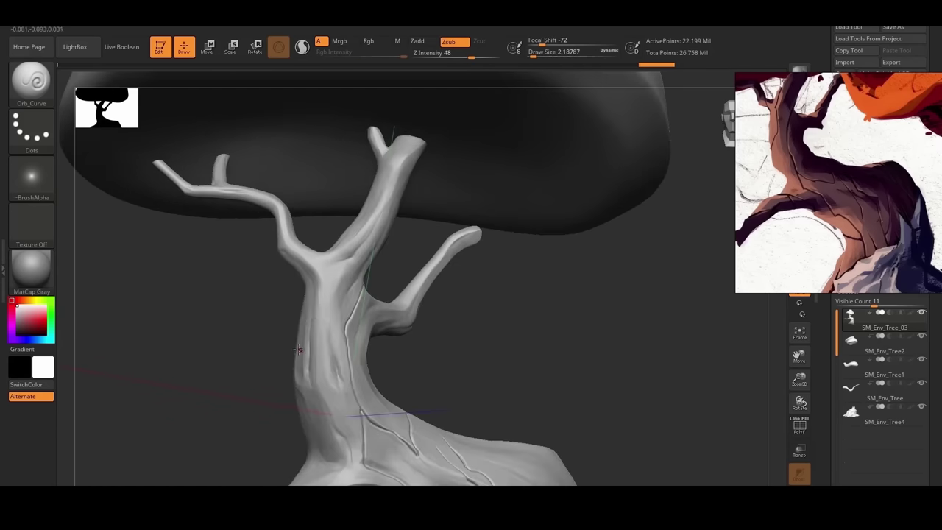
key("ctrl+shift+z")
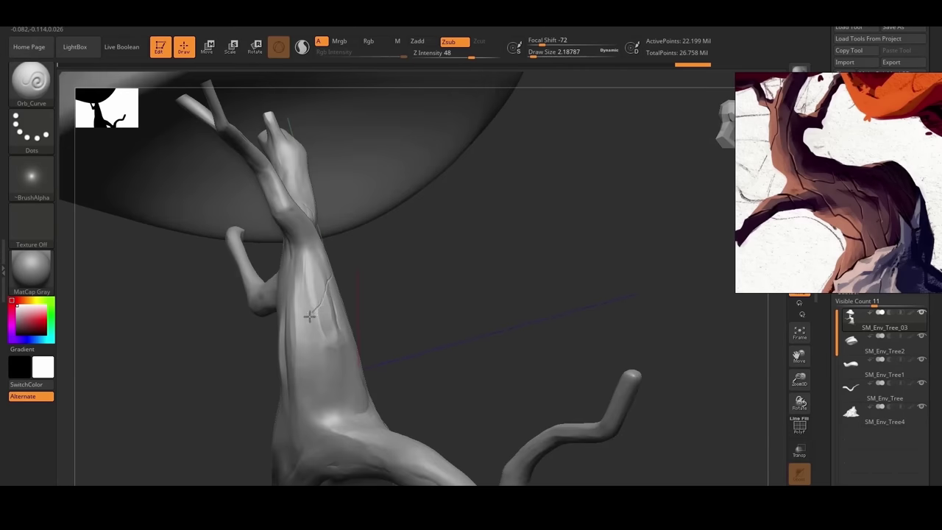
key("ctrl+shift+z")
key("ctrl+z")
key("ctrl+z")
key("ctrl+z")
key("ctrl+z")
key("ctrl+z")
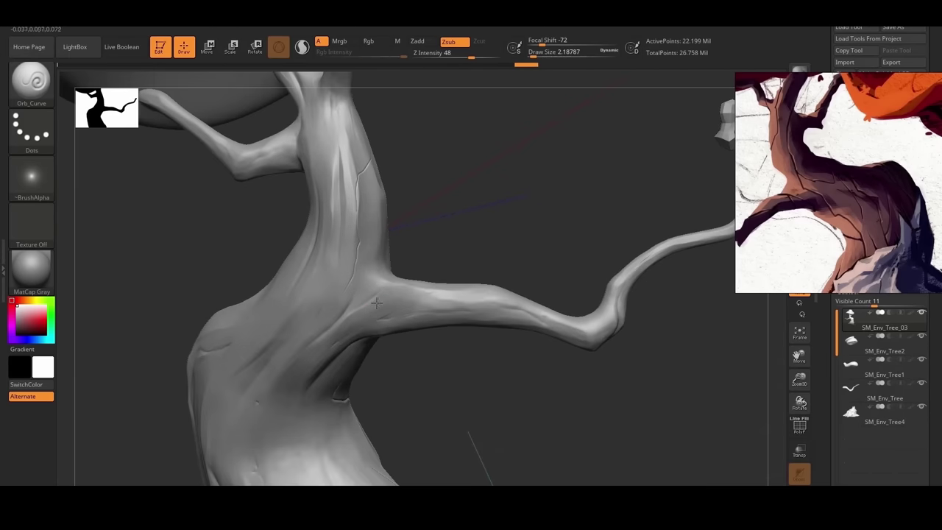
Step: Restore the draw size to about 4.3 and carve cracks on the back of the trunk around the long side branch's joint
left_click_drag(392, 285, 419, 278)
mouse_move(505, 309)
left_mouse_down("alt")
mouse_move(505, 246)
mouse_move(522, 246)
mouse_move(473, 238)
mouse_move(509, 210)
mouse_move(469, 302)
mouse_move(474, 311)
mouse_move(537, 316)
mouse_move(478, 313)
left_mouse_up("alt")
left_click_drag(357, 326, 388, 301)
key("ctrl+shift+z")
key("ctrl+shift+z")
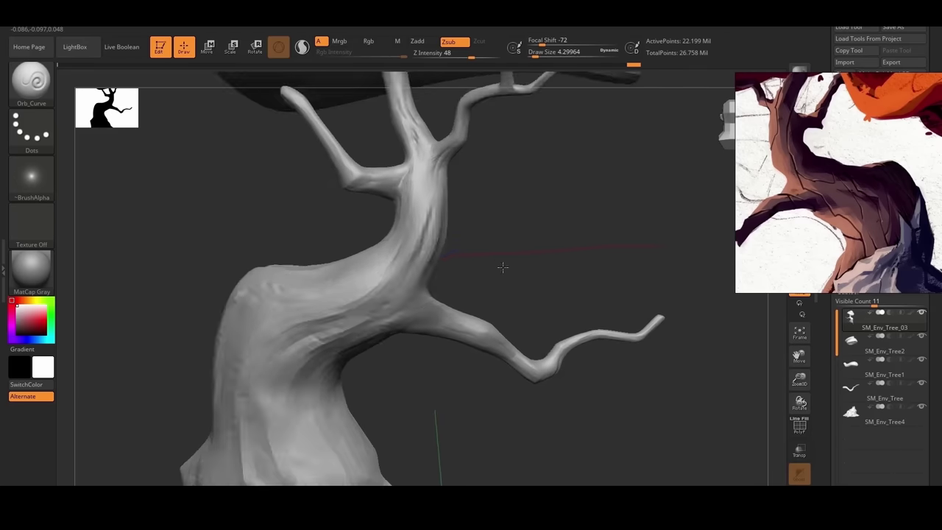
key("ctrl+shift+z")
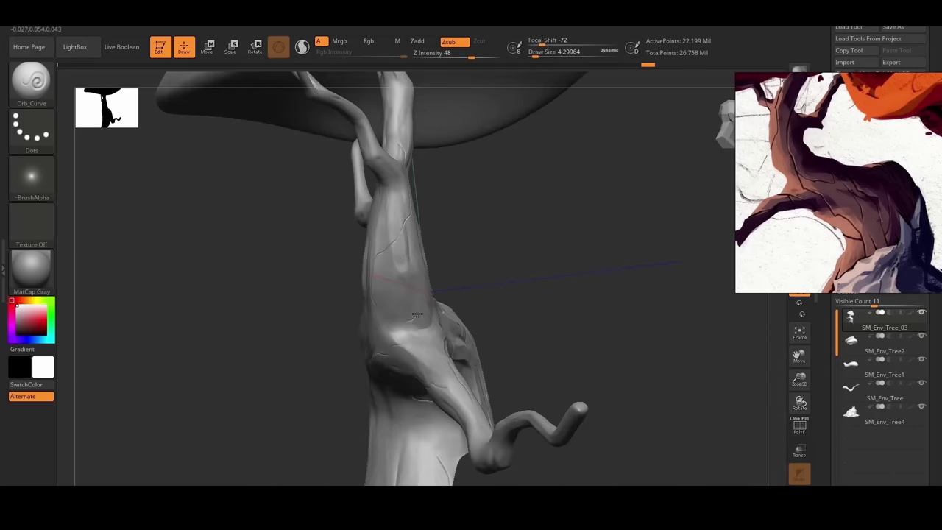
Step: Carve cracks up the trunk's fork and along the central upright branch beneath the canopy
key("ctrl+shift+z")
key("ctrl+shift+z")
key("ctrl+shift+z")
key("ctrl+shift+z")
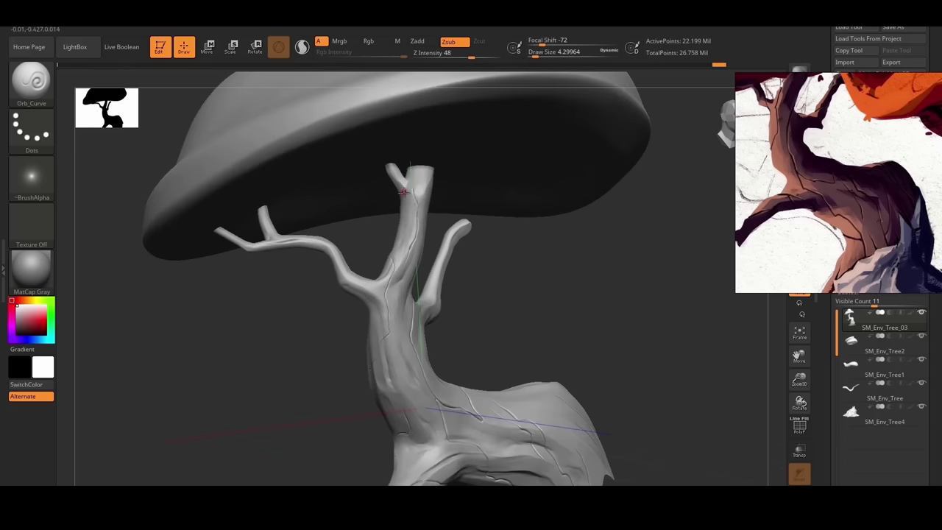
Step: Carve cracks over the outer side of the trunk's bend and beneath the side branch's joint
left_click_drag(459, 301, 424, 314)
mouse_move(482, 304)
left_mouse_down()
mouse_move(465, 326)
mouse_move(515, 332)
mouse_move(406, 330)
left_mouse_up()
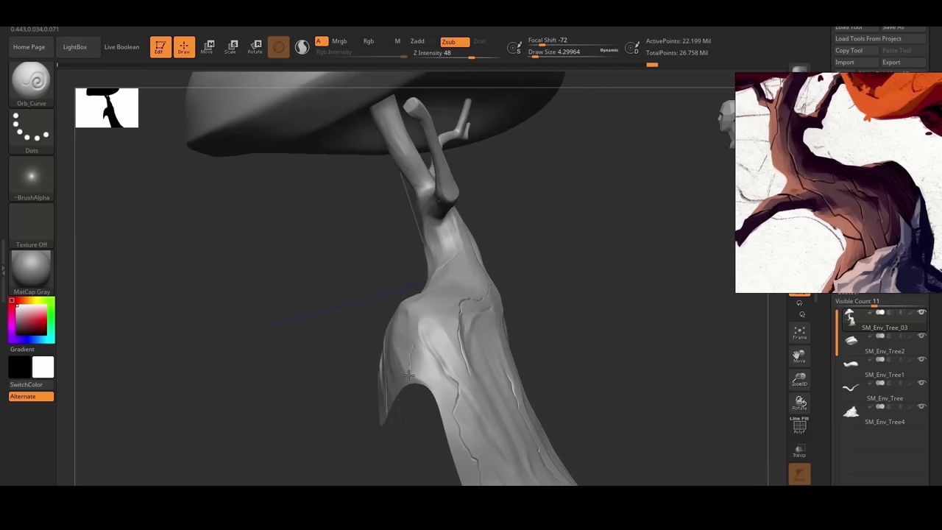
left_click_drag(326, 374, 498, 317)
mouse_move(496, 271)
left_mouse_down()
mouse_move(458, 255)
mouse_move(476, 263)
mouse_move(530, 243)
mouse_move(498, 326)
mouse_move(423, 247)
left_mouse_up()
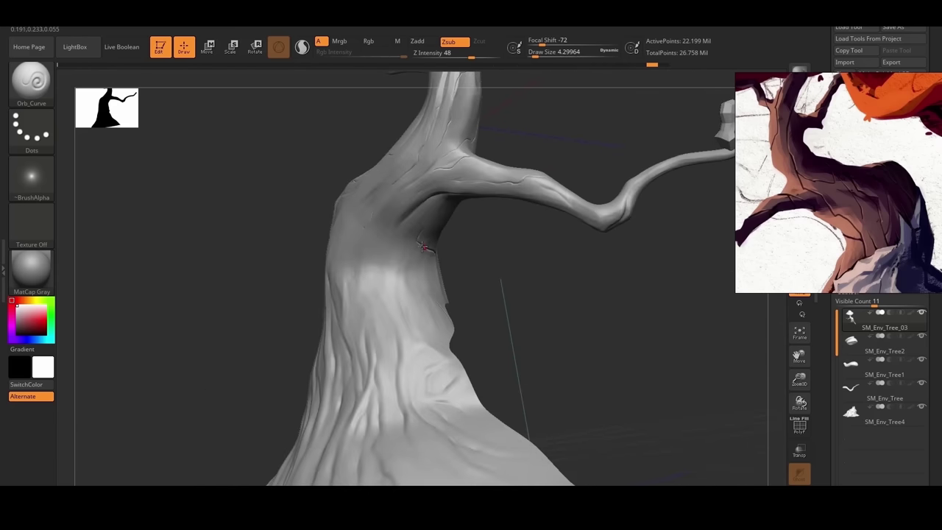
mouse_move(368, 279)
left_mouse_down()
mouse_move(488, 286)
mouse_move(511, 267)
mouse_move(344, 273)
mouse_move(363, 312)
left_mouse_up()
right_click_drag(365, 309, 474, 292)
Step: Flatten the planes of the rock base SM_Env_Tree4 with the OrbFlatten_Edge brush at draw size about 18.5
key("alt")
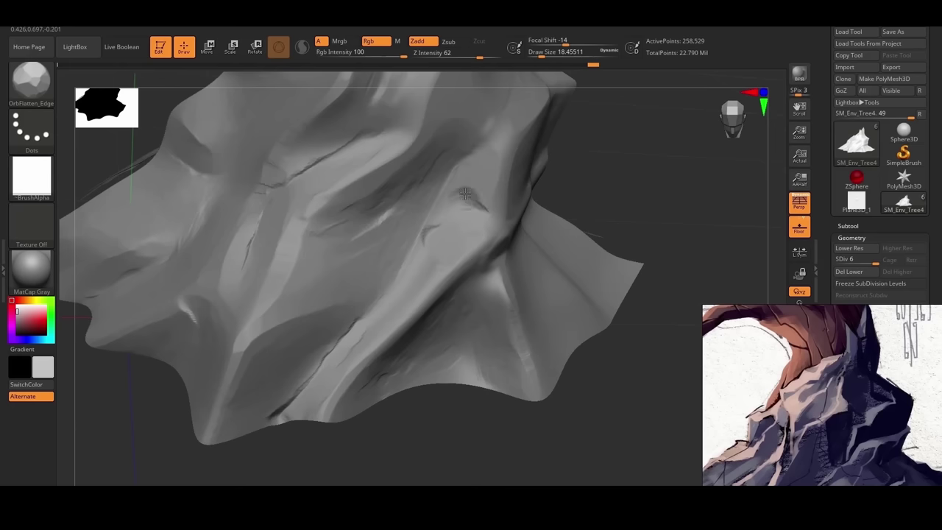
mouse_move(433, 223)
left_mouse_down()
mouse_move(410, 302)
mouse_move(379, 346)
left_mouse_up()
mouse_move(375, 471)
left_mouse_down()
mouse_move(363, 439)
mouse_move(429, 380)
left_mouse_up()
mouse_move(364, 401)
left_mouse_down("alt")
mouse_move(263, 410)
mouse_move(304, 375)
mouse_move(530, 275)
mouse_move(536, 239)
mouse_move(572, 244)
mouse_move(582, 169)
mouse_move(550, 194)
mouse_move(532, 185)
mouse_move(548, 196)
left_mouse_up("alt")
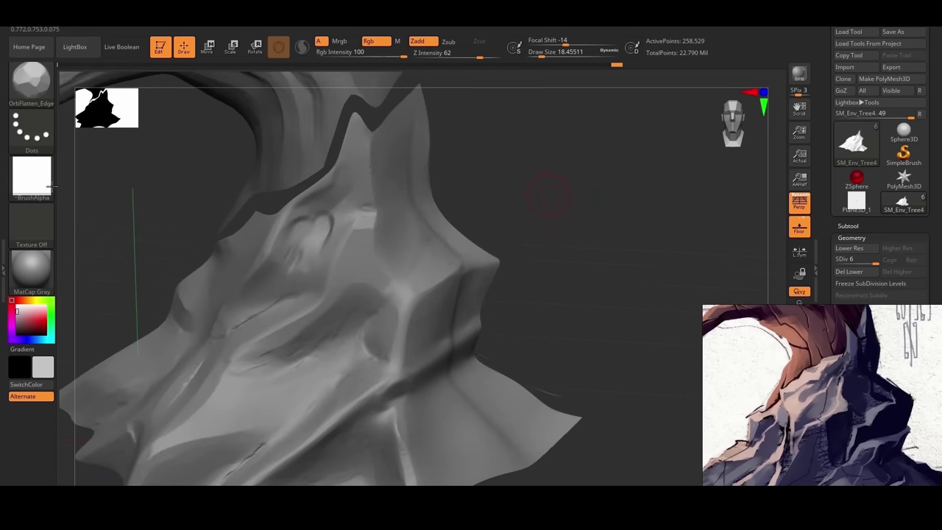
Step: Switch to the ClayBuildup brush and build up ridges on the rock's upper slope beside the trunk
left_click(31, 81)
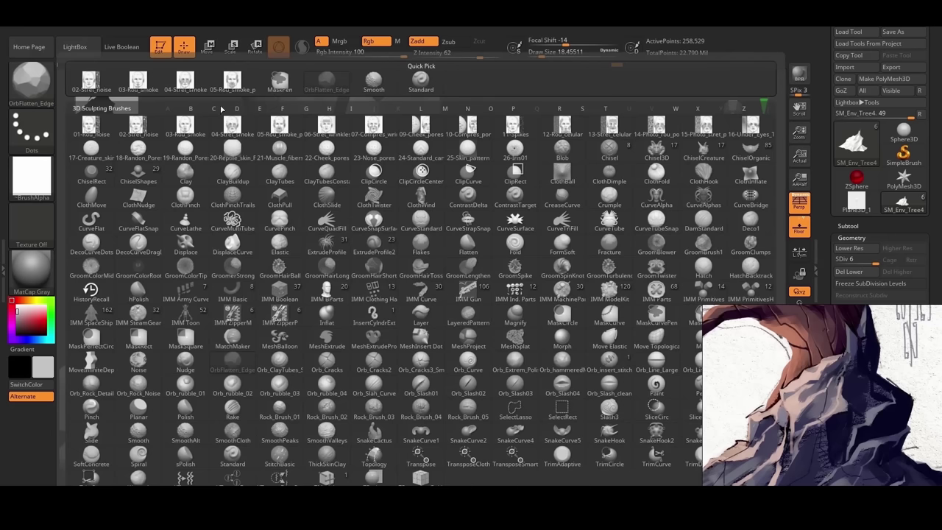
key("c")
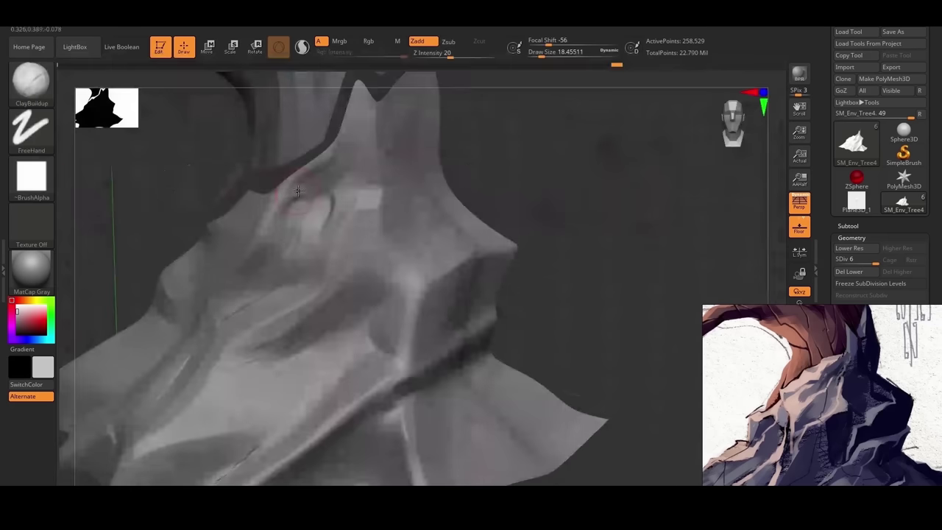
key("b")
left_click_drag(543, 190, 415, 275)
mouse_move(564, 159)
left_mouse_down()
mouse_move(553, 216)
mouse_move(532, 213)
mouse_move(551, 194)
mouse_move(418, 231)
left_mouse_up()
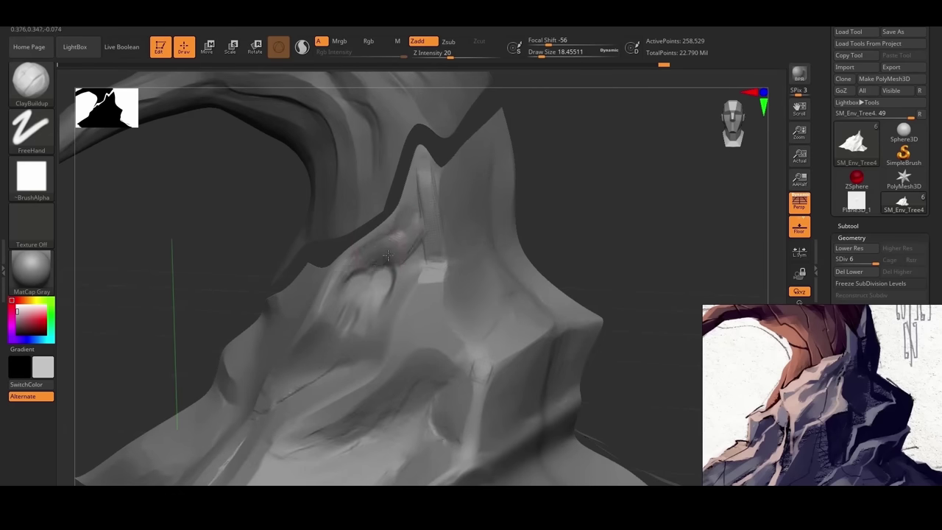
left_click_drag(398, 260, 405, 268)
Step: Build up rough clay planes and ridges along the rock's upper slope and the outer shoulder beside the trunk
mouse_move(597, 214)
left_mouse_down()
mouse_move(602, 185)
mouse_move(438, 246)
mouse_move(420, 230)
left_mouse_up()
mouse_move(460, 209)
left_mouse_down()
mouse_move(447, 216)
mouse_move(432, 205)
mouse_move(392, 234)
mouse_move(359, 234)
left_mouse_up()
left_click_drag(270, 289, 315, 315)
left_click_drag(288, 270, 327, 330)
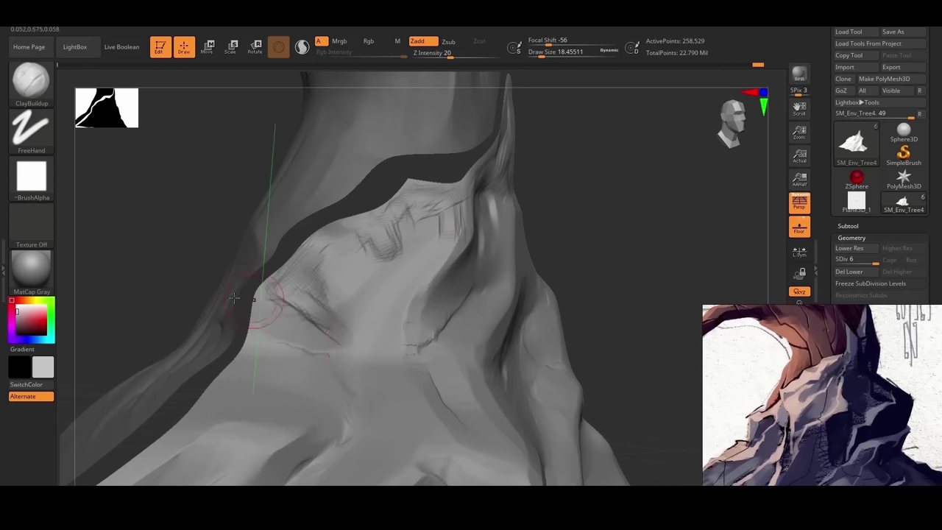
right_click_drag(312, 309, 372, 226, "alt")
left_click_drag(378, 245, 329, 230)
mouse_move(335, 323)
right_mouse_down()
mouse_move(181, 206)
mouse_move(324, 295)
right_mouse_up()
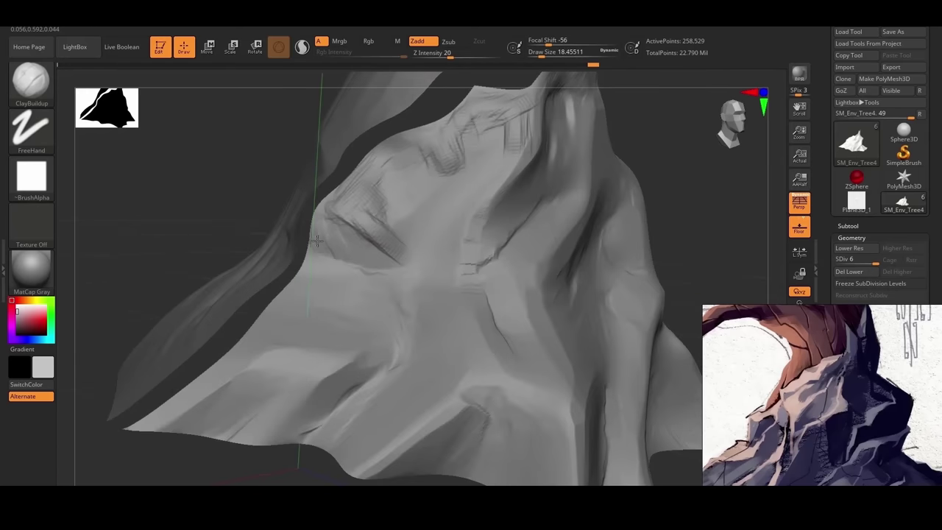
left_click_drag(316, 234, 354, 260)
Step: Set the ClayBuildup Z Intensity to 11 and add softer surface strokes across the rock's shoulder and side slope
left_click(441, 55)
key("Return")
mouse_move(311, 285)
right_mouse_down()
mouse_move(181, 194)
mouse_move(321, 258)
mouse_move(206, 196)
mouse_move(184, 251)
mouse_move(277, 315)
right_mouse_up()
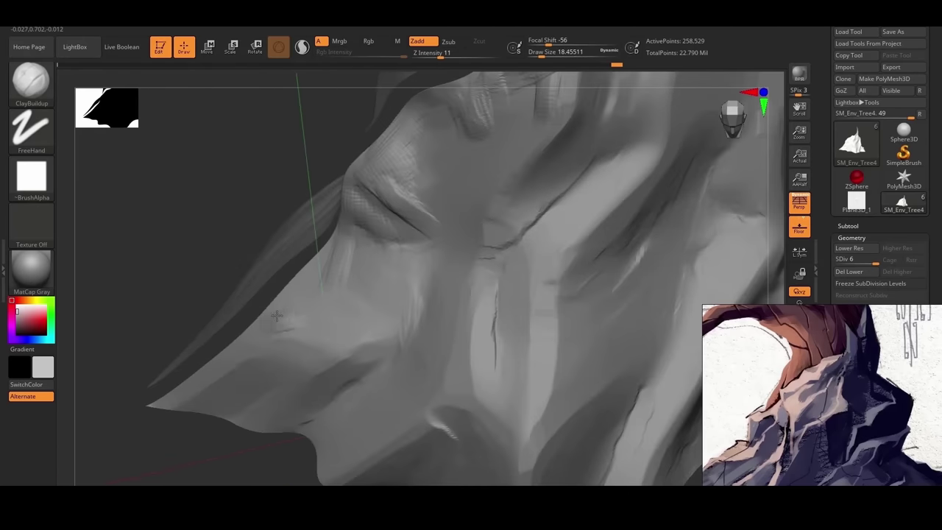
mouse_move(211, 255)
right_mouse_down()
mouse_move(331, 327)
mouse_move(532, 204)
mouse_move(354, 253)
mouse_move(348, 210)
right_mouse_up()
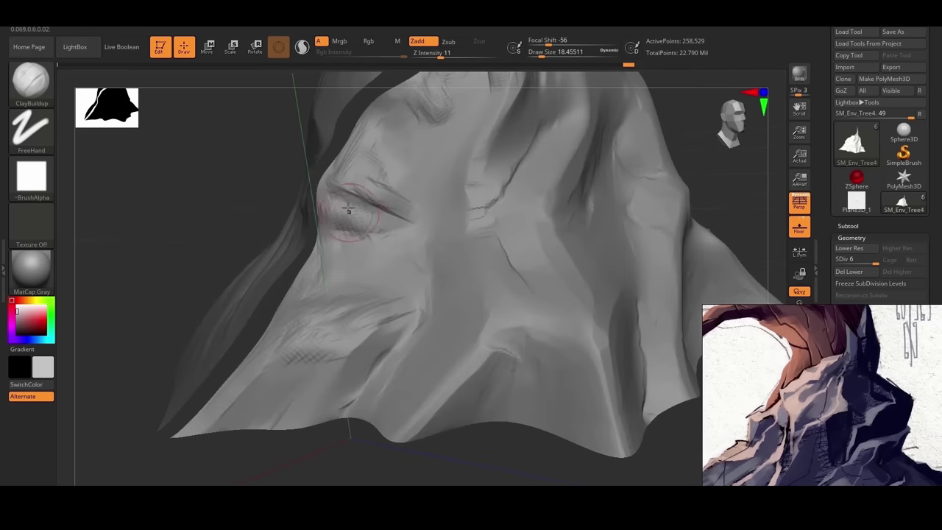
mouse_move(323, 215)
left_mouse_down()
mouse_move(321, 208)
mouse_move(345, 250)
mouse_move(328, 249)
mouse_move(348, 226)
left_mouse_up()
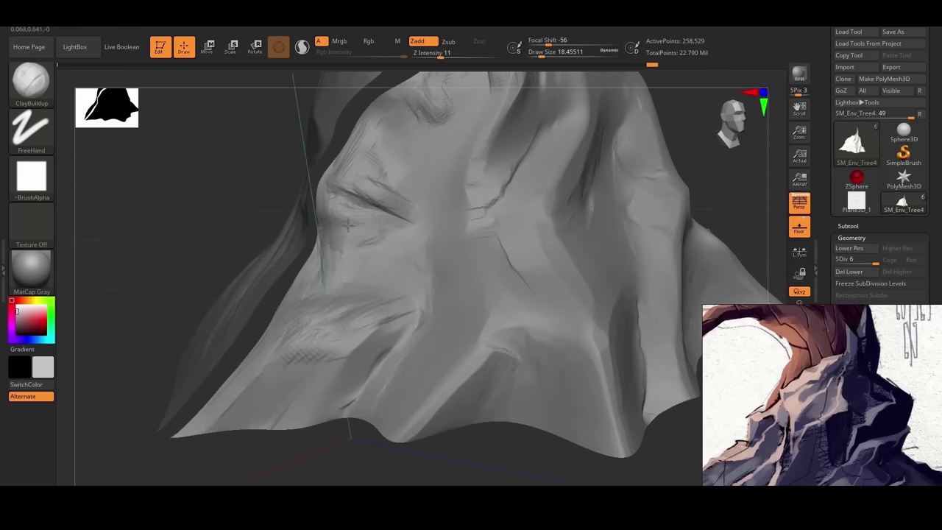
right_click_drag(235, 234, 379, 304)
mouse_move(429, 240)
left_mouse_down()
mouse_move(421, 305)
mouse_move(416, 214)
mouse_move(425, 225)
mouse_move(409, 190)
mouse_move(420, 314)
mouse_move(392, 336)
mouse_move(396, 327)
left_mouse_up()
mouse_move(335, 377)
right_mouse_down()
mouse_move(357, 371)
mouse_move(383, 382)
right_mouse_up()
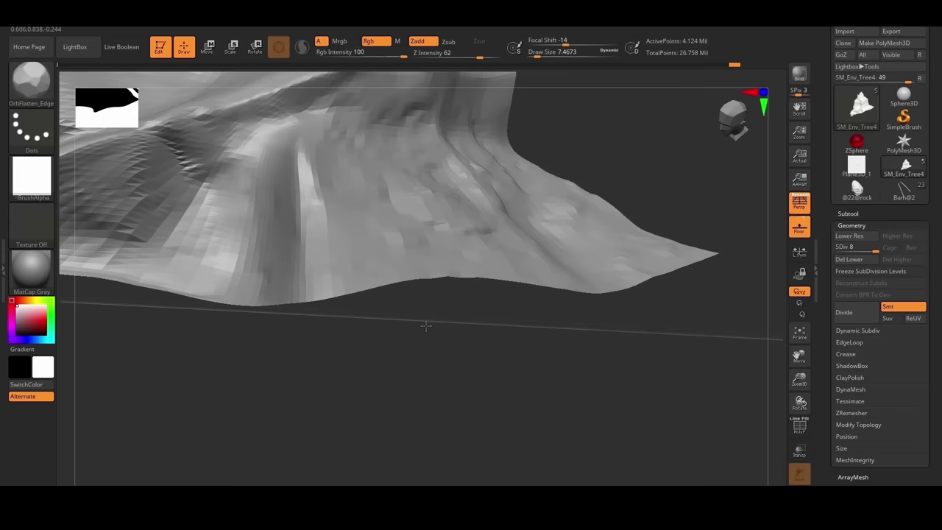
mouse_move(425, 326)
right_mouse_down()
mouse_move(557, 393)
mouse_move(370, 389)
mouse_move(431, 379)
right_mouse_up()
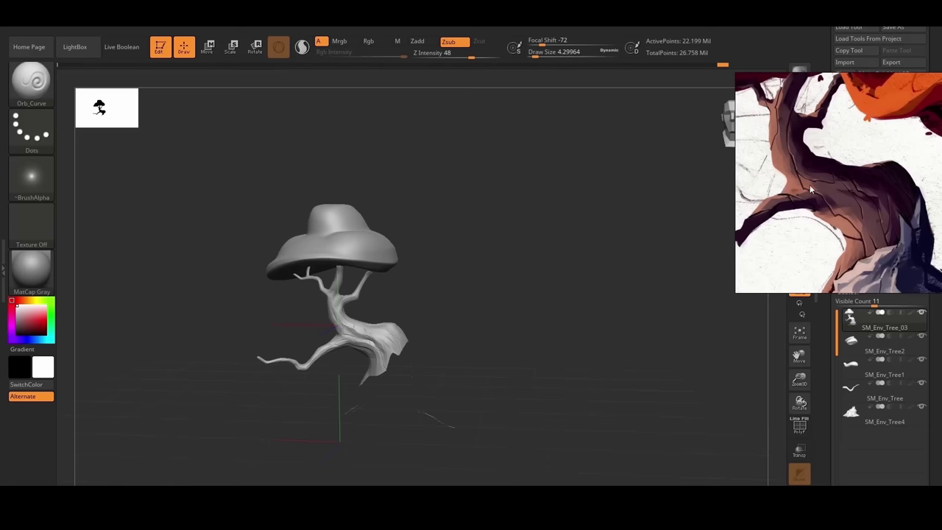
left_click_drag(809, 189, 678, 287)
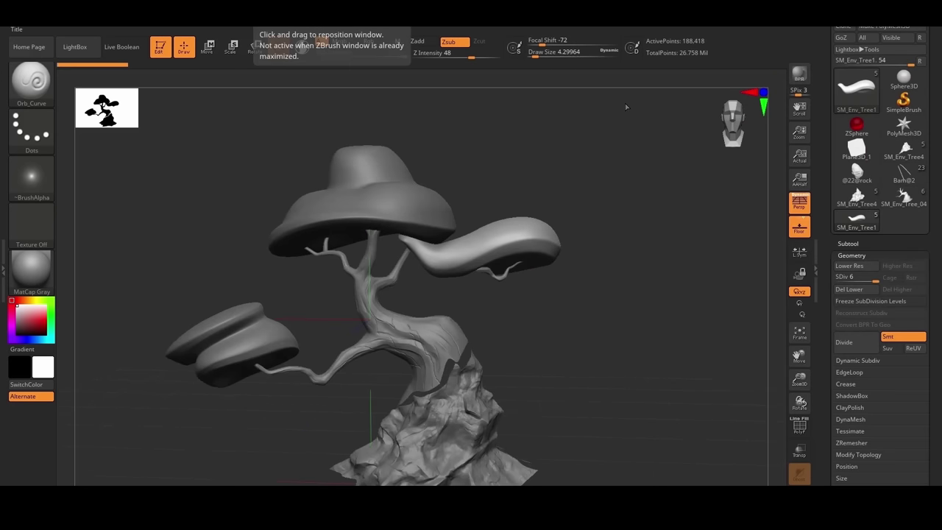
left_click_drag(824, 244, 815, 239)
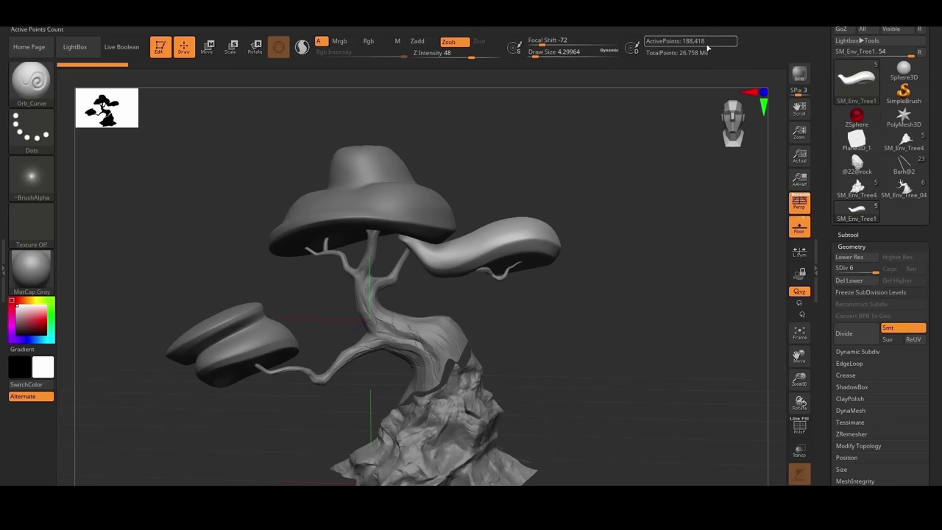
Step: Pre-process the foliage clump SM_Env_Tree1 in Decimation Master, adjust its decimation percentage and decimate the current subtool
left_click(606, 23)
left_click(634, 121)
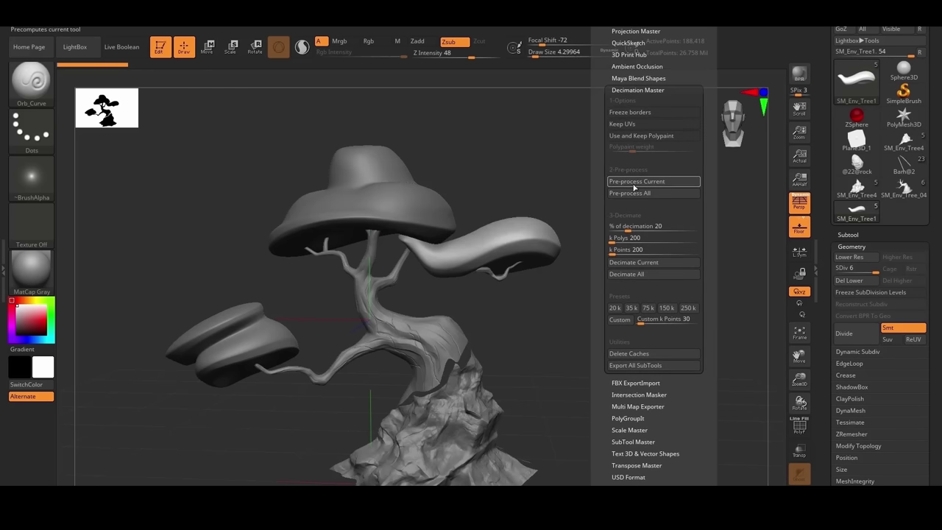
left_click(635, 184)
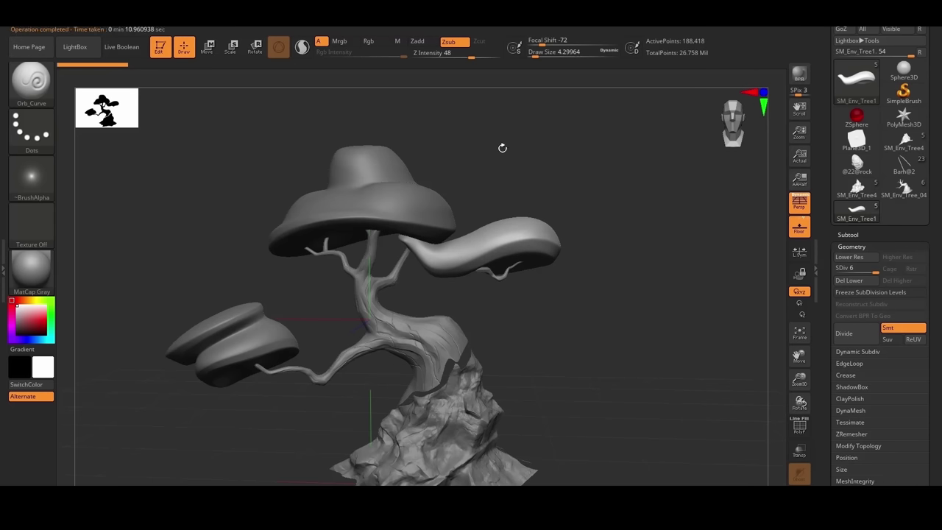
mouse_move(606, 27)
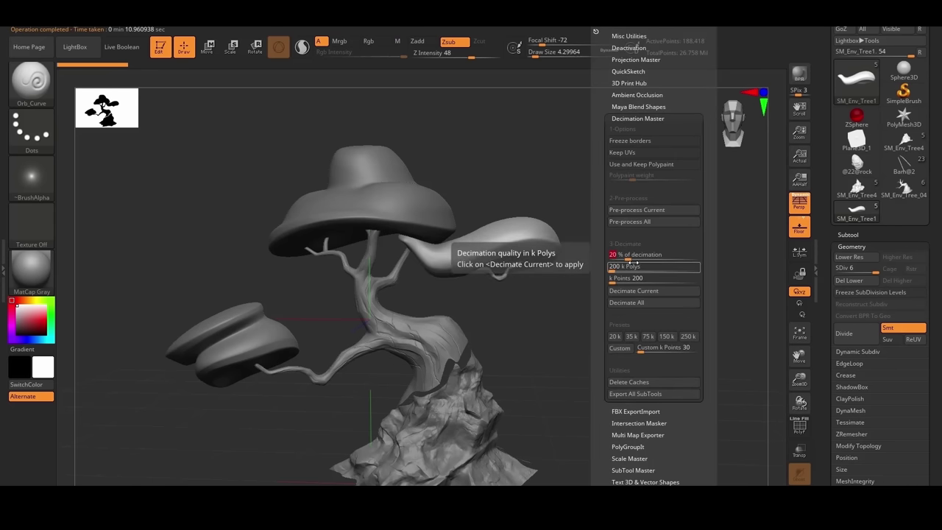
type("4")
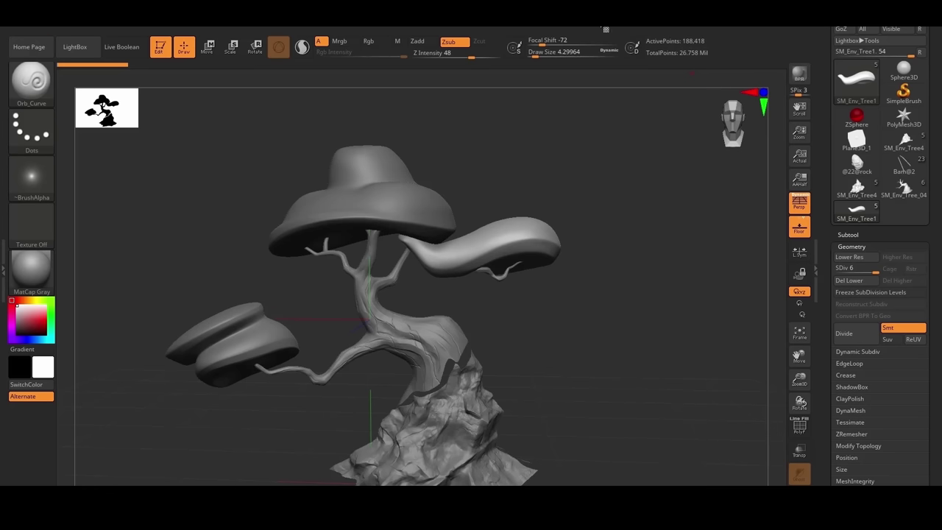
left_click(605, 28)
left_click(620, 235)
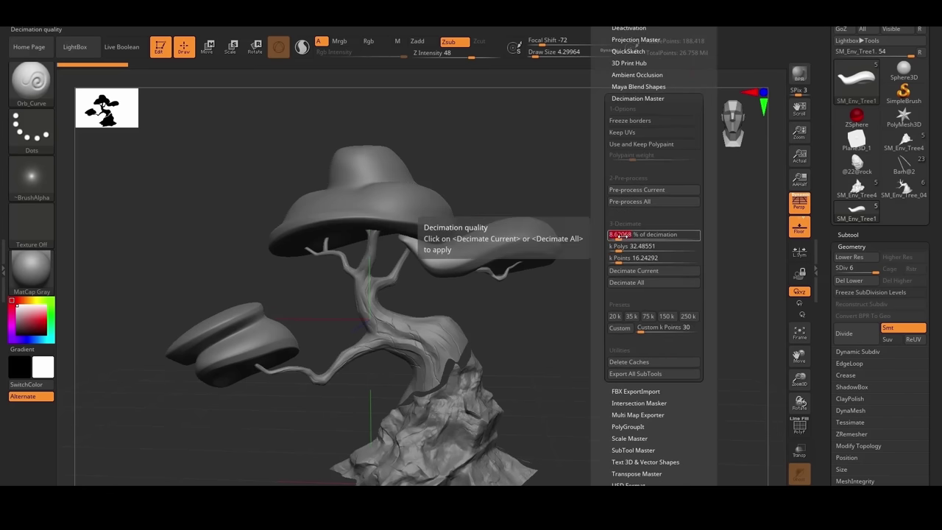
left_click(634, 270)
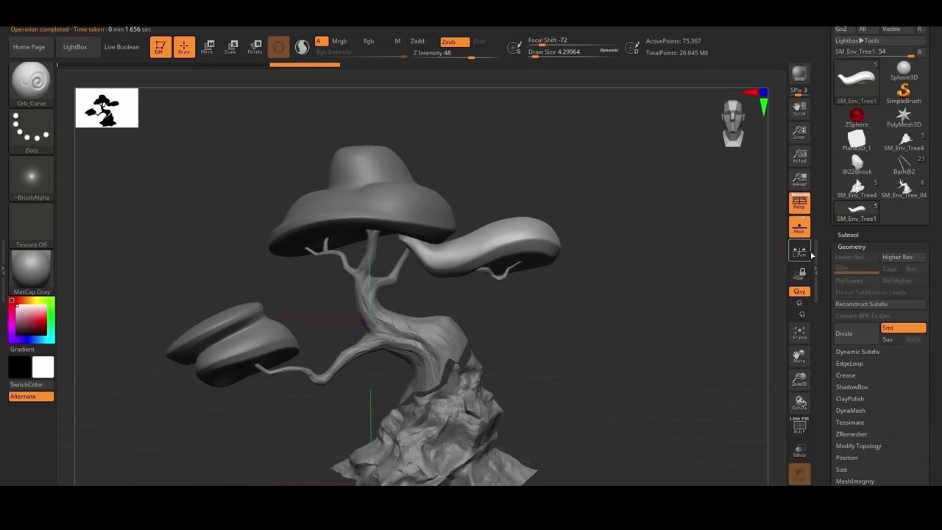
Step: Select the tree trunk subtool and pre-process it in Decimation Master
left_click(434, 340, "alt")
left_click(604, 28)
left_click(631, 211)
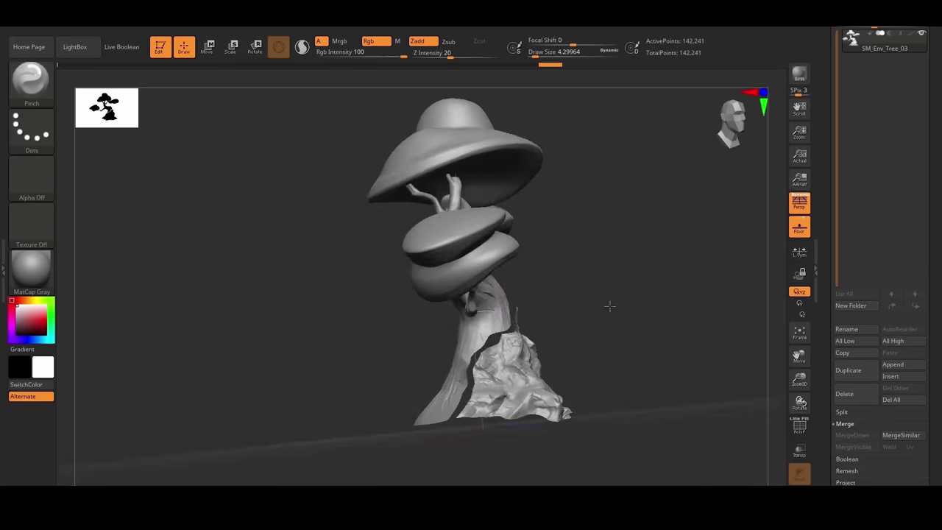
Step: Save the decimated tree tool as SM_Env_Tree_Decm in the Webinar Zbrush folder
mouse_move(610, 304)
left_mouse_down()
mouse_move(587, 307)
mouse_move(617, 290)
mouse_move(621, 299)
mouse_move(626, 287)
left_mouse_up()
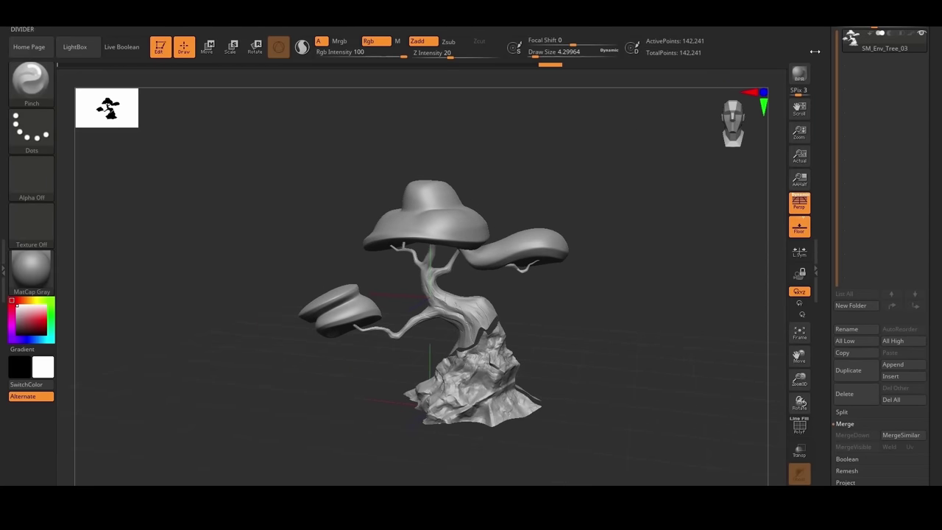
left_click_drag(836, 62, 837, 149)
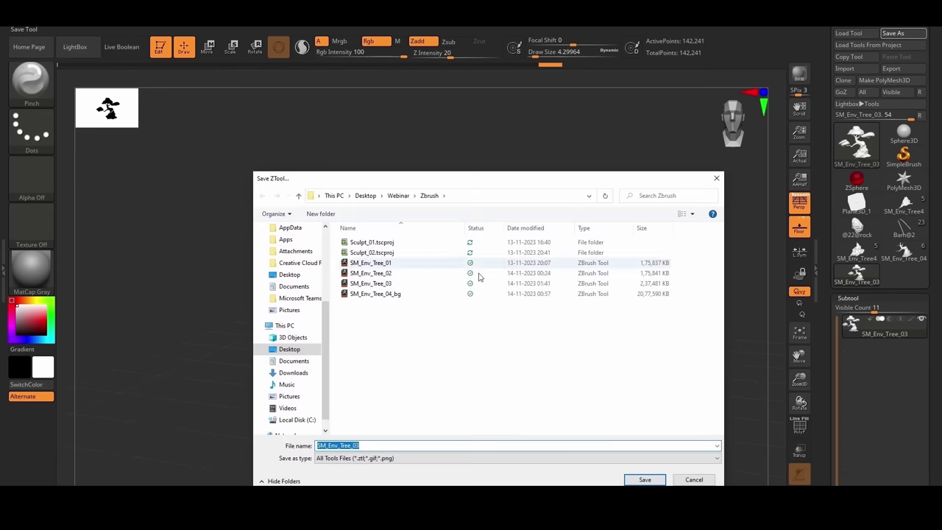
left_click(365, 446)
left_click_drag(359, 447, 353, 447)
type("Decm")
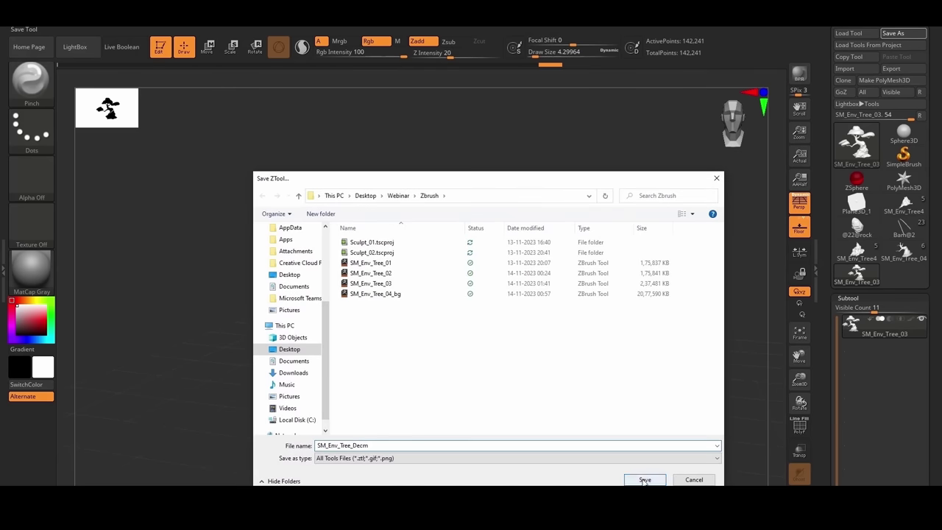
left_click(644, 482)
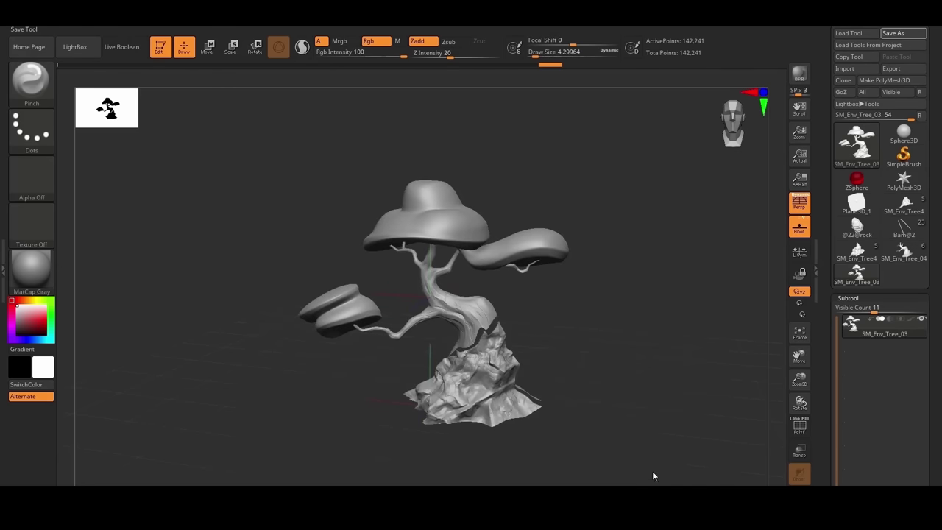
Step: Switch to Maya and import SM_Env_Tree_Decm.obj into the low-poly tree scene
left_click_drag(596, 317, 614, 305)
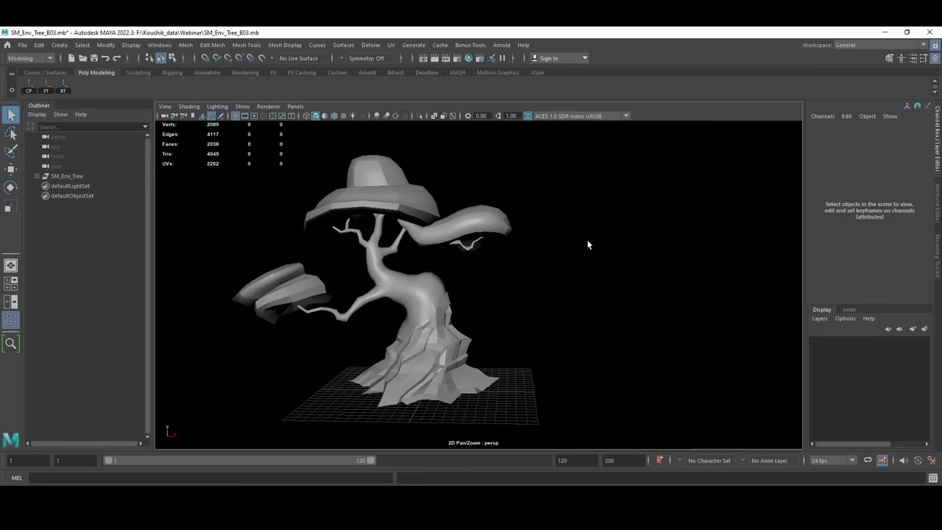
middle_click_drag(588, 244, 590, 240, "alt")
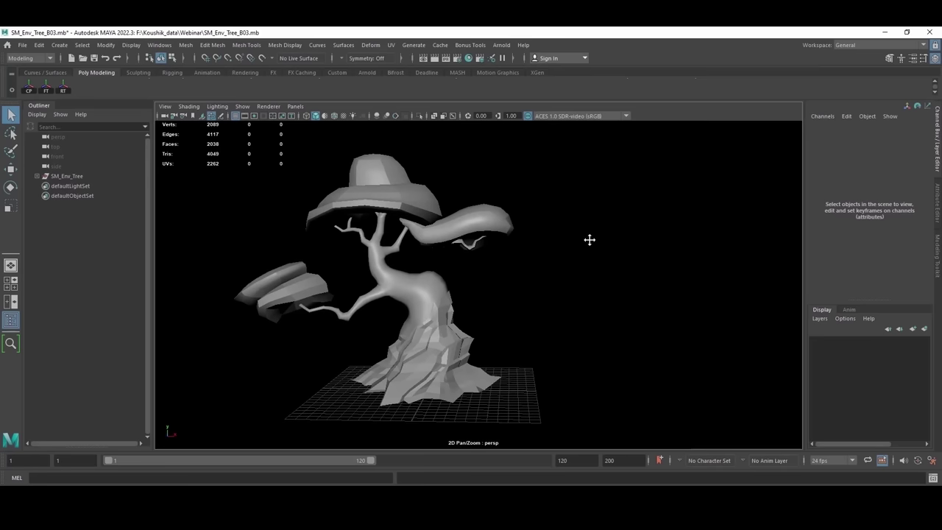
left_click_drag(463, 307, 491, 288, "alt")
left_click(23, 45)
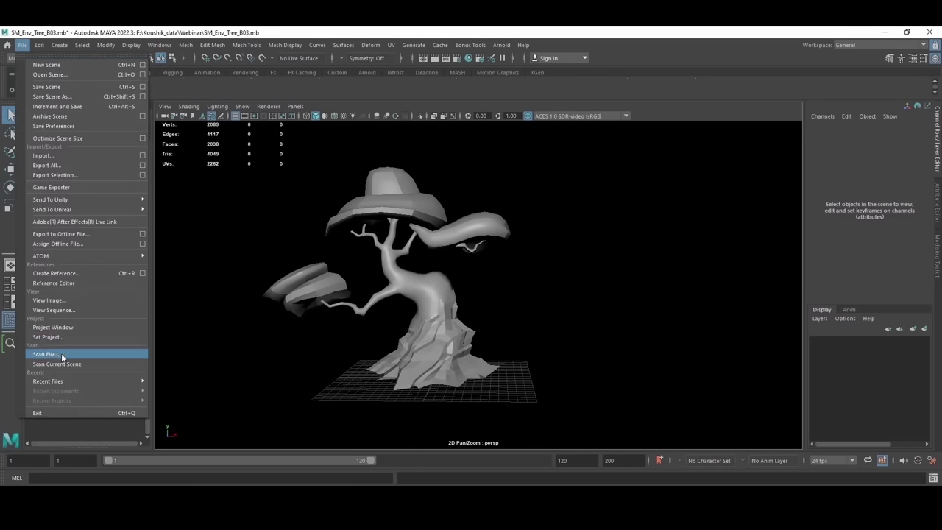
left_click(84, 157)
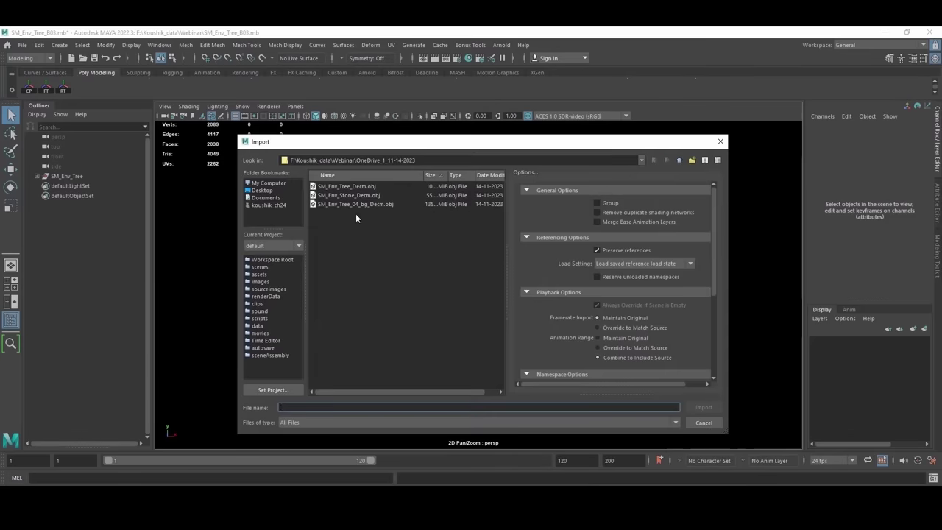
double_click(353, 187)
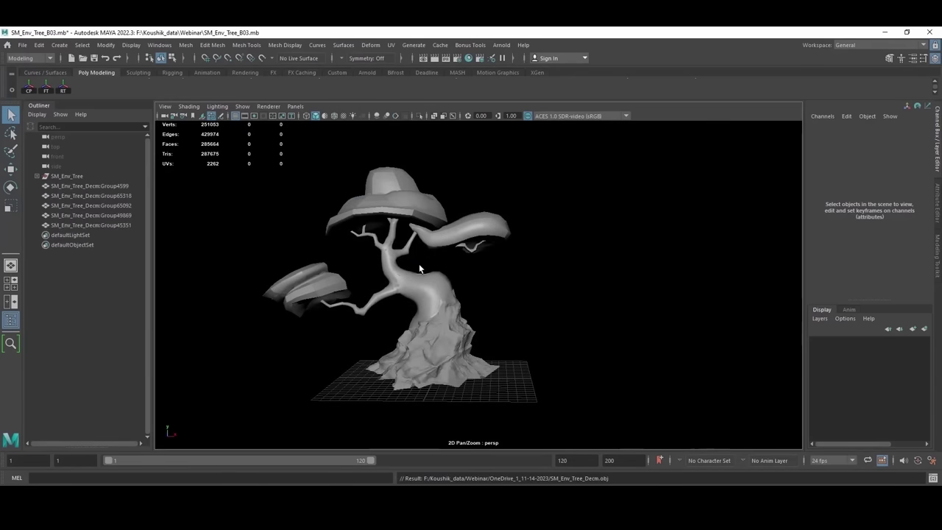
Step: Examine how the imported sculpt overlaps the low-poly SM_Env_Tree model around the trunk and rock base
scroll(436, 299, "up", 8)
left_click_drag(347, 285, 443, 294, "alt")
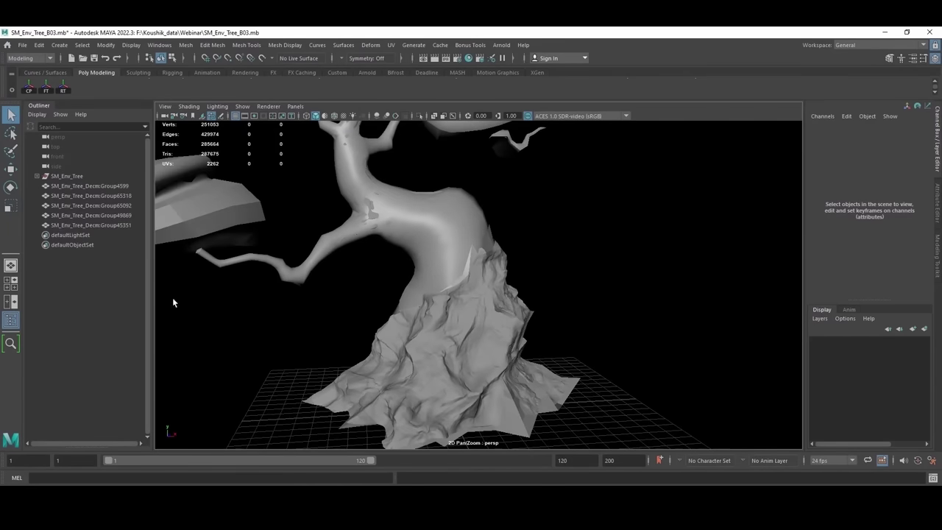
scroll(506, 308, "down", 5)
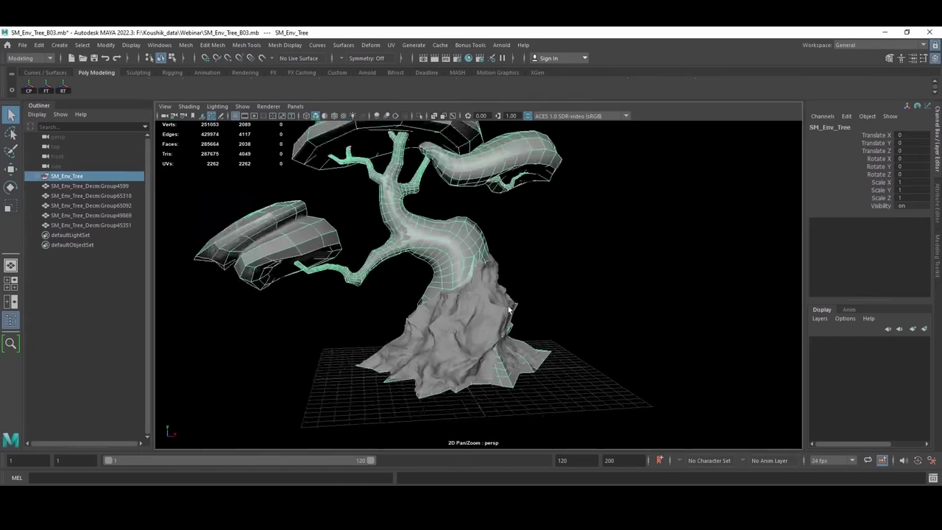
left_click_drag(468, 301, 462, 301, "alt")
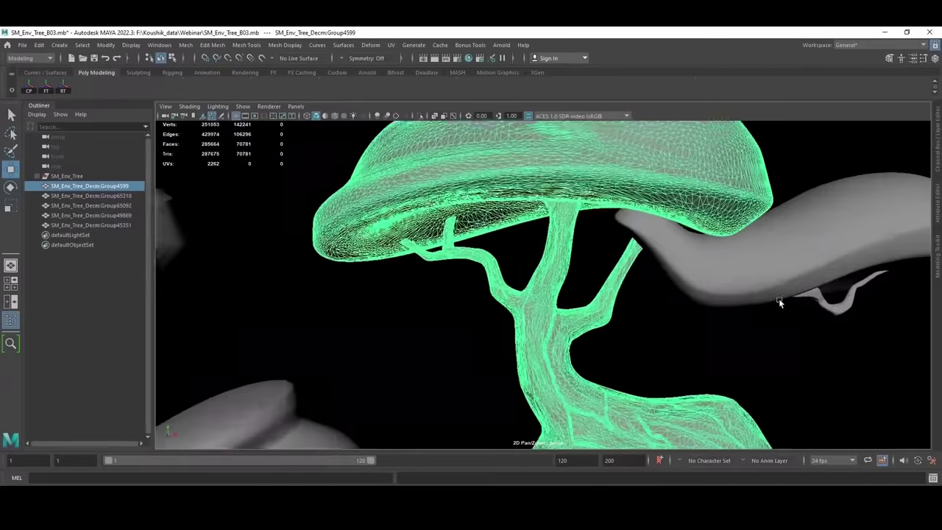
Step: Inspect the decimated sculpt's canopy, branches, bark cracks and rock base up close
scroll(779, 298, "up", 1)
left_click(661, 345)
middle_click_drag(599, 171, 550, 397, "alt")
scroll(601, 359, "down", 2)
middle_click_drag(602, 359, 640, 140, "alt")
right_click_drag(523, 295, 658, 286, "alt")
middle_click_drag(658, 285, 502, 248, "alt")
middle_click_drag(537, 222, 542, 125, "alt")
left_click_drag(542, 125, 584, 312, "alt")
scroll(662, 283, "down", 6)
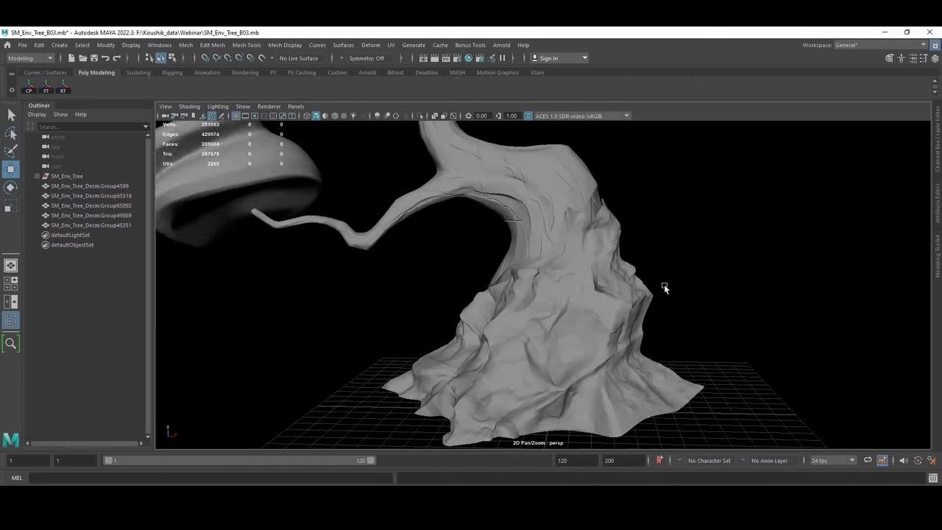
Step: Compare the low-poly tree side by side with the decimated sculpt
middle_click_drag(379, 298, 575, 257, "alt")
scroll(603, 228, "down", 4)
middle_click_drag(648, 203, 636, 239, "alt")
left_click(637, 239)
left_click(472, 320)
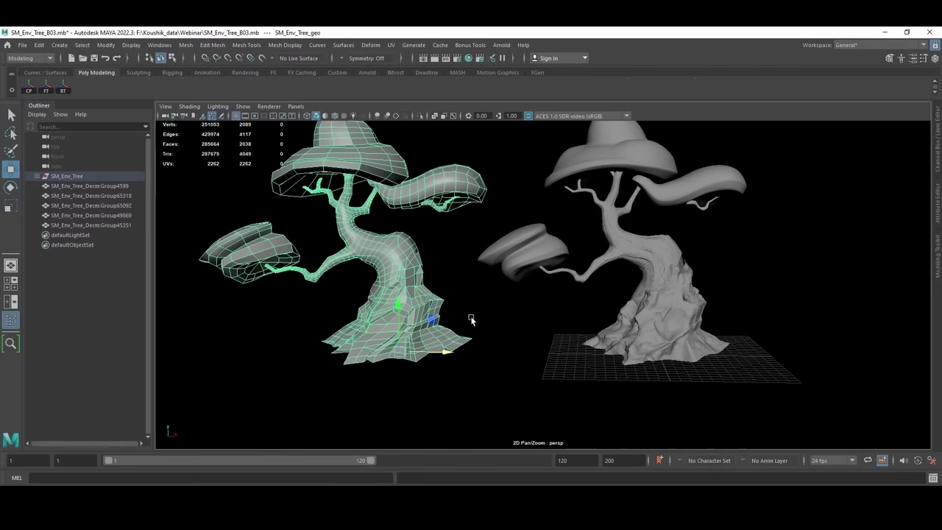
scroll(465, 315, "up", 5)
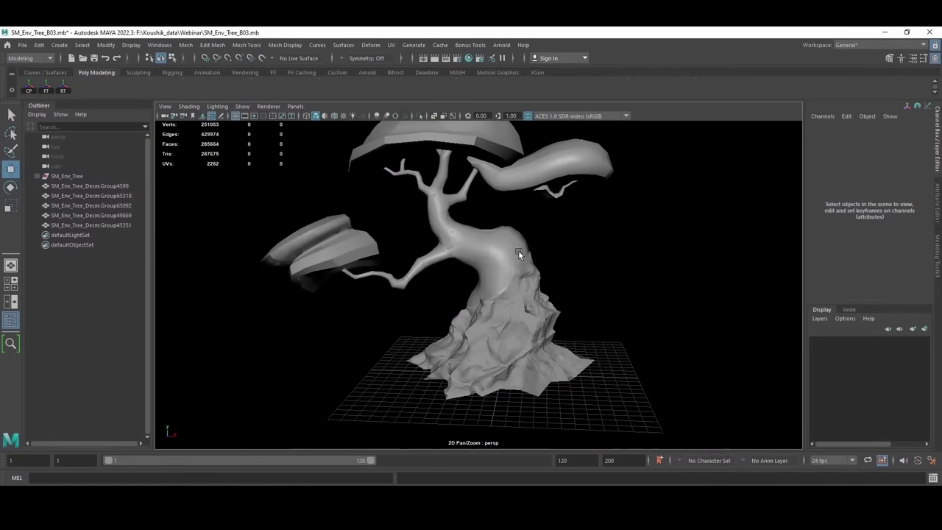
left_click(450, 241)
left_click_drag(451, 241, 453, 282, "alt")
left_click(185, 46)
left_click(200, 332)
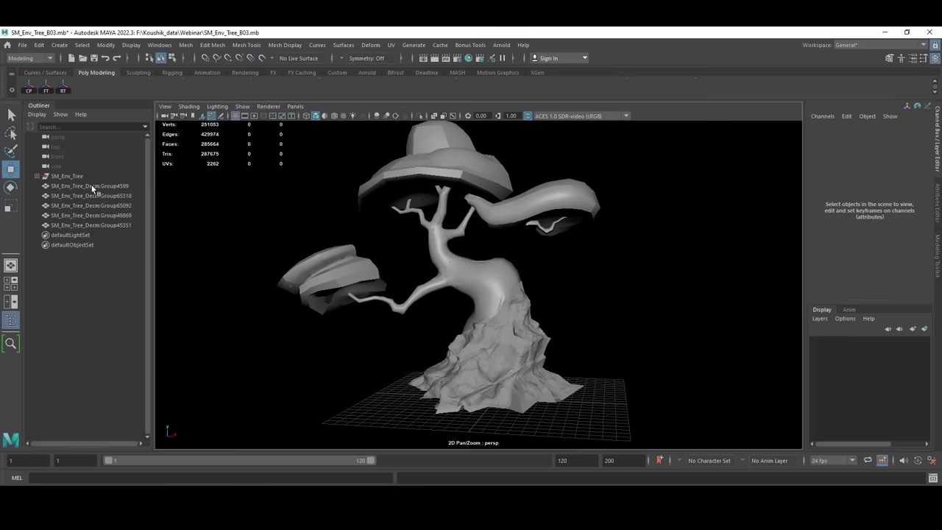
Step: Group the five imported SM_Env_Tree_Decm meshes
left_click_drag(92, 187, 90, 224)
key("ctrl+g")
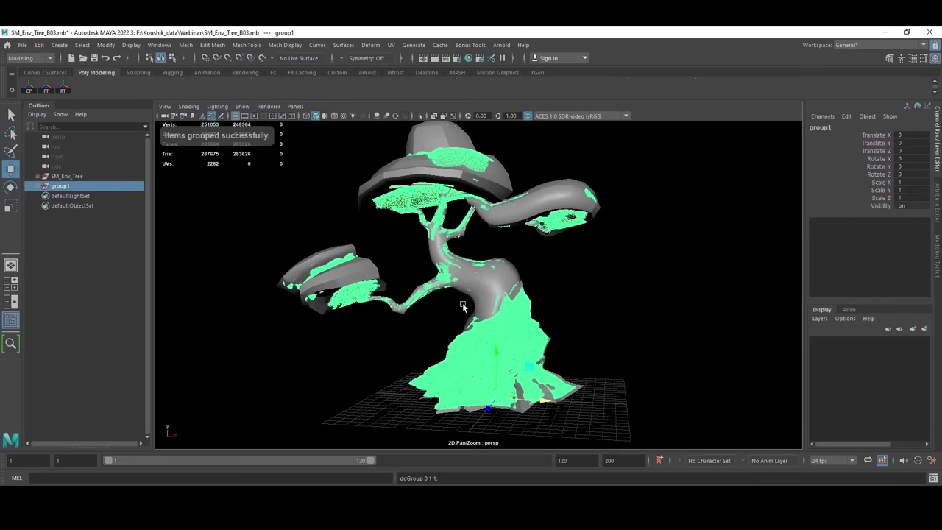
left_click(384, 318)
Step: Separate the low-poly SM_Env_Tree_geo mesh into its individual pieces
left_click(493, 273)
left_click(206, 48)
mouse_move(188, 45)
left_click(202, 85)
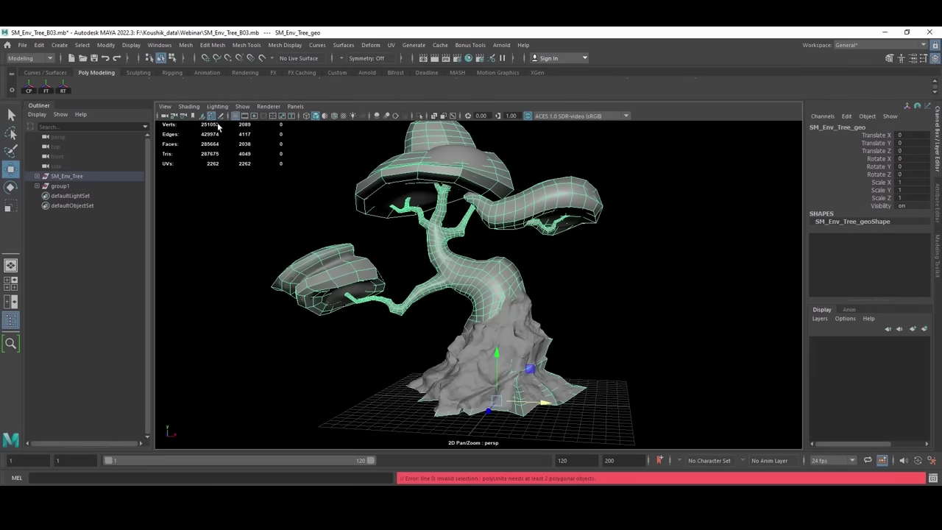
left_click(186, 45)
left_click(199, 94)
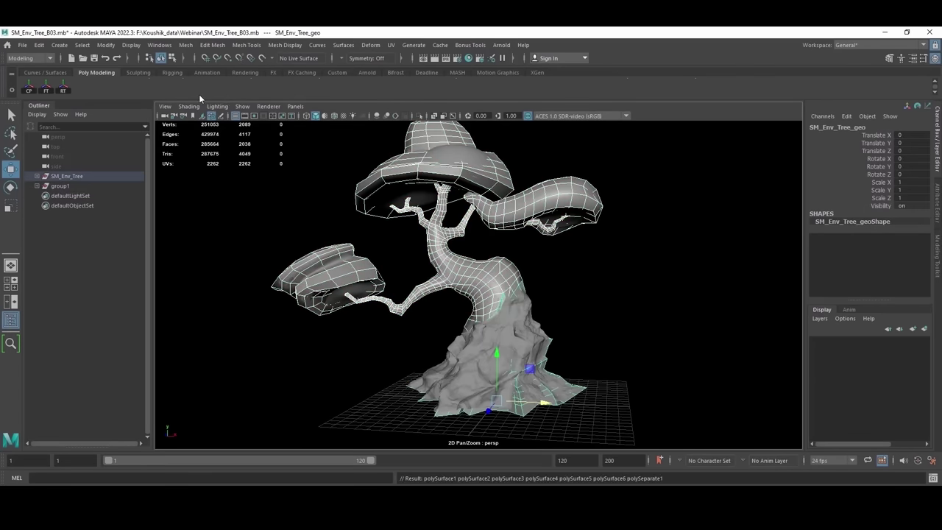
Step: Hide the other tree pieces, keeping the low-poly trunk polySurface4 and the matching decimated trunk meshes visible
left_click(483, 283)
scroll(393, 281, "up", 2)
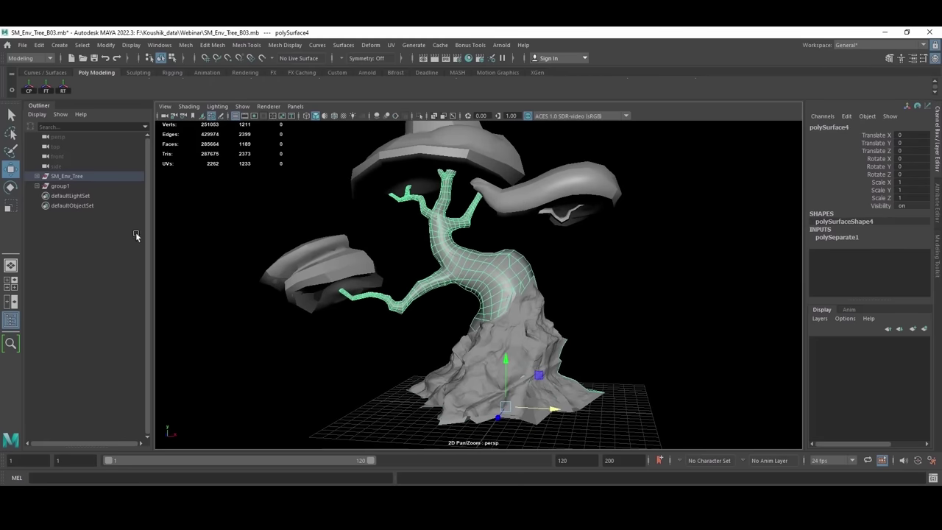
left_click(36, 177)
left_click(42, 187)
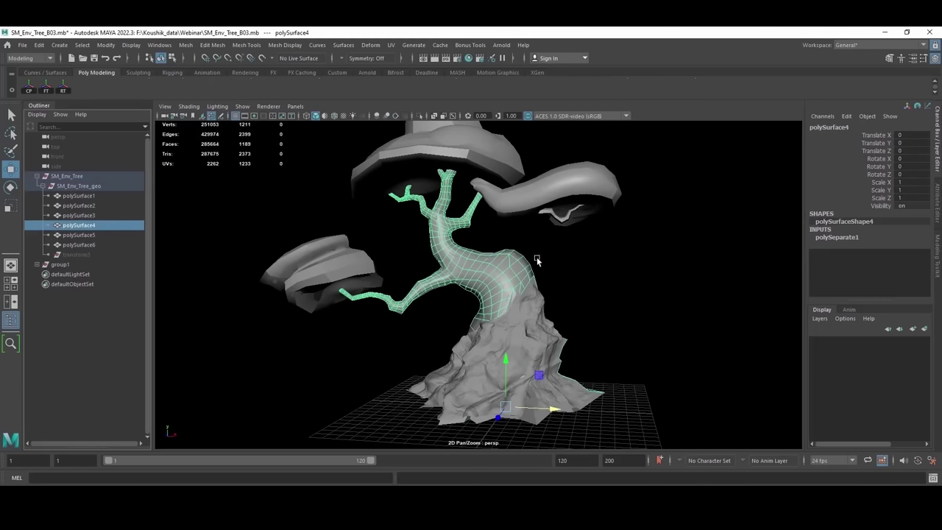
left_click_drag(538, 260, 530, 265, "alt")
key("alt+h")
right_click_drag(530, 265, 646, 287, "alt")
left_click_drag(647, 287, 616, 241, "alt")
left_click_drag(626, 279, 652, 235, "alt")
right_click_drag(652, 235, 541, 280, "alt")
Step: Put the decimated trunk mesh SM_Env_Tree_Decm:Group4599 on a new display layer and set that layer to reference
left_click(582, 291)
key("ctrl+z")
left_click_drag(582, 292, 454, 298, "alt")
left_click(455, 285)
key("ctrl+z")
left_click(539, 338)
right_click_drag(455, 298, 390, 295, "alt")
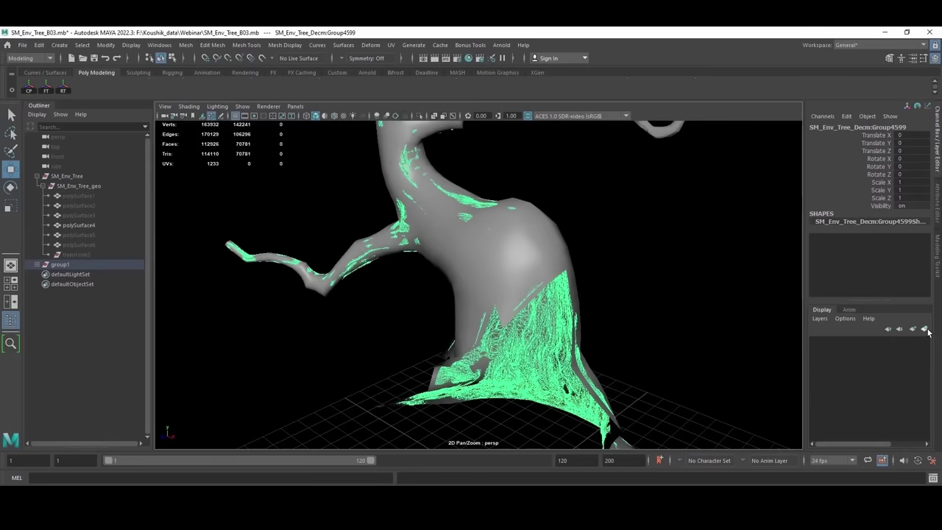
left_click(925, 329)
left_click(838, 343)
left_click(838, 343)
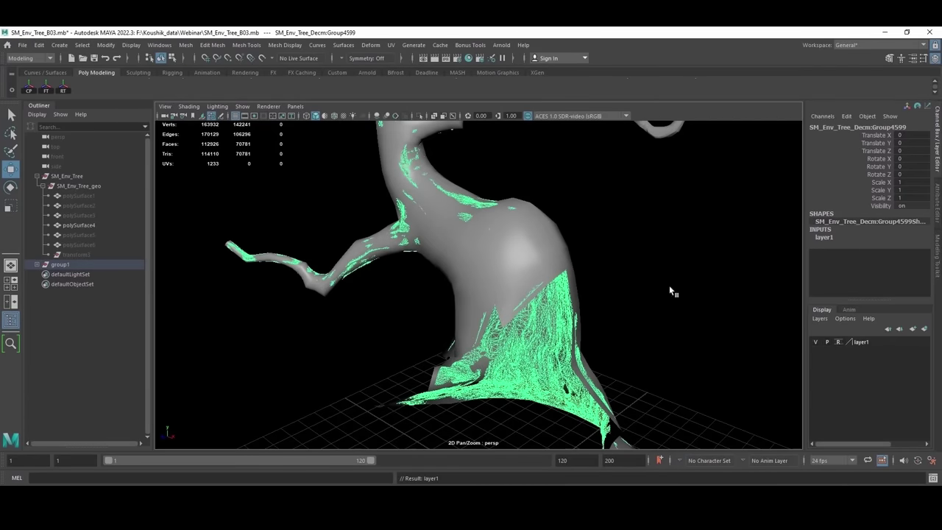
Step: Show the low-poly trunk's edges in wireframe against a blue gradient viewport background
left_click(447, 281)
key("F9")
right_click_drag(447, 280, 475, 298, "alt")
left_click(475, 297)
left_click_drag(475, 297, 609, 250, "alt")
scroll(605, 243, "up", 4)
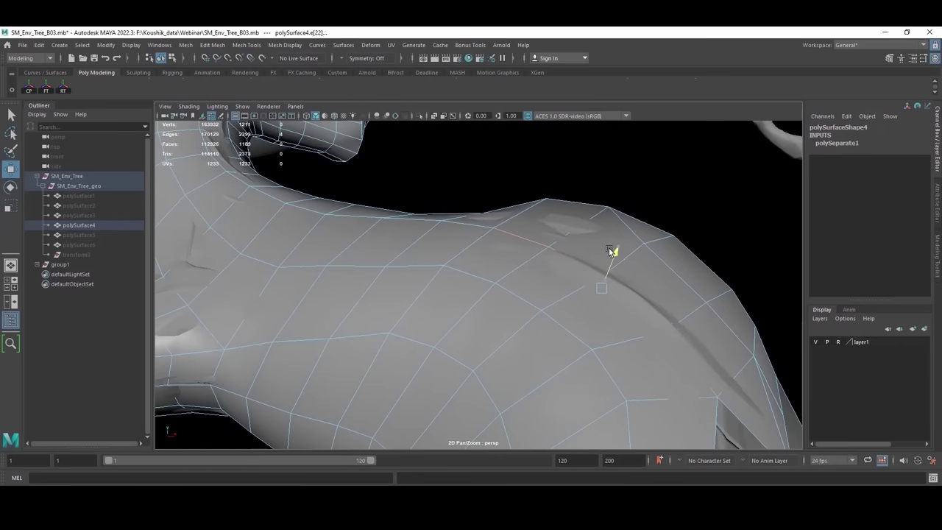
left_click_drag(674, 318, 506, 296, "alt")
key("4")
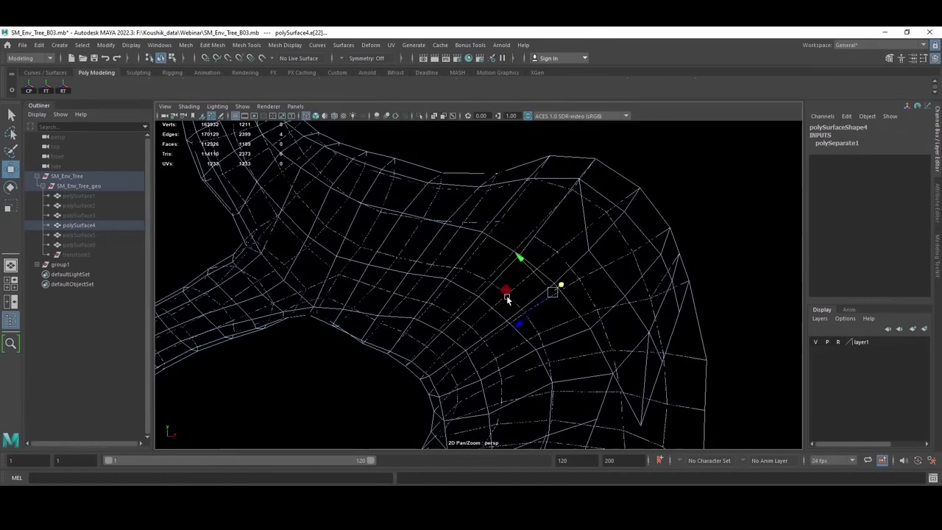
key("alt+b")
key("alt+b")
key("alt+b")
Step: In the front view, lower the vertex on top of the low-poly trunk's bulge onto the decimated sculpt's silhouette
left_click_drag(483, 286, 589, 251, "alt")
left_click(723, 190)
mouse_move(515, 234)
left_mouse_down("alt")
mouse_move(598, 220)
mouse_move(551, 190)
mouse_move(550, 208)
mouse_move(564, 192)
left_mouse_up("alt")
left_click(542, 182)
mouse_move(566, 197)
left_mouse_down("alt")
mouse_move(570, 210)
mouse_move(566, 134)
left_mouse_up("alt")
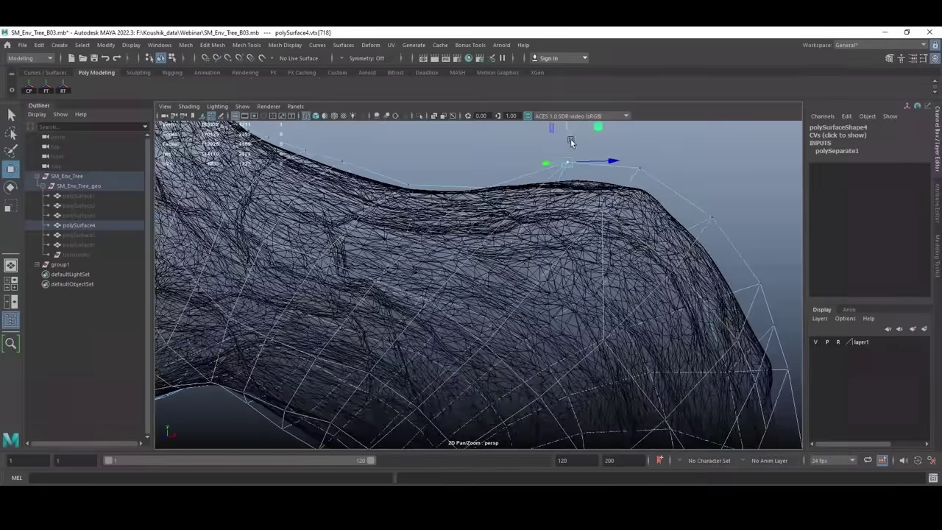
key("5")
key("space")
middle_click_drag(413, 362, 366, 462, "alt")
key("space")
right_click_drag(374, 354, 714, 328, "alt")
middle_click_drag(714, 328, 640, 370, "alt")
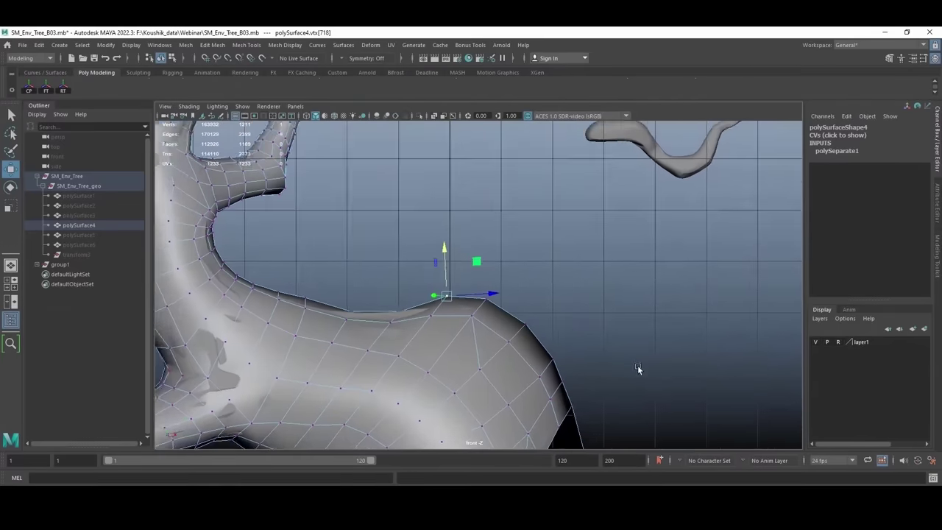
key("4")
scroll(467, 359, "up", 1)
middle_click_drag(467, 358, 500, 294, "alt")
left_click_drag(471, 210, 468, 225)
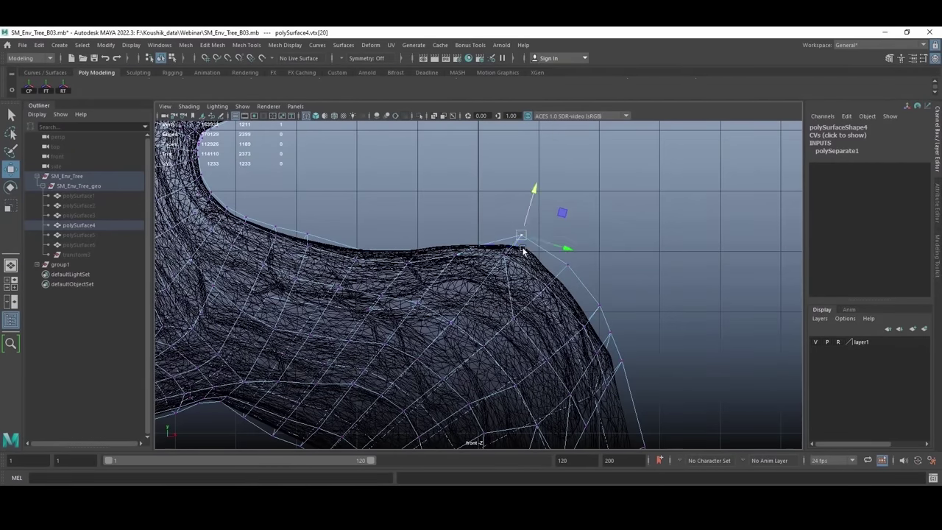
Step: Move the vertices down the outer edge of the low-poly trunk's bulge onto the decimated sculpt's silhouette
scroll(666, 315, "up", 2)
middle_click_drag(666, 315, 663, 202, "alt")
left_click(636, 202)
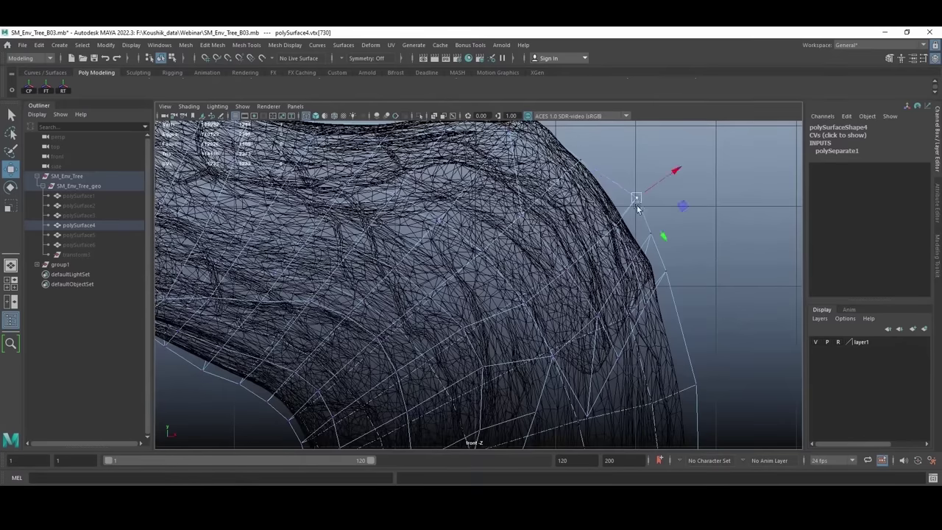
left_click(646, 230)
left_click(650, 233)
left_click_drag(658, 251, 662, 267)
middle_click_drag(689, 284, 685, 184, "alt")
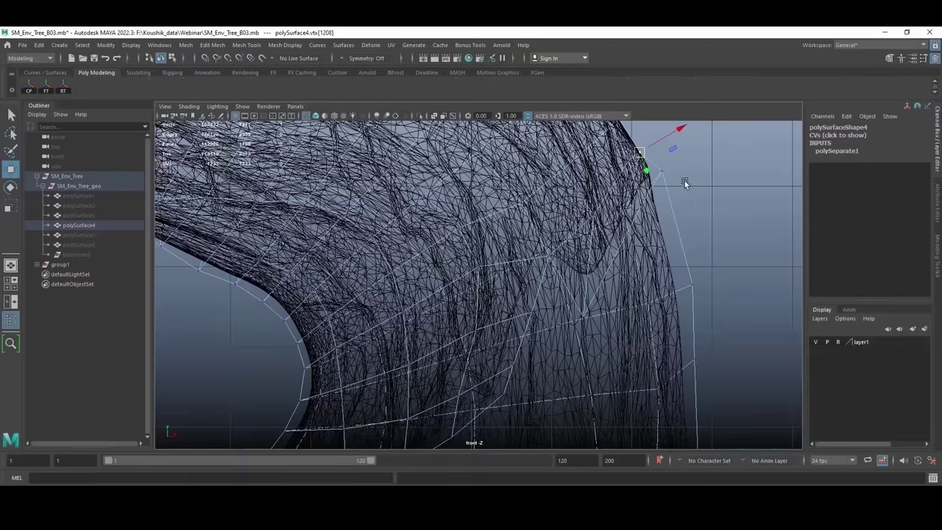
middle_click_drag(709, 272, 698, 150, "alt")
left_click(681, 164)
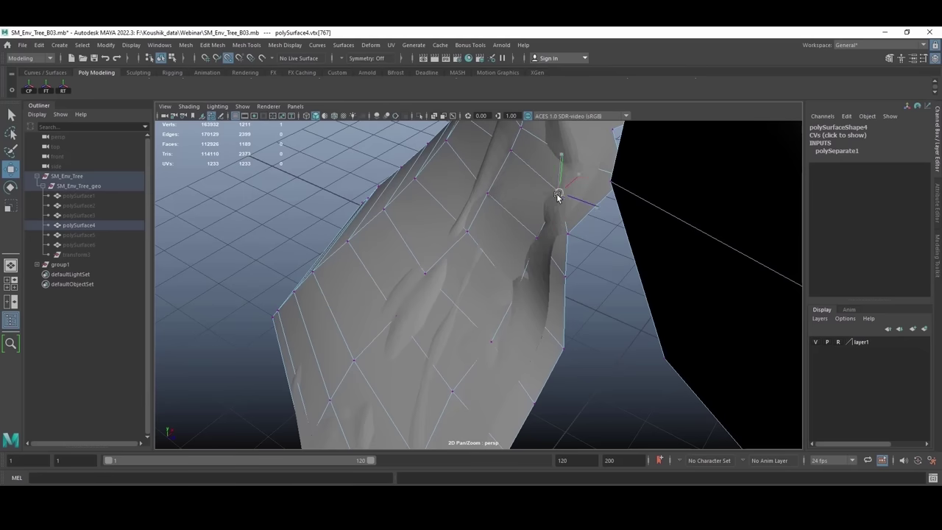
Step: Snap the low-poly trunk's vertices around the bark cracks onto the decimated sculpt in the perspective view
scroll(557, 197, "down", 5)
left_click_drag(515, 210, 362, 265, "alt")
scroll(465, 269, "up", 5)
left_click(312, 246)
left_click_drag(312, 247, 324, 250)
left_click(360, 195)
left_click_drag(360, 195, 367, 195)
middle_click_drag(368, 197, 339, 253, "alt")
left_click(343, 251)
left_click_drag(343, 251, 336, 327)
left_click(366, 293)
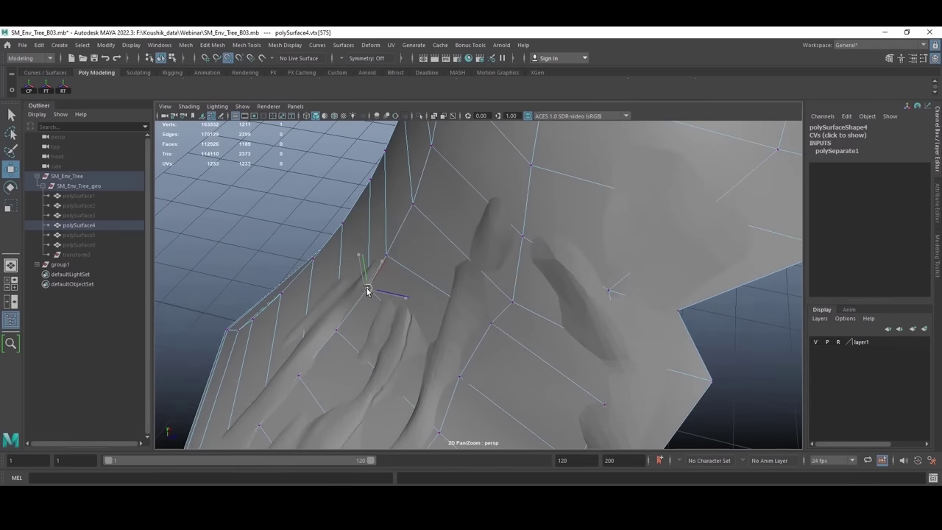
Step: Reposition further low-poly vertices from several angles to follow the decimated sculpt
left_click_drag(420, 204, 385, 248, "alt")
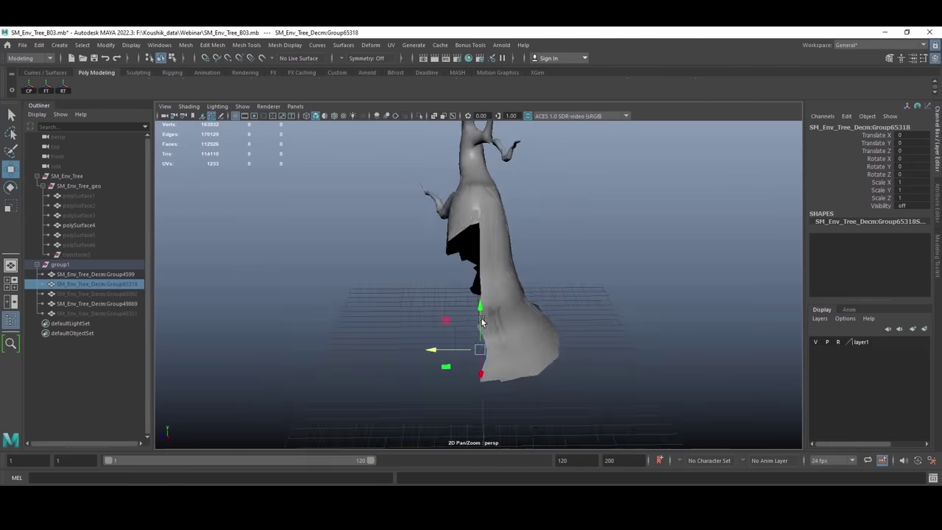
left_click_drag(442, 220, 471, 191, "alt")
left_click_drag(453, 243, 473, 176)
left_click_drag(500, 267, 574, 235, "alt")
left_click(584, 227)
left_click_drag(594, 186, 593, 181)
left_click(513, 175)
left_click(467, 189)
left_click_drag(449, 178, 465, 165, "alt")
scroll(463, 176, "down", 5)
left_click_drag(368, 276, 460, 229, "alt")
scroll(468, 246, "up", 5)
left_click(424, 240)
left_click_drag(423, 195, 456, 207)
left_click_drag(467, 192, 456, 230)
scroll(457, 229, "up", 2)
mouse_move(492, 164)
left_mouse_down()
mouse_move(507, 179)
mouse_move(505, 157)
left_mouse_up()
left_click_drag(473, 215, 508, 197, "alt")
left_click(555, 175)
left_click_drag(563, 171, 546, 191)
left_click_drag(547, 193, 368, 224, "alt")
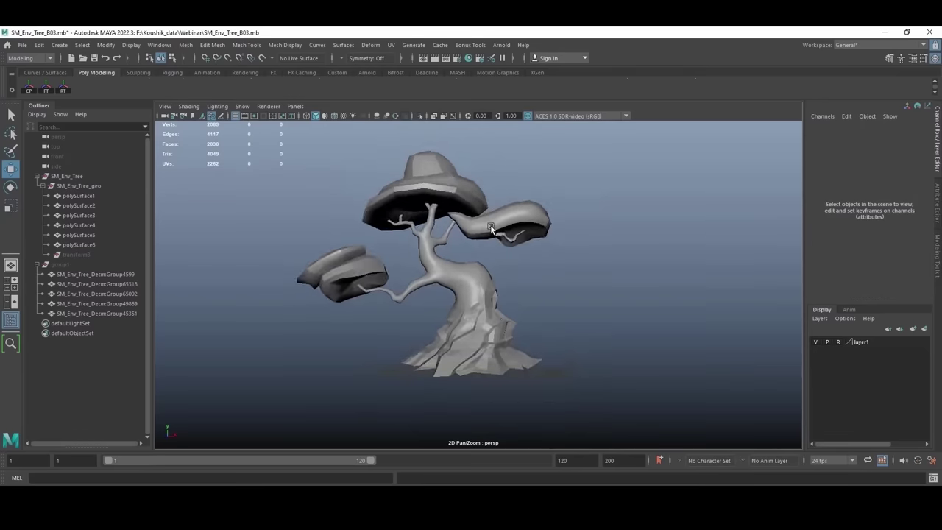
Step: Duplicate the complete SM_Env_Tree_geo mesh twice
left_click_drag(431, 225, 453, 227, "alt")
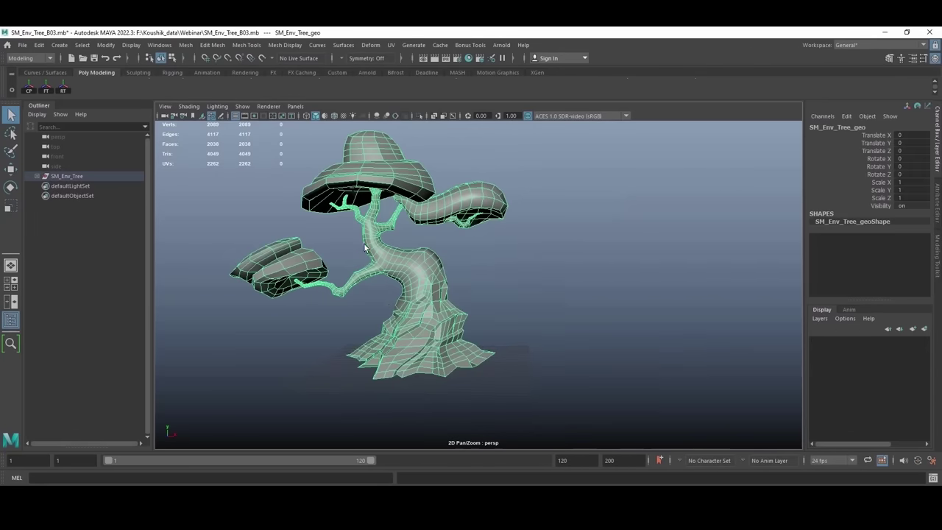
left_click(470, 264)
left_click_drag(470, 264, 413, 280, "alt")
left_click(390, 259)
key("ctrl+d")
key("ctrl+d")
Step: Rename the three tree meshes Lod0, Lod1 and Lod2
double_click(87, 185)
type("Lod0")
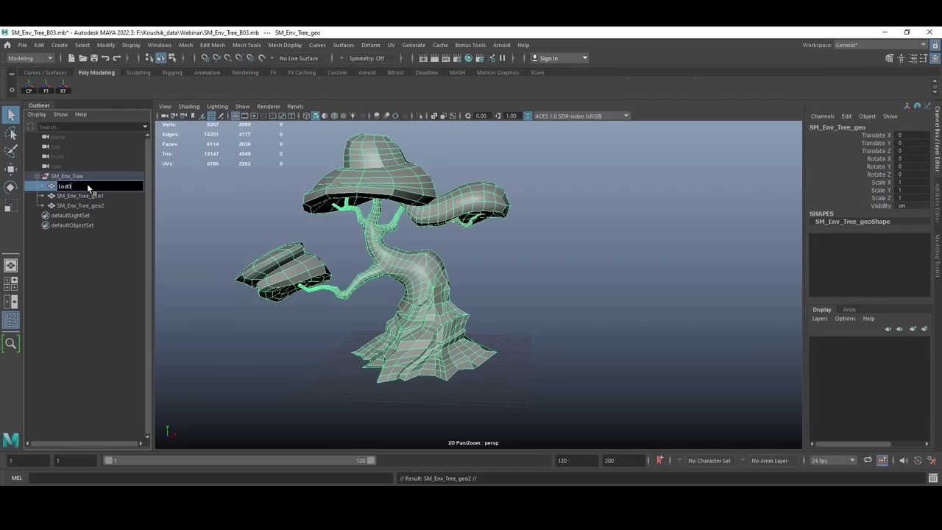
type("1")
key("Return")
double_click(85, 195)
type("Lo")
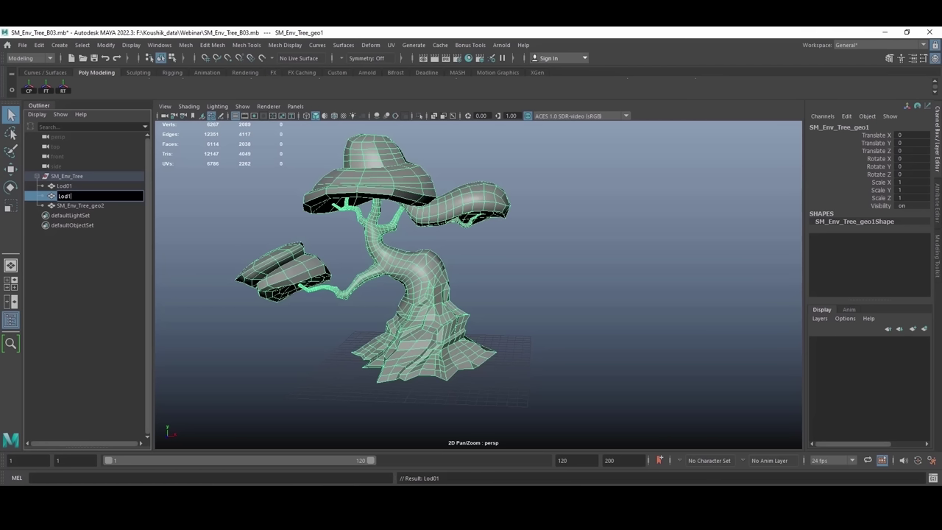
key("Return")
double_click(72, 186)
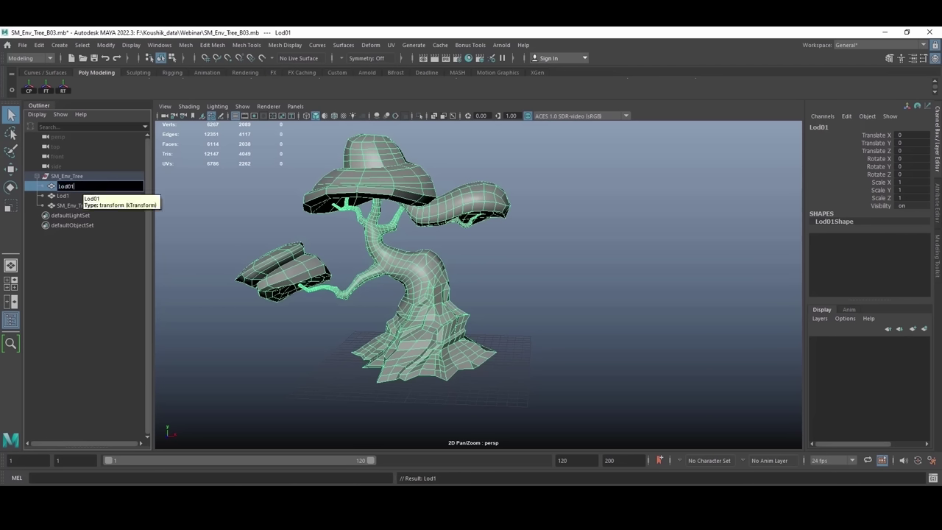
key("Return")
double_click(69, 207)
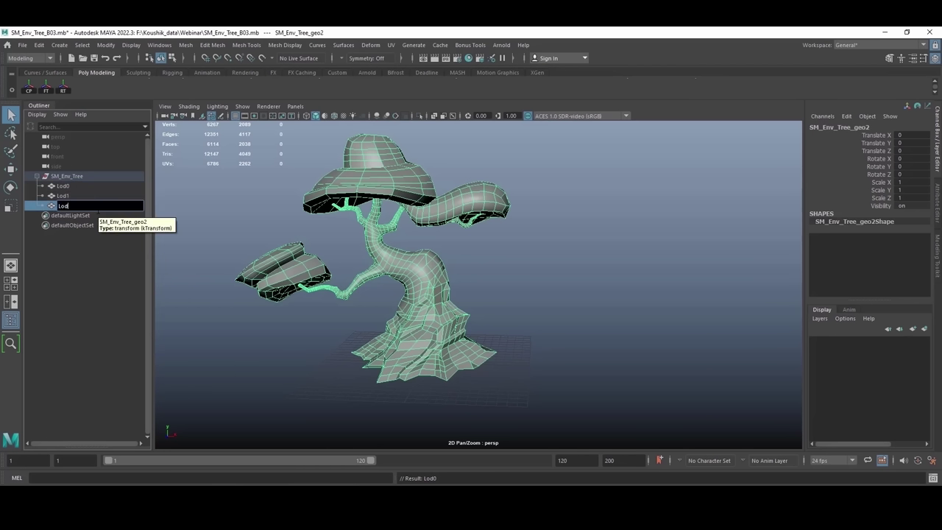
key("Return")
Step: Move Lod1 about 24.5 units along X so it stands beside the other tree copies
left_click(388, 324)
key("w")
left_click_drag(446, 331, 575, 343)
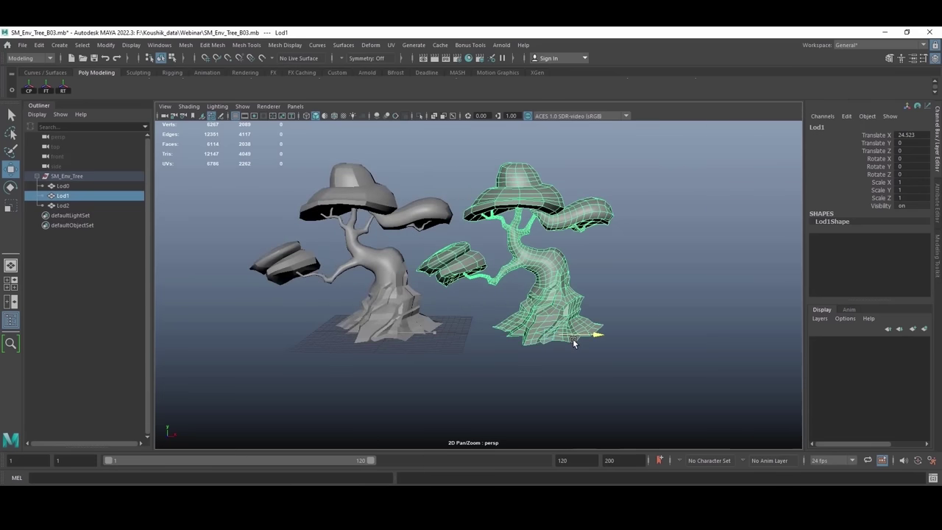
right_click_drag(418, 274, 533, 294, "alt")
left_click_drag(533, 294, 524, 266, "alt")
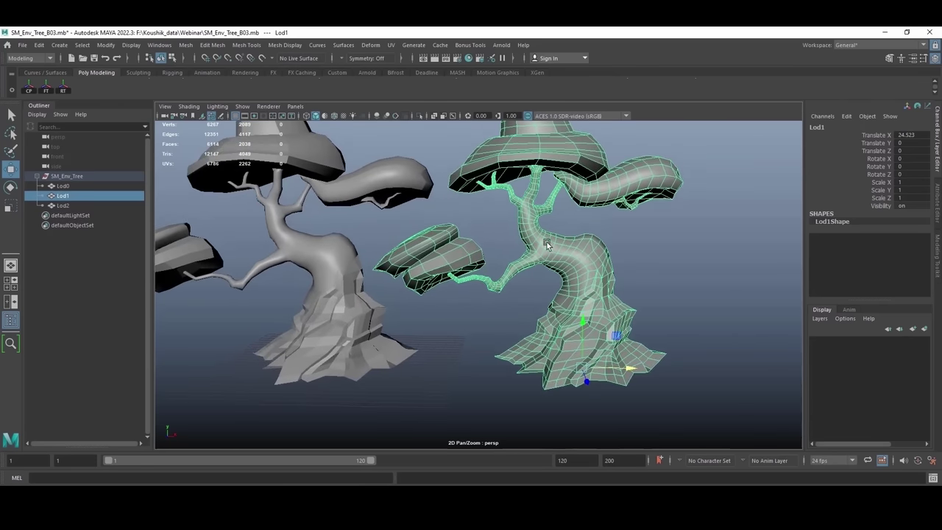
left_click(732, 262)
right_click_drag(556, 277, 477, 287, "alt")
left_click_drag(477, 287, 526, 284, "alt")
right_click_drag(525, 284, 509, 279, "alt")
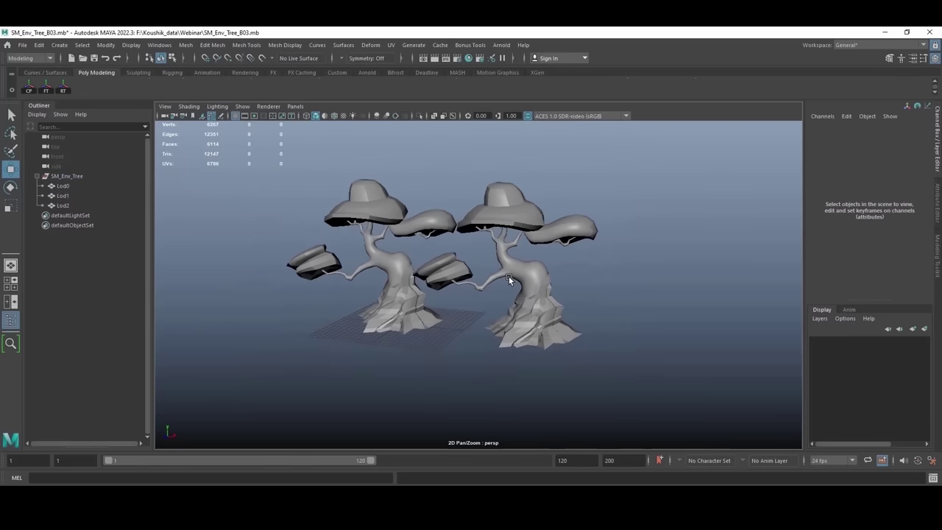
Step: Delete two edge loops running along Lod1's trunk and lower branch
scroll(503, 272, "up", 6)
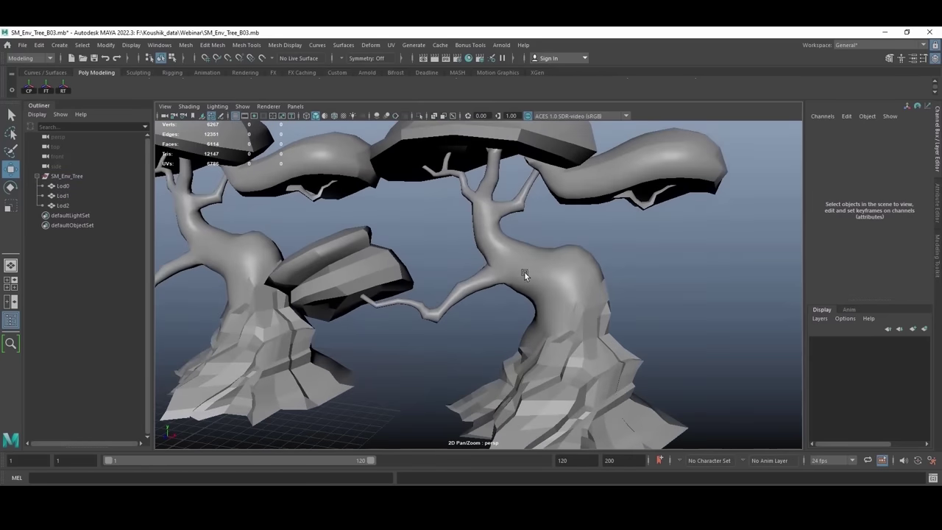
left_click(524, 273)
scroll(530, 254, "up", 5)
key("F10")
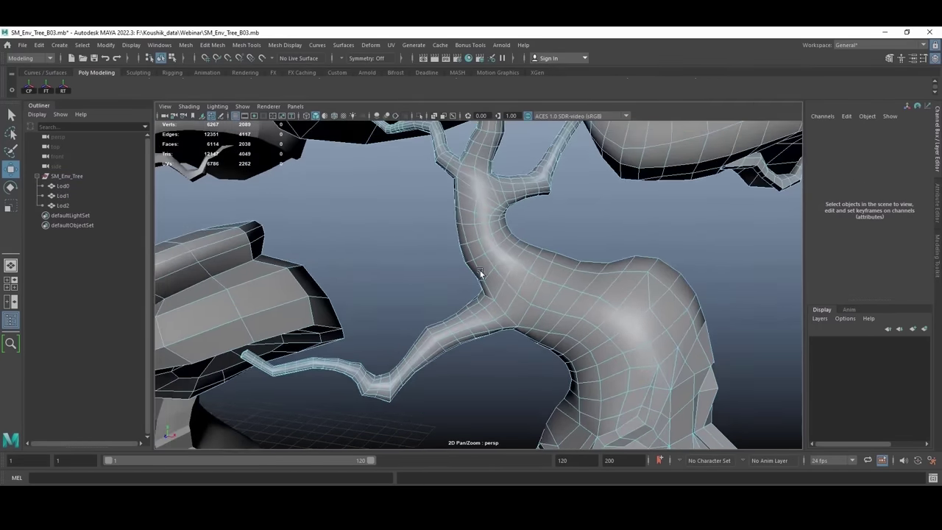
scroll(486, 269, "down", 2)
double_click(493, 274)
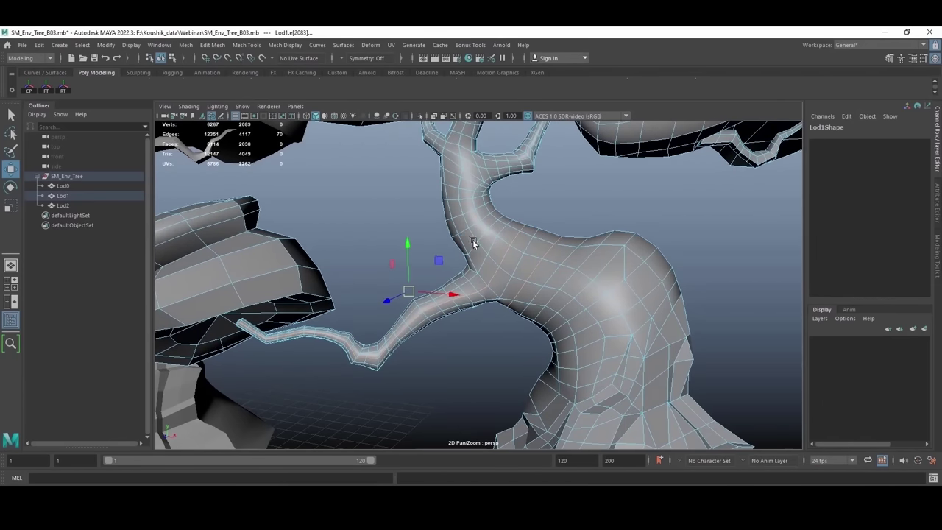
double_click(472, 247, "shift")
double_click(448, 182, "shift")
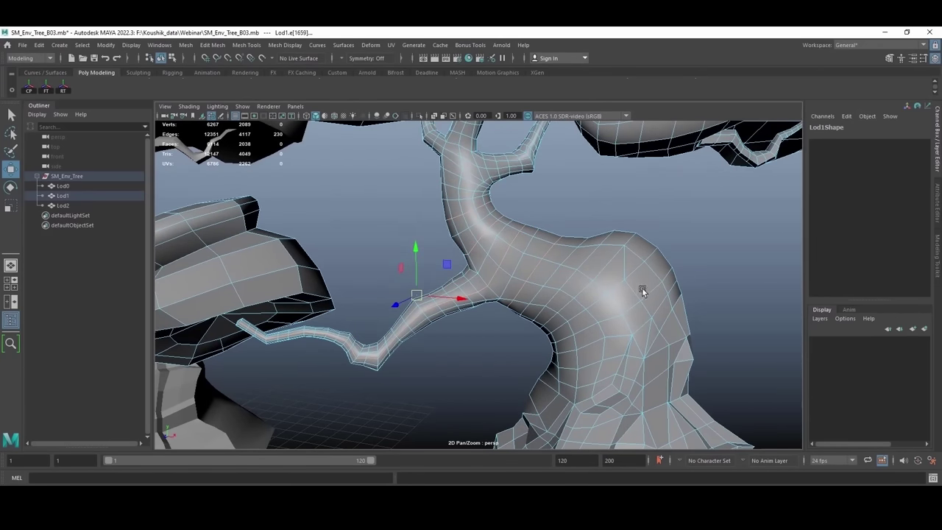
key("ctrl+z")
scroll(495, 259, "up", 4)
left_click_drag(550, 304, 517, 235, "alt")
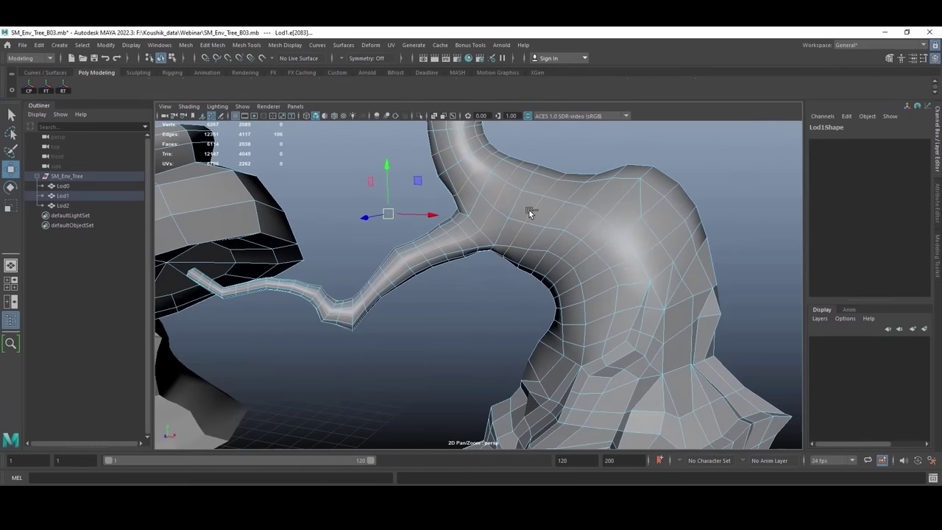
key("Delete")
left_click_drag(582, 212, 555, 244, "alt")
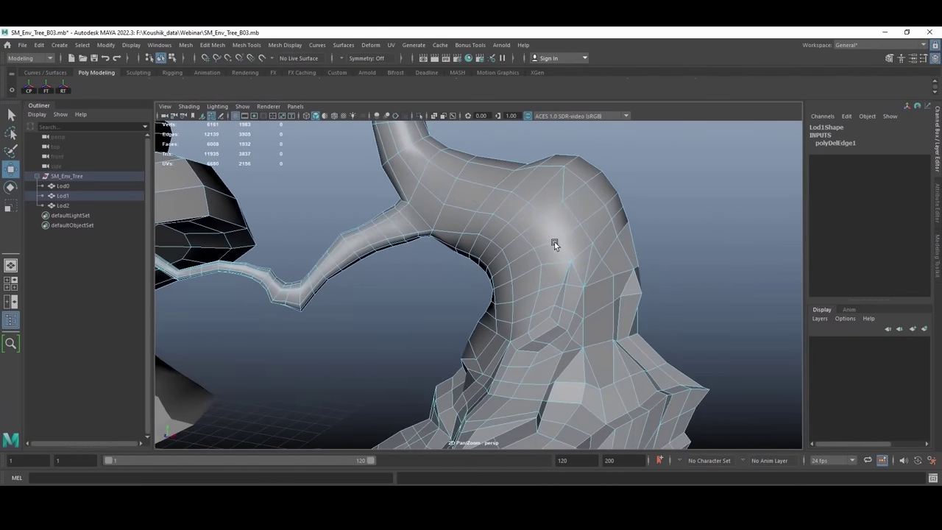
Step: Delete a further edge loop together with its vertices on Lod1's curved trunk
left_click(550, 208)
double_click(530, 225)
key("ctrl+Delete")
key("ctrl+z")
double_click(542, 241)
key("ctrl+Delete")
left_click_drag(541, 241, 550, 240, "alt")
middle_click_drag(550, 240, 681, 301, "alt")
scroll(680, 301, "up", 3)
Step: Delete surplus edge loops across the thick part of Lod1's lower branch
double_click(538, 294)
left_click(539, 364)
double_click(522, 301)
key("Delete")
double_click(537, 293)
key("ctrl+Delete")
Step: Delete surplus edge loops across the thin outer part of Lod1's lower branch
left_click(433, 308)
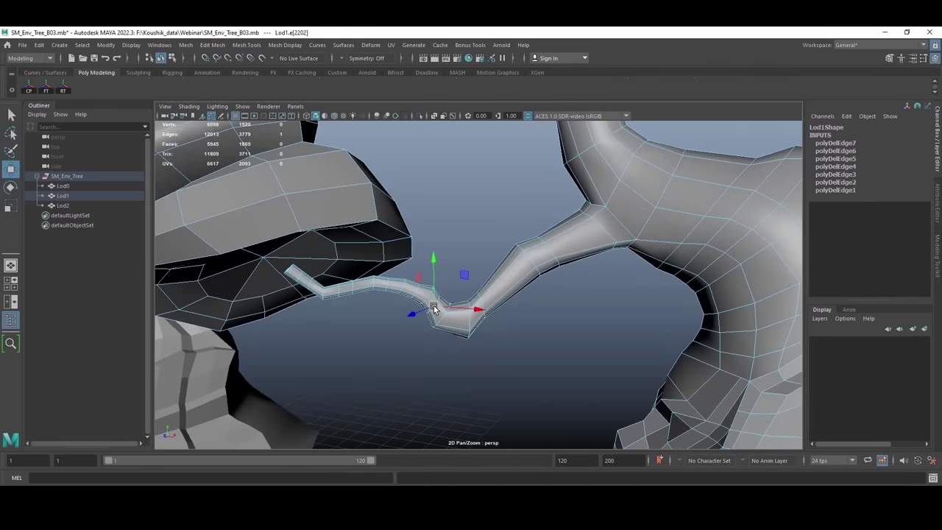
key("Delete")
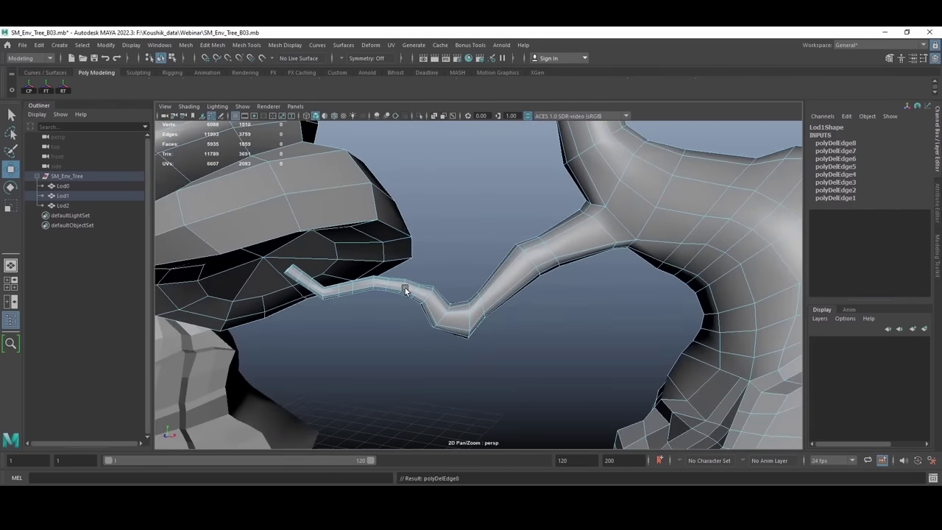
key("Delete")
key("Delete")
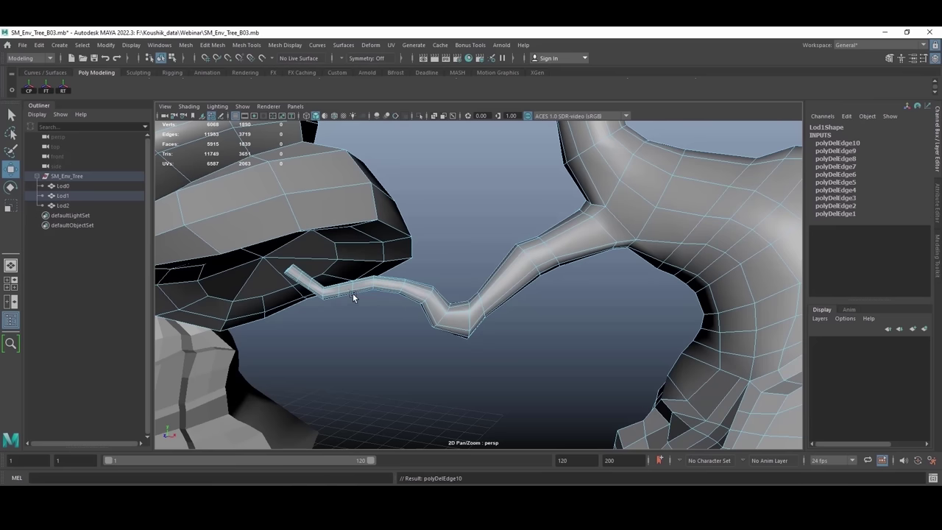
key("Delete")
double_click(336, 288)
key("Delete")
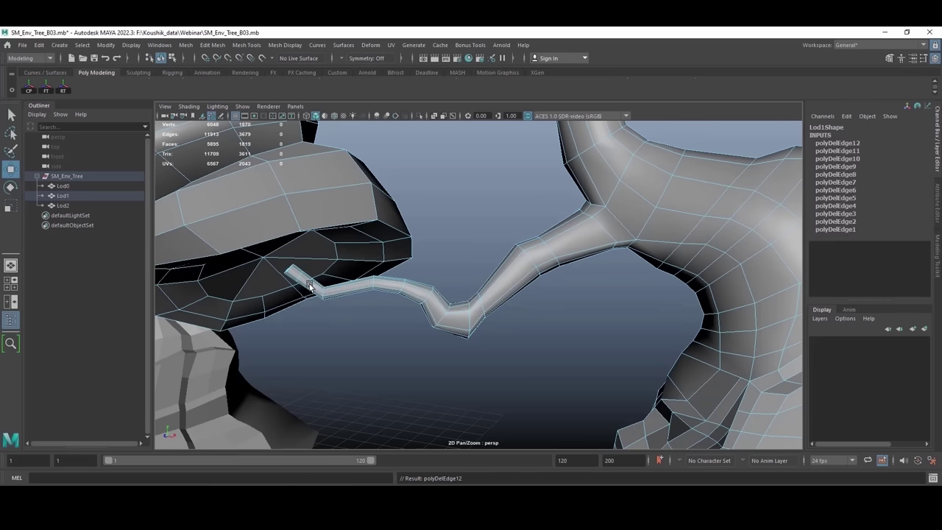
Step: Try to delete the edge loop just before the tip of Lod1's lower branch, and undo the deletion
double_click(305, 284)
key("Delete")
key("ctrl+z")
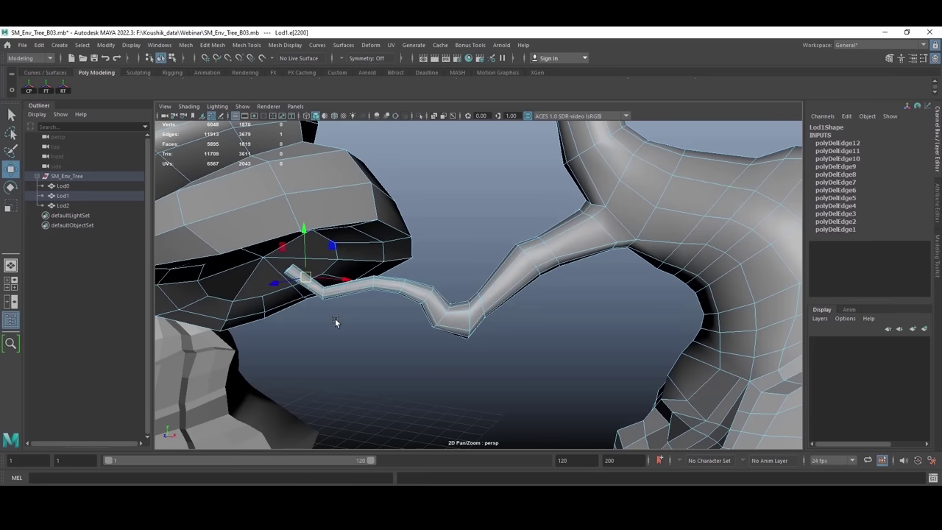
Step: Inspect the reduced Lod1 tree from several distances and compare its shape with Lod0
left_click(435, 230)
scroll(300, 291, "up", 4)
middle_click_drag(274, 298, 409, 303, "alt")
left_click_drag(409, 301, 332, 280, "alt")
left_click(333, 286)
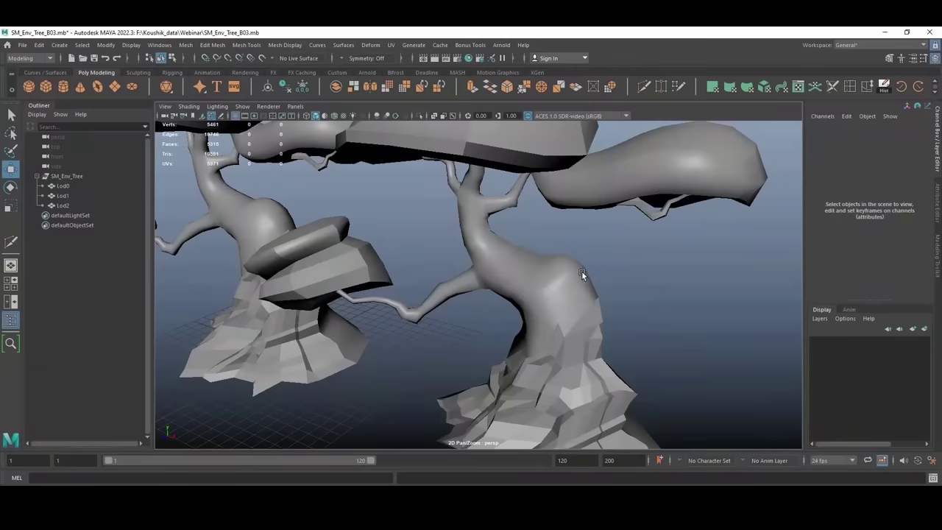
left_click(581, 271)
scroll(530, 287, "down", 5)
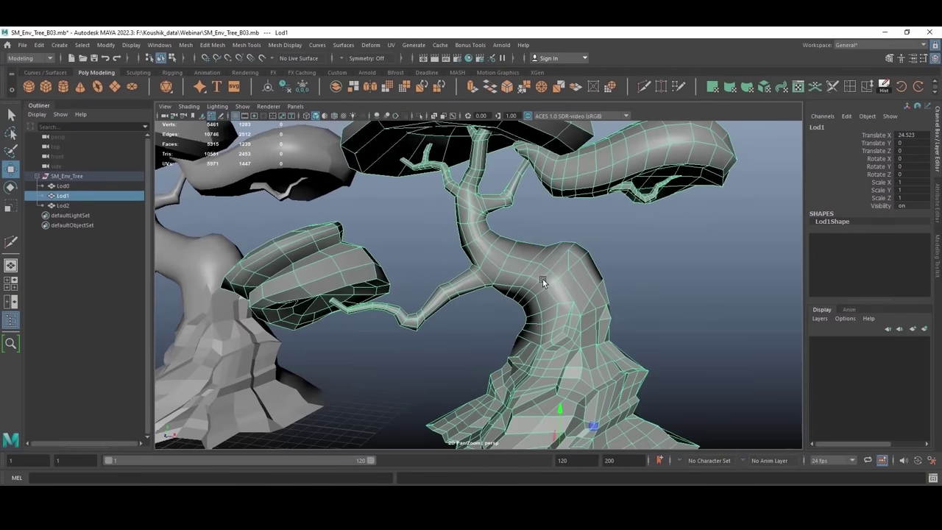
scroll(526, 282, "down", 2)
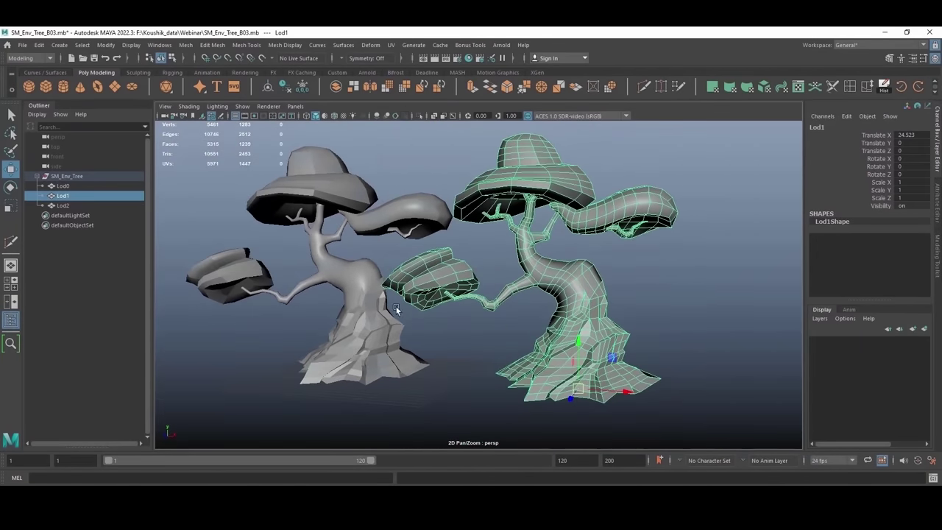
left_click(351, 279)
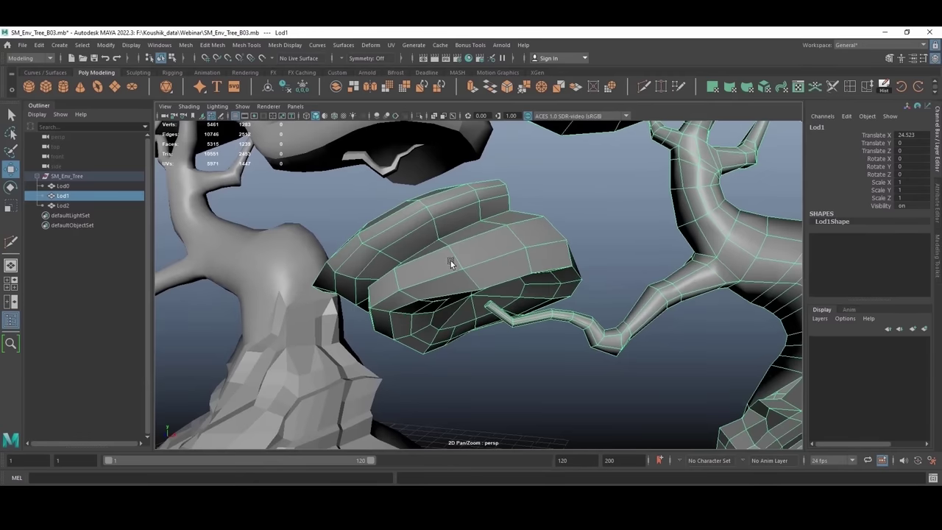
Step: Delete alternate edge loops from the narrow end to the middle of Lod1's elongated right foliage clump
scroll(450, 260, "up", 2)
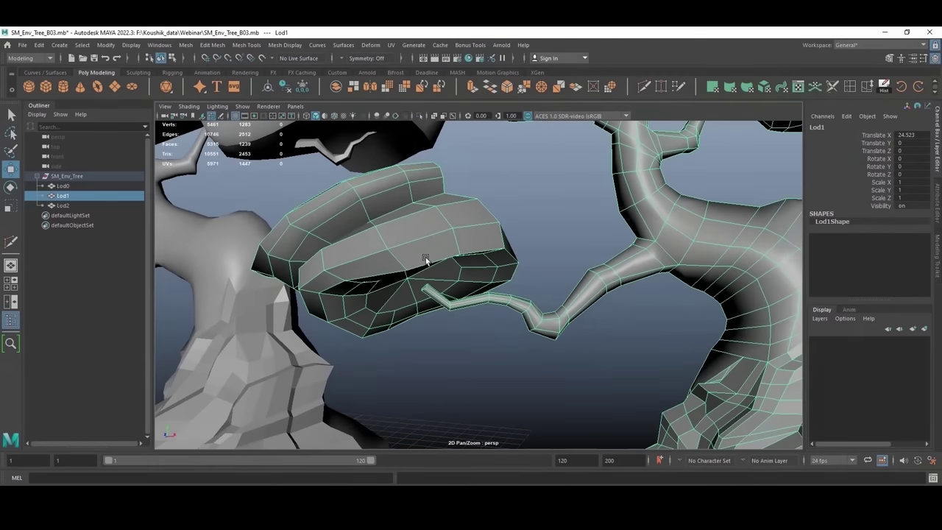
scroll(618, 297, "up", 4)
middle_click_drag(571, 289, 503, 334, "alt")
scroll(546, 325, "up", 1)
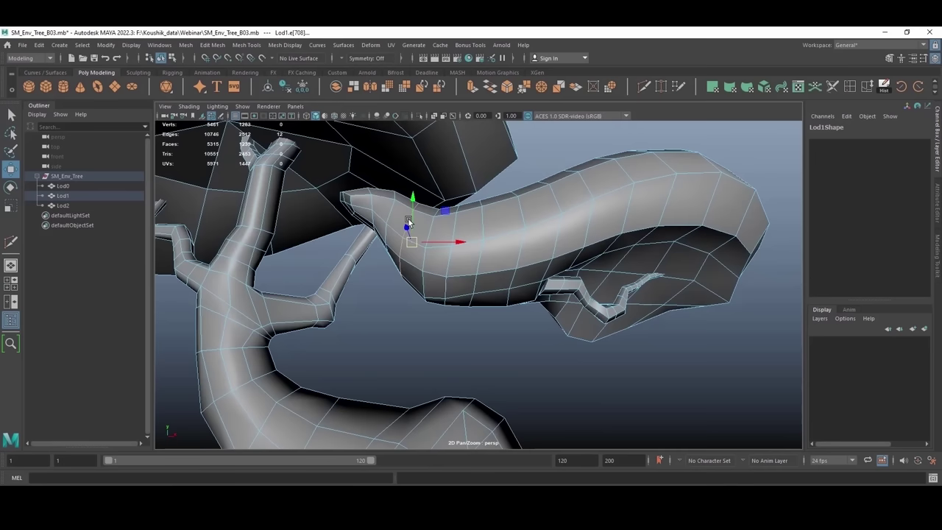
right_click_drag(408, 218, 519, 221, "ctrl")
left_click(452, 227)
key("g")
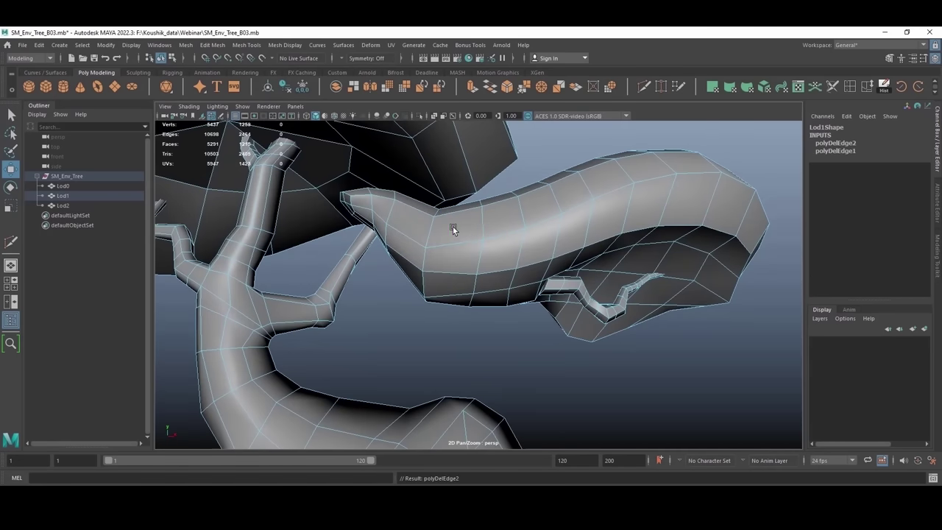
left_click(522, 211)
key("g")
left_click(592, 186)
key("g")
left_click(662, 164)
key("g")
key("ctrl+z")
Step: Delete a surplus edge loop on the underside of Lod1's elongated right foliage clump
left_click_drag(718, 190, 535, 203, "alt")
left_click_drag(547, 239, 482, 268, "alt")
left_click(446, 255)
left_click(481, 268)
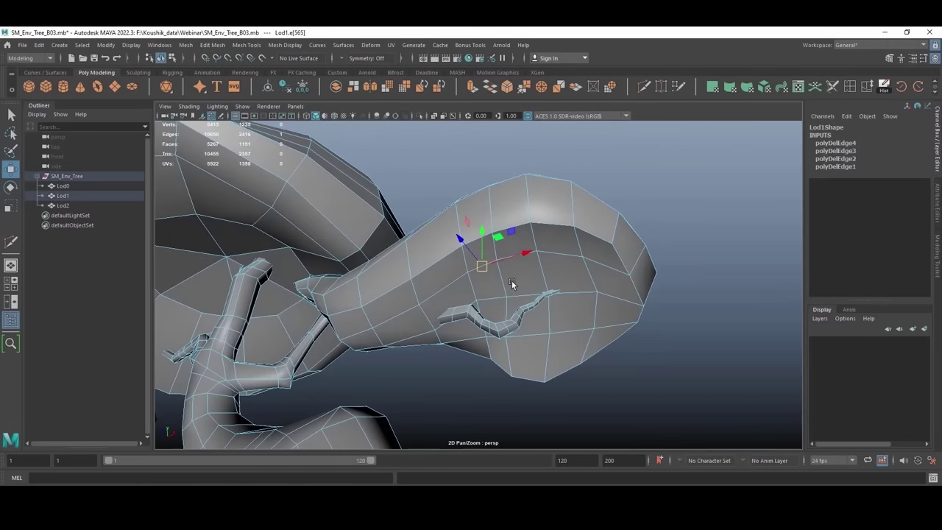
key("g")
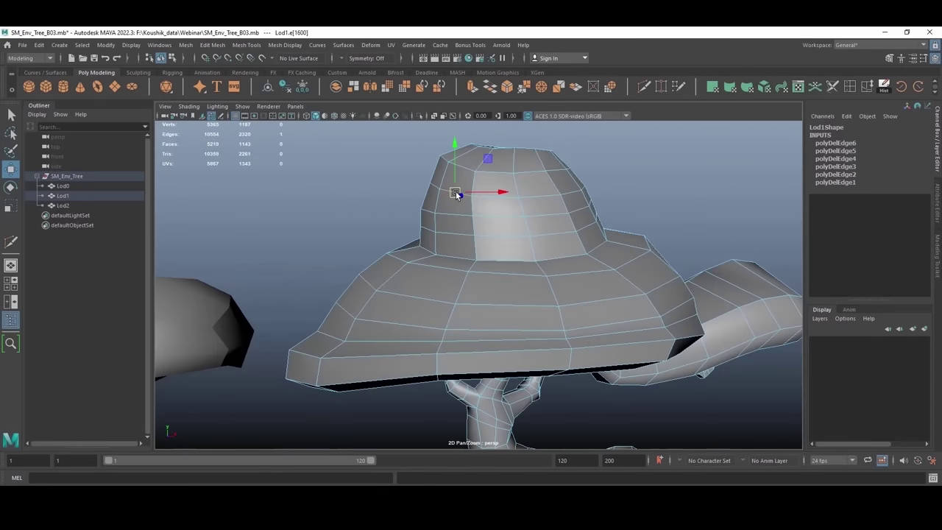
Step: Delete surplus edge loops around the dome of Lod1's top foliage and on its lower left foliage clump
key("g")
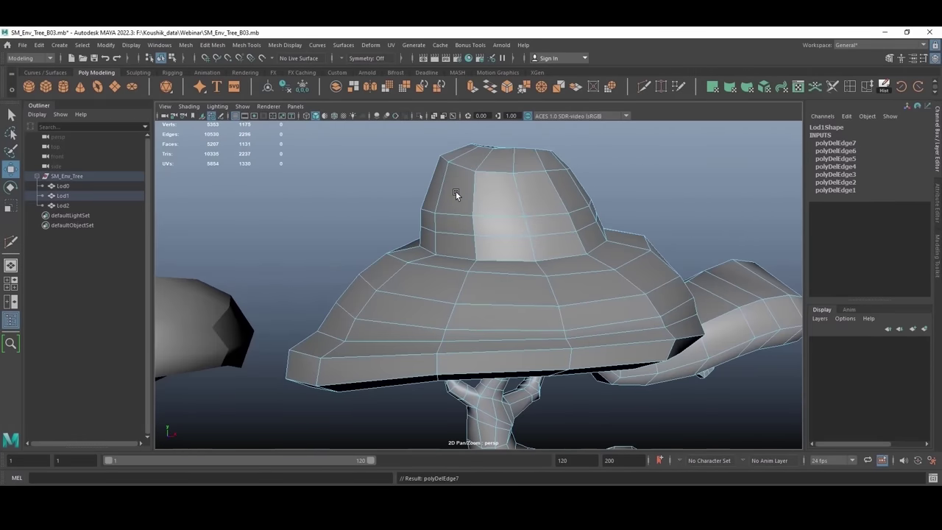
scroll(471, 211, "down", 2)
left_click(456, 237)
key("g")
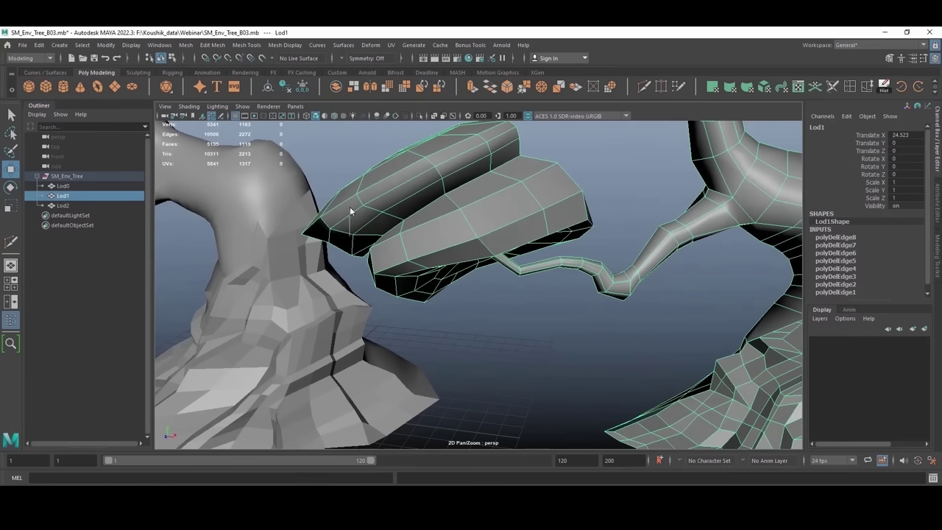
key("F10")
double_click(356, 212)
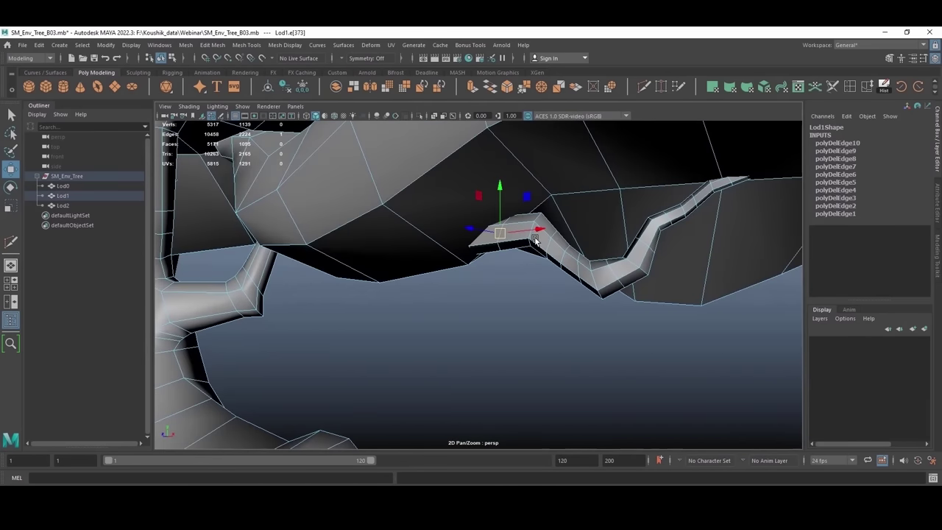
Step: Delete surplus edge loops and their vertices along the thick inner half of the twig under Lod1's right foliage clump
key("ctrl+Delete")
double_click(545, 245)
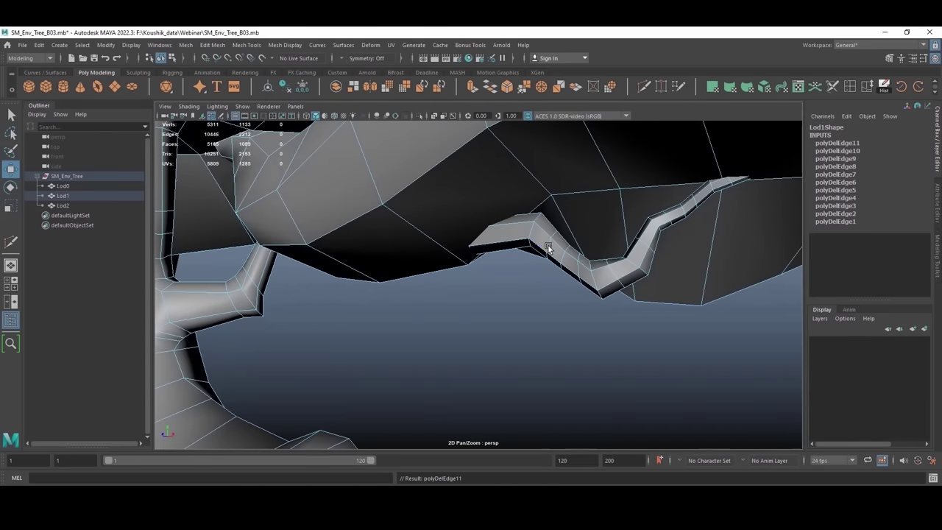
key("ctrl+Delete")
double_click(564, 257)
key("ctrl+Delete")
double_click(579, 272)
key("ctrl+Delete")
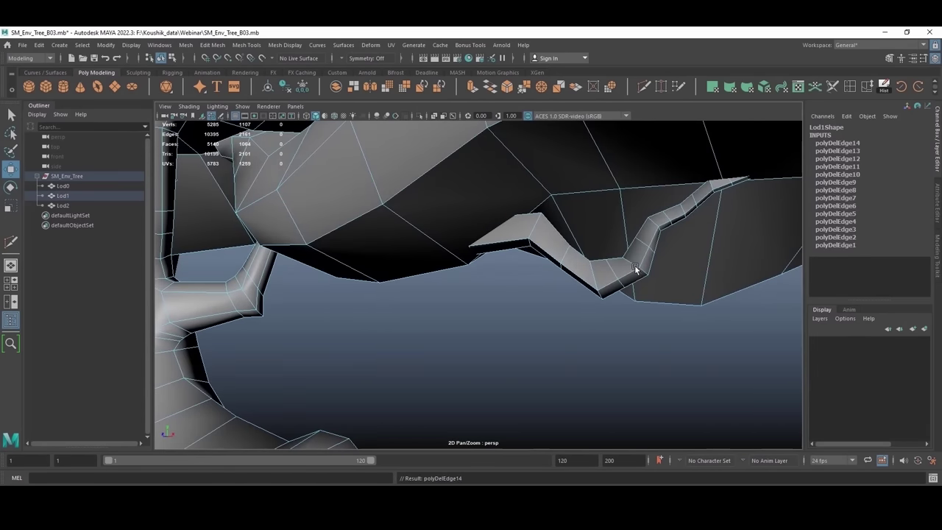
Step: Delete surplus edge loops and their vertices along the thin outer half of the twig under Lod1's right foliage clump
double_click(665, 215)
key("ctrl+Delete")
double_click(683, 207)
key("ctrl+Delete")
double_click(692, 198)
key("ctrl+Delete")
key("ctrl+z")
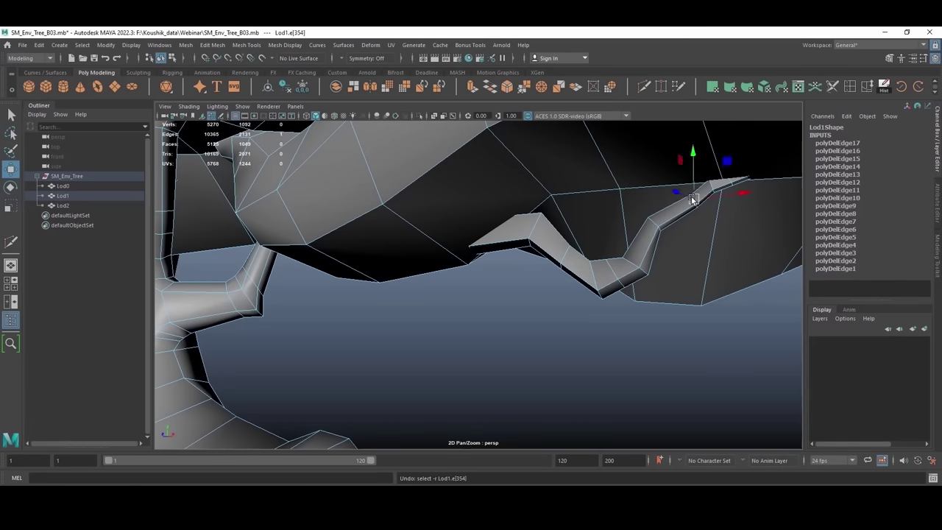
key("ctrl+z")
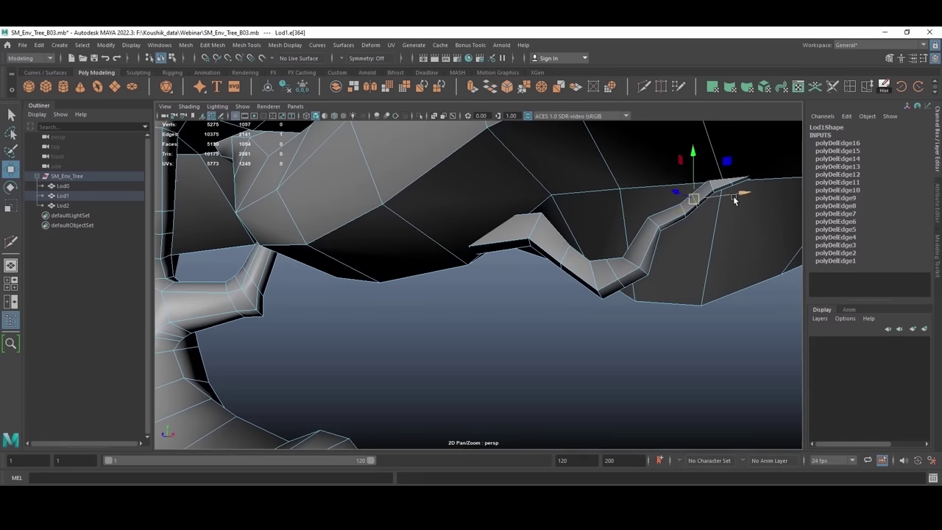
key("ctrl+Delete")
left_click(733, 184)
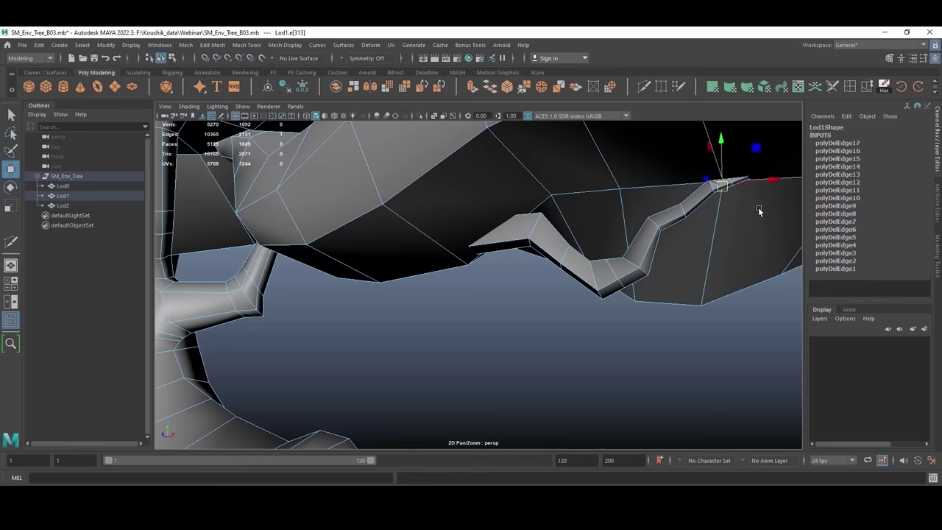
left_click(618, 272)
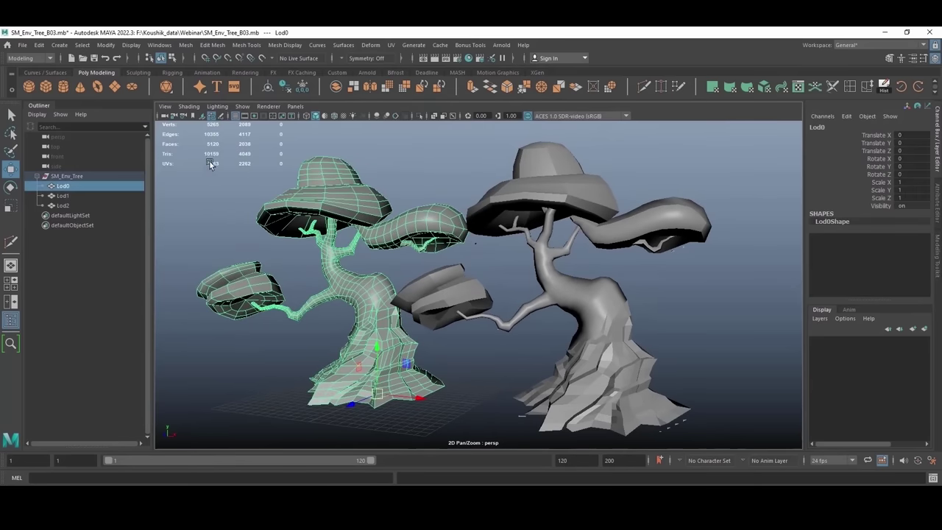
Step: Move Lod1 far back in the scene to judge it at a distance beside Lod0, and undo the move
left_click(516, 189)
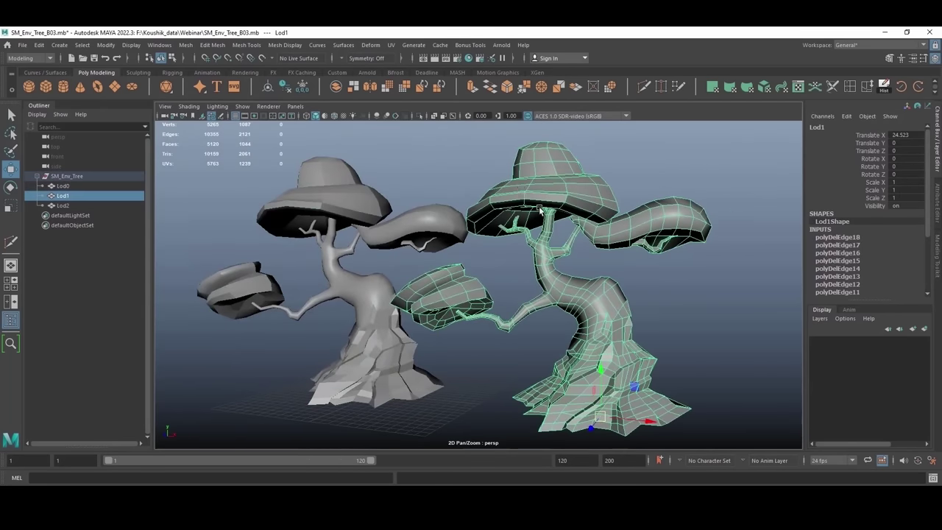
scroll(541, 211, "down", 5)
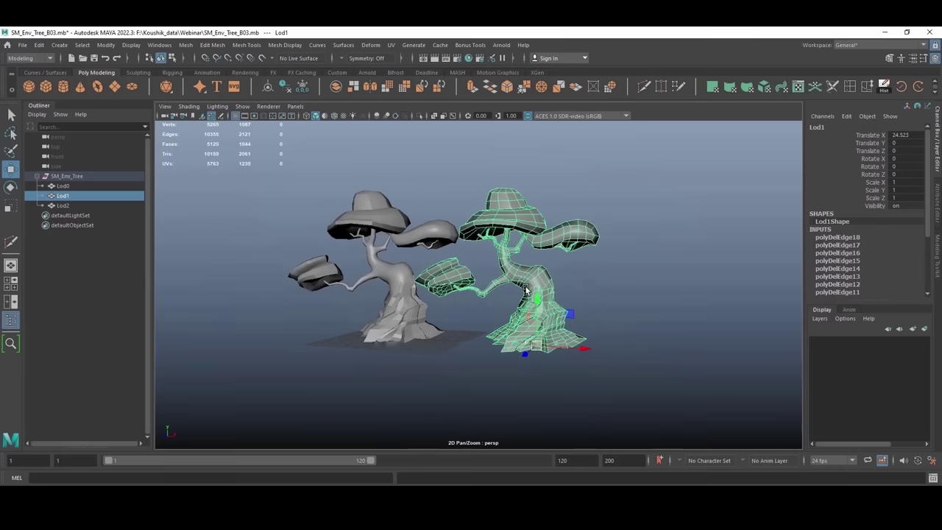
left_click_drag(526, 291, 571, 326, "alt")
left_click_drag(524, 367, 623, 152)
middle_click_drag(569, 197, 565, 280, "alt")
left_click_drag(565, 279, 553, 247, "alt")
left_click(426, 309)
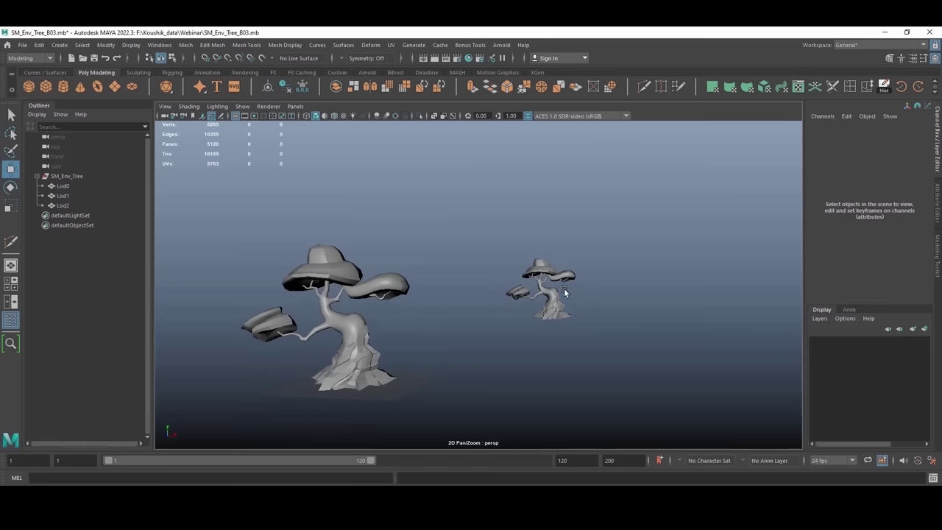
left_click(549, 291)
key("ctrl+z")
key("ctrl+z")
key("ctrl+z")
key("ctrl+z")
middle_click_drag(522, 297, 521, 290, "alt")
Step: Delete the old Lod2 mesh from the SM_Env_Tree group
left_click(65, 206)
left_click(435, 274)
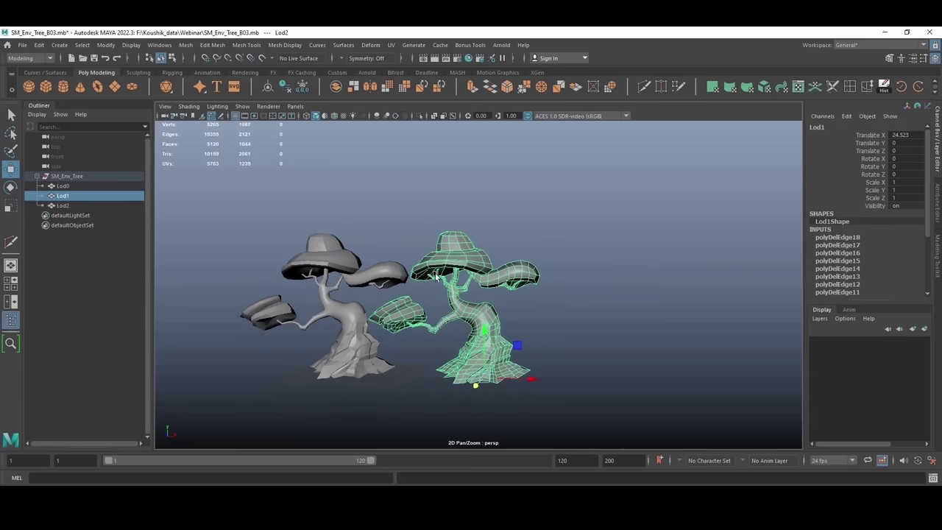
key("ctrl+z")
left_click(62, 205)
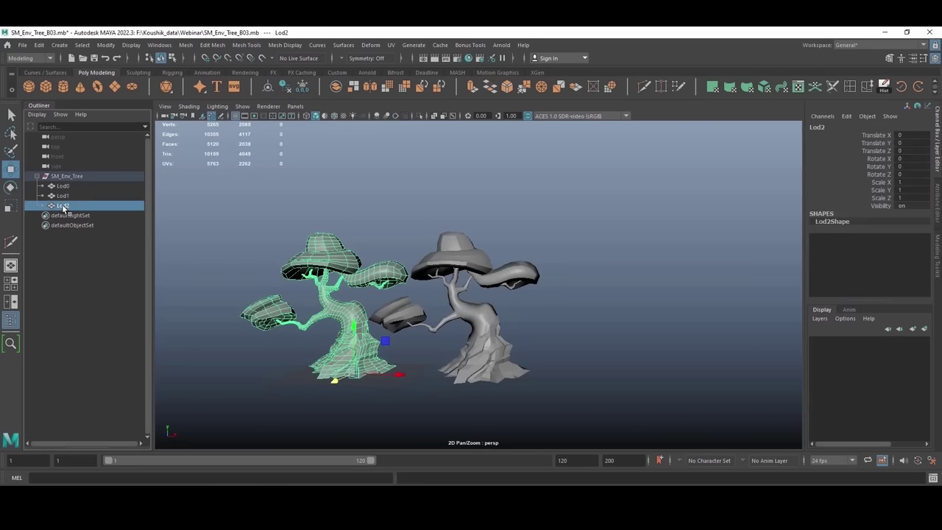
key("Delete")
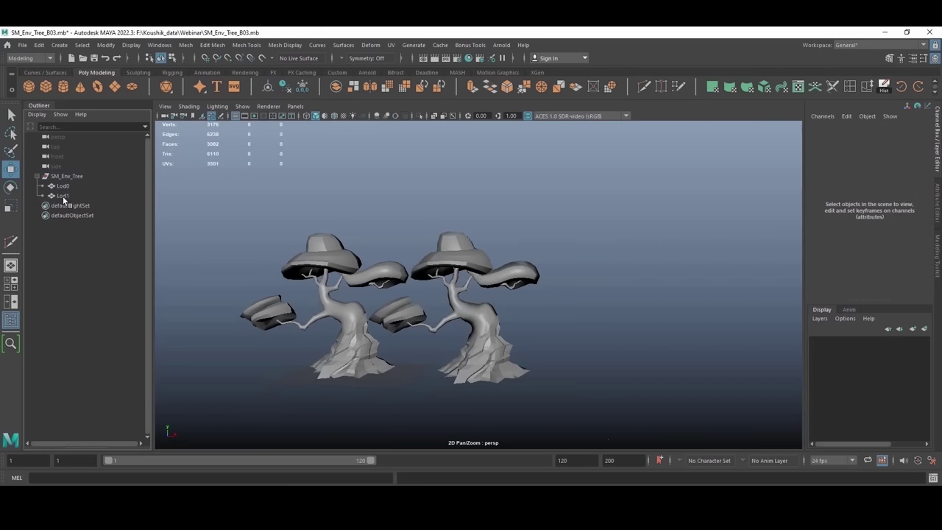
Step: Duplicate Lod1 as the new Lod2 and move the copy along X to a Translate X of about 52.7
left_click(62, 196)
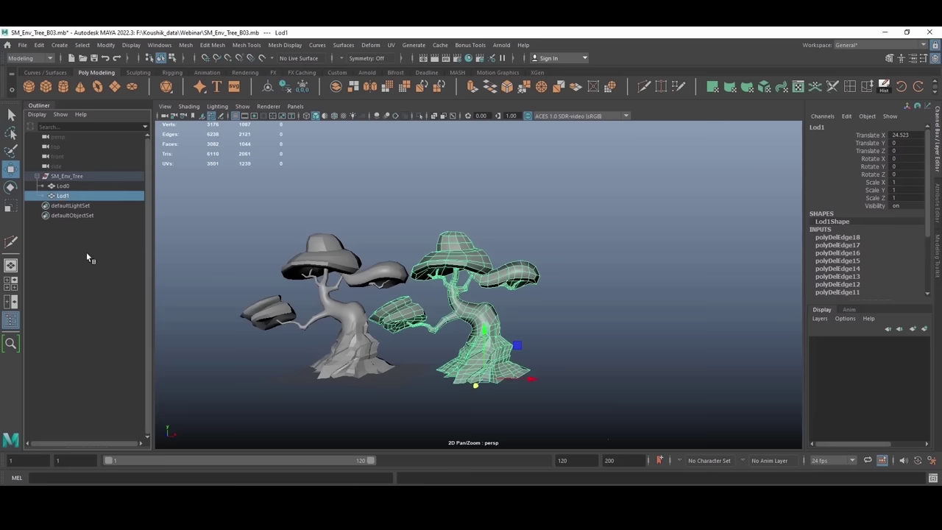
key("ctrl+d")
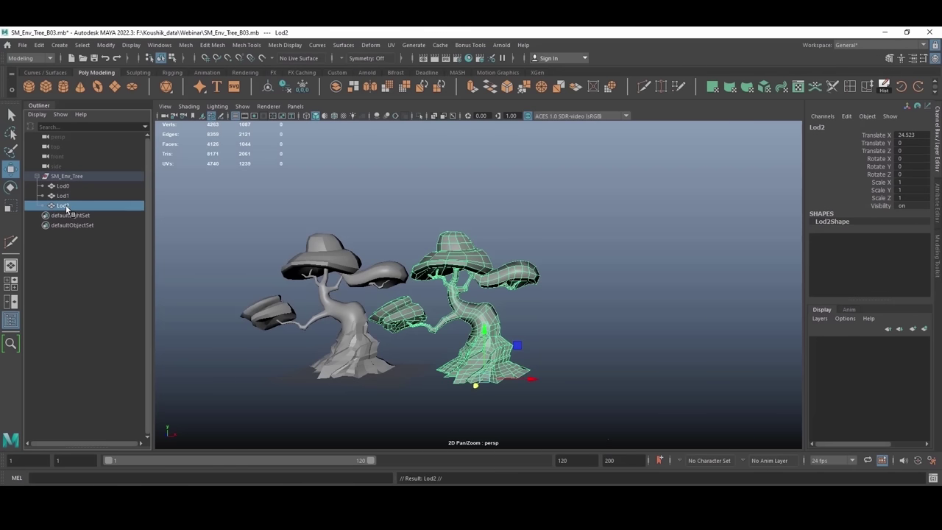
left_click_drag(517, 335, 519, 361, "alt")
left_click_drag(560, 386, 695, 395)
scroll(751, 195, "up", 1)
middle_click_drag(750, 195, 695, 178, "alt")
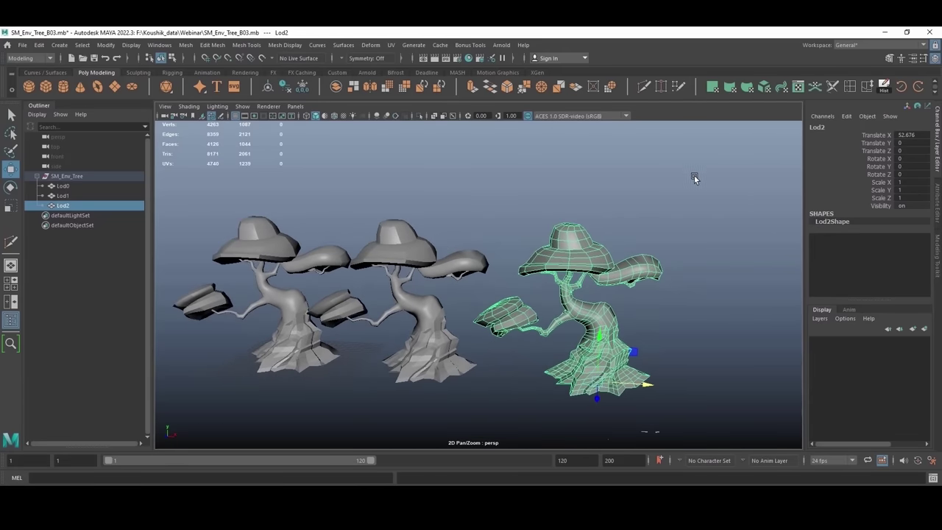
Step: Delete an edge loop together with its vertices on the curved part of Lod2's trunk
left_click(505, 263)
scroll(505, 263, "up", 2)
middle_click_drag(616, 317, 534, 267, "alt")
left_click(563, 327)
left_click_drag(530, 324, 530, 324, "alt")
middle_click_drag(561, 301, 471, 247, "alt")
scroll(458, 238, "up", 5)
key("F10")
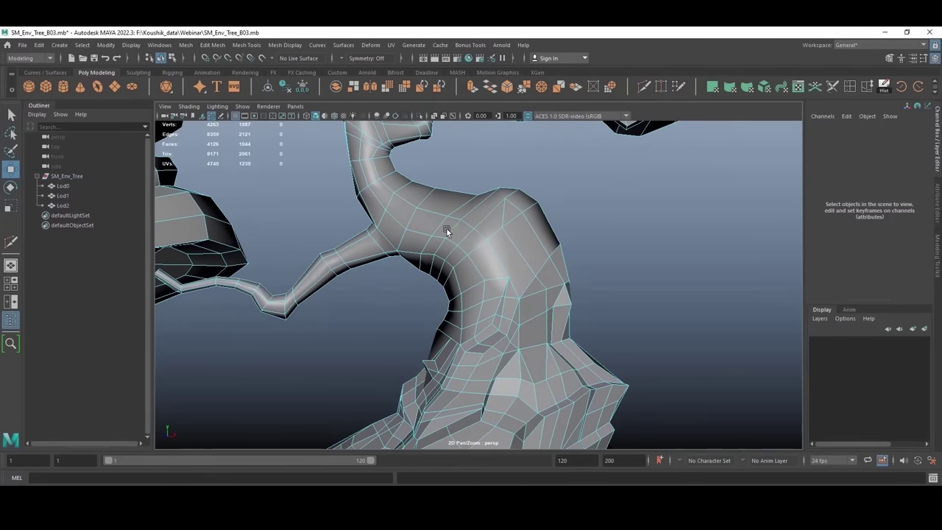
double_click(454, 230)
key("ctrl+Delete")
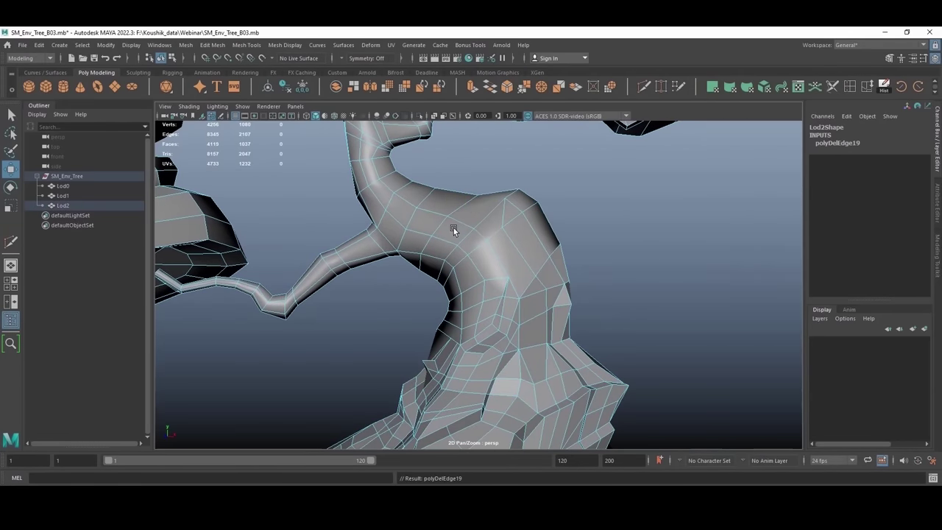
Step: Delete surplus edge loops and their vertices on Lod2's small upper right branch and its forked upper left branch
left_click_drag(420, 218, 443, 269, "alt")
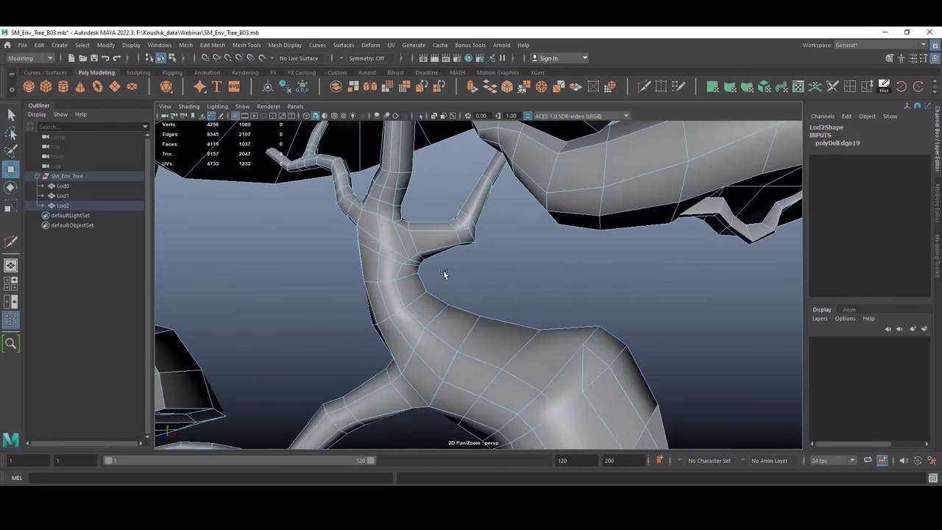
middle_click_drag(443, 269, 395, 263, "alt")
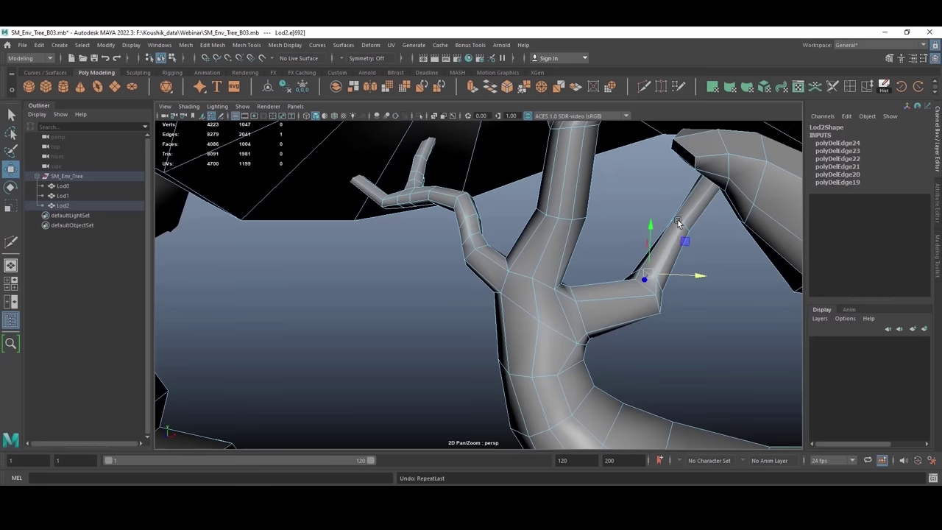
key("ctrl+Delete")
double_click(465, 236)
key("ctrl+Delete")
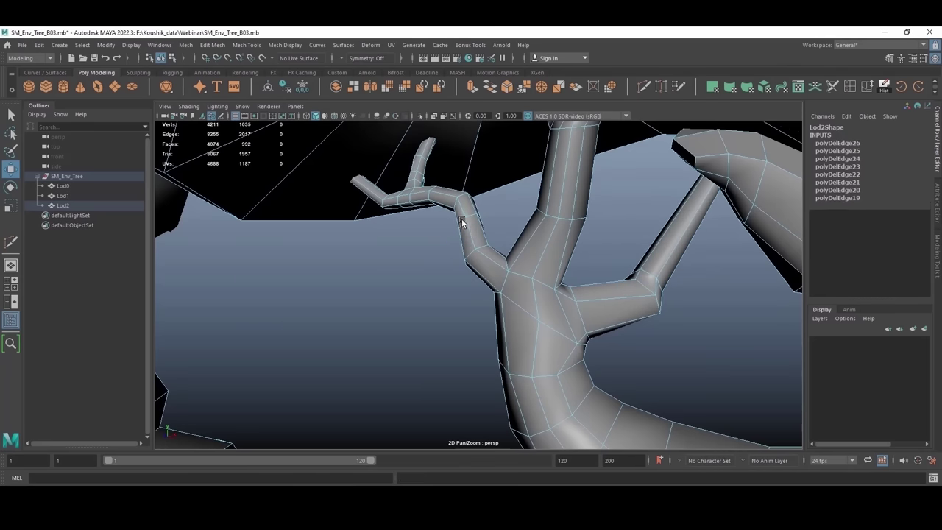
double_click(460, 207)
key("ctrl+Delete")
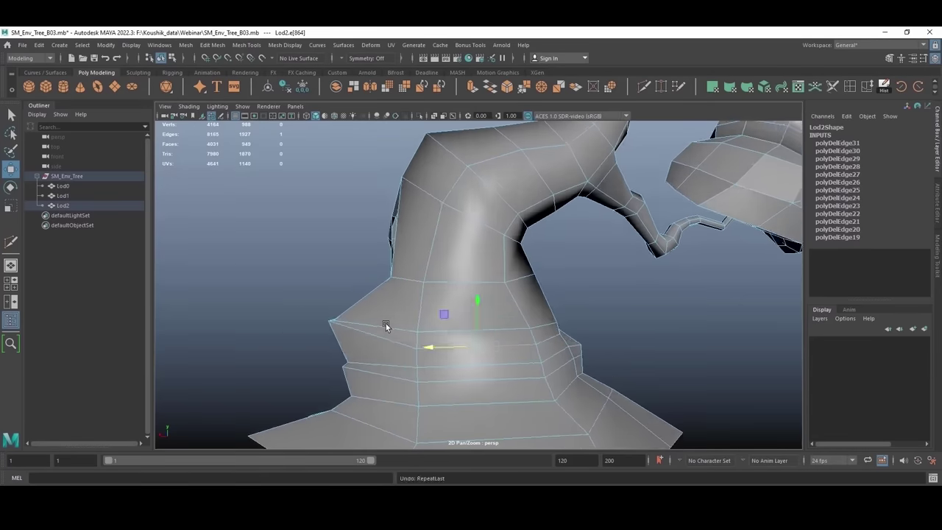
Step: Weld surplus vertices into their neighbours around the branch joints of Lod2's trunk with Target Weld
left_click_drag(388, 326, 421, 294, "alt")
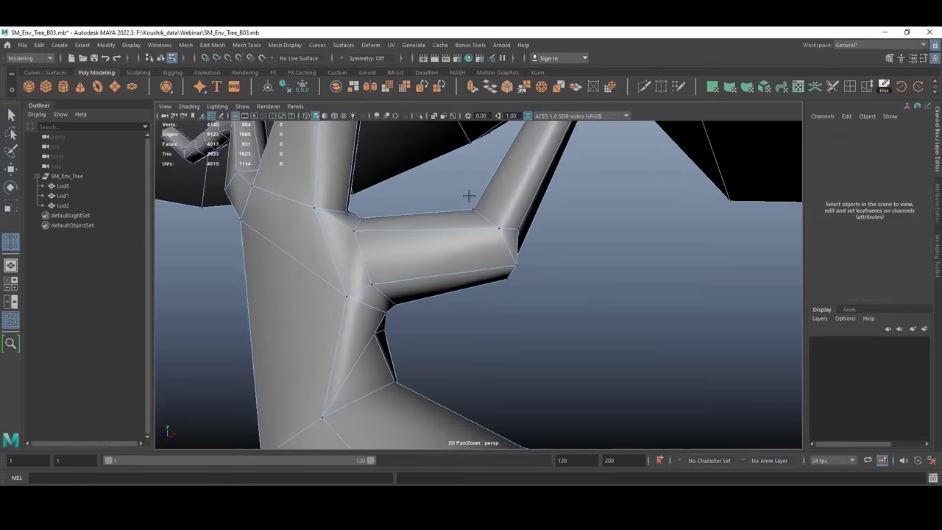
left_click_drag(468, 195, 408, 214, "alt")
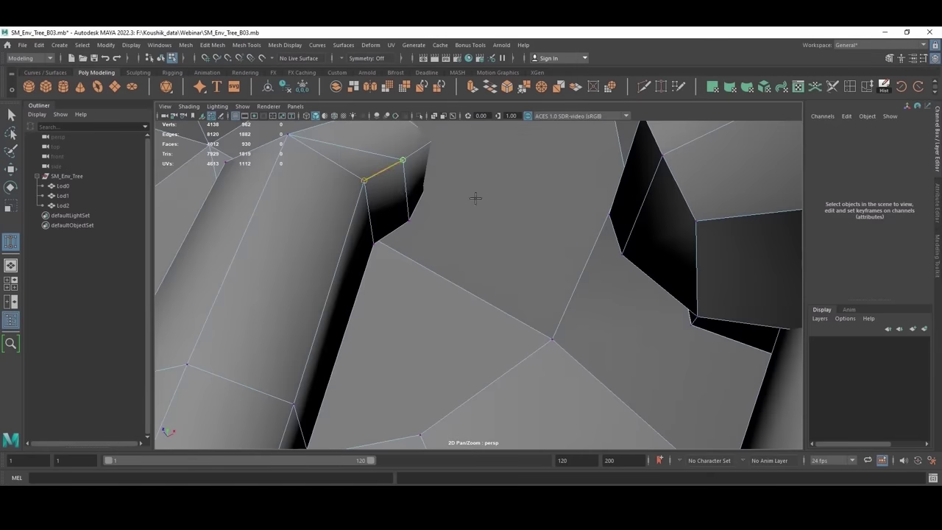
left_click_drag(474, 197, 393, 311, "alt")
Step: Undo the edge-loop deletion on Lod2's top foliage canopy and delete a different edge loop on the canopy instead
right_click_drag(432, 246, 532, 286, "shift")
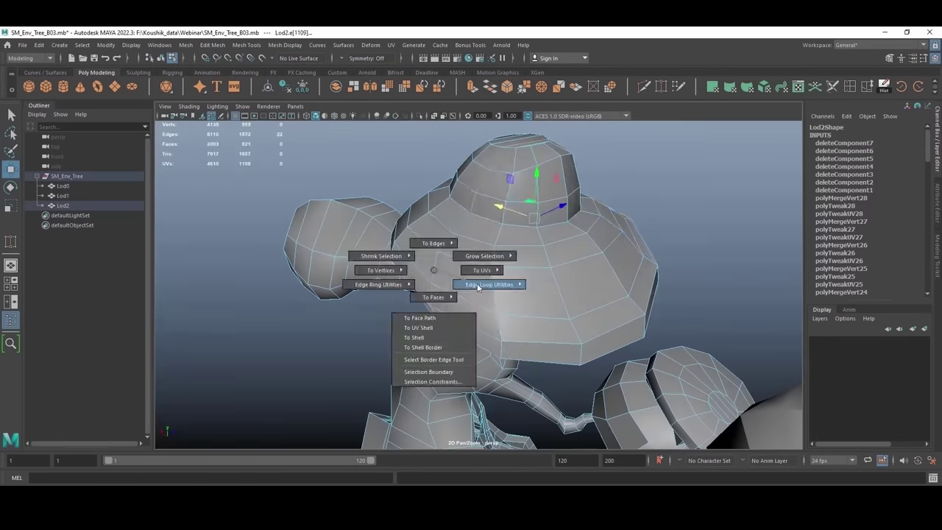
key("ctrl+z")
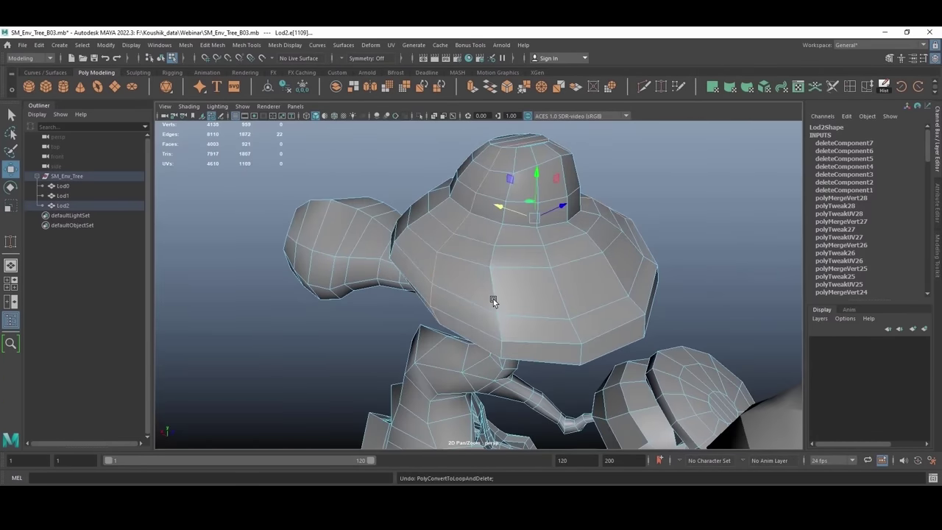
double_click(496, 303)
right_click_drag(496, 303, 625, 291, "shift")
left_click_drag(616, 286, 577, 304, "alt")
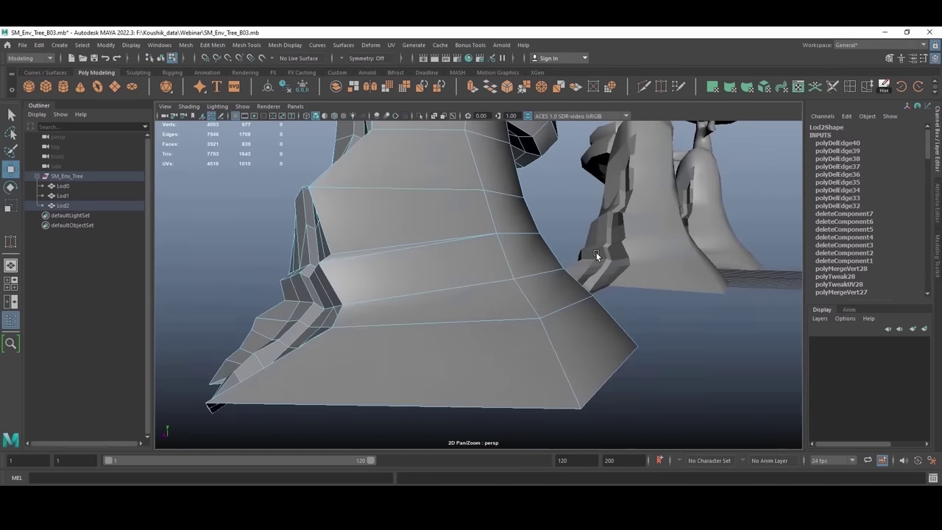
Step: Select Lod2 and delete a surplus edge loop with its vertices from the dense lower part of its trunk
left_click_drag(596, 252, 471, 267, "alt")
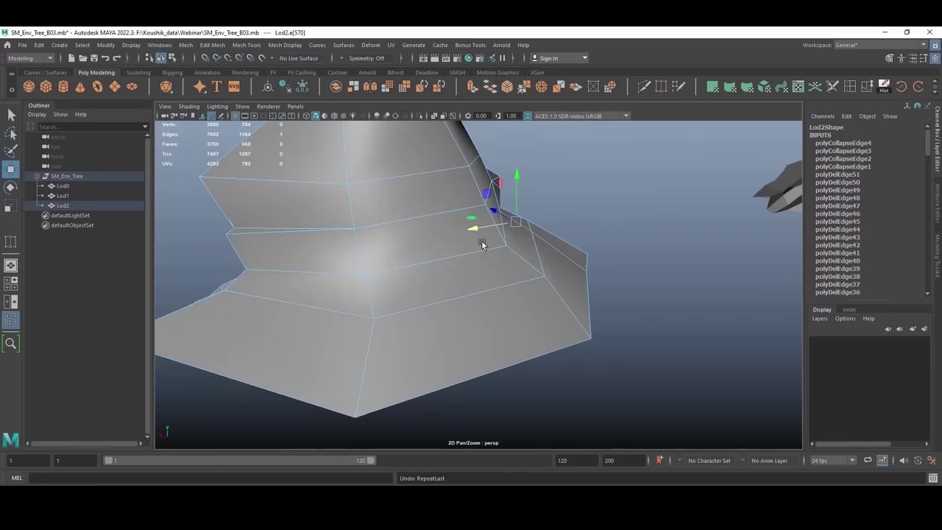
right_click_drag(479, 244, 446, 225, "alt")
key("F8")
left_click_drag(419, 235, 539, 181, "alt")
left_click(492, 219)
right_click_drag(492, 219, 475, 217, "alt")
middle_click_drag(475, 218, 502, 309, "alt")
right_click_drag(503, 309, 597, 285, "alt")
middle_click_drag(519, 288, 517, 309, "alt")
right_click_drag(516, 309, 739, 329, "alt")
middle_click_drag(739, 330, 560, 299, "alt")
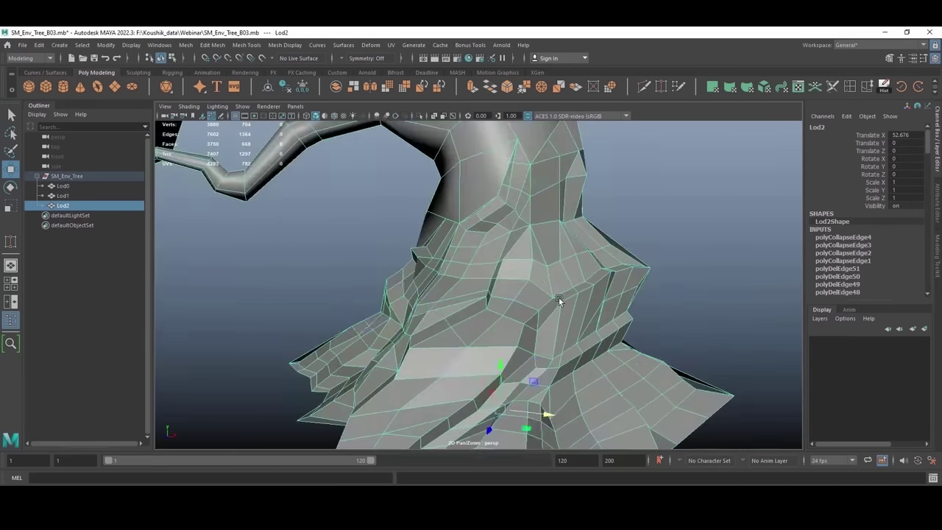
key("F10")
mouse_move(532, 280)
left_mouse_down("alt")
mouse_move(468, 275)
mouse_move(524, 278)
left_mouse_up("alt")
right_click_drag(591, 252, 673, 269, "shift")
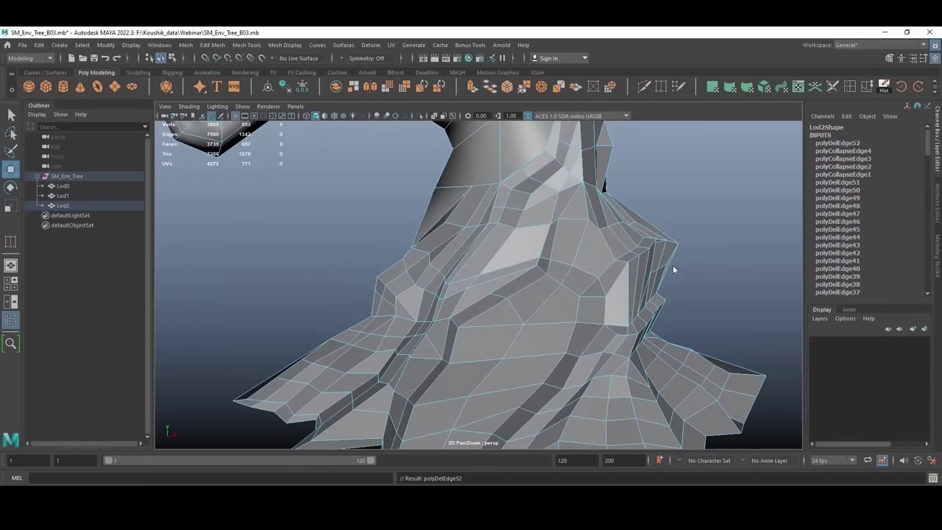
Step: Delete five more edge loops together with their vertices on the front of Lod2's lower trunk
left_click_drag(488, 297, 474, 284, "alt")
double_click(474, 284)
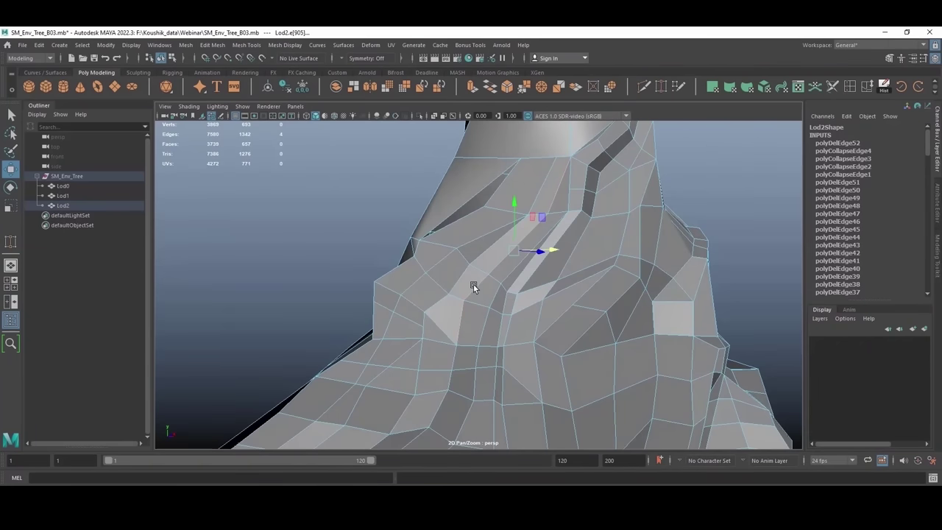
key("ctrl+Delete")
double_click(513, 303)
key("ctrl+Delete")
double_click(415, 285)
key("ctrl+Delete")
double_click(577, 340)
key("ctrl+Delete")
double_click(509, 374)
key("ctrl+Delete")
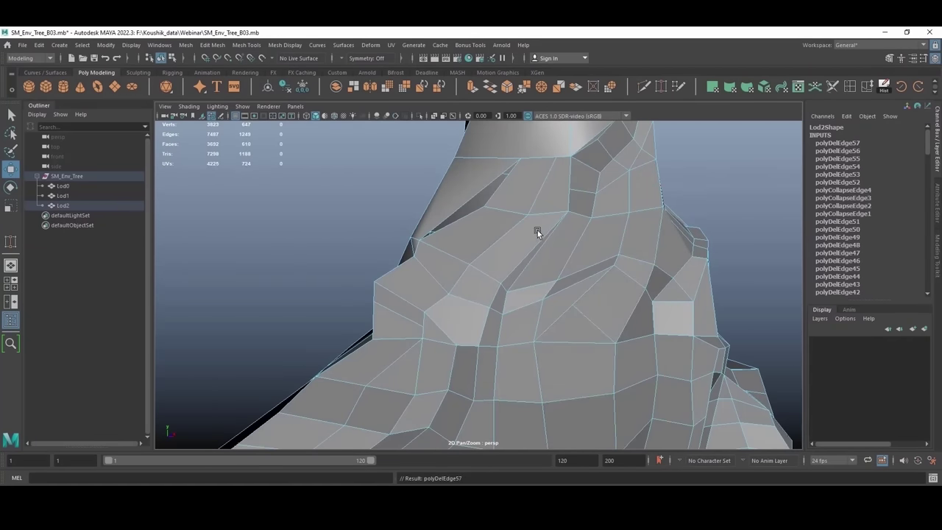
Step: Delete an edge loop together with its vertices across the flared roots at the base of Lod2's trunk
left_click_drag(605, 276, 390, 350, "alt")
double_click(395, 333)
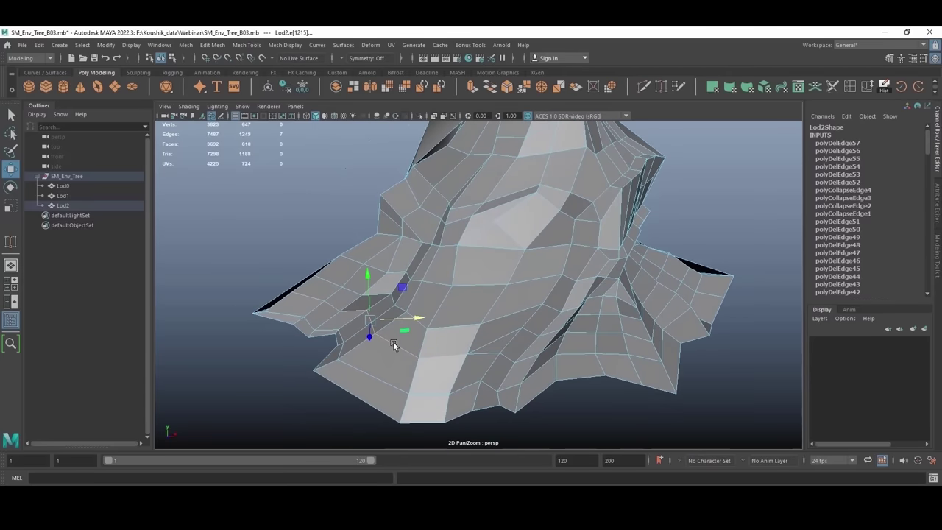
key("ctrl+Delete")
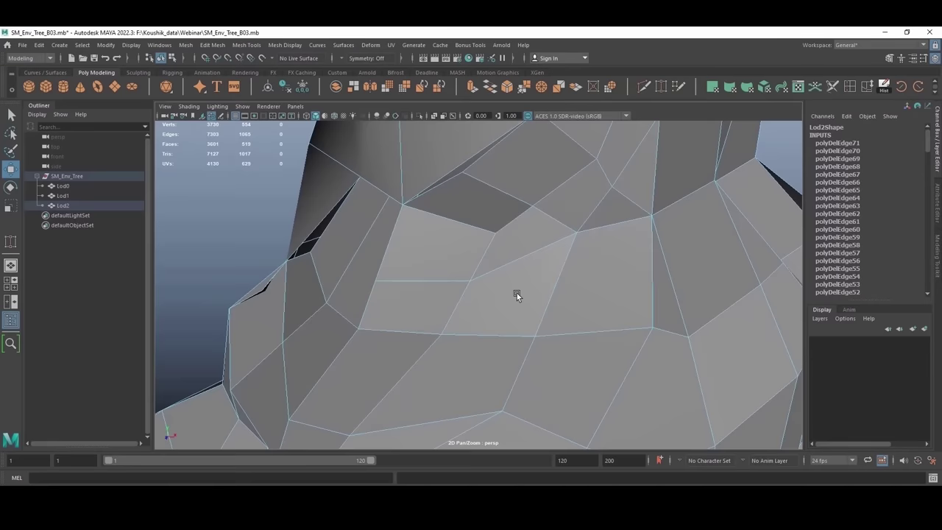
Step: Try to delete another edge loop on Lod2's lower trunk and undo the deletion
left_click_drag(517, 293, 471, 326, "alt")
left_click(528, 330)
double_click(438, 304)
key("Delete")
key("ctrl+z")
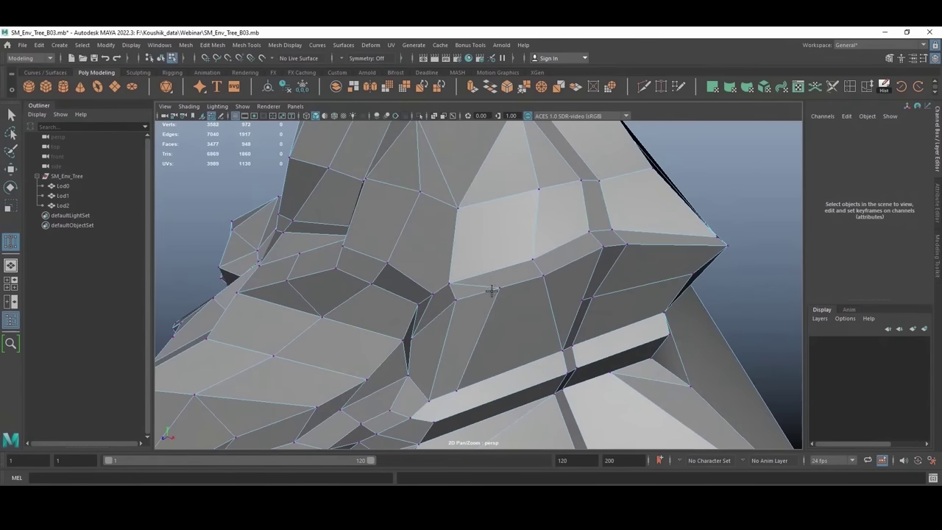
Step: Weld surplus vertices into their neighbours along the ridge of Lod1's lower trunk with Target Weld, and return to object mode
left_click_drag(491, 289, 460, 296)
middle_click_drag(484, 278, 487, 141, "alt")
left_click_drag(440, 307, 437, 308)
scroll(449, 278, "down", 6)
left_click_drag(449, 276, 494, 270, "alt")
scroll(492, 274, "up", 10)
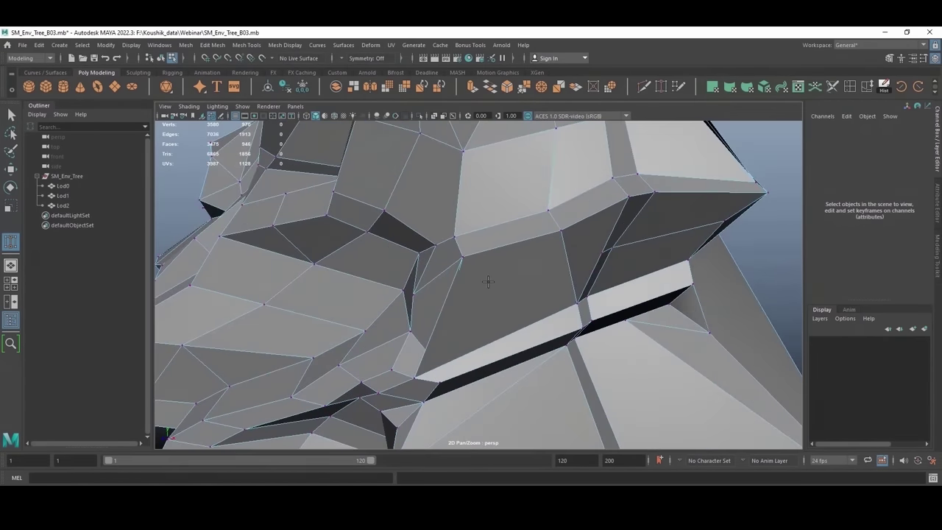
key("ctrl+z")
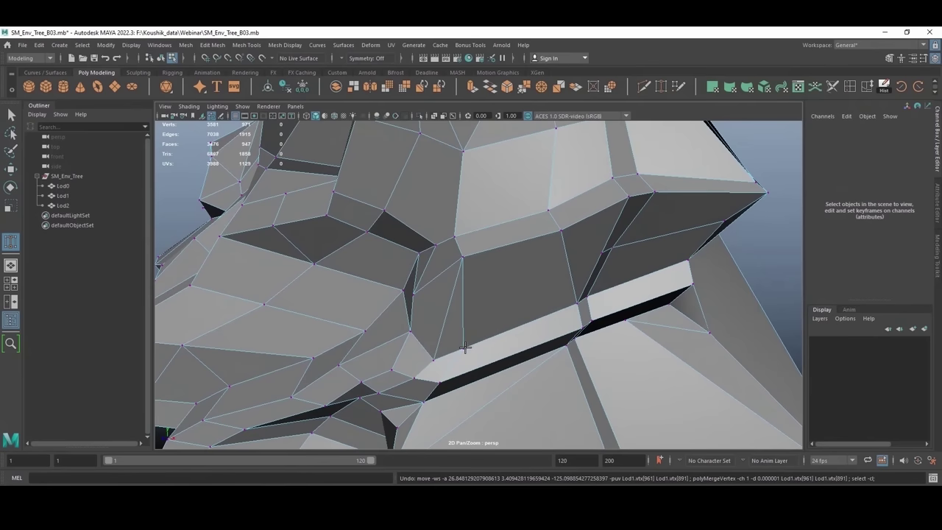
left_click_drag(464, 347, 435, 360)
left_click_drag(501, 291, 417, 257, "alt")
scroll(418, 257, "down", 6)
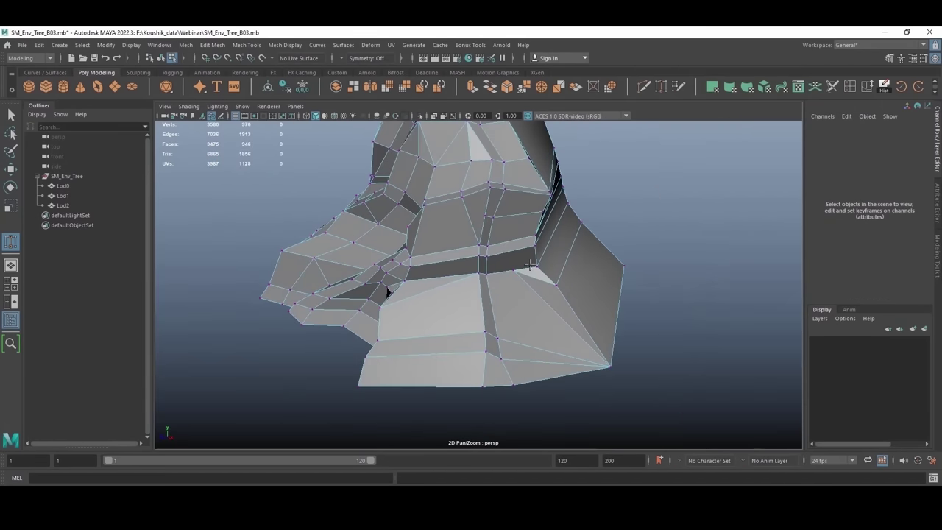
key("w")
key("F8")
Step: Select Lod0, Lod1 and Lod2 in turn to compare their polygon counts
scroll(532, 249, "down", 5)
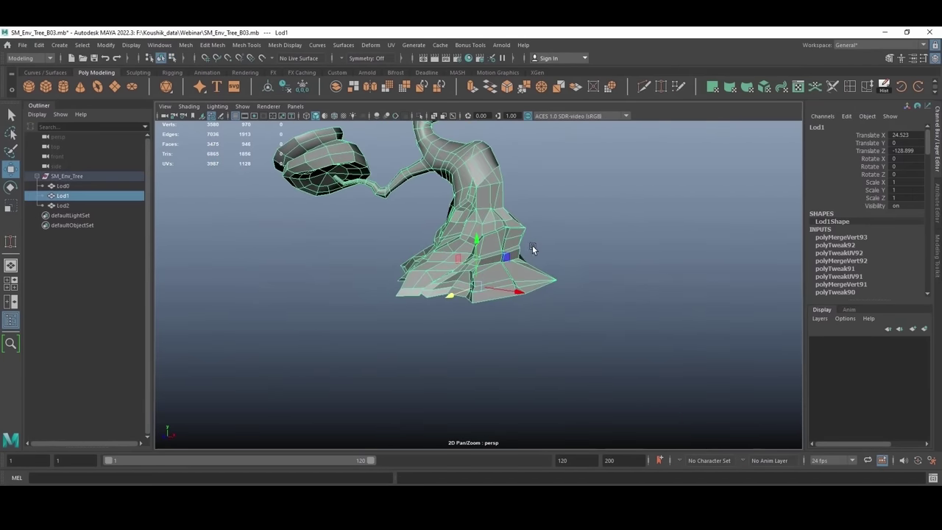
scroll(555, 244, "down", 6)
left_click(533, 231)
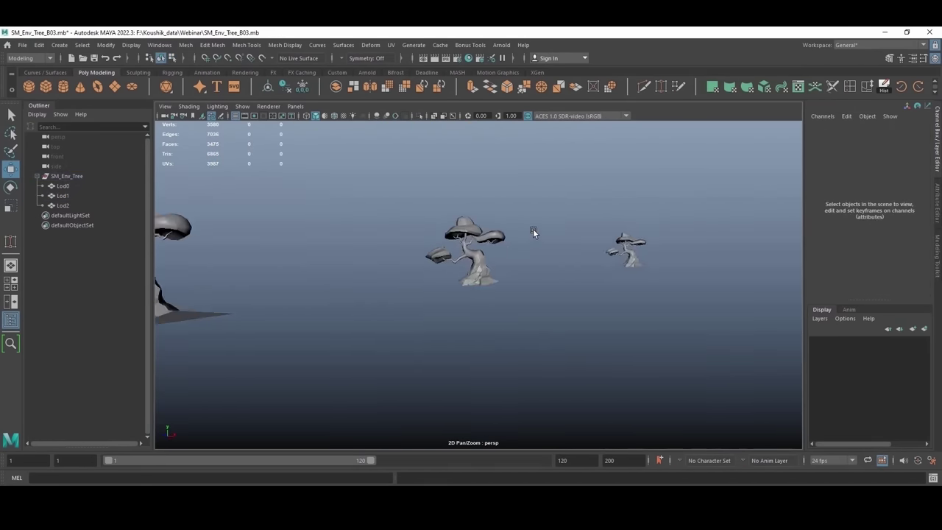
middle_click_drag(547, 240, 572, 242, "alt")
left_click_drag(486, 213, 577, 338)
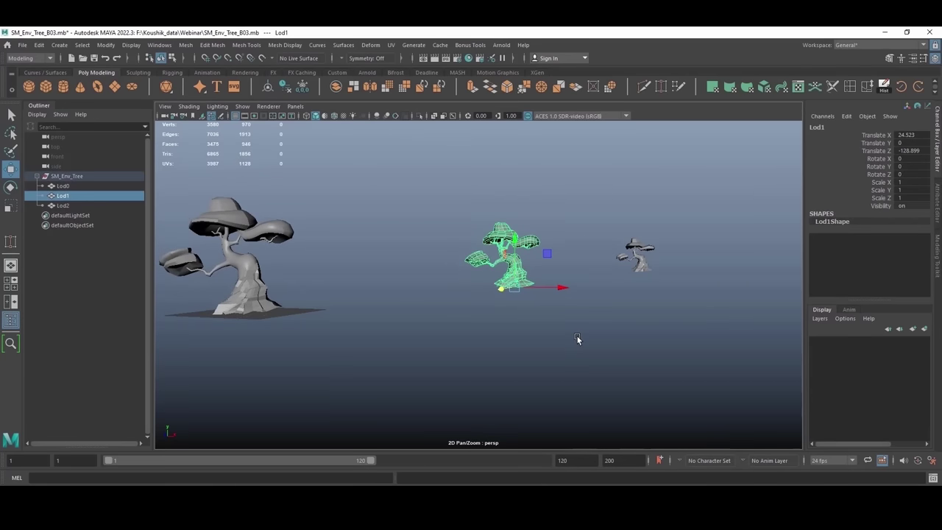
left_click(366, 175)
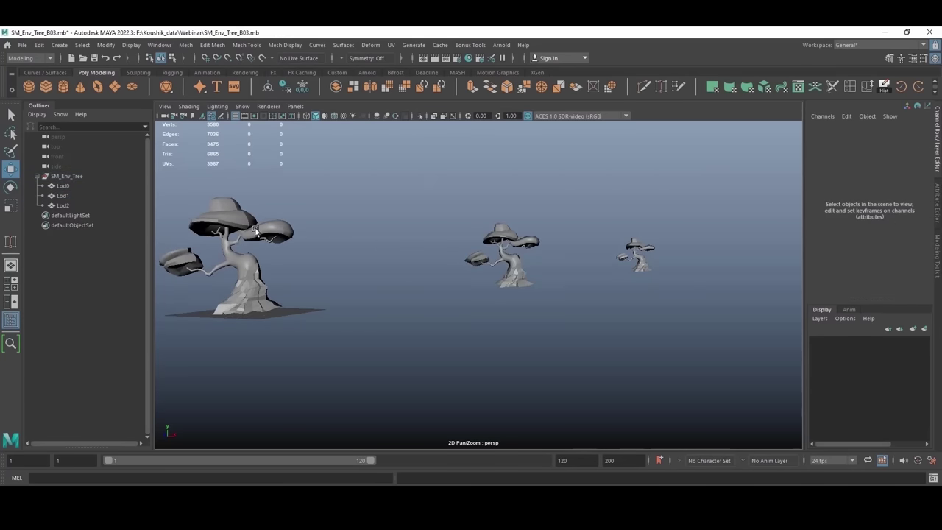
left_click(255, 231)
left_click(519, 239)
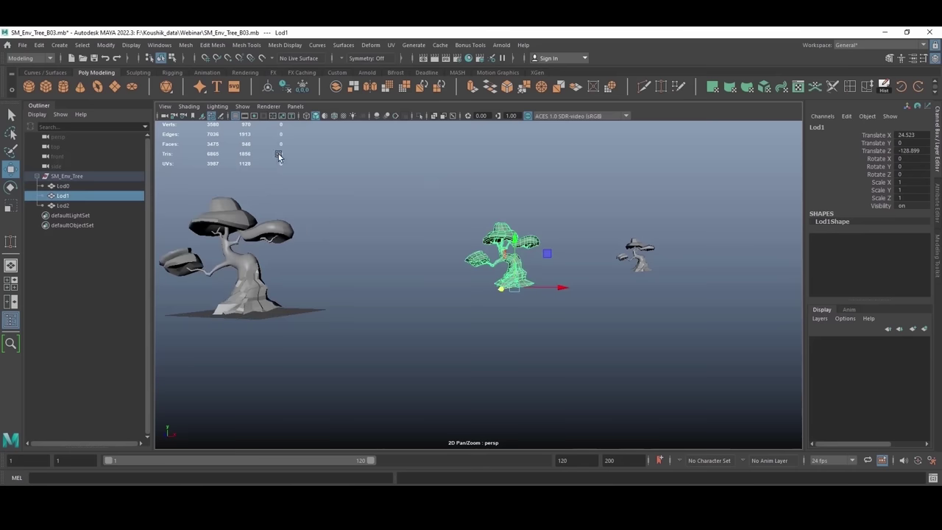
left_click(640, 249)
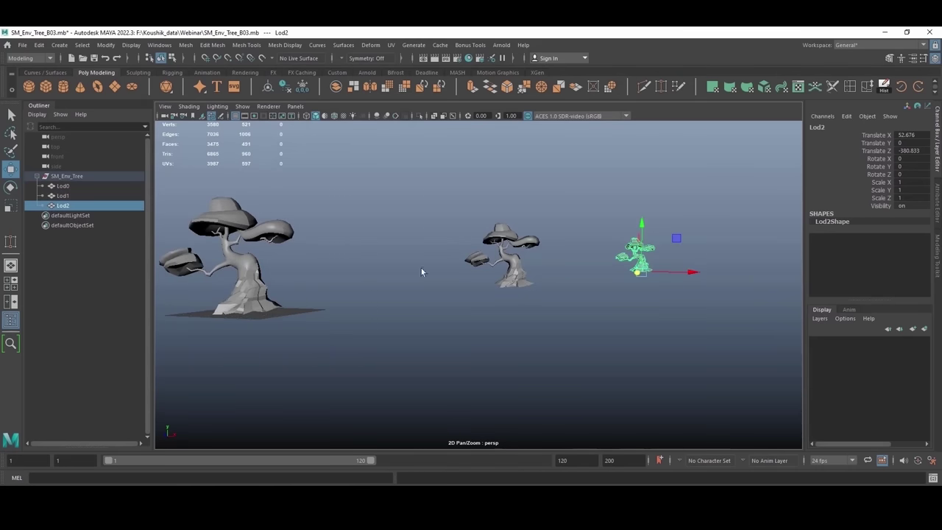
left_click_drag(185, 186, 325, 337)
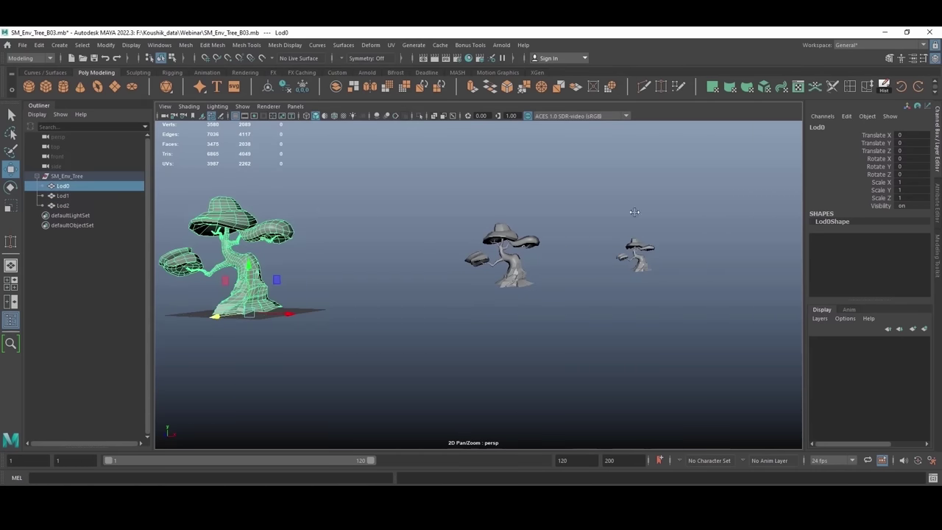
key("Right")
key("Right")
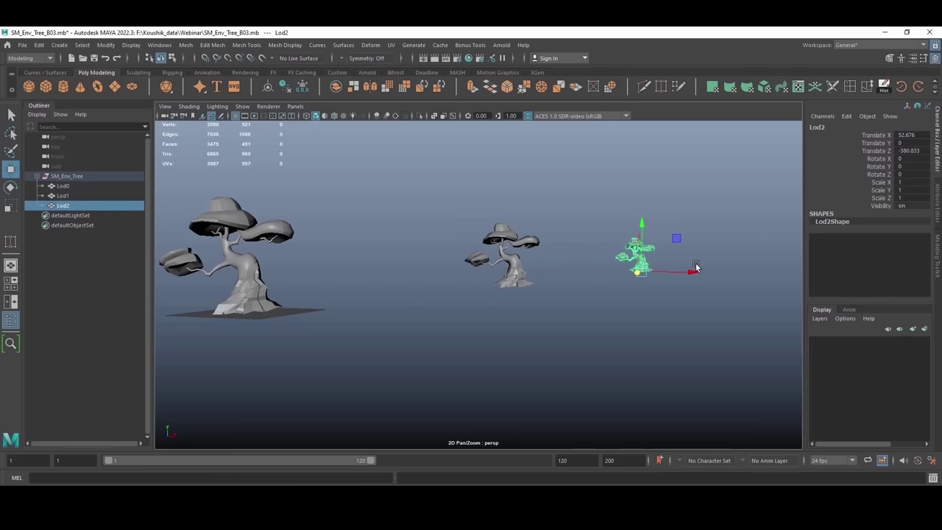
Step: Move Lod2 farther back along Z to a Translate Z of about -428
left_click_drag(662, 279, 596, 263, "alt")
left_click_drag(656, 225, 682, 220)
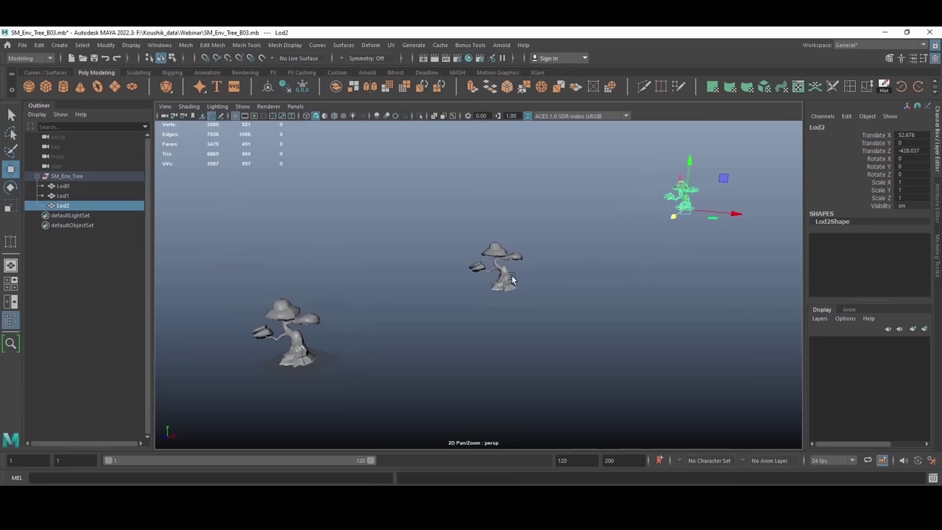
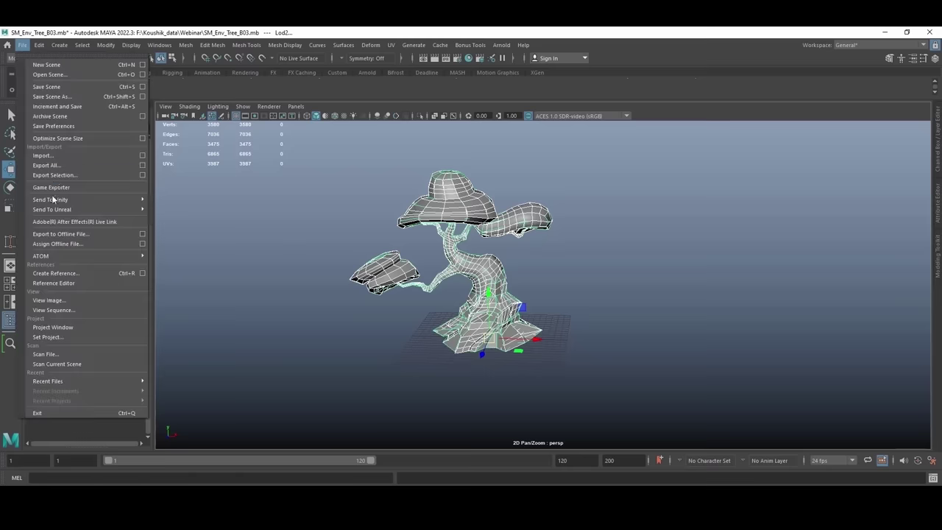
Step: Run Optimize Scene Size on the scene and clear the selection
left_click(53, 140)
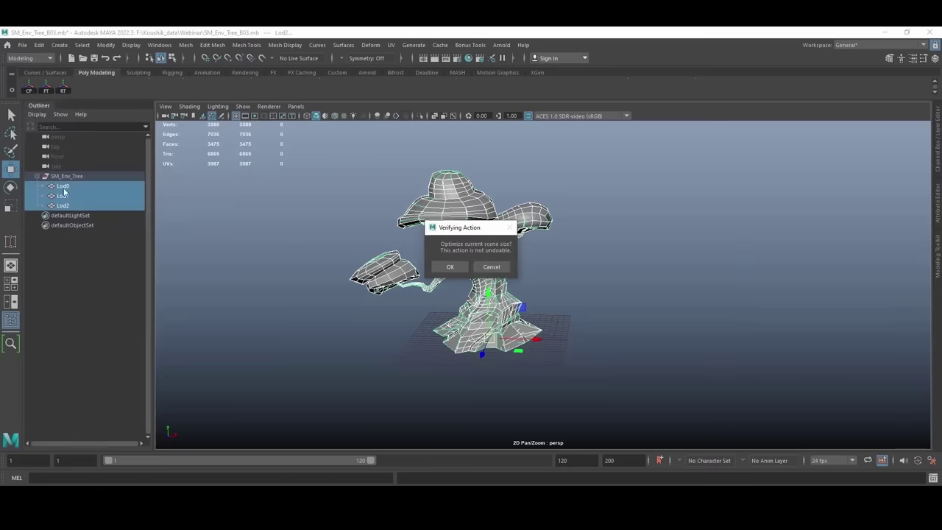
left_click(442, 269)
left_click(655, 232)
scroll(454, 255, "down", 2)
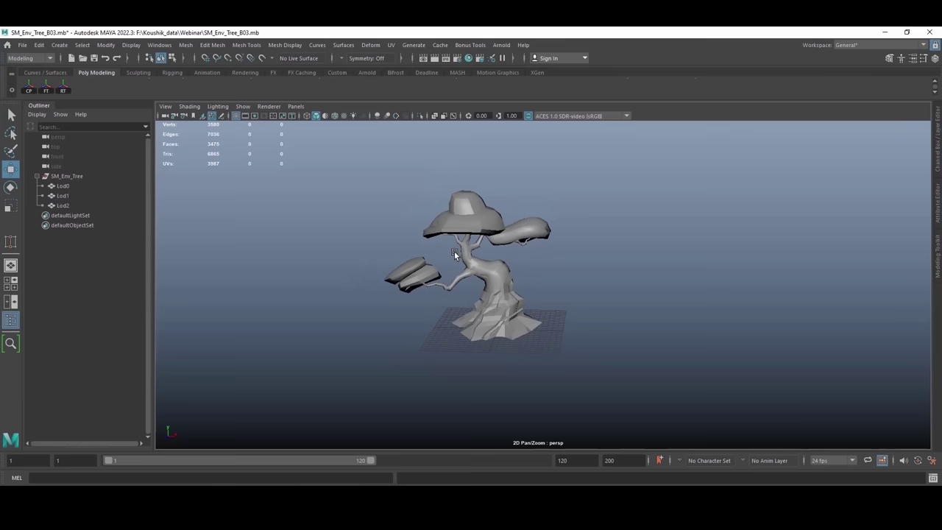
Step: Move Lod1 and Lod2 out along X so the three LOD trees stand side by side beginning with Lod0
left_click(63, 186)
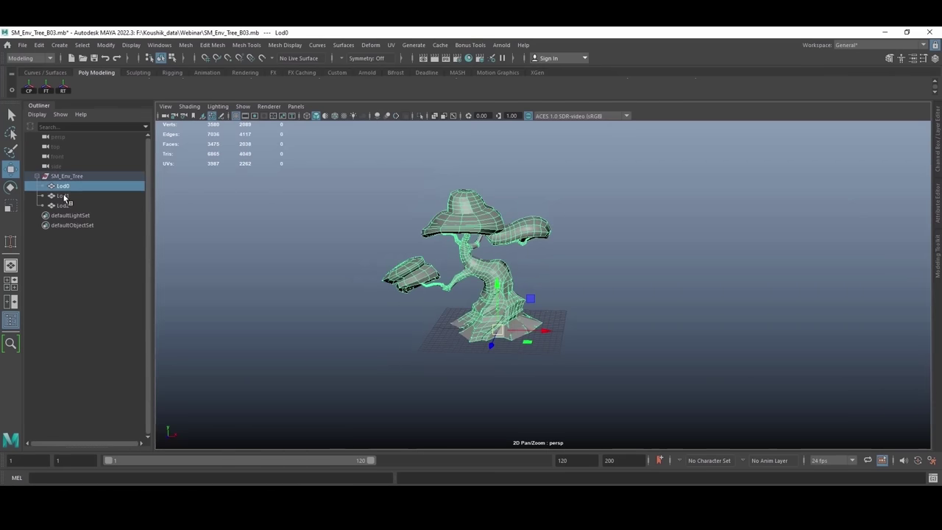
left_click(64, 196)
left_click_drag(545, 332, 676, 332)
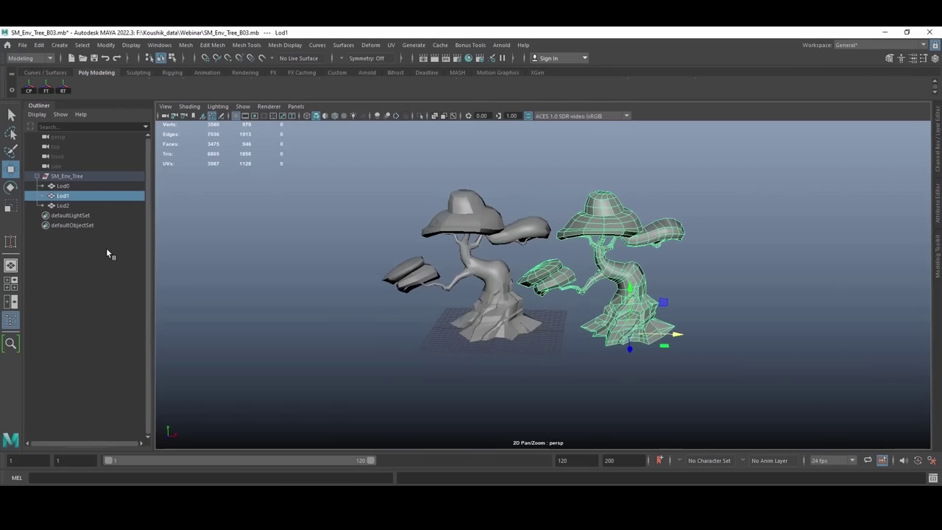
left_click(63, 205)
left_click_drag(545, 331, 814, 331)
Step: Select all three LOD trees together to compare their wireframe density side by side
left_click(669, 373)
left_click_drag(492, 328, 533, 315, "alt")
middle_click_drag(494, 319, 557, 325, "alt")
left_click_drag(285, 367, 724, 318)
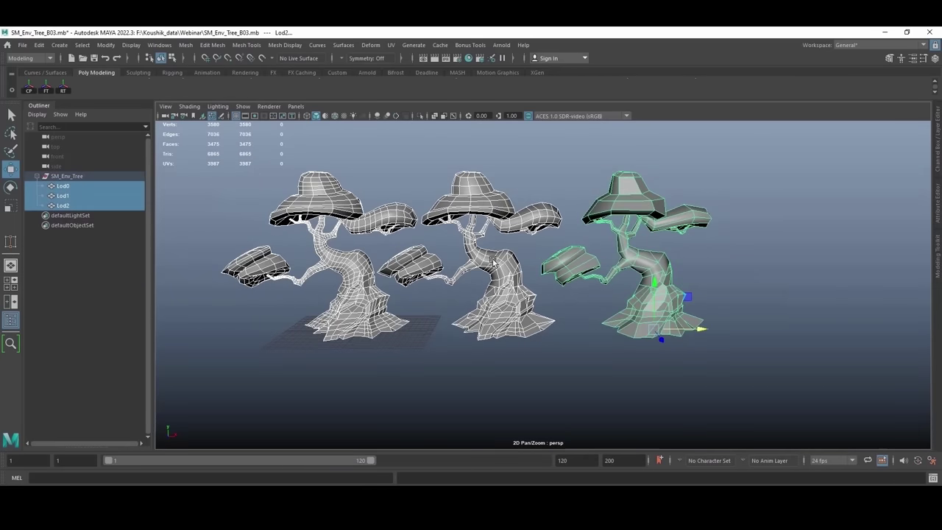
left_click(817, 234)
scroll(726, 299, "down", 3)
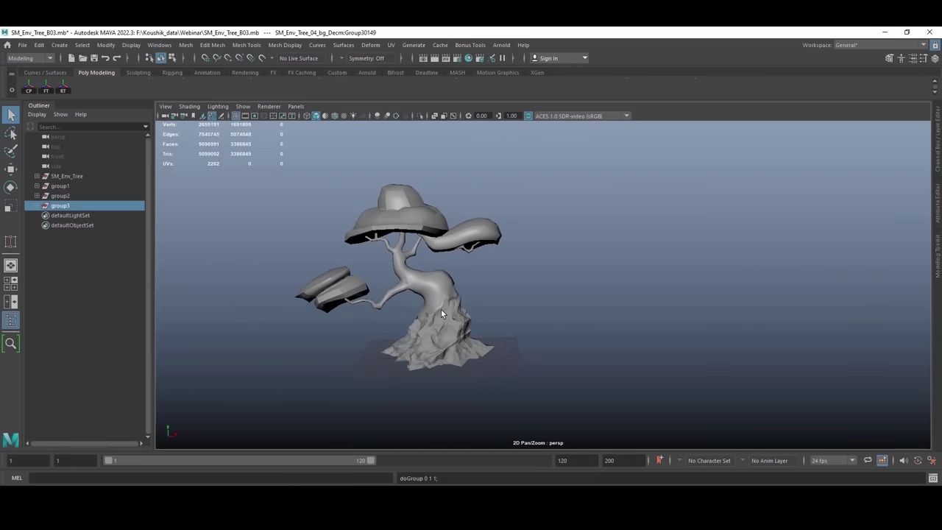
Step: Group the selected high-poly tree mesh and move group2 along X away from the low-poly tree
key("ctrl+g")
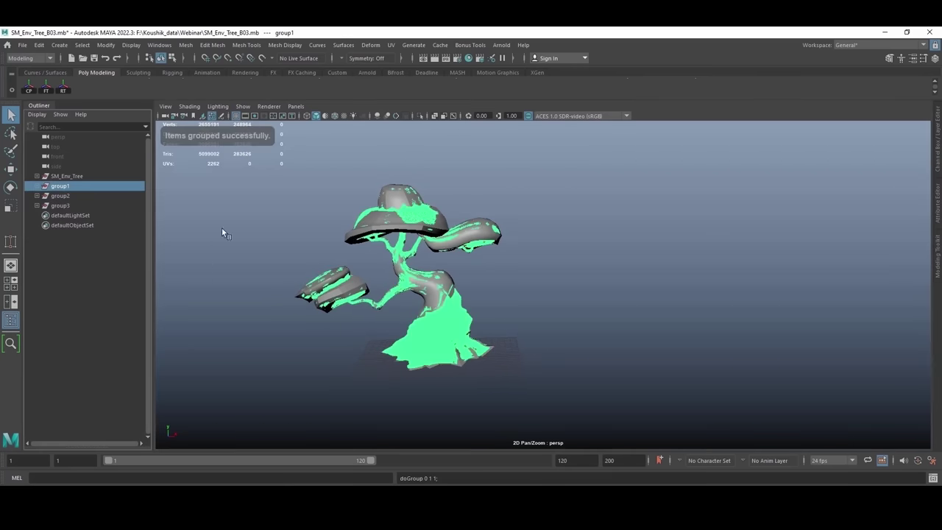
left_click(59, 198)
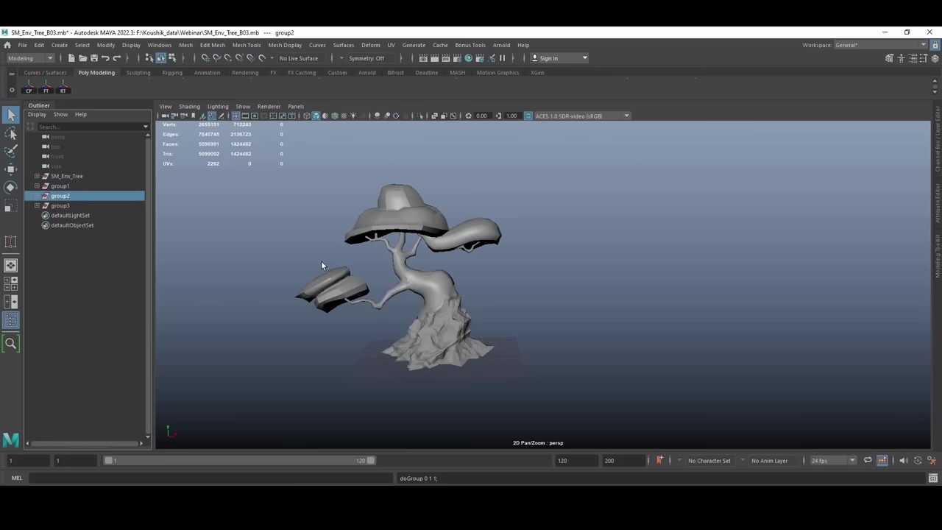
key("w")
left_click_drag(488, 357, 582, 358)
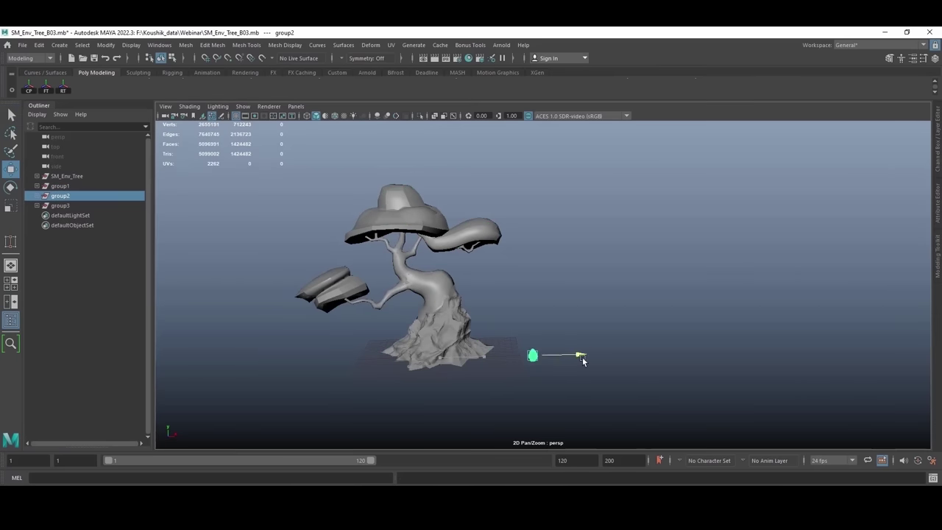
Step: Set Scale X, Y and Z of the small stone mesh beside the low-poly tree to 10 and clear the selection
left_click(60, 206)
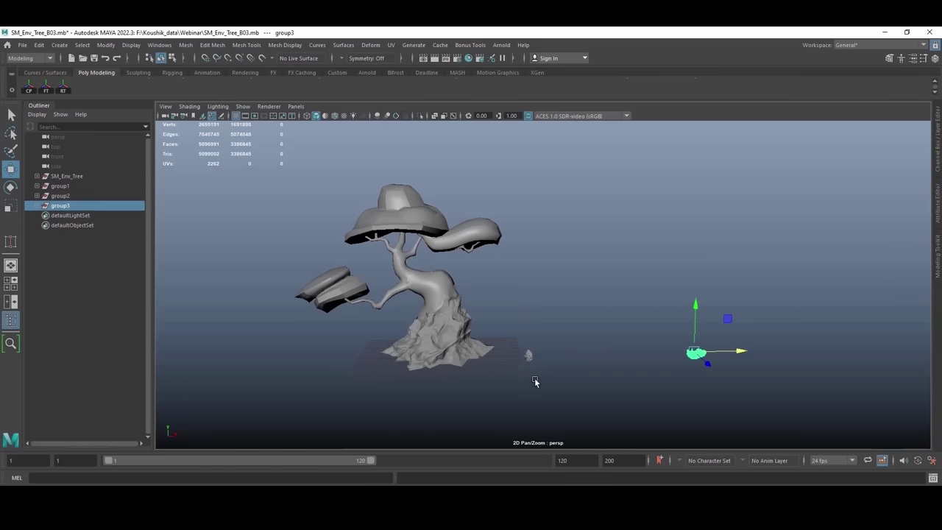
middle_click_drag(454, 346, 418, 332, "alt")
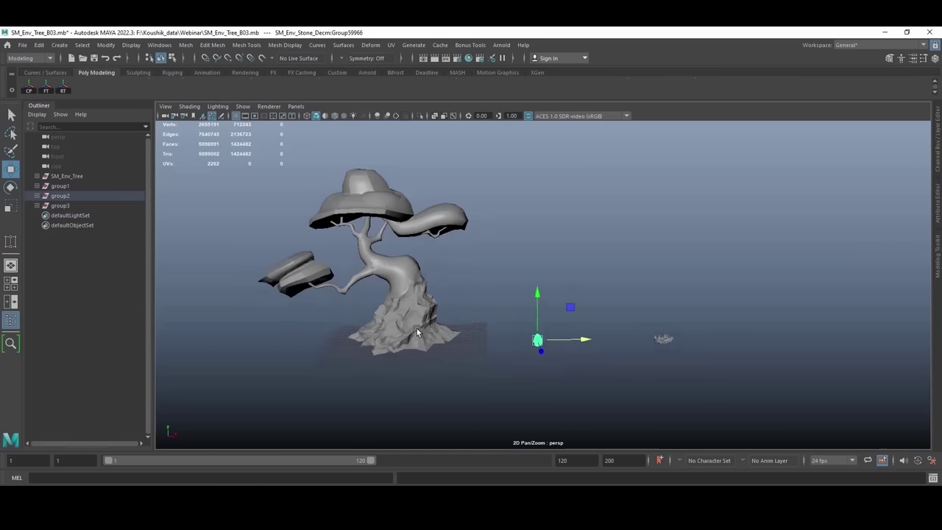
right_click_drag(418, 332, 518, 296, "alt")
key("super")
left_click(501, 310)
key("super")
key("super")
left_click_drag(456, 279, 560, 366)
middle_click_drag(528, 323, 525, 322, "alt")
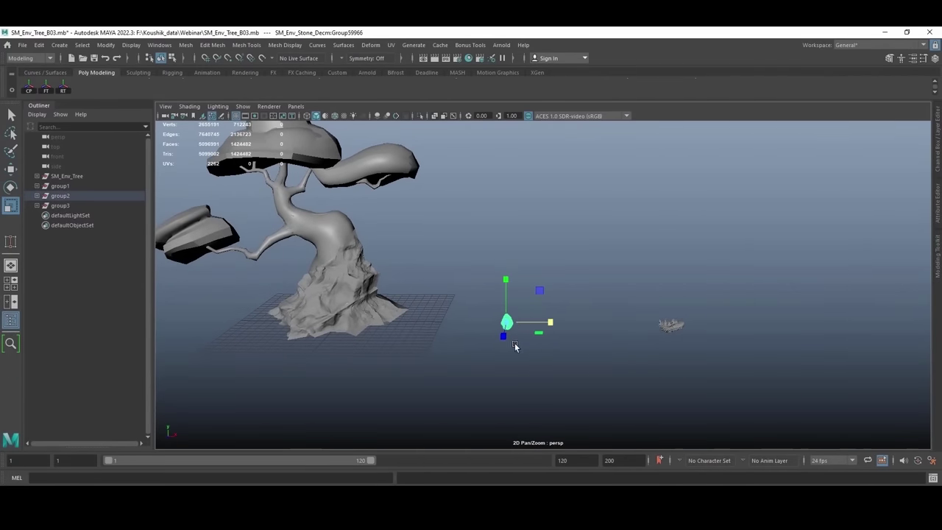
left_click(937, 158)
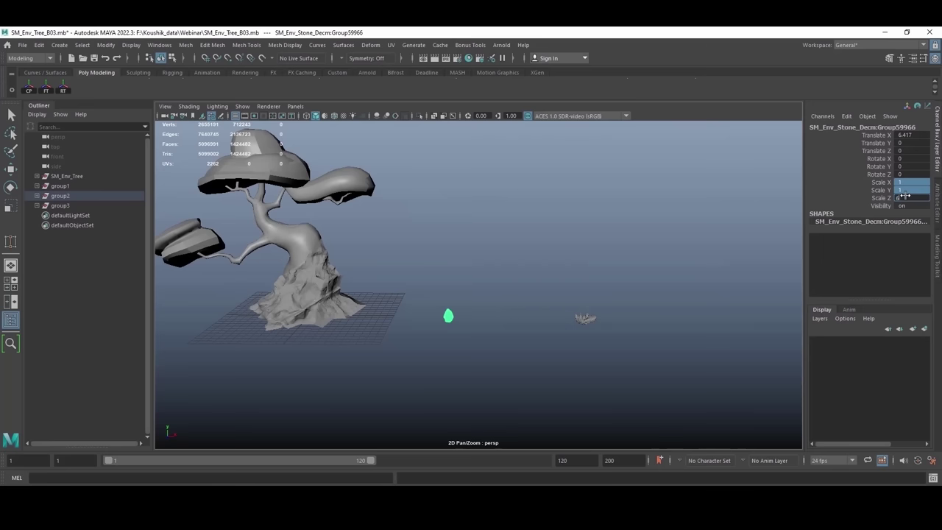
left_click(559, 247)
key("r")
left_click(462, 318)
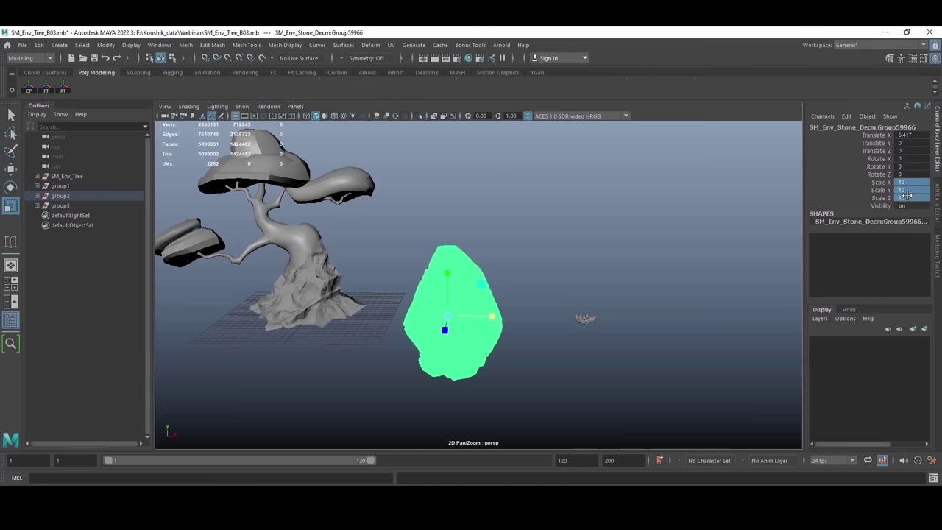
left_click(523, 295)
Step: Inspect the enlarged stone's sculpted surface up close and switch the viewport background to black
scroll(515, 294, "up", 10)
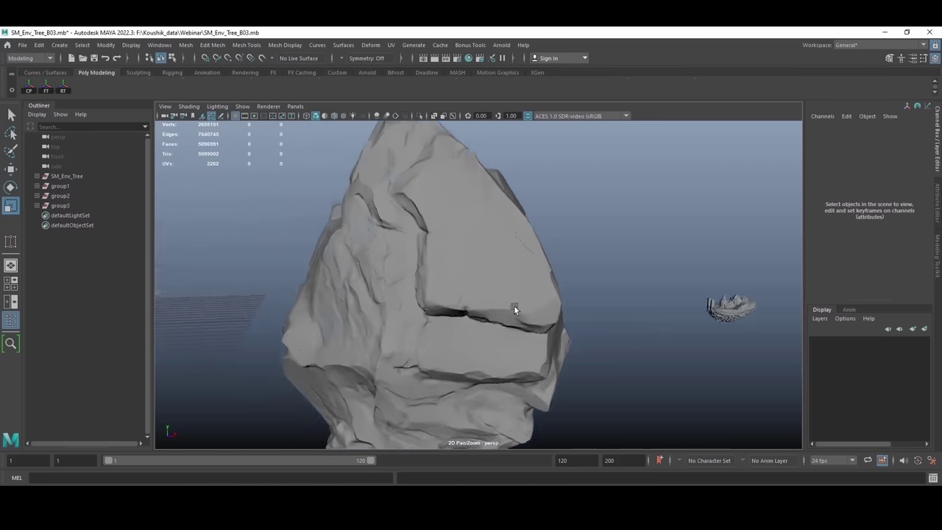
left_click_drag(464, 222, 447, 257, "alt")
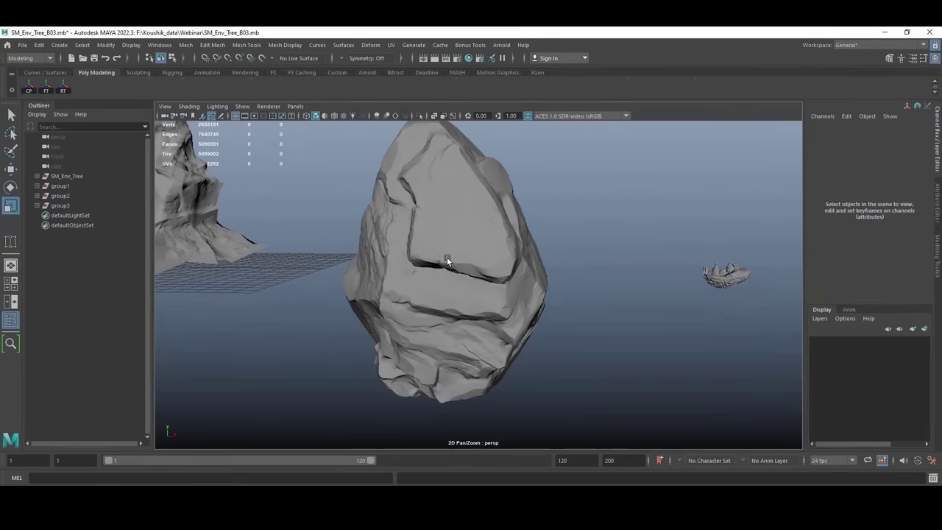
key("alt+b")
scroll(469, 285, "down", 6)
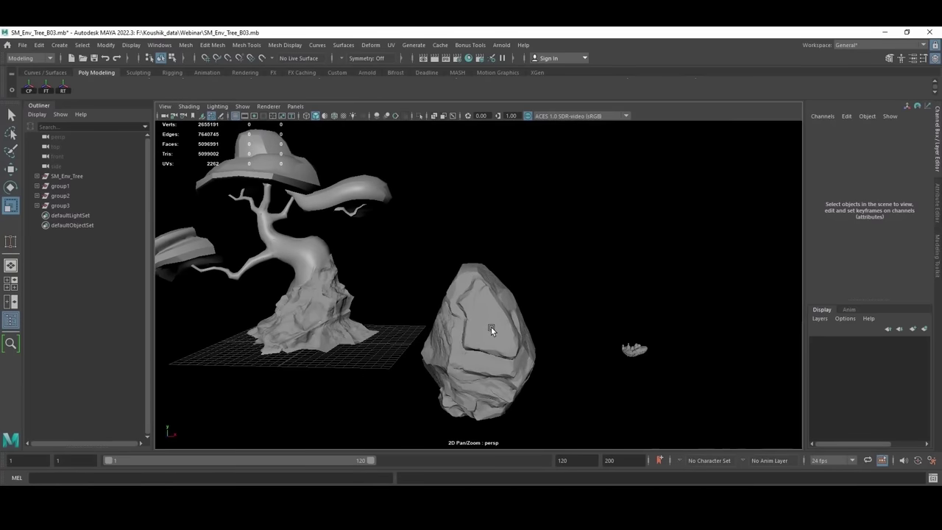
Step: Raise the enlarged stone along Y until its base is roughly level with the low-poly tree's base
left_click(491, 326)
key("w")
left_click_drag(483, 312, 472, 219)
left_click(542, 233)
scroll(552, 250, "down", 4)
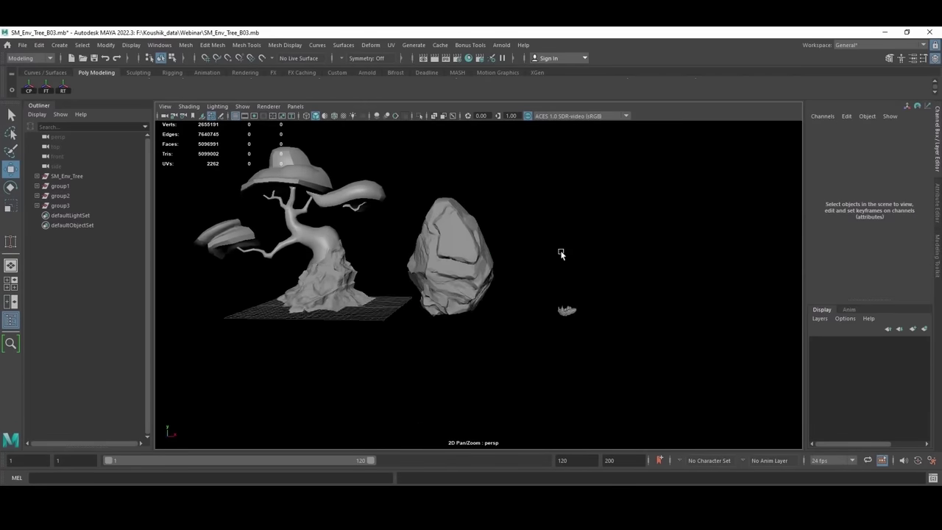
Step: Scale up the small island mesh uniformly through its Scale X, Y and Z values
left_click_drag(577, 331, 546, 328, "alt")
left_click(543, 311)
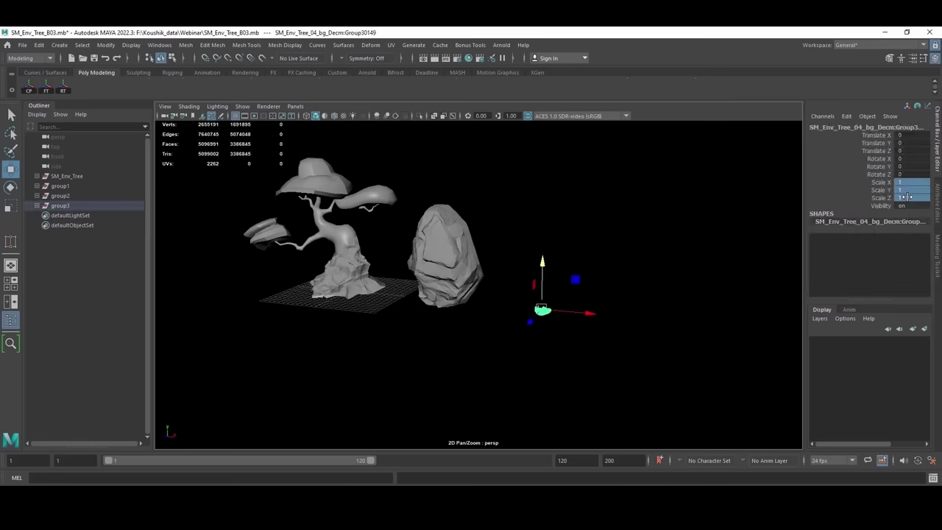
key("Return")
left_click(617, 284)
Step: Examine the enlarged island's temple, paving stones and steps up close from several angles
scroll(475, 244, "up", 5)
middle_click_drag(475, 244, 235, 221, "alt")
left_click_drag(452, 248, 518, 250, "alt")
right_click_drag(518, 250, 576, 260, "alt")
middle_click_drag(576, 260, 592, 231, "alt")
left_click_drag(592, 230, 522, 230, "alt")
right_click_drag(523, 229, 581, 254, "alt")
left_click_drag(582, 254, 470, 342, "alt")
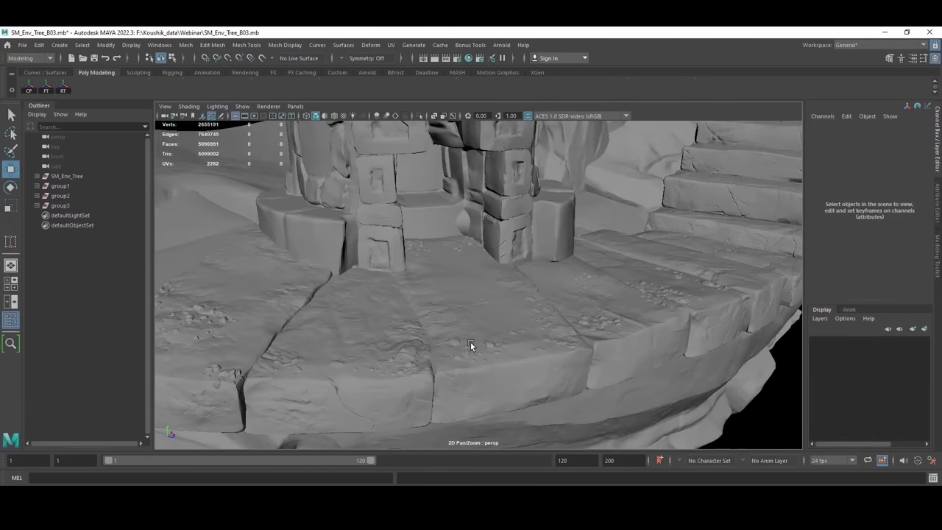
middle_click_drag(470, 341, 476, 363, "alt")
right_click_drag(476, 363, 513, 303, "alt")
left_click_drag(513, 304, 388, 326, "alt")
middle_click_drag(389, 326, 456, 306, "alt")
right_click_drag(456, 306, 332, 321, "alt")
middle_click_drag(331, 321, 459, 317, "alt")
Step: Move the high-poly tree in group1 along X to the far side of the island, in line with the other meshes
left_click(315, 286)
left_click_drag(324, 291, 389, 325, "alt")
left_click(60, 186)
left_click_drag(335, 339, 770, 321)
left_click_drag(545, 330, 496, 349, "alt")
left_click(500, 349)
scroll(431, 355, "up", 3)
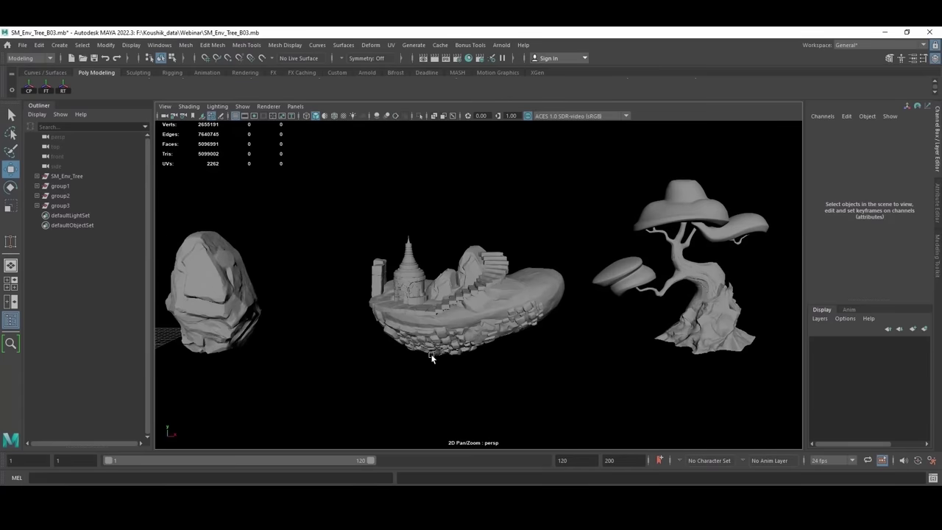
Step: Examine the sculpted trunk and rocky base of the high-poly tree up close
middle_click_drag(655, 308, 431, 378, "alt")
scroll(431, 377, "up", 5)
middle_click_drag(536, 435, 547, 335, "alt")
scroll(547, 334, "up", 3)
scroll(530, 317, "down", 2)
middle_click_drag(534, 431, 505, 314, "alt")
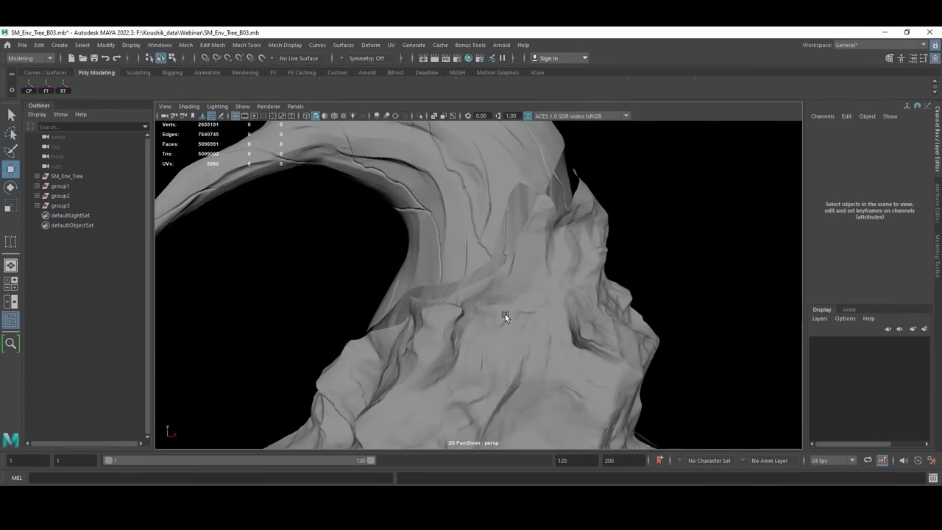
scroll(505, 315, "down", 8)
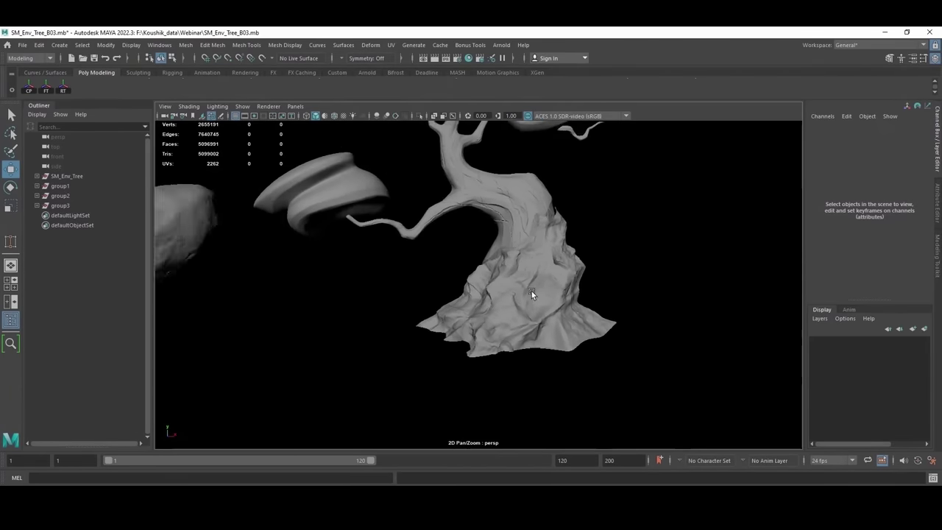
scroll(529, 287, "down", 5)
Step: Select the high-poly tree's trunk, branches and foliage without the rocky base, and move them onto the island, about -37 in X and 10 in Y
left_click(514, 256)
left_click_drag(514, 259, 589, 263, "alt")
left_click_drag(644, 322, 473, 326)
key("ctrl+z")
left_click(514, 247, "shift")
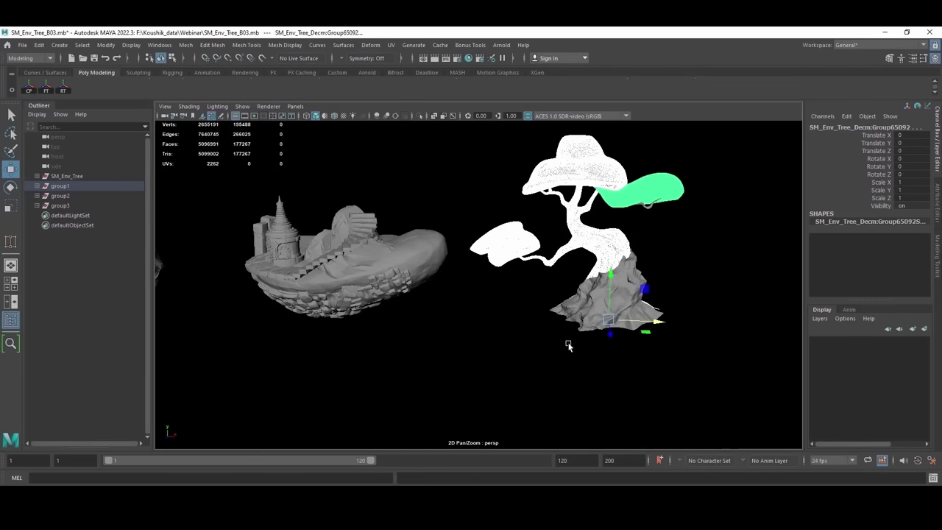
left_click_drag(646, 285, 553, 284, "alt")
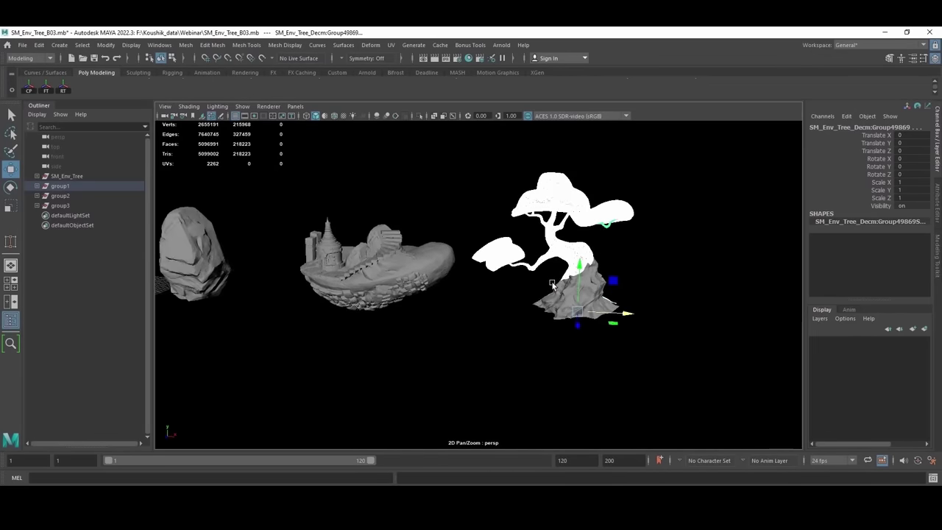
left_click_drag(466, 314, 439, 315)
middle_click_drag(381, 256, 395, 274, "alt")
left_click_drag(401, 225, 402, 218)
Step: Adjust the tree's position on the island so its trunk rests on the rocks beside the curved staircase
left_click_drag(405, 219, 458, 250, "alt")
right_click_drag(459, 250, 486, 260, "alt")
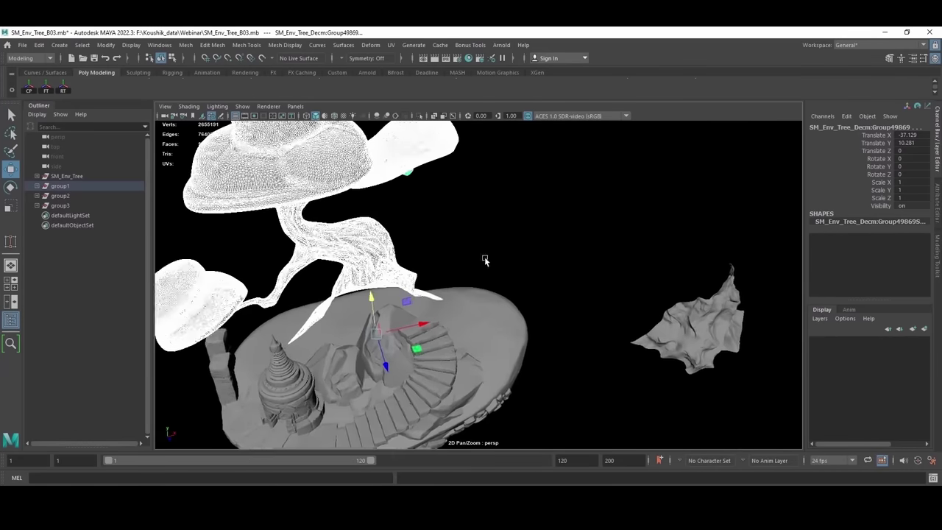
middle_click_drag(486, 261, 556, 202, "alt")
left_click_drag(461, 309, 471, 325)
middle_click_drag(470, 324, 485, 357)
left_click_drag(509, 348, 470, 294, "alt")
middle_click_drag(368, 332, 475, 242)
left_click_drag(458, 285, 459, 303)
left_click_drag(460, 303, 585, 368, "alt")
right_click_drag(584, 361, 432, 302, "alt")
Step: Move the enlarged stone along X to about 47 so it sits on the island behind the rocks under the trunk
left_click(460, 284)
left_click_drag(471, 295, 510, 255, "alt")
middle_click_drag(419, 341, 477, 284, "alt")
right_click_drag(412, 268, 456, 261, "alt")
left_click_drag(456, 258, 515, 278, "alt")
right_click_drag(563, 287, 424, 282, "alt")
left_click_drag(453, 285, 783, 310, "alt")
left_click(531, 288)
right_click_drag(456, 290, 574, 292, "alt")
left_click_drag(294, 289, 386, 329, "alt")
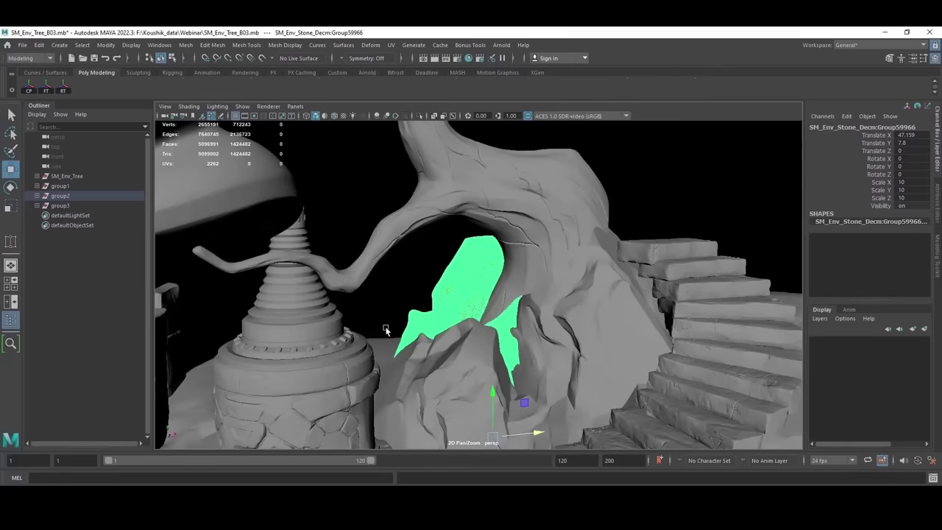
Step: Shift the stone across the island to fit it among the rocks beneath the tree trunk
left_click(655, 194)
left_click_drag(609, 268, 555, 329, "alt")
left_click(590, 285)
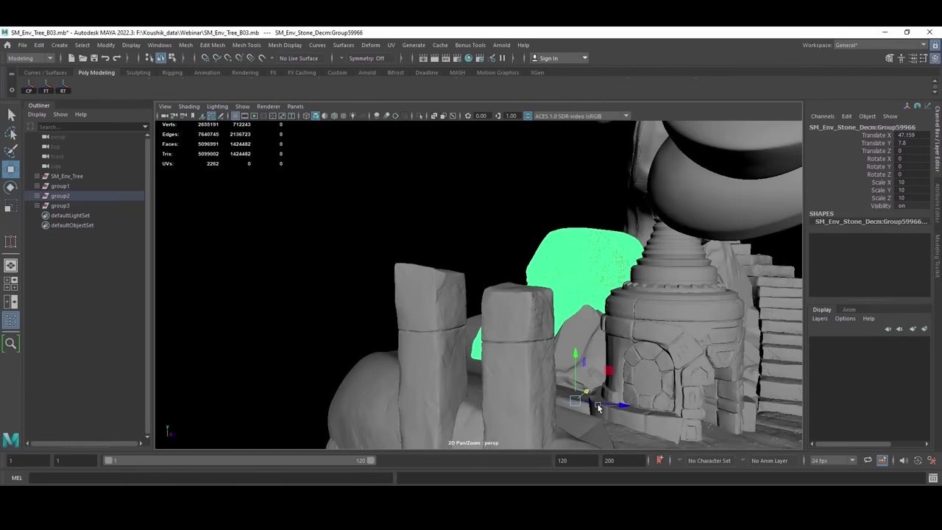
left_click_drag(548, 392, 543, 391)
left_click_drag(524, 340, 419, 289, "alt")
left_click_drag(478, 314, 406, 351)
Step: Move the tree's leftover rocky base along X to about -28, onto the back of the island
scroll(412, 346, "down", 6)
left_click(677, 302)
left_click_drag(677, 301, 664, 335, "alt")
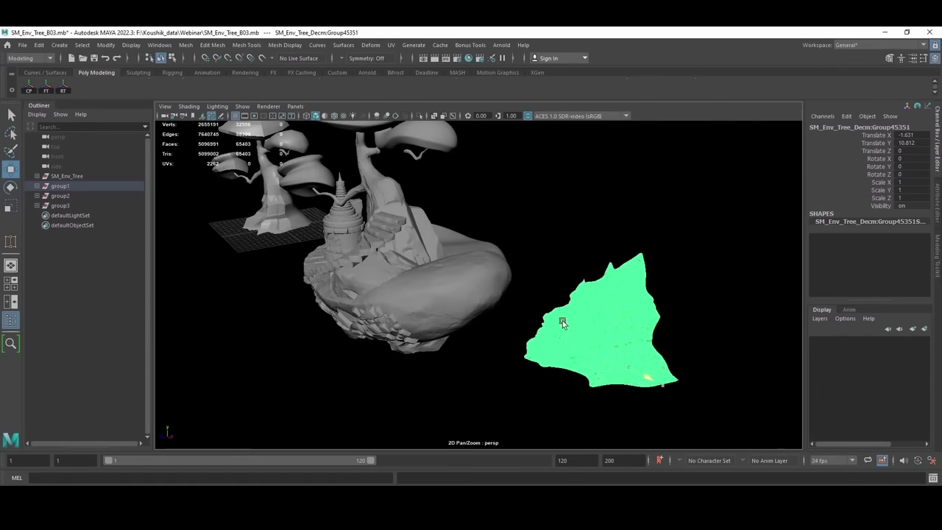
middle_click_drag(563, 323, 503, 258)
left_click_drag(420, 247, 353, 254, "alt")
right_click_drag(353, 254, 555, 262, "alt")
left_click_drag(555, 263, 387, 281, "alt")
left_click_drag(425, 343, 421, 318, "alt")
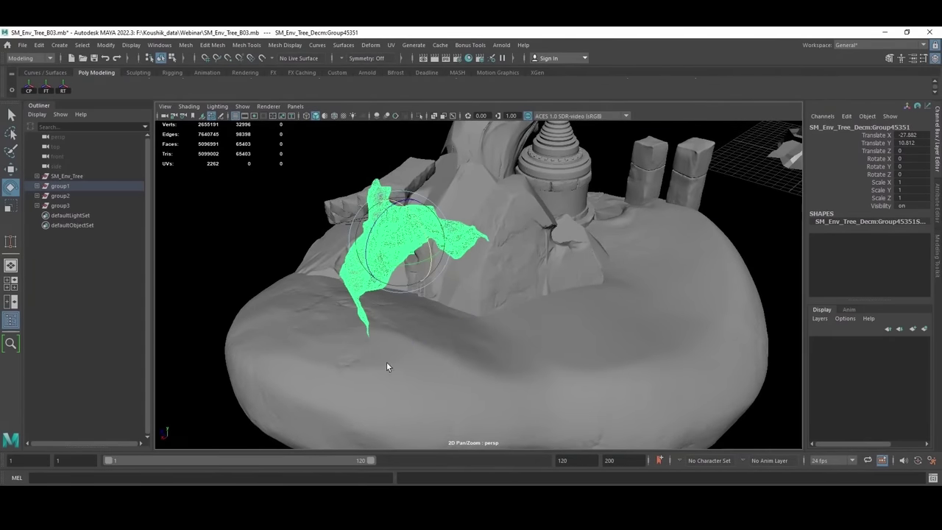
Step: Rotate the rocky base about 105 degrees around Y and fit it against the rocks behind the staircase
middle_click_drag(390, 268, 544, 170)
key("w")
left_click_drag(371, 255, 416, 253)
left_click_drag(416, 254, 446, 271, "alt")
left_click_drag(481, 283, 469, 307, "alt")
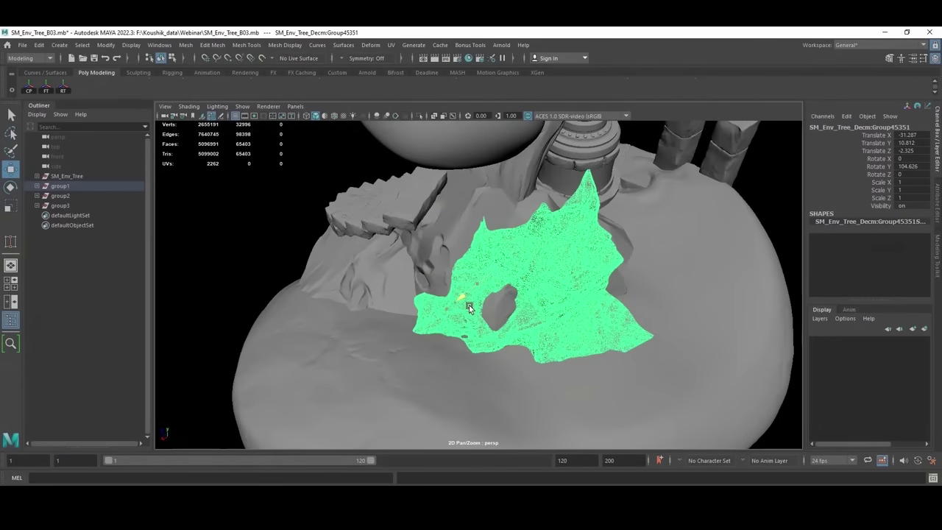
middle_click_drag(525, 296, 549, 284)
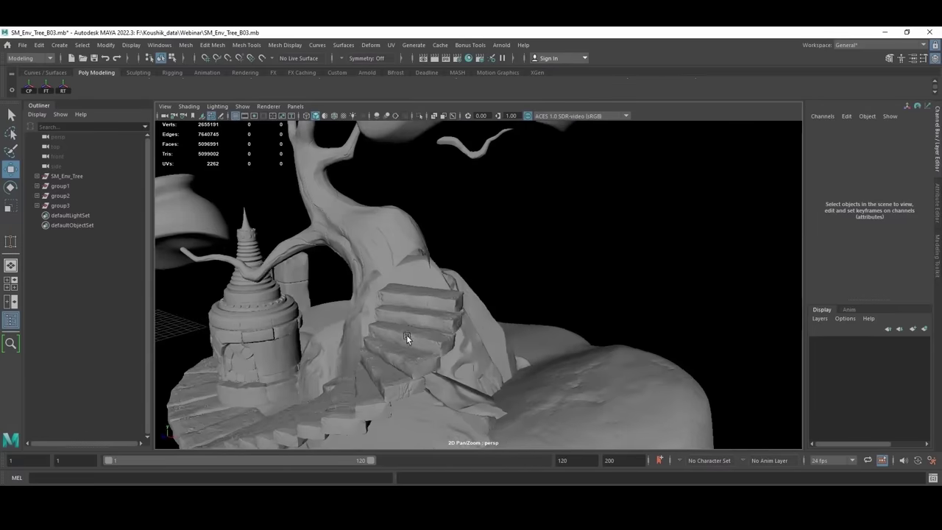
left_click_drag(407, 338, 506, 295, "alt")
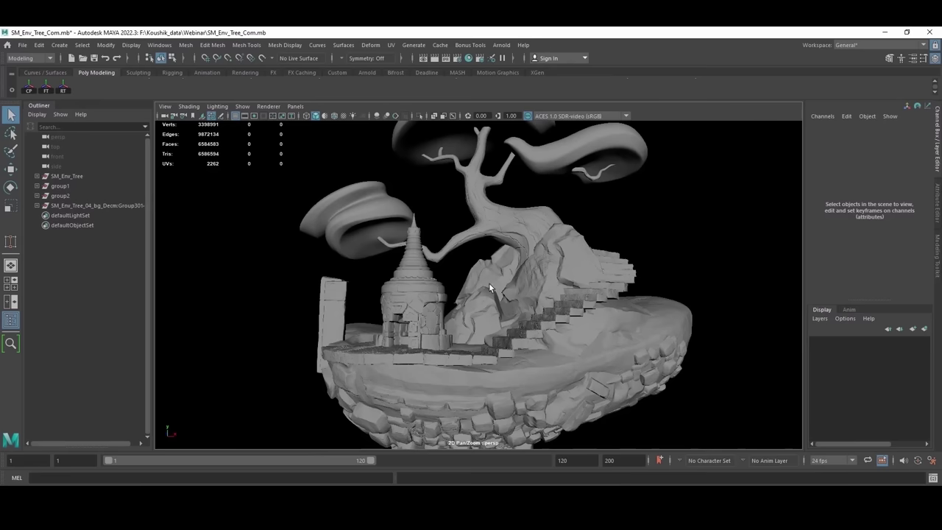
Step: Examine the rocks and staircase beneath the tree up close in the assembled SM_Env_Tree_Com scene
scroll(582, 298, "up", 3)
left_click_drag(557, 301, 657, 305, "alt")
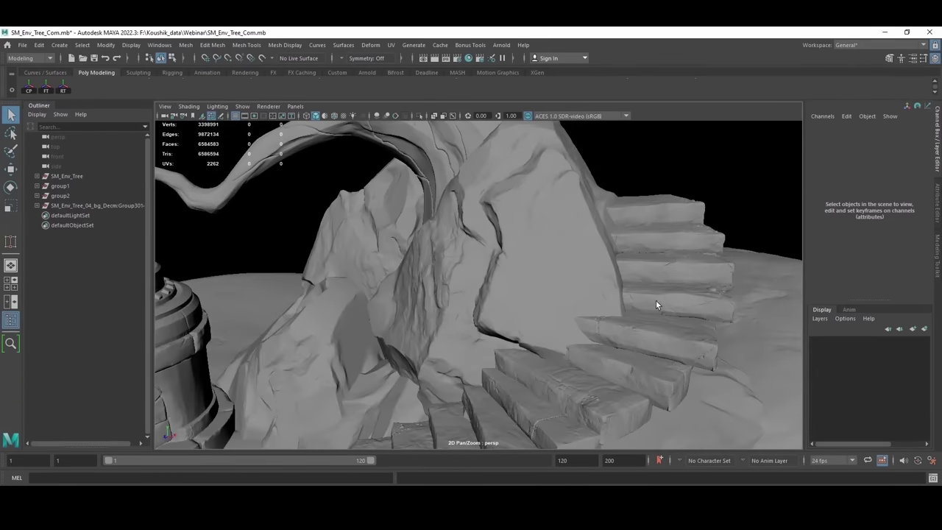
left_click_drag(553, 401, 474, 290, "alt")
scroll(474, 290, "up", 4)
middle_click_drag(474, 290, 488, 300, "alt")
left_click_drag(487, 299, 591, 330, "alt")
scroll(442, 323, "down", 4)
middle_click_drag(441, 324, 505, 254, "alt")
scroll(505, 255, "up", 4)
left_click_drag(505, 254, 566, 303, "alt")
scroll(408, 320, "down", 4)
middle_click_drag(408, 321, 433, 219, "alt")
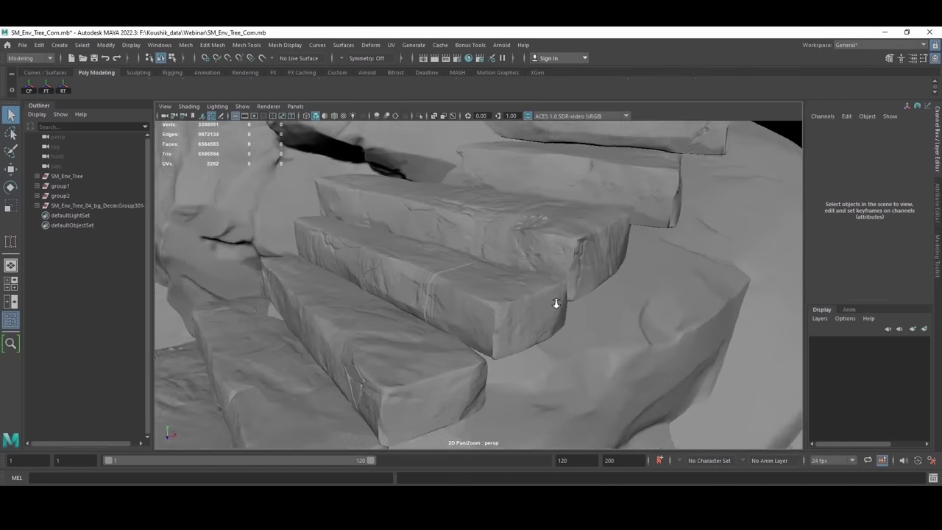
right_click_drag(433, 218, 495, 219, "alt")
left_click_drag(580, 231, 551, 194, "alt")
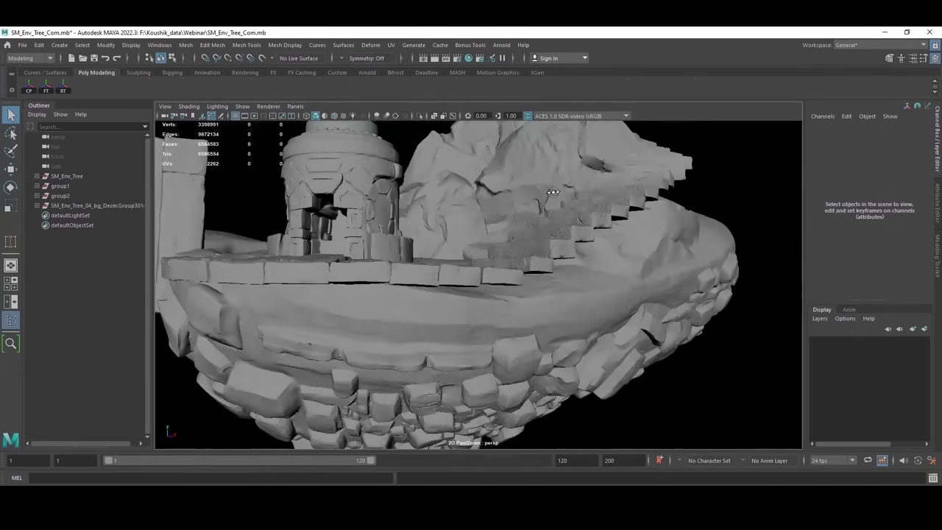
Step: Review the whole assembled floating island with its temple and tree, expanding the viewport to full size
middle_click_drag(552, 194, 611, 265, "alt")
right_click_drag(610, 265, 655, 398, "alt")
left_click_drag(387, 218, 468, 223, "alt")
right_click_drag(469, 223, 302, 200, "alt")
middle_click_drag(462, 292, 526, 343, "alt")
right_click_drag(525, 343, 497, 279, "alt")
right_click_drag(579, 262, 563, 254, "alt")
middle_click_drag(612, 278, 631, 229, "alt")
left_click_drag(630, 229, 579, 265, "alt")
key("ctrl+space")
right_click_drag(546, 281, 438, 260, "alt")
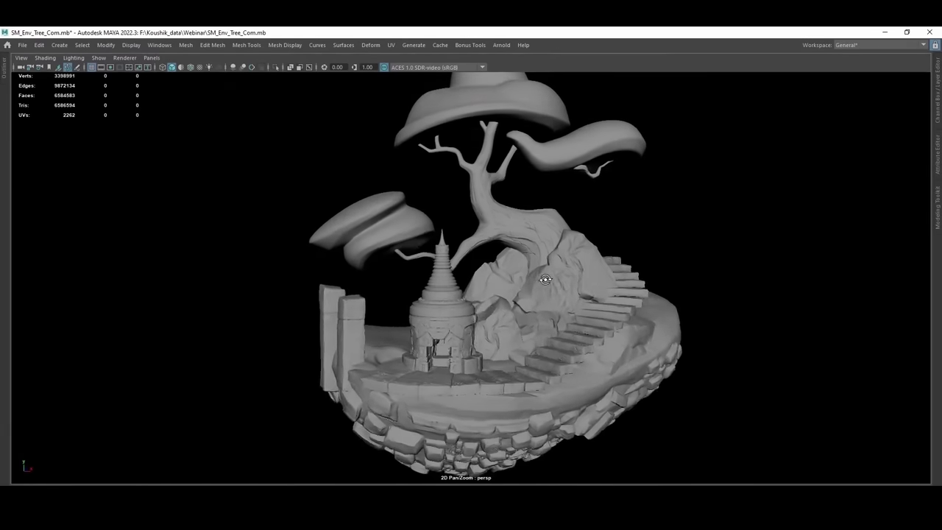